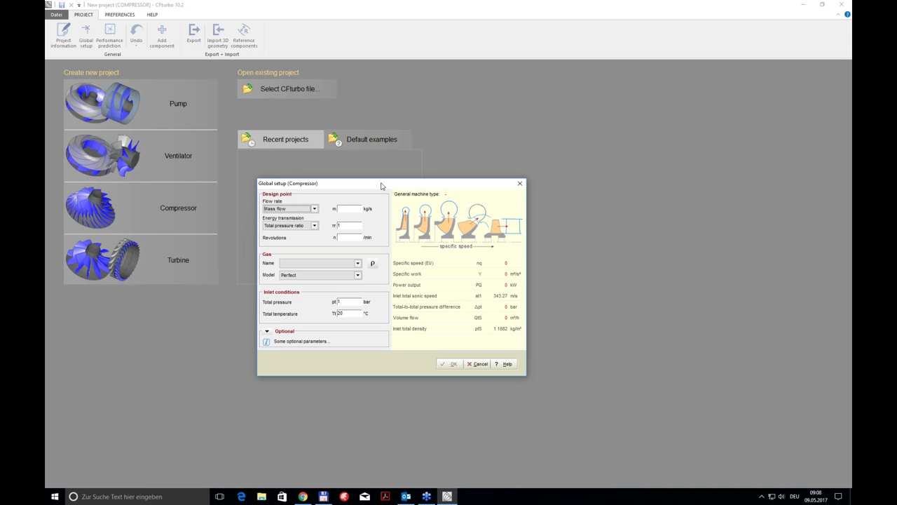
- Set the compressor's design point to 0.18 kg/s mass flow, a total pressure ratio of 3 and 165000 revolutions per minute
click(353, 208)
text(0.18)
key(Tab)
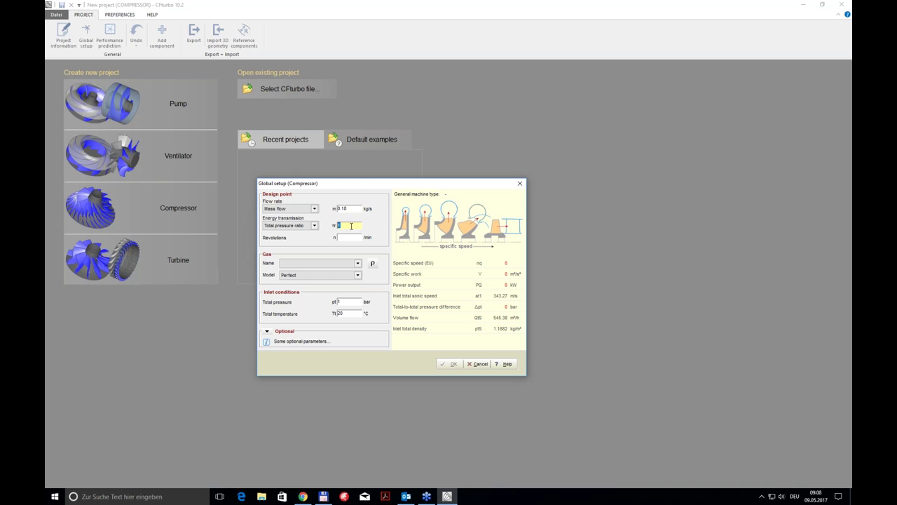
text(3)
key(Tab)
text(165000)
- Choose Air as the gas and keep the Perfect gas model
click(357, 263)
click(348, 274)
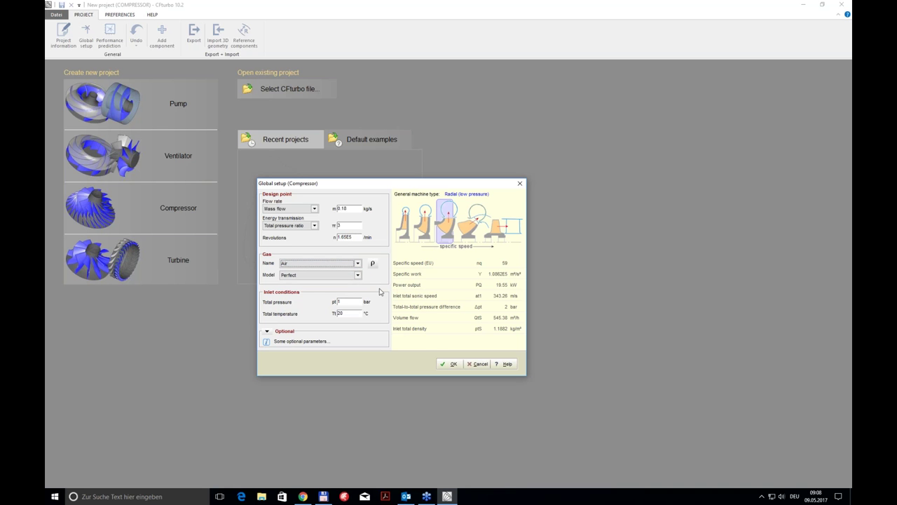
click(357, 276)
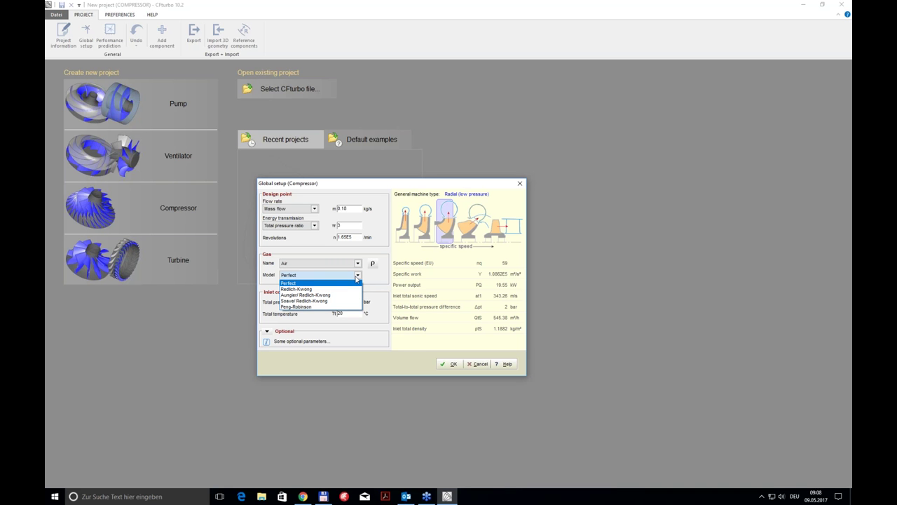
click(371, 281)
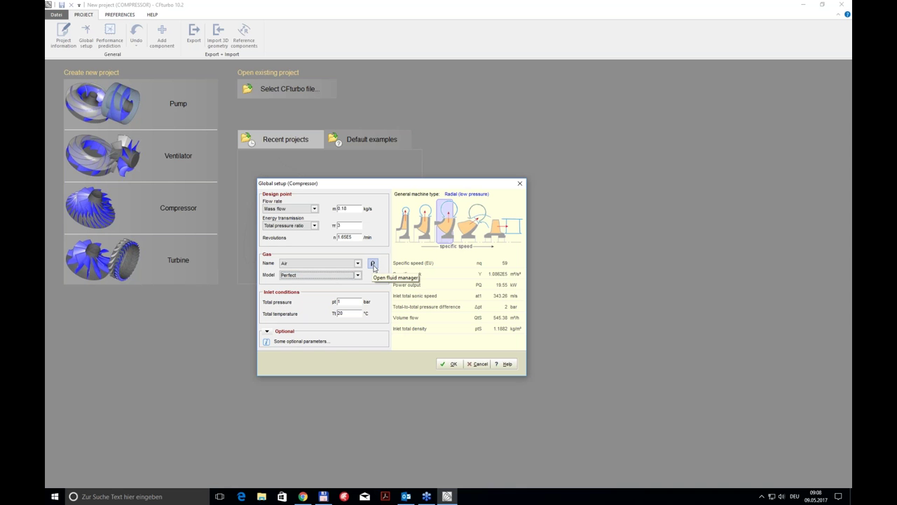
- Examine the properties of oxygen in the fluid manager and leave it without changes
click(373, 266)
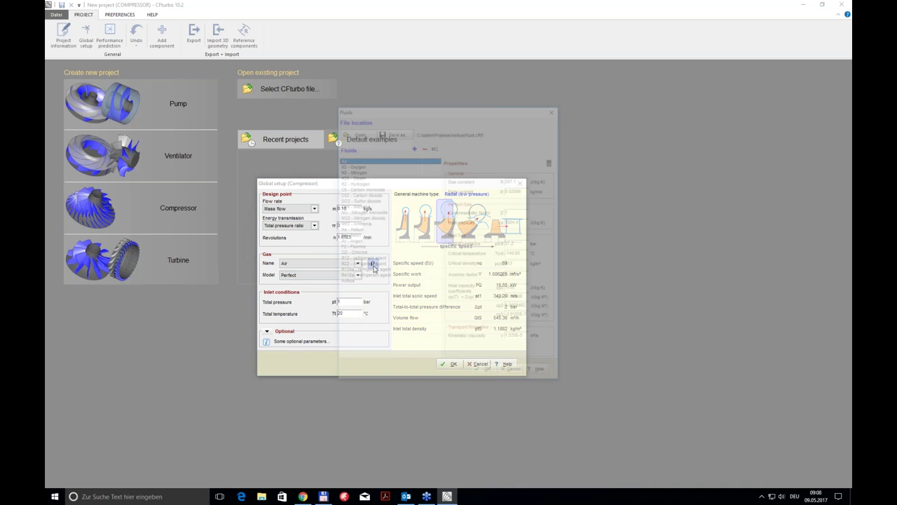
drag(461, 112, 519, 108)
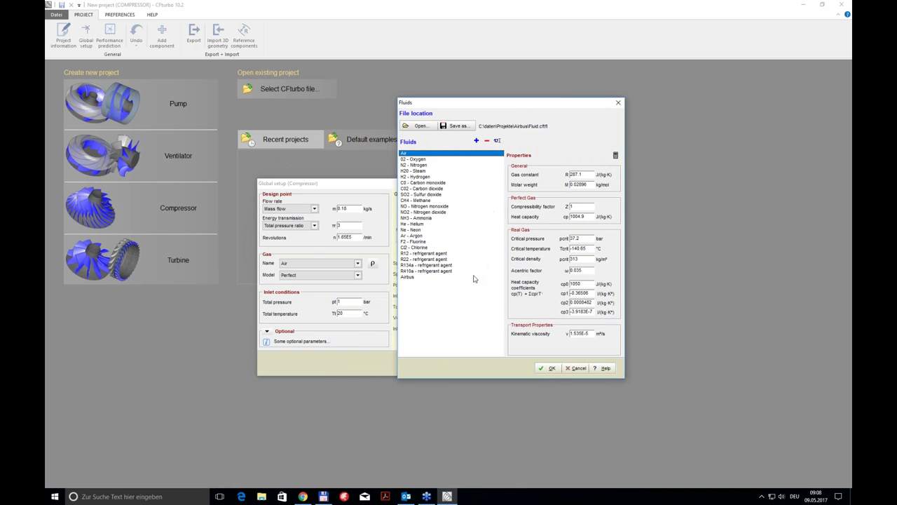
click(413, 160)
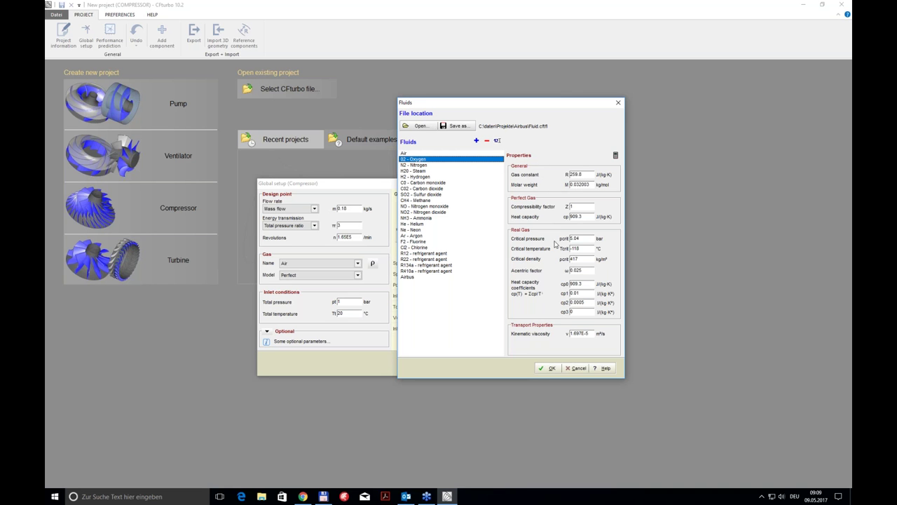
click(578, 368)
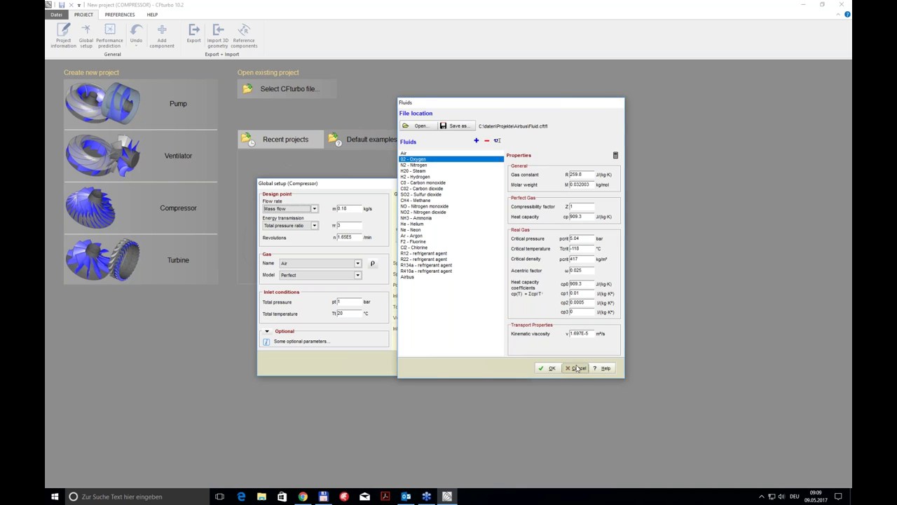
- Accept the global setup and add a new radial/mixed-flow impeller to the project
click(348, 300)
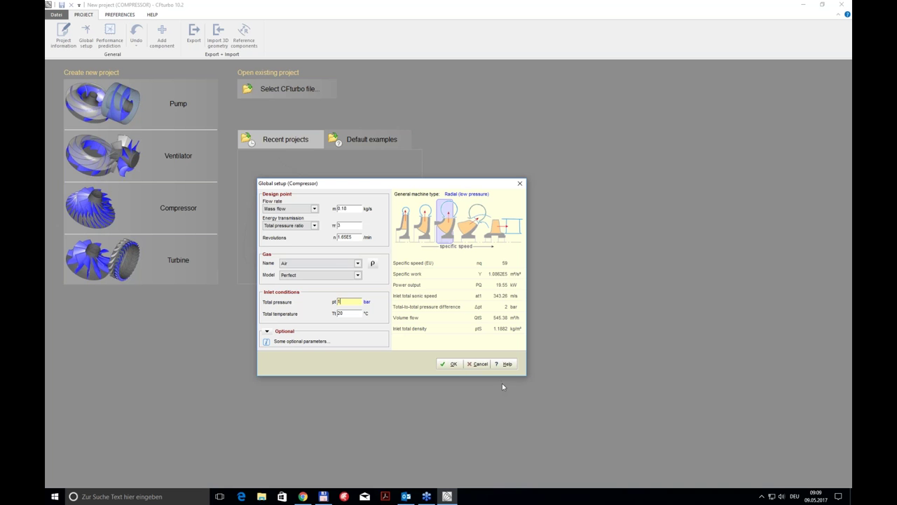
click(459, 366)
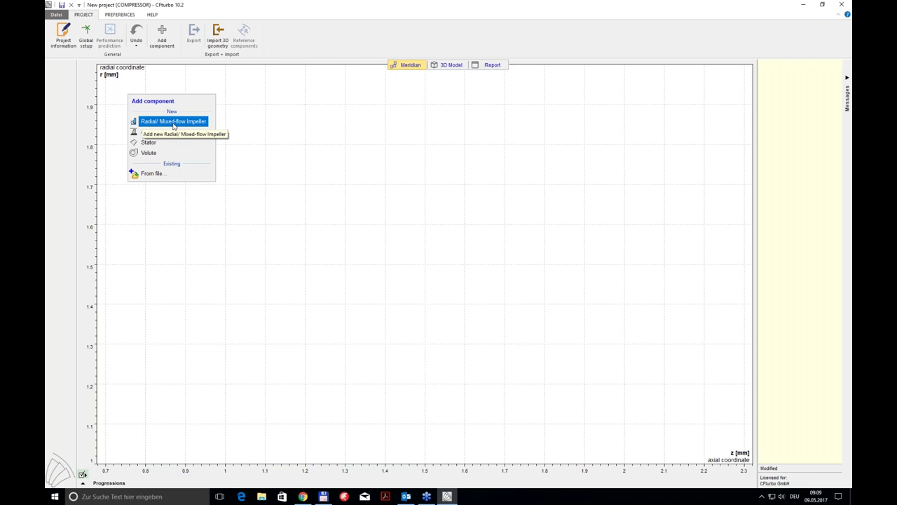
click(173, 123)
drag(443, 106, 399, 117)
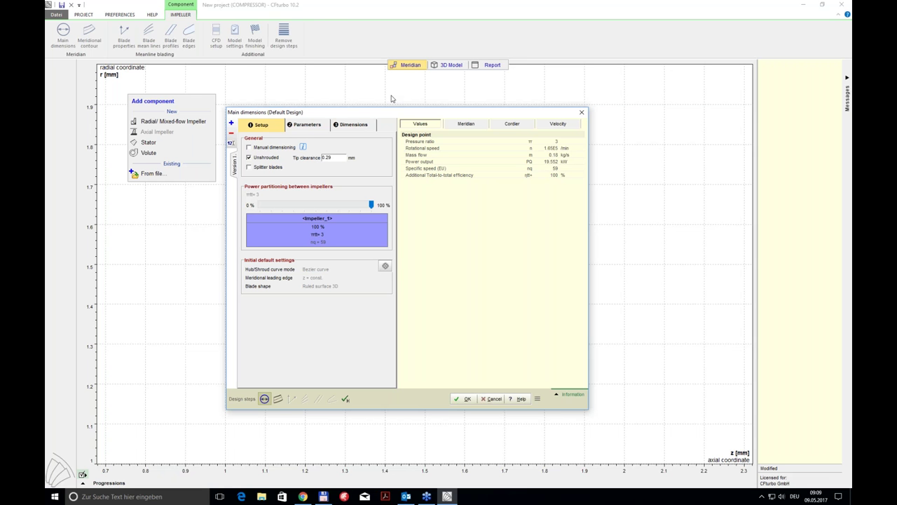
- With the meridian preview shown, set the impeller's tip clearance to 0.4 mm and enable splitter blades
click(350, 126)
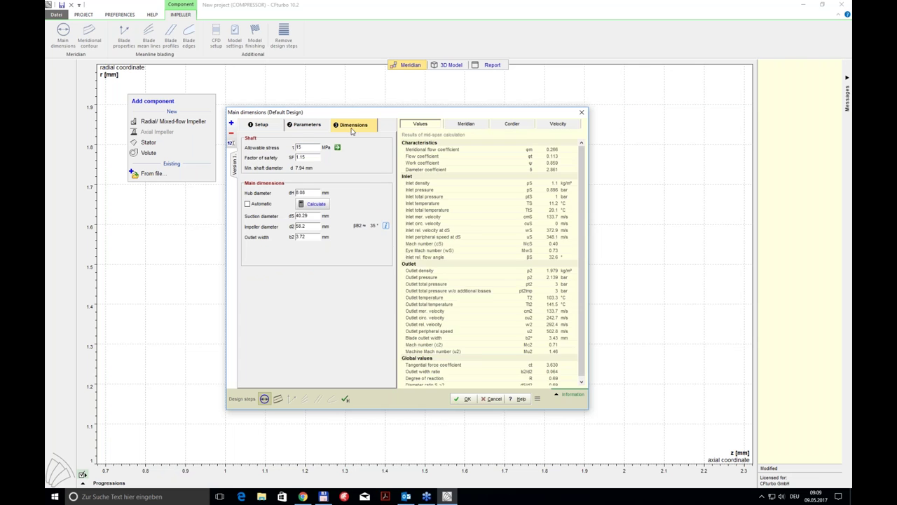
click(466, 124)
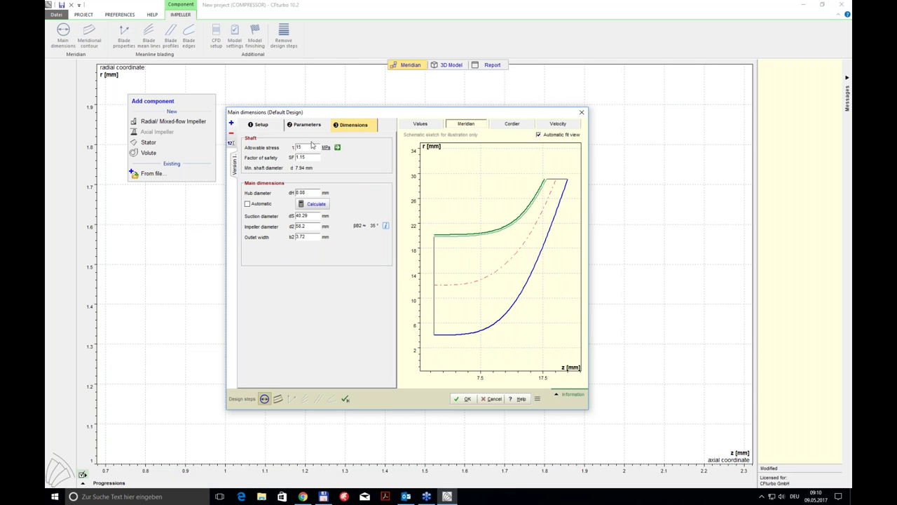
click(261, 124)
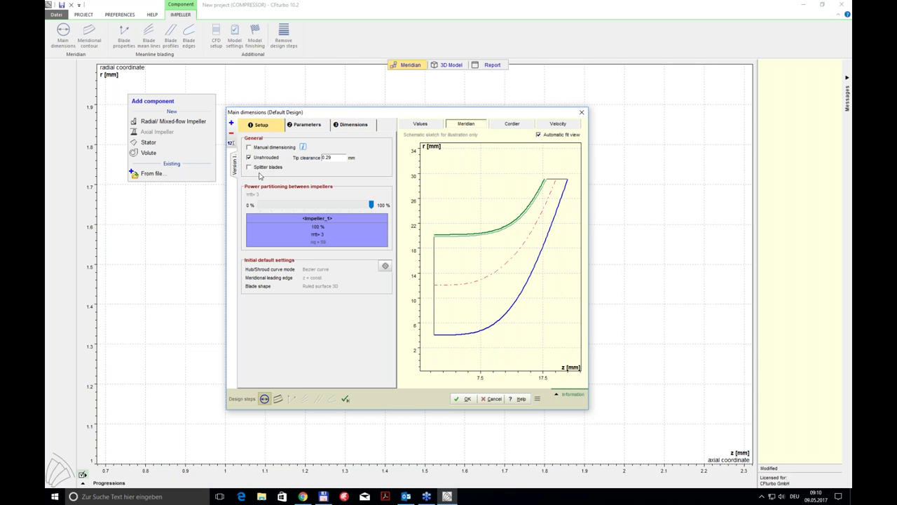
double_click(327, 157)
text(0.4)
click(249, 169)
- Set the impeller's design parameters to their default values
click(305, 126)
click(377, 142)
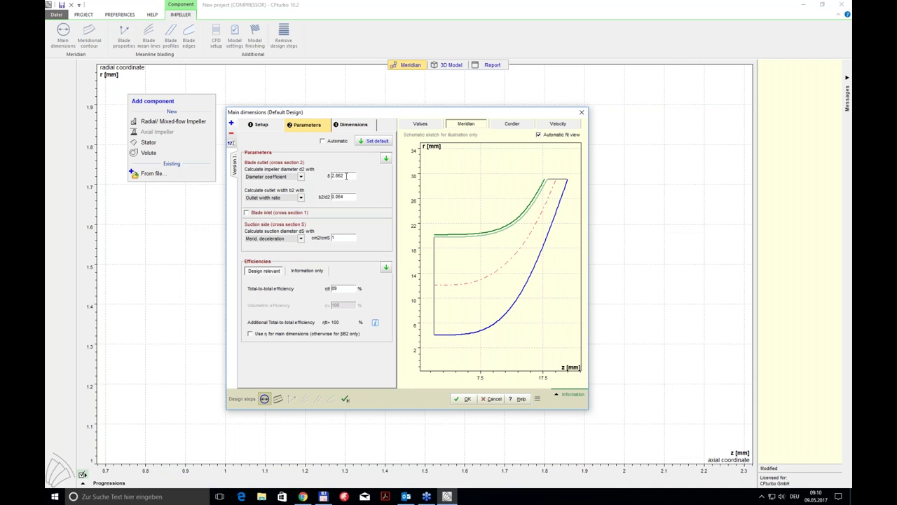
- Examine the approximation functions for the diameter coefficient and the total-to-total efficiency
click(346, 176)
click(365, 183)
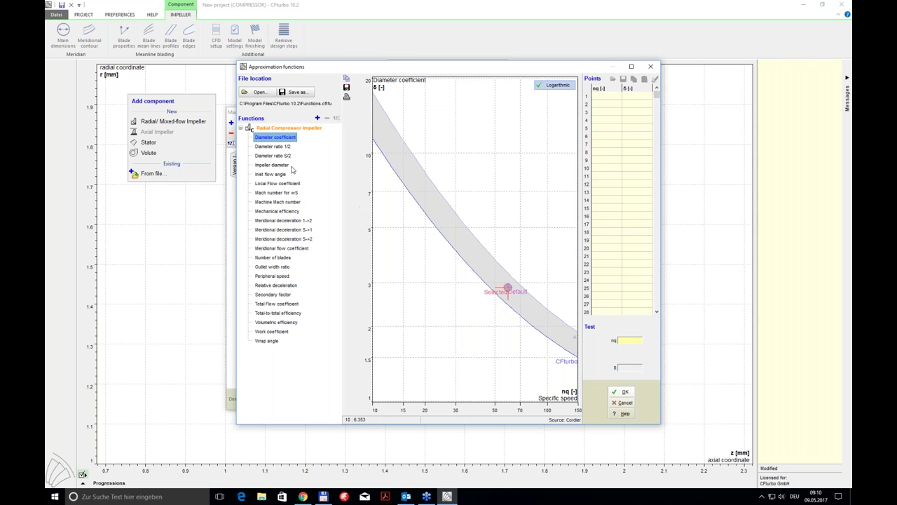
drag(384, 68, 322, 95)
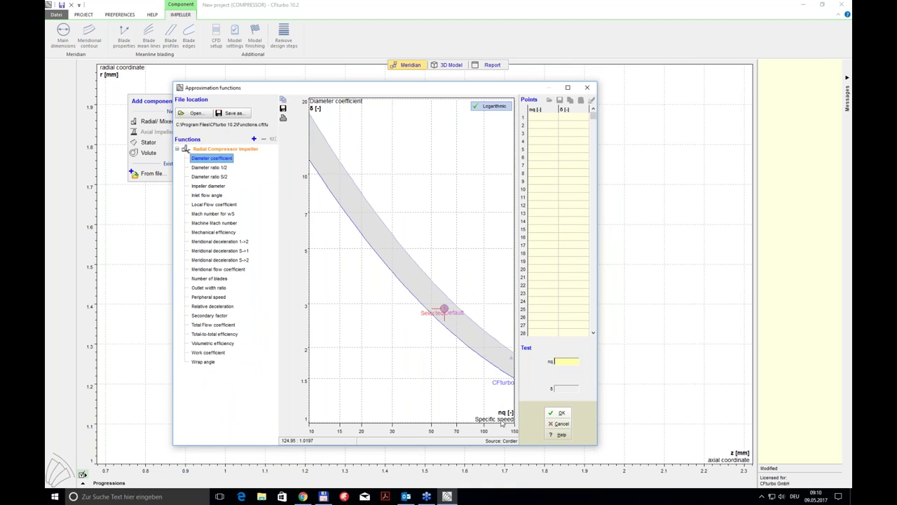
click(558, 424)
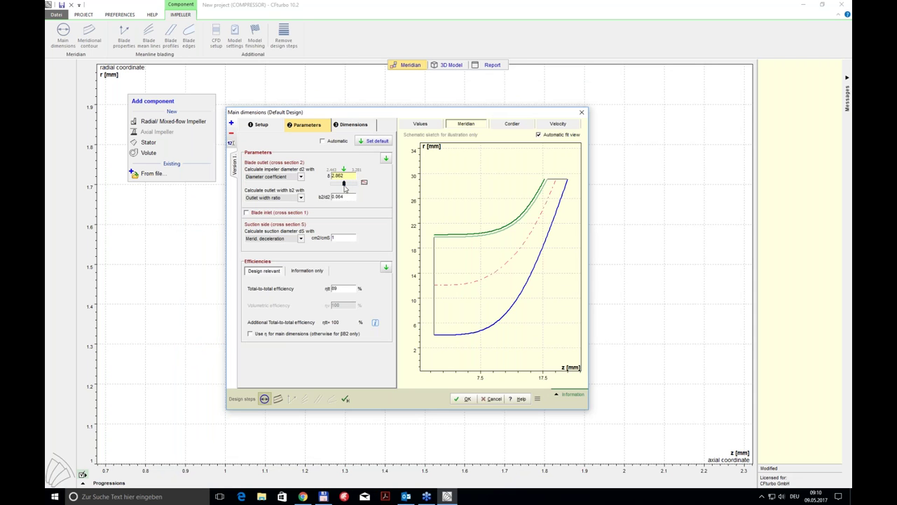
click(344, 288)
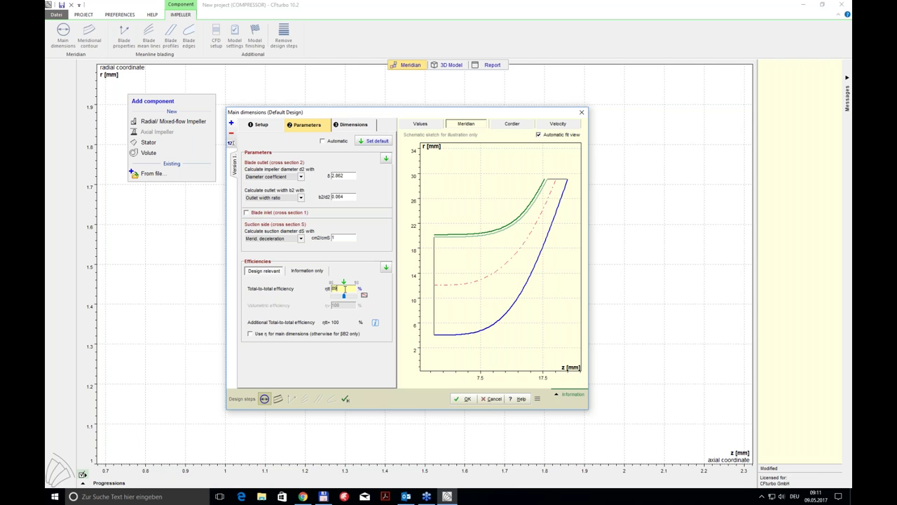
click(363, 296)
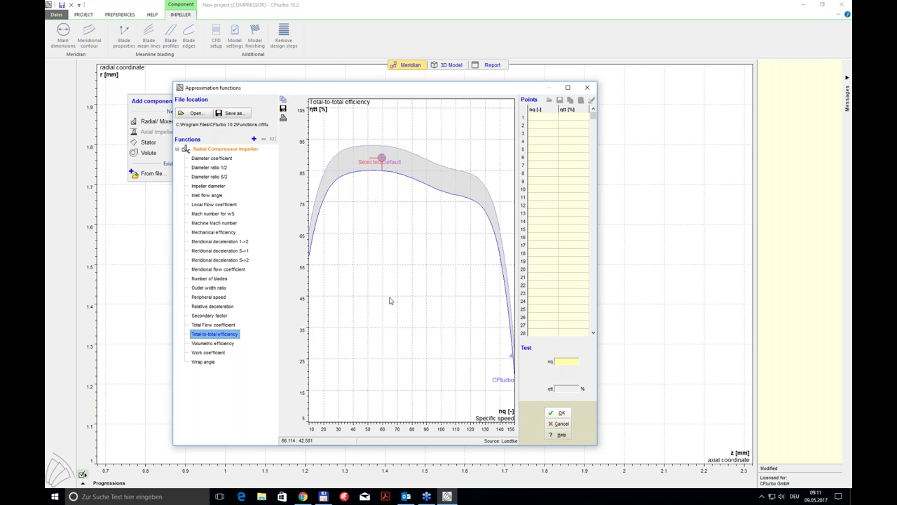
click(559, 412)
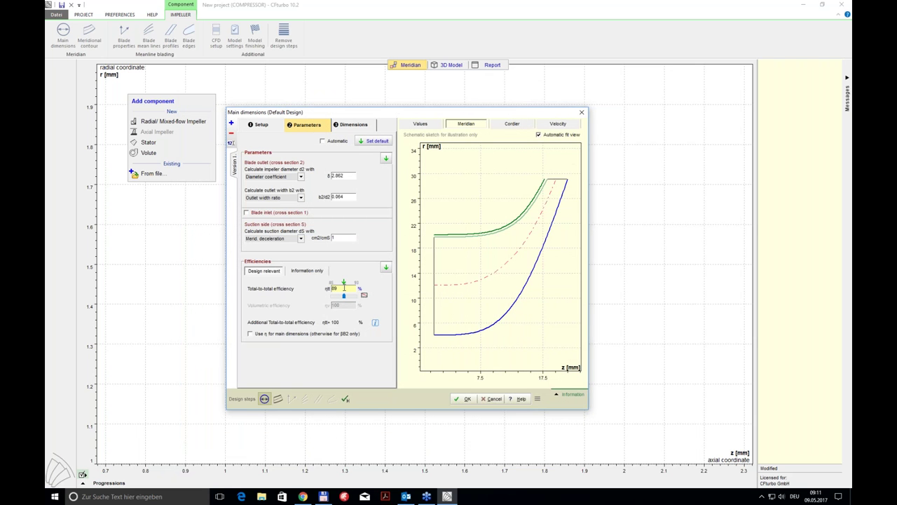
- Try out different diameter coefficients with automatic calculation of the main dimensions temporarily enabled
click(363, 130)
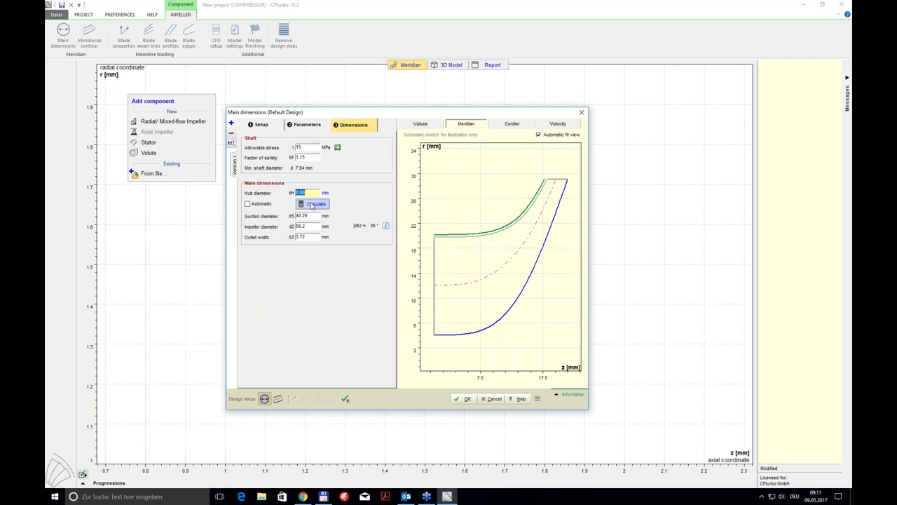
click(248, 204)
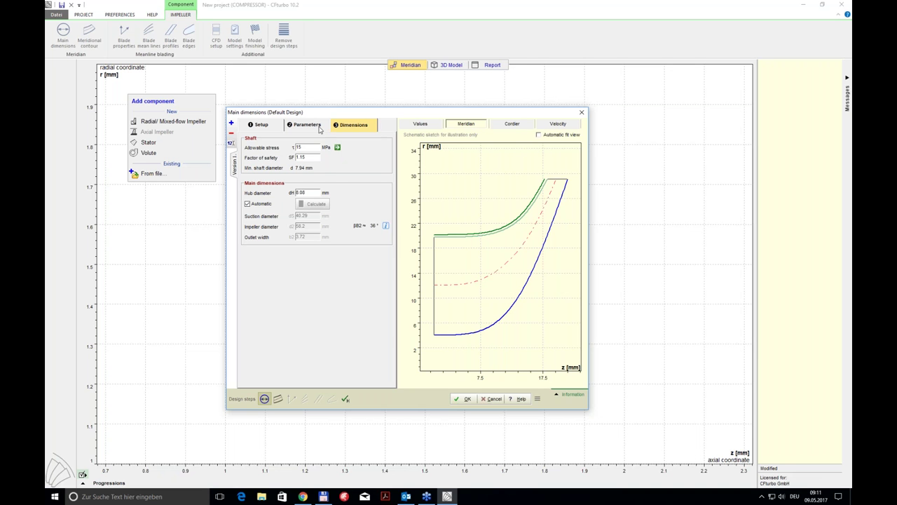
click(319, 129)
click(337, 185)
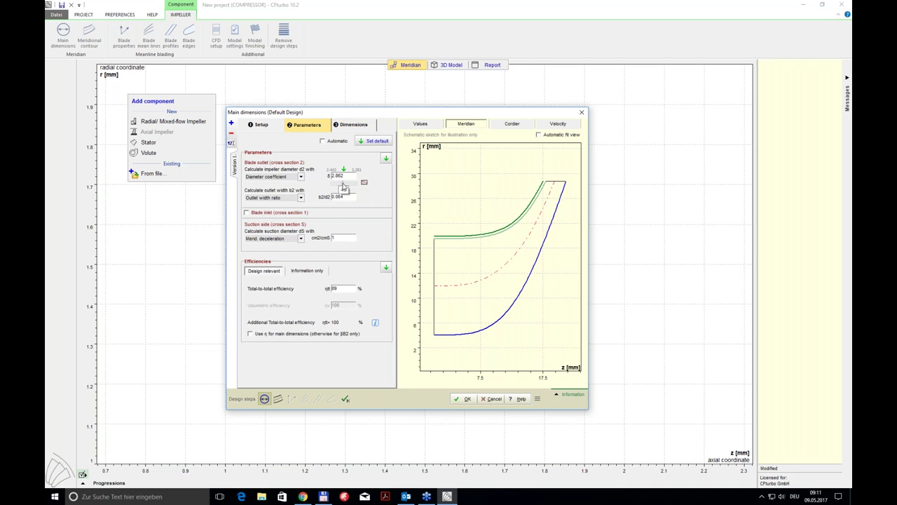
drag(338, 186, 343, 185)
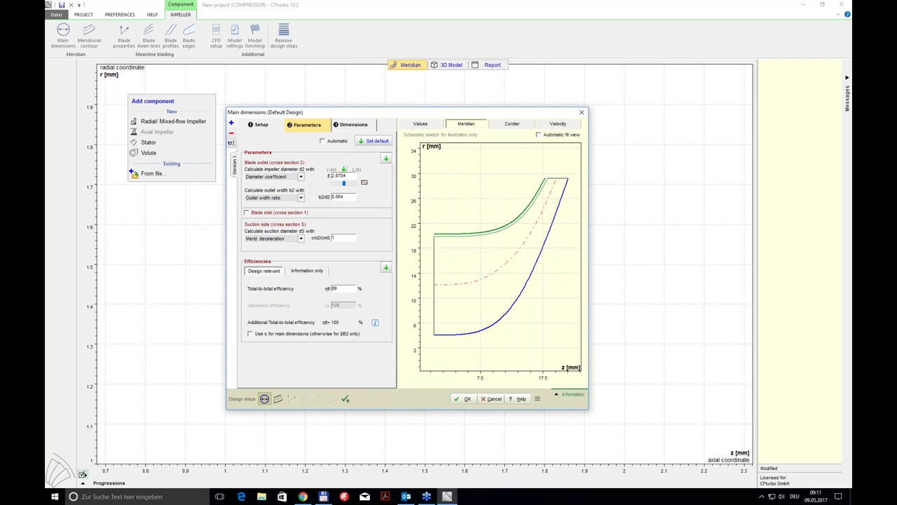
click(353, 127)
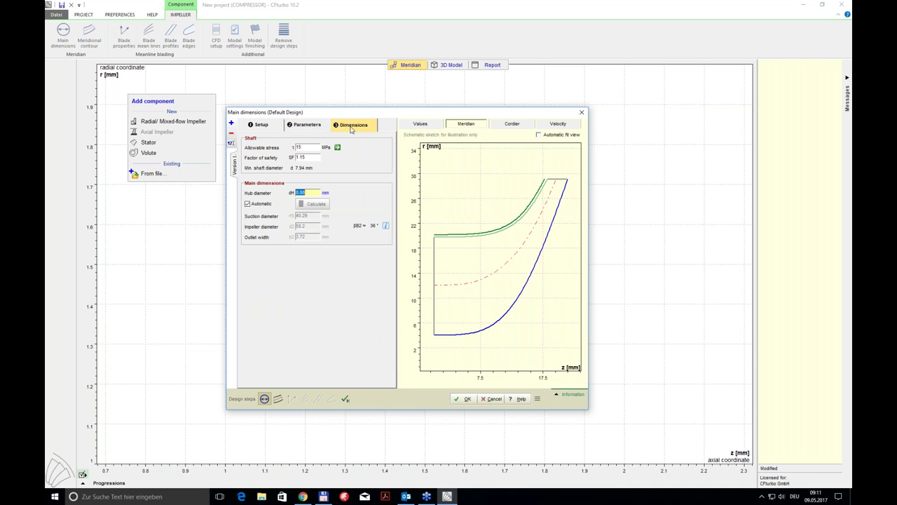
click(248, 204)
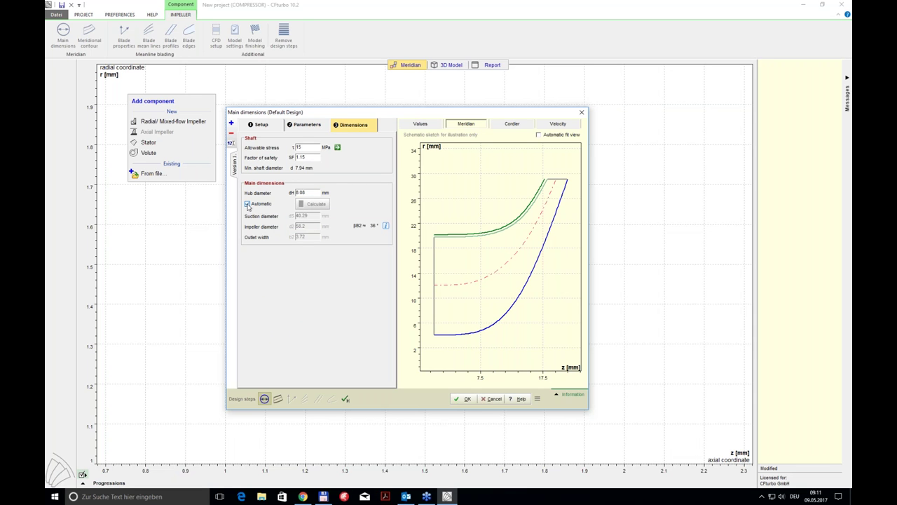
- Set the hub diameter to 12 mm, suction diameter to 43 mm, impeller diameter to 60 mm and outlet width to 4 mm
double_click(307, 191)
text(12)
double_click(307, 216)
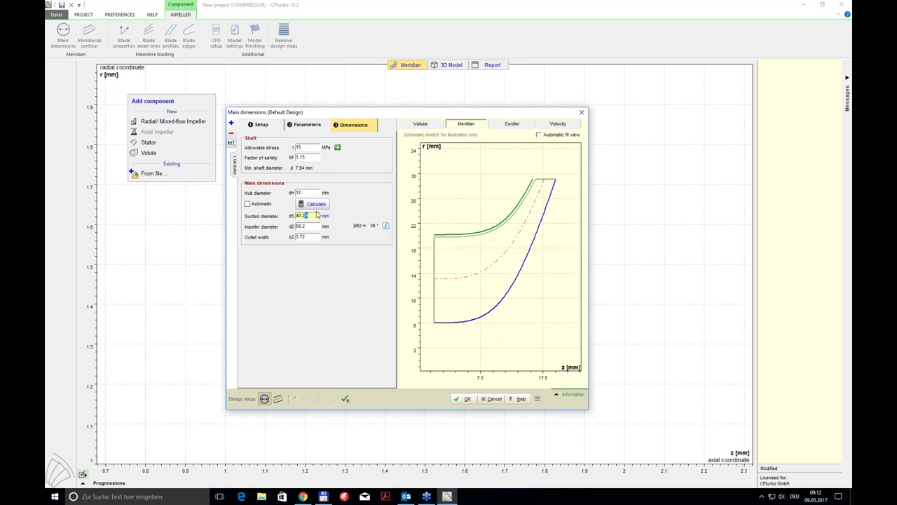
text(43)
click(306, 225)
text(60)
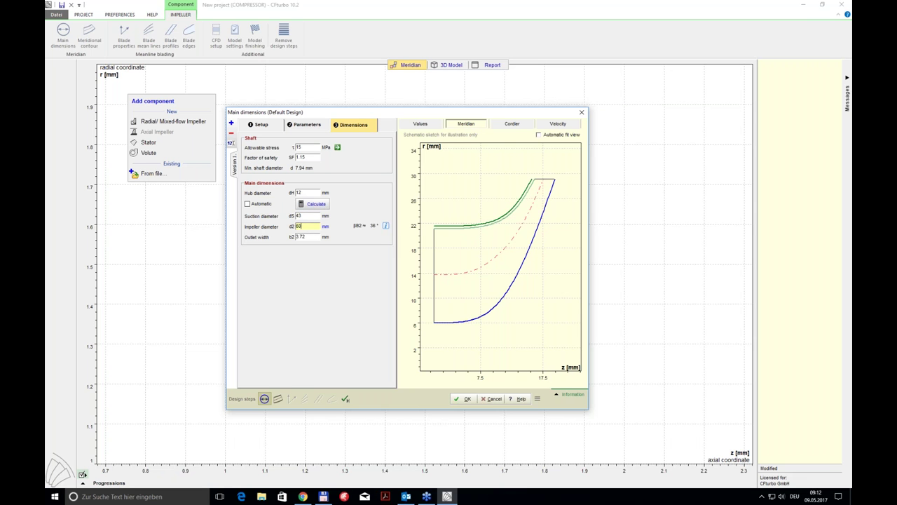
click(313, 236)
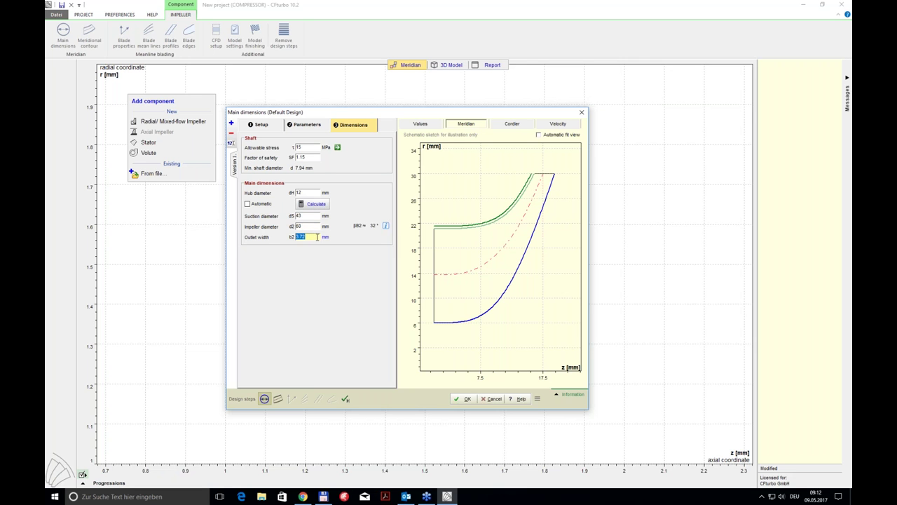
text(4)
key(Return)
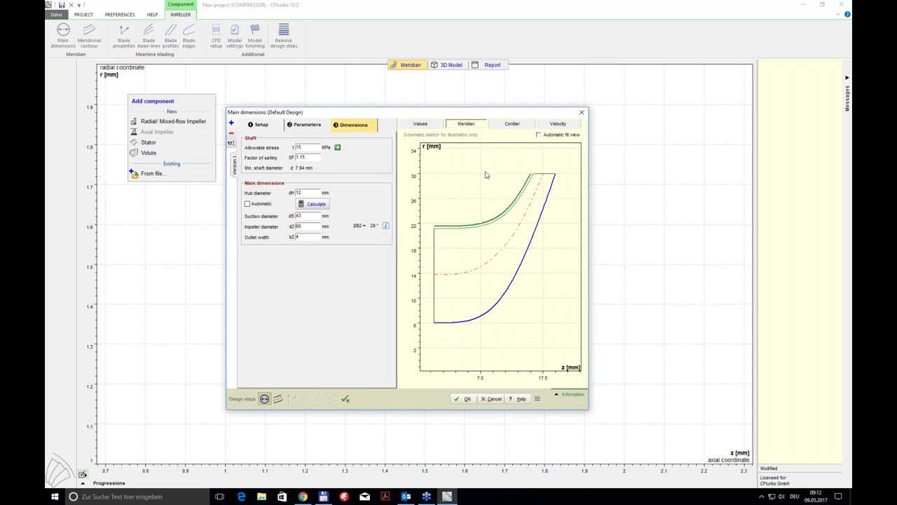
- Review the calculated values, Cordier diagram and velocity triangles, and accept the impeller's main dimensions
click(430, 125)
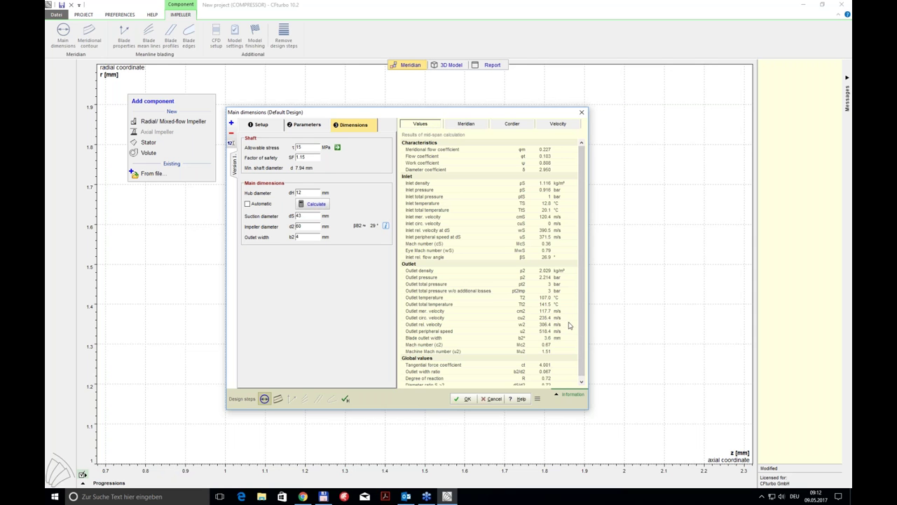
click(483, 125)
click(512, 125)
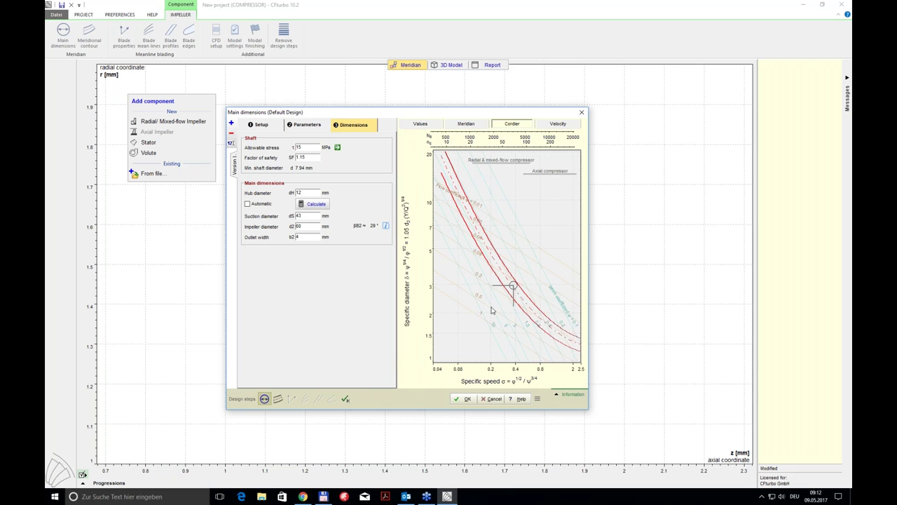
click(554, 129)
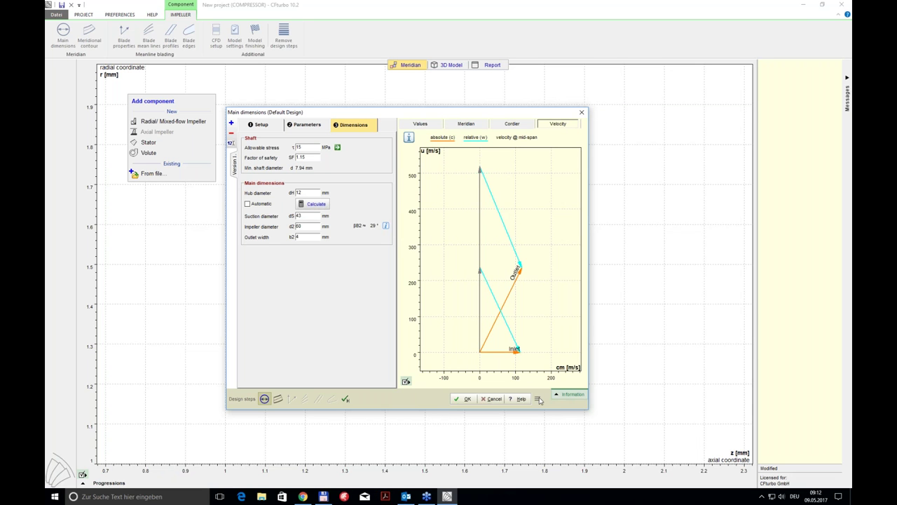
click(462, 399)
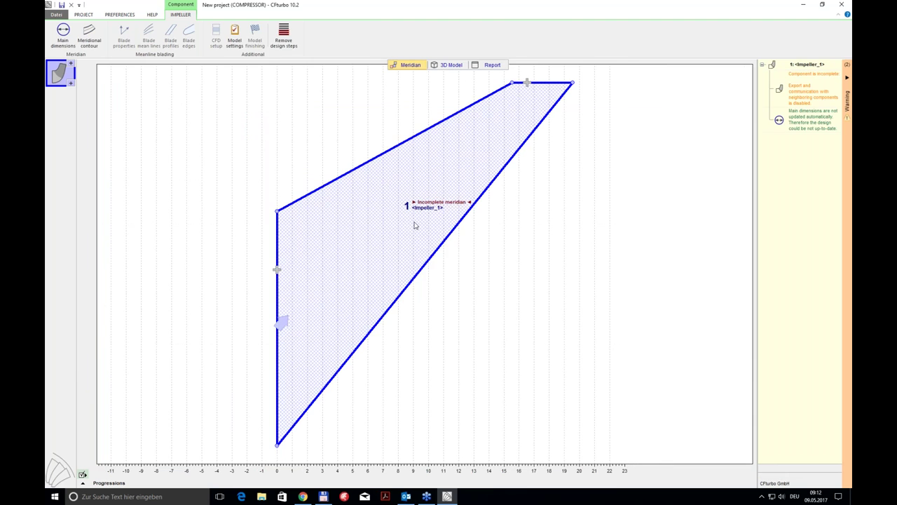
- Open the meridional contour design and place the outlet midpoint at z = 20 mm to set the impeller's axial extension
click(426, 228)
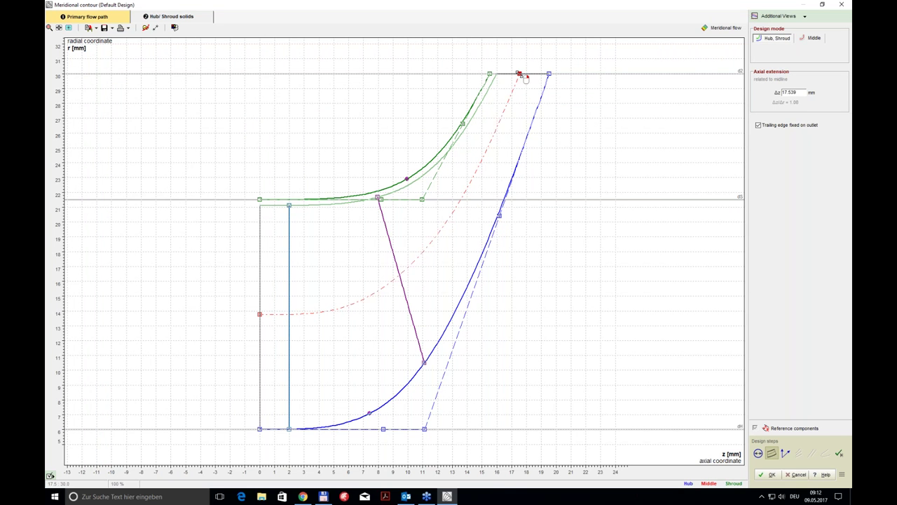
mouse_move(523, 78)
mouse_down()
mouse_move(472, 75)
mouse_move(565, 76)
mouse_move(438, 81)
mouse_move(567, 83)
mouse_move(525, 79)
mouse_move(535, 77)
mouse_up()
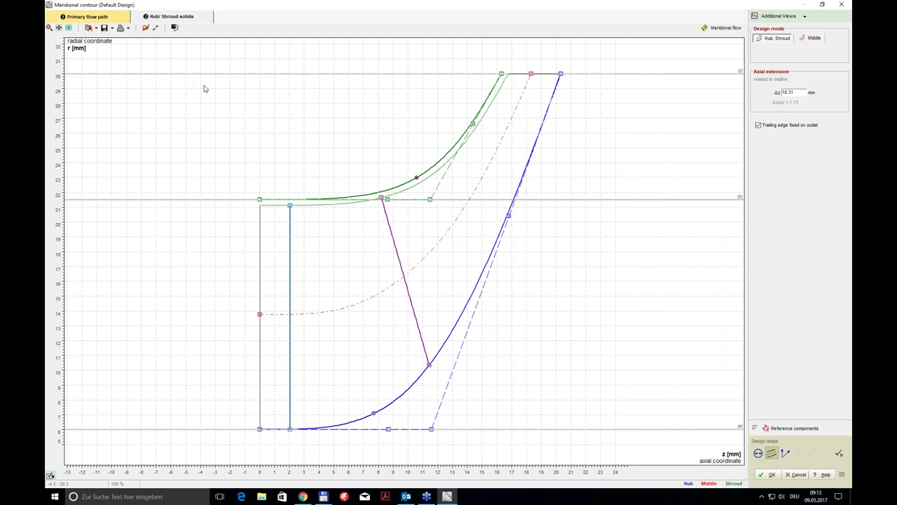
click(531, 83)
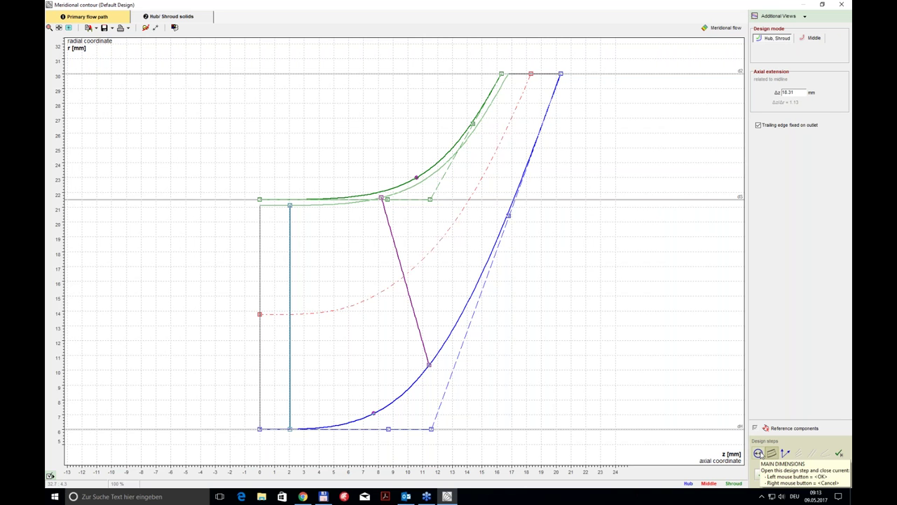
double_click(531, 74)
double_click(574, 79)
text(20)
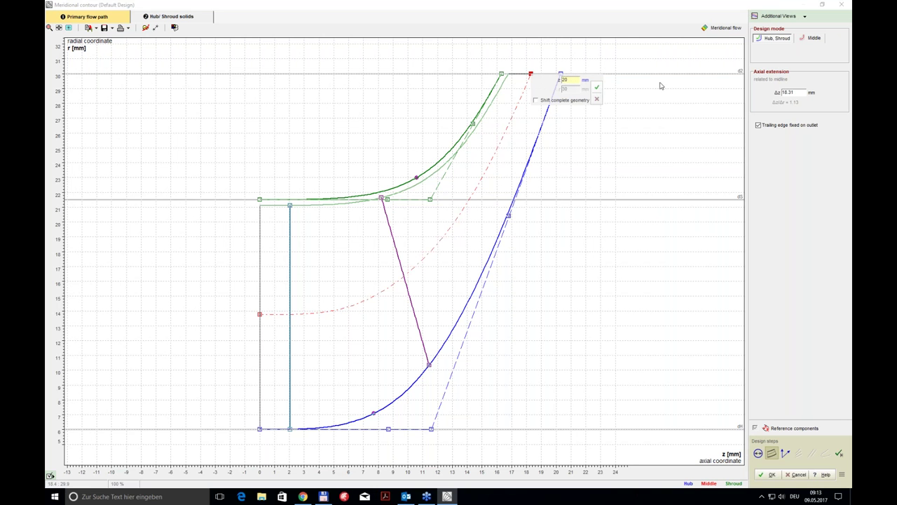
click(596, 87)
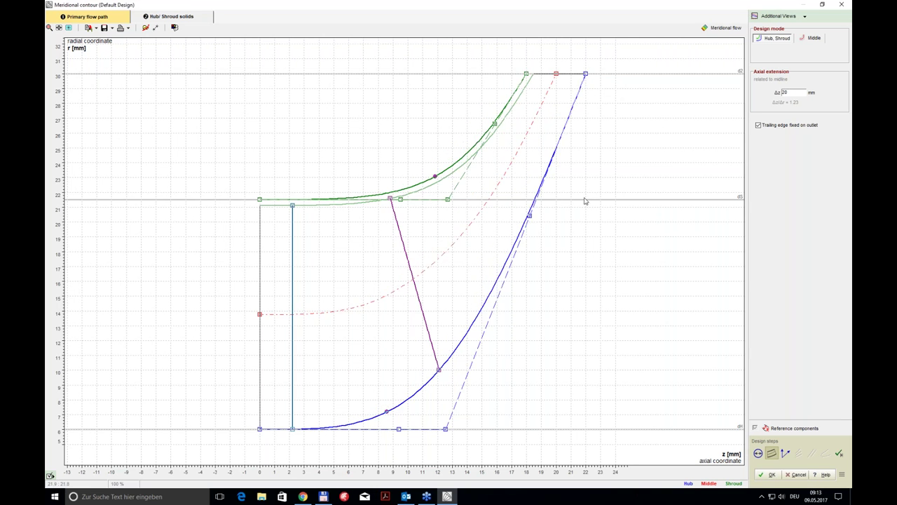
- Reshape the hub and shroud contours by moving the hub's corner Bezier point to about z 15, r 7 mm and the shroud's to about z 12 mm
drag(446, 428, 483, 411)
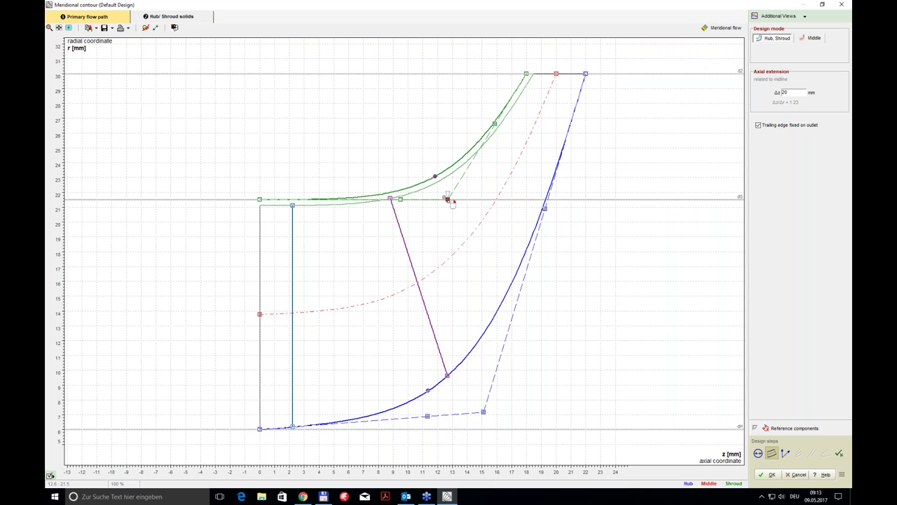
mouse_move(447, 199)
mouse_down()
mouse_move(460, 210)
mouse_move(447, 216)
mouse_up()
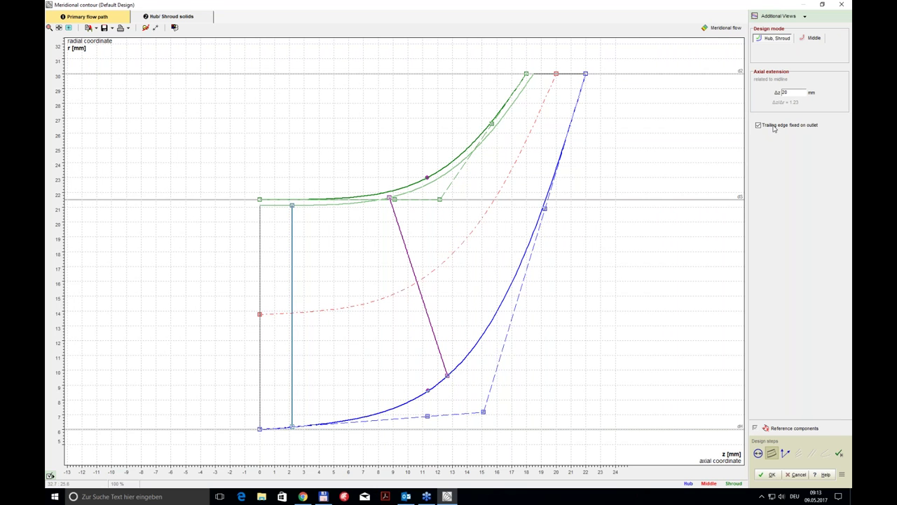
- Display the calculated meridional flow together with the static moment and area progression diagrams
click(724, 29)
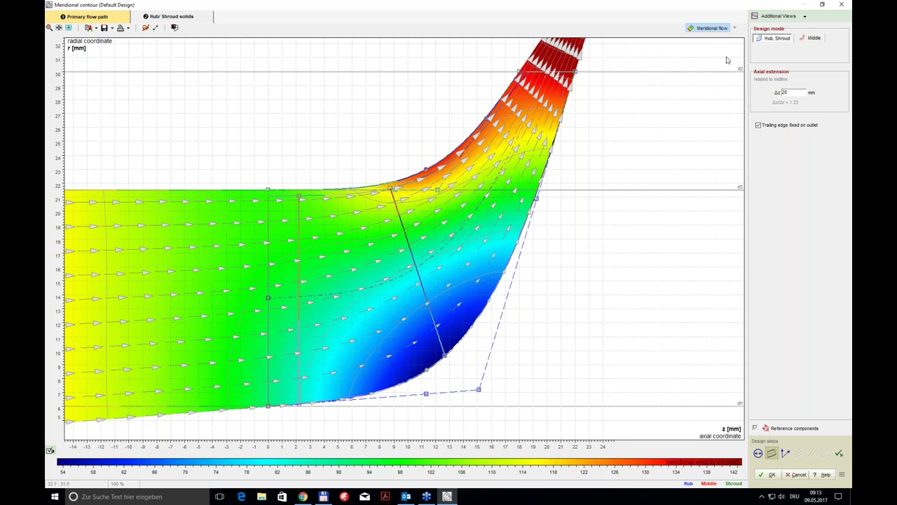
click(795, 17)
click(786, 59)
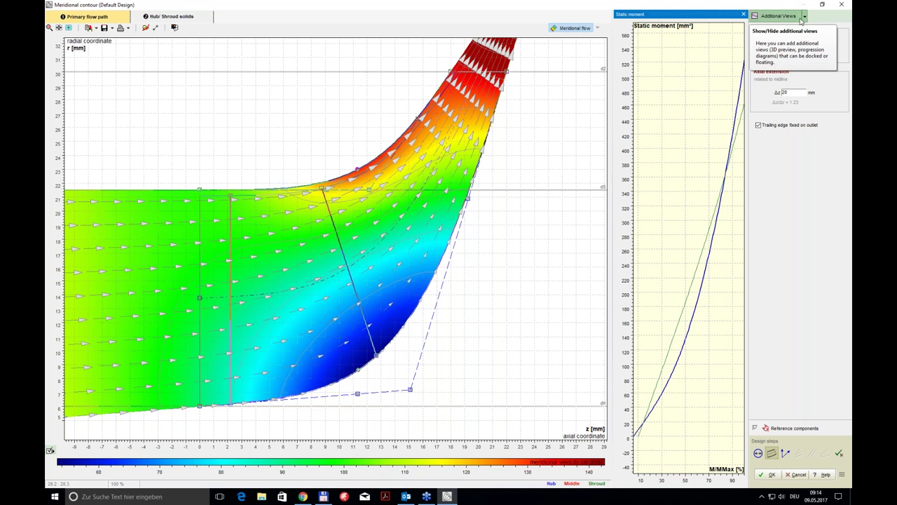
click(808, 19)
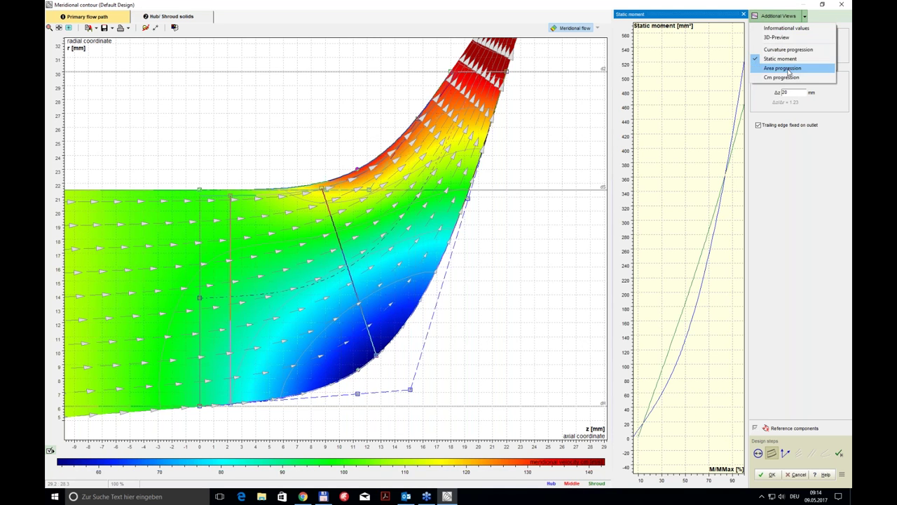
click(786, 67)
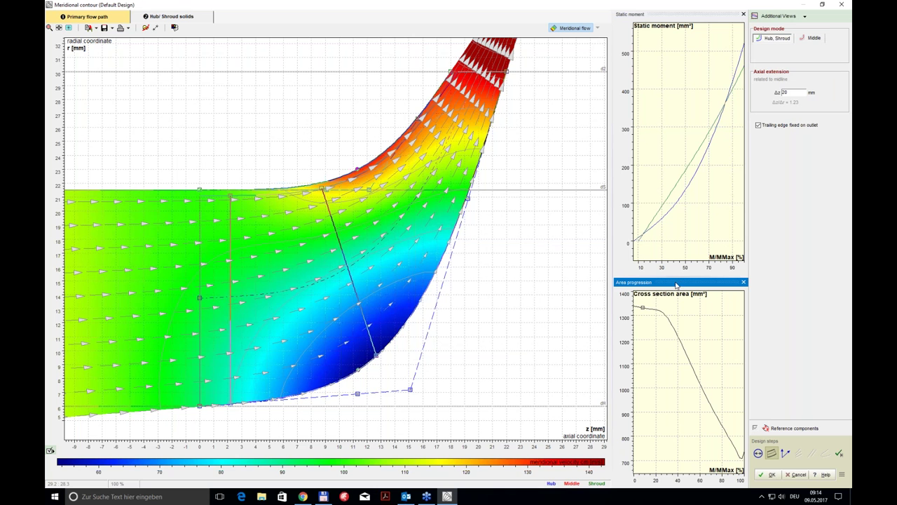
- Move the hub's corner Bezier point to about z 16, r 8 mm and shift the main and splitter leading edges slightly upstream
drag(418, 394, 430, 379)
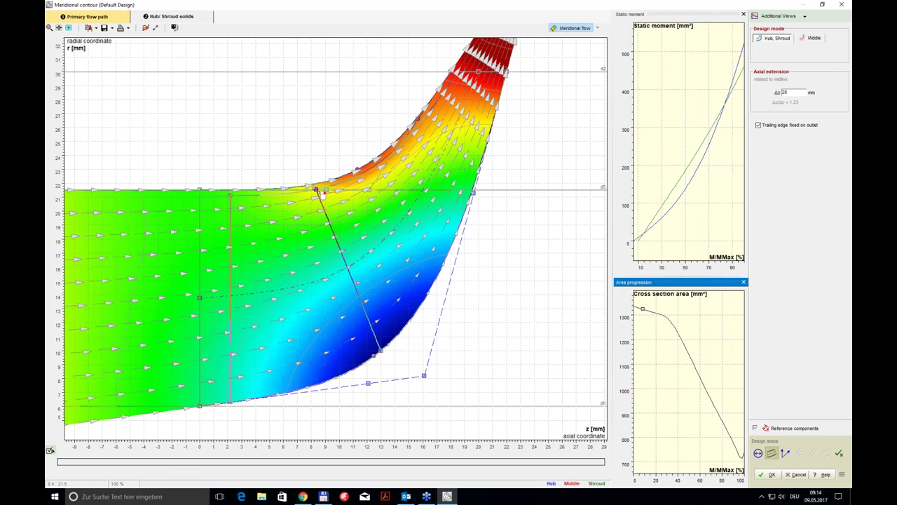
drag(232, 194, 219, 197)
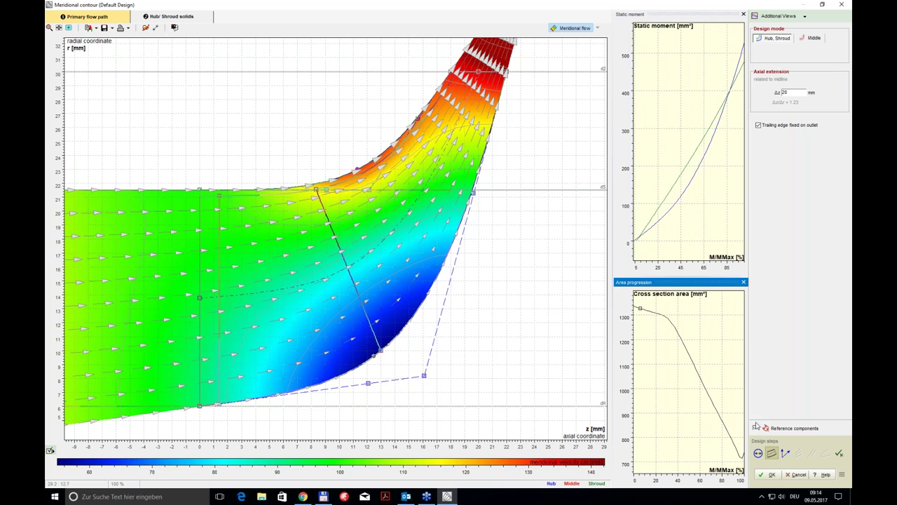
- Open the blade properties, choose Ruled surface 3D as the blade shape, and disable the automatic blade angle calculation
click(786, 454)
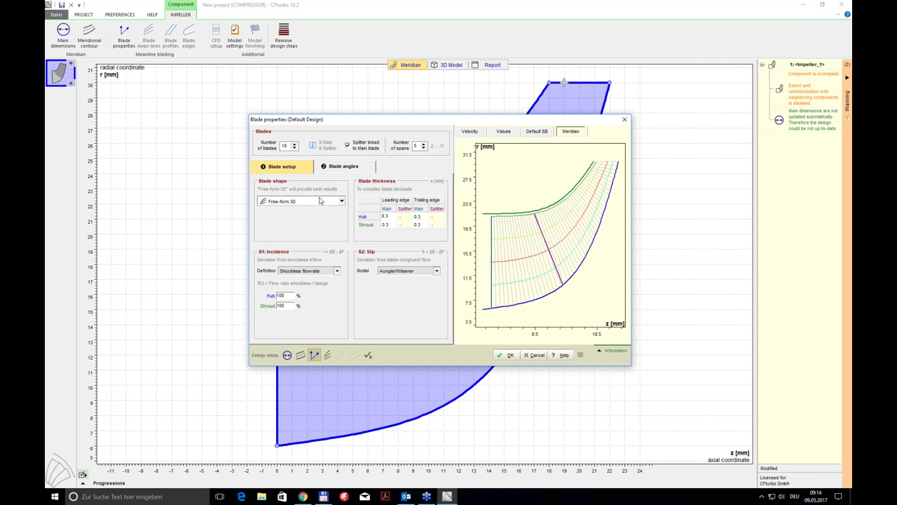
click(323, 203)
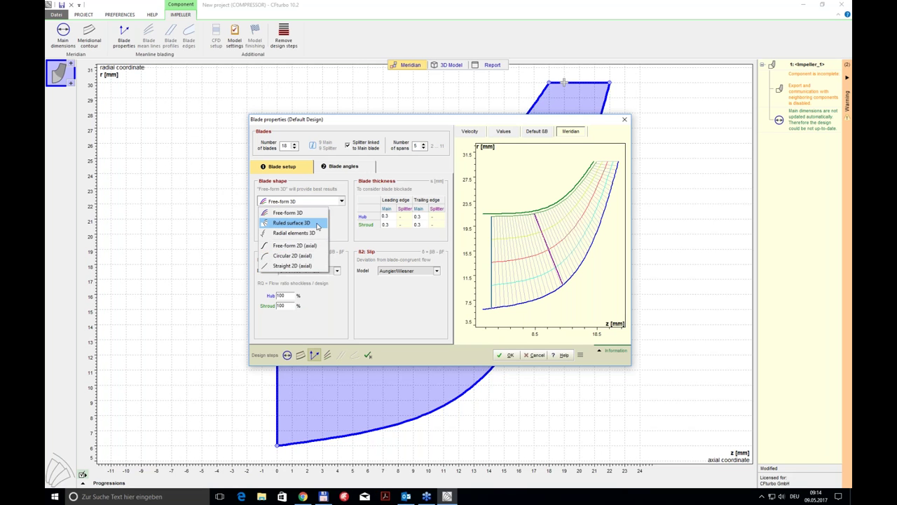
click(318, 225)
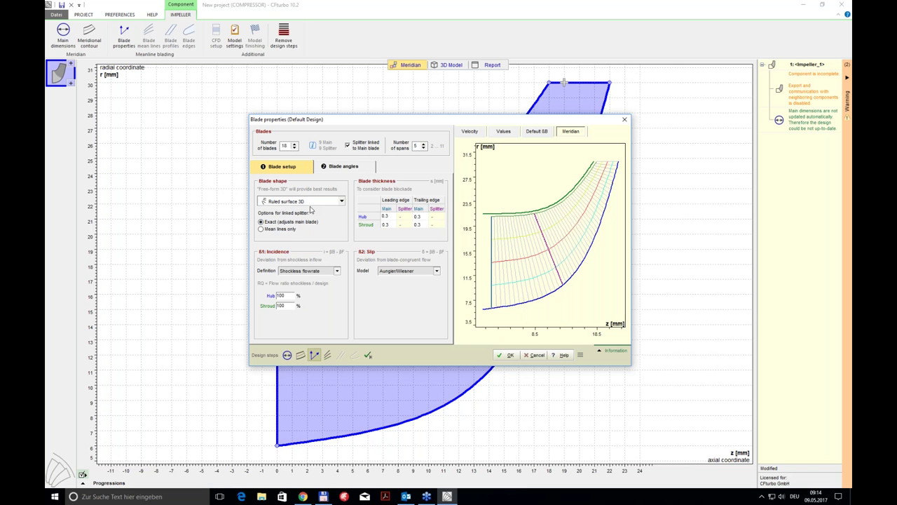
click(334, 171)
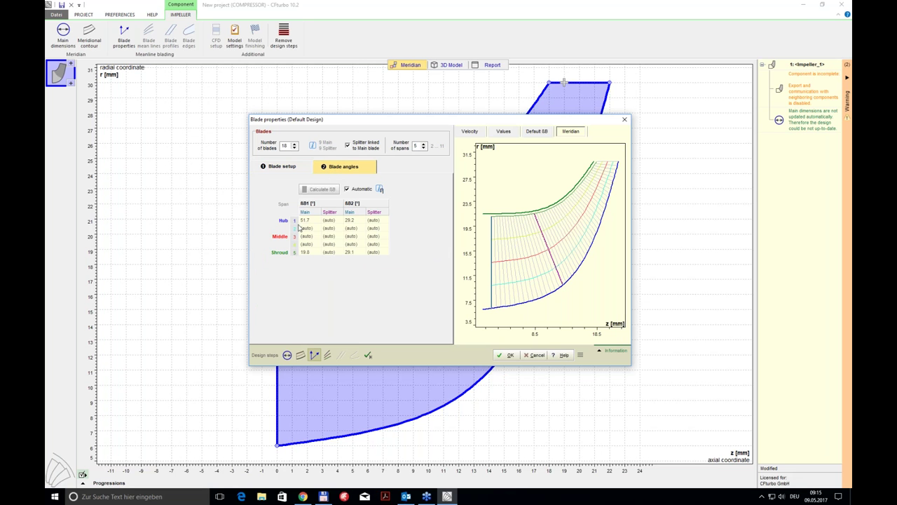
click(347, 190)
click(298, 167)
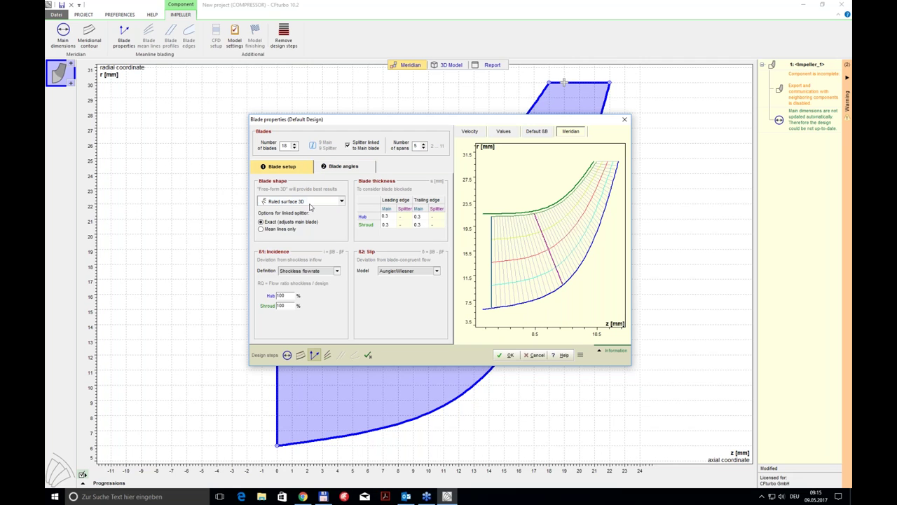
- Set the main blade thickness to 1 mm at hub and shroud for both the leading and trailing edges
click(390, 216)
text(1)
key(Down)
text(1)
click(418, 218)
text(1)
click(422, 224)
text(1)
- Recalculate the optimal blade angles with the velocity triangles displayed, and accept the blade properties
click(470, 132)
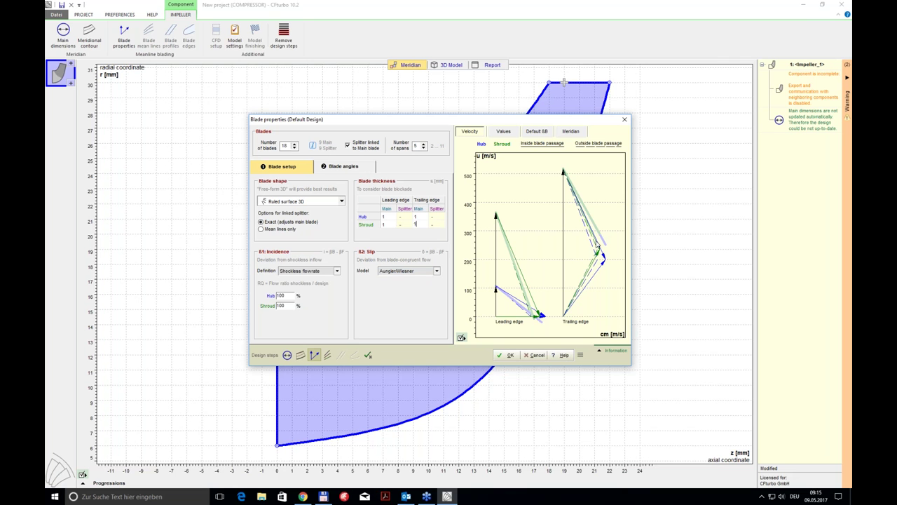
mouse_move(602, 240)
mouse_down()
mouse_move(596, 246)
mouse_move(604, 245)
mouse_up()
drag(600, 239, 594, 247)
click(347, 167)
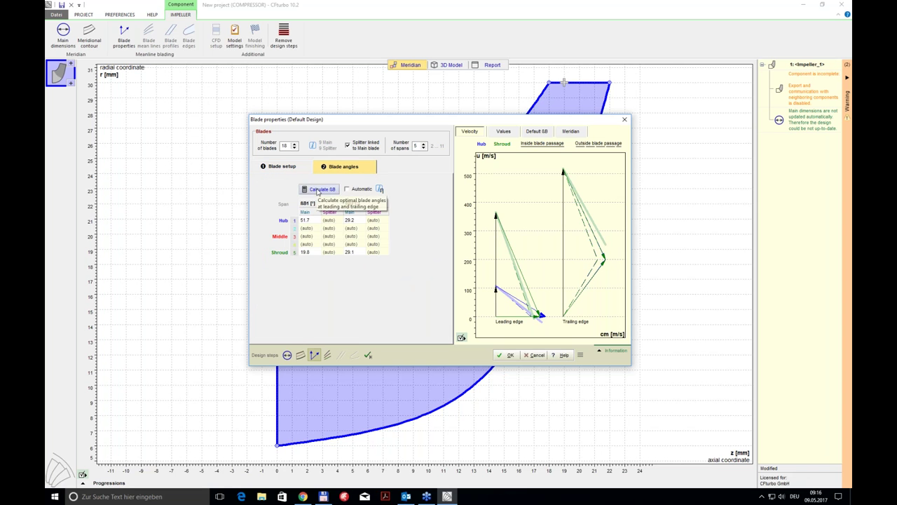
click(317, 190)
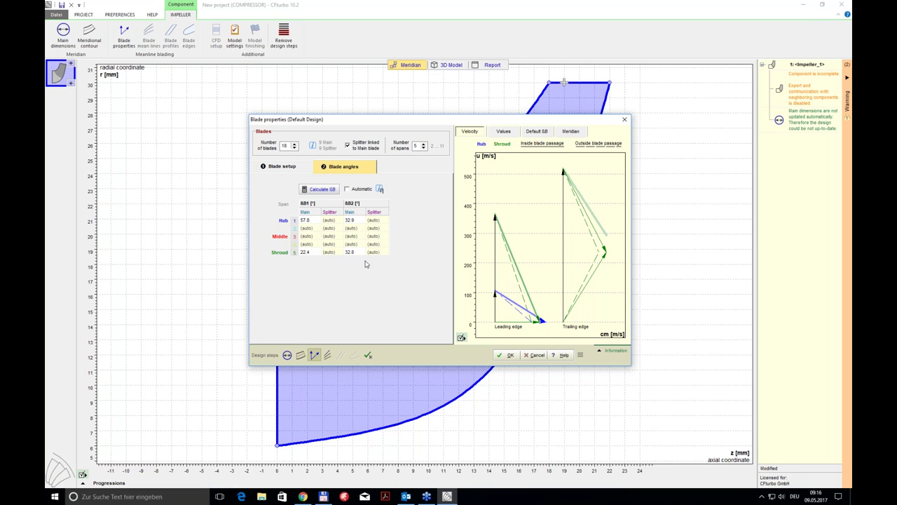
click(507, 355)
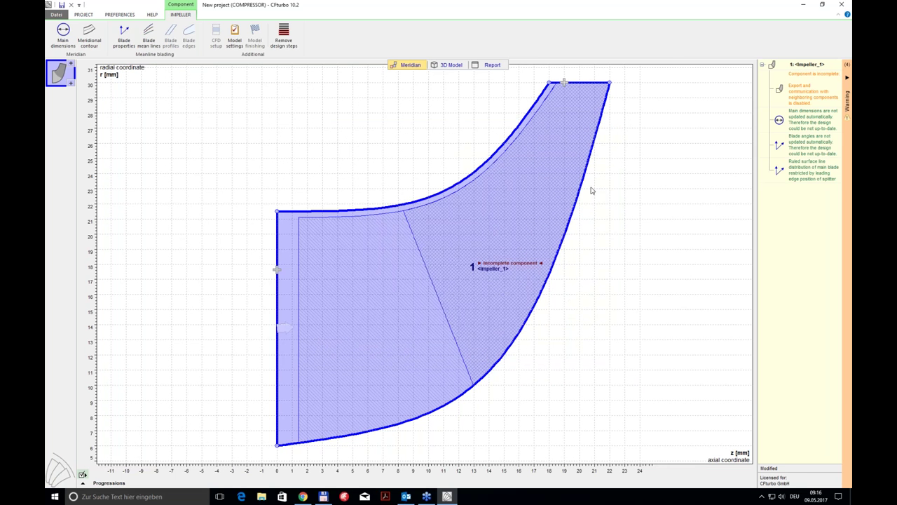
- Examine the impeller's hub and shroud surfaces in the 3D model from several angles
click(451, 65)
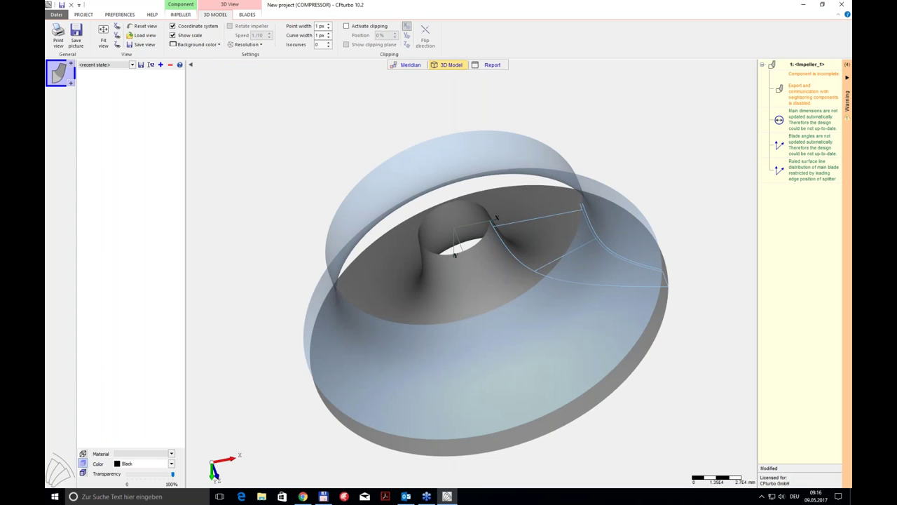
drag(428, 140, 537, 206)
scroll(537, 206, up, 4)
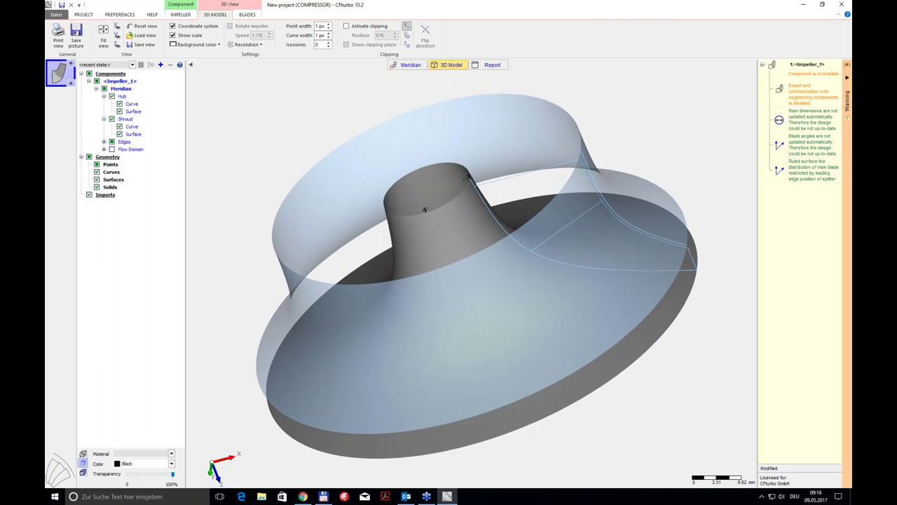
drag(502, 183, 512, 204)
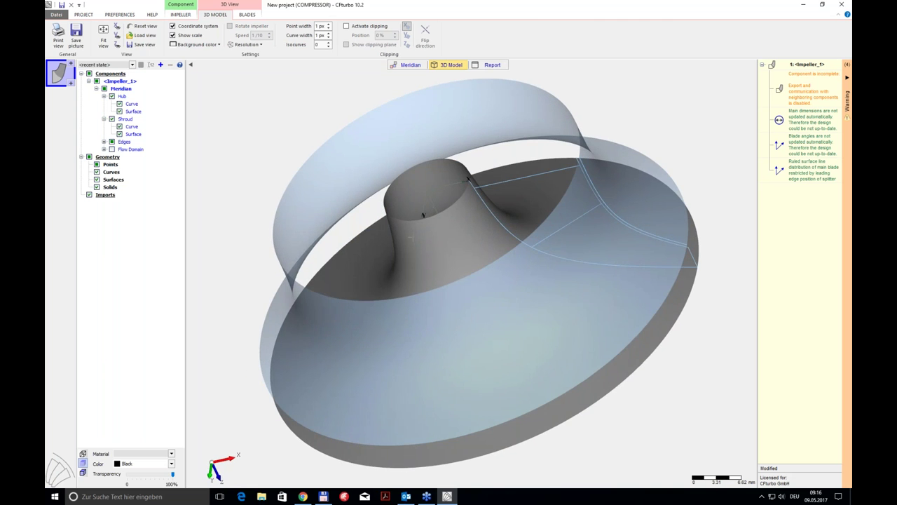
drag(430, 240, 487, 189)
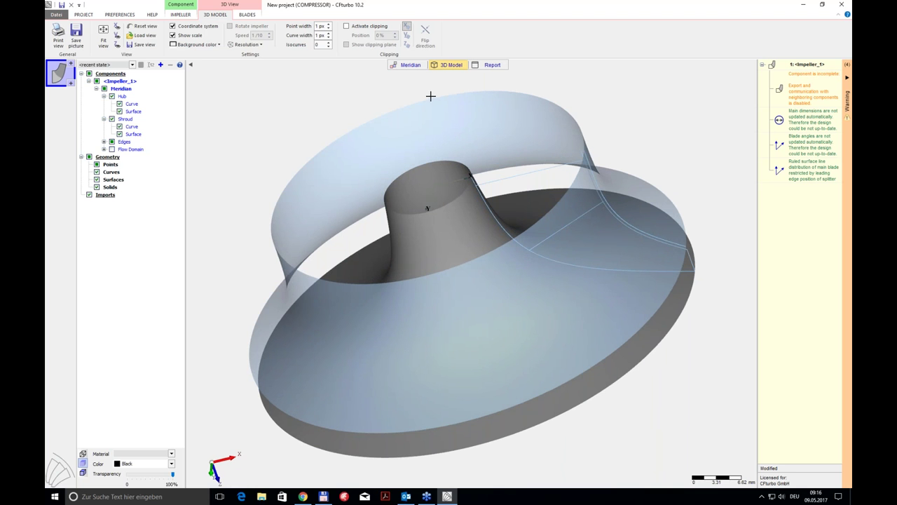
- Return to the meridian view, open the blade mean lines design step, and enlarge the blade surface values diagram
click(406, 65)
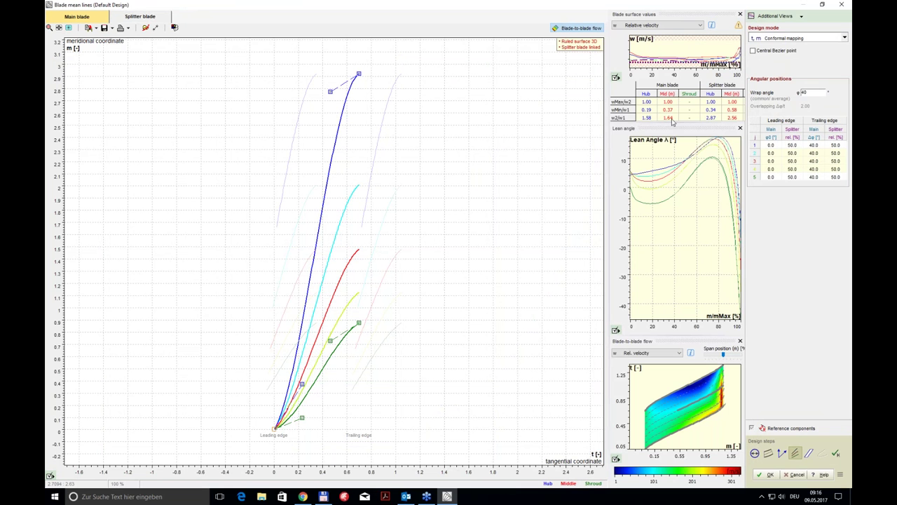
drag(677, 120, 677, 182)
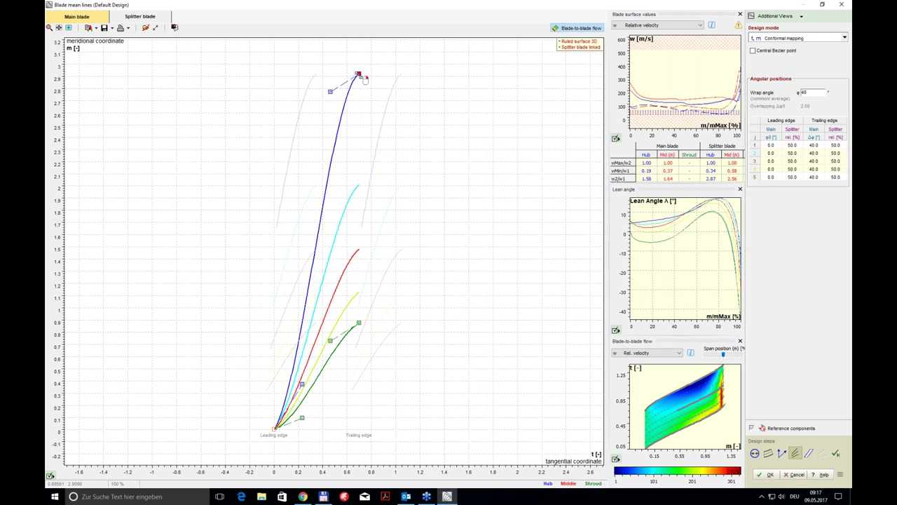
- Reshape the main blade's hub mean line with its two Bezier points and place its trailing edge at about 37.7° wrap
mouse_move(364, 78)
mouse_down()
mouse_move(344, 78)
mouse_move(373, 74)
mouse_up()
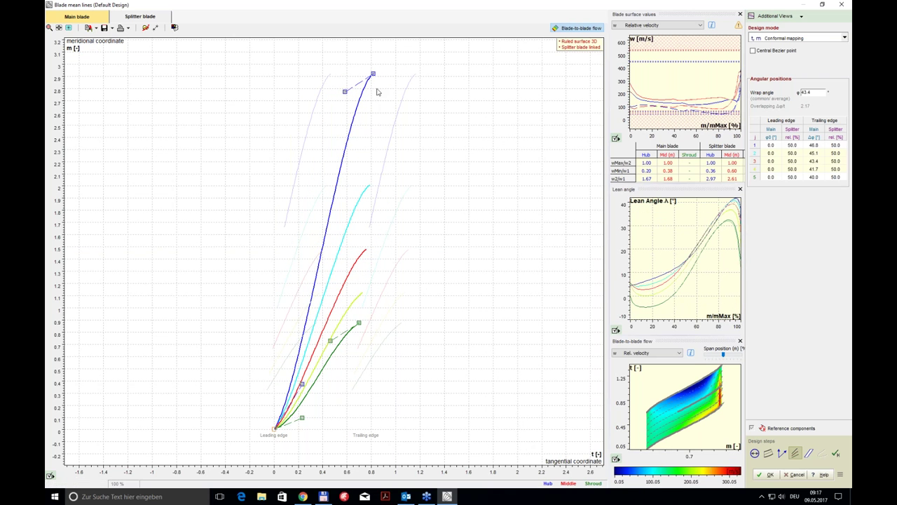
mouse_move(373, 74)
mouse_down()
mouse_move(397, 75)
mouse_move(372, 75)
mouse_up()
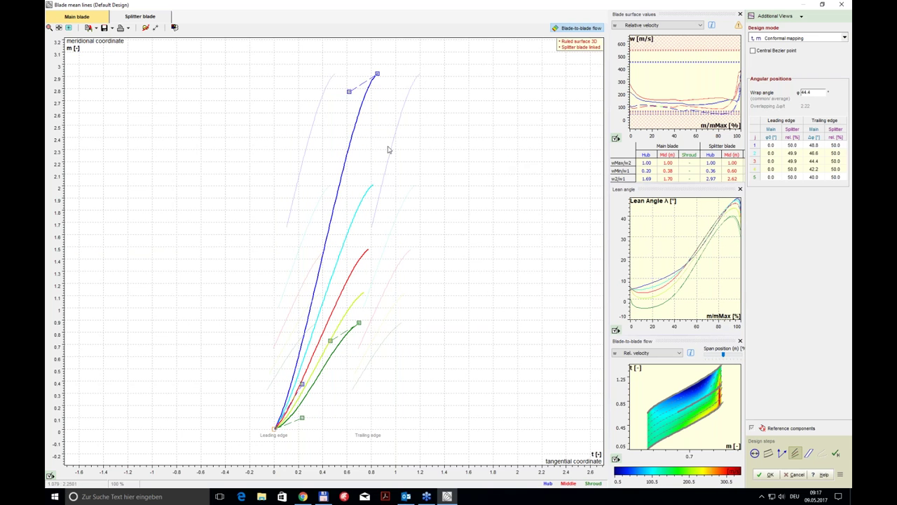
drag(349, 92, 334, 103)
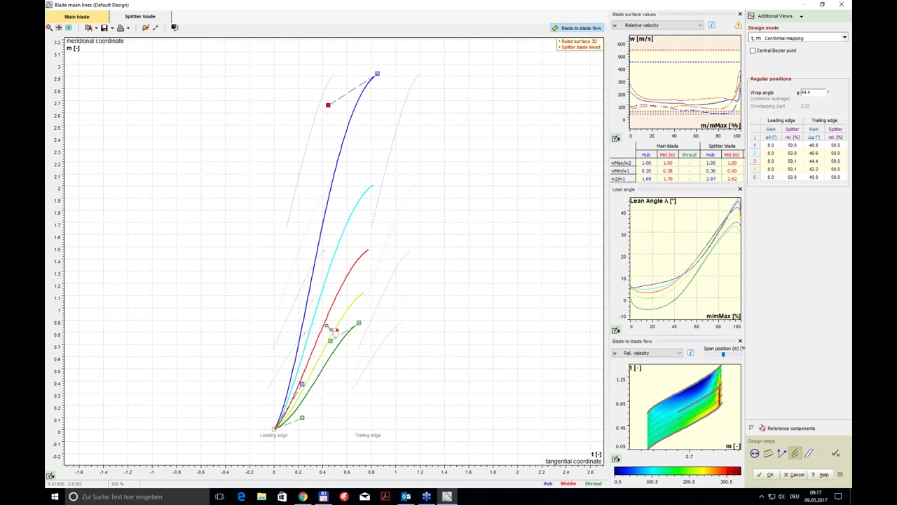
drag(302, 384, 310, 372)
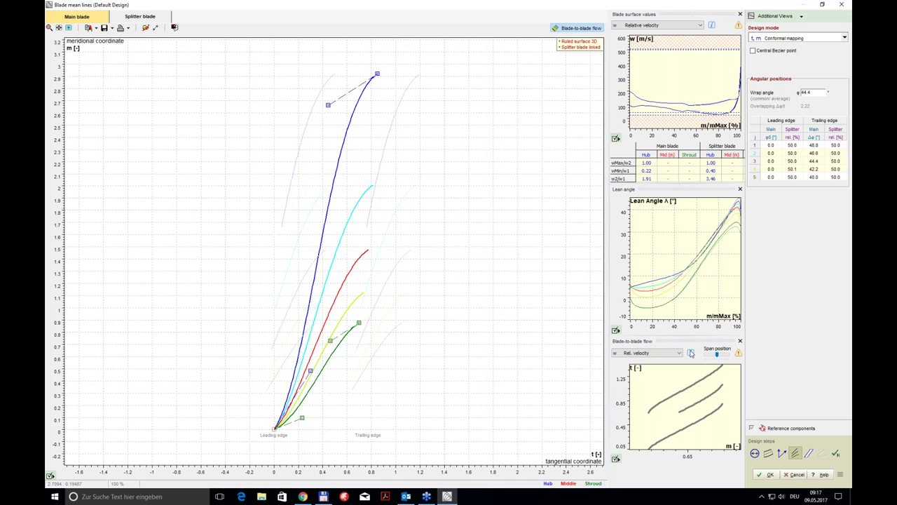
drag(378, 73, 354, 75)
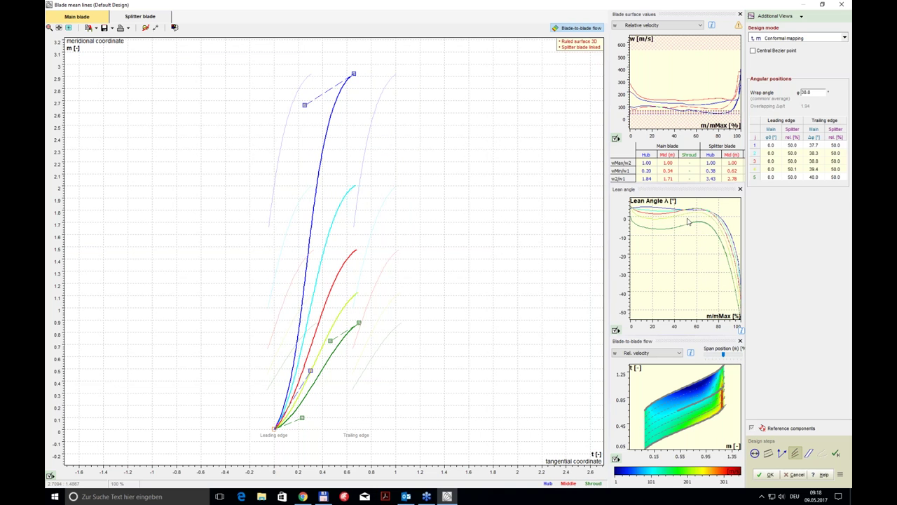
- Add the 3D preview of the blade mean surfaces and inspect the resulting blade shape
click(801, 18)
click(778, 37)
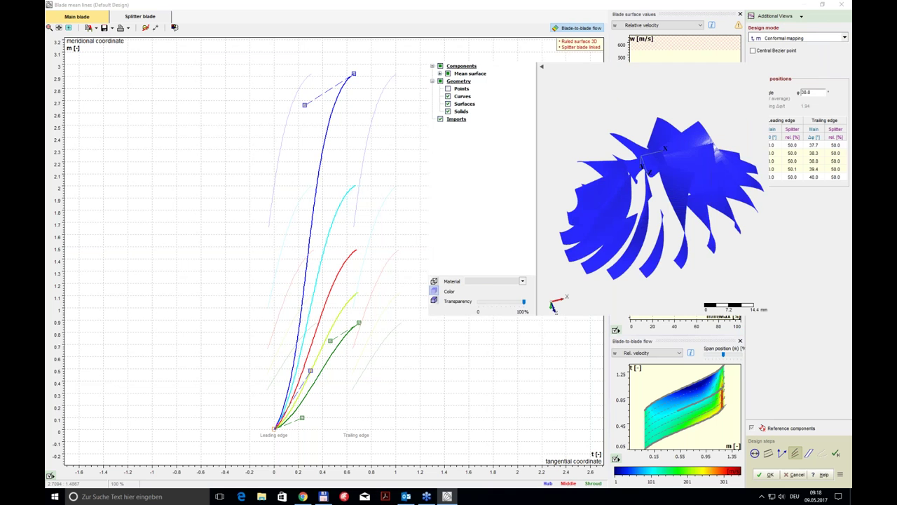
drag(574, 231, 560, 129)
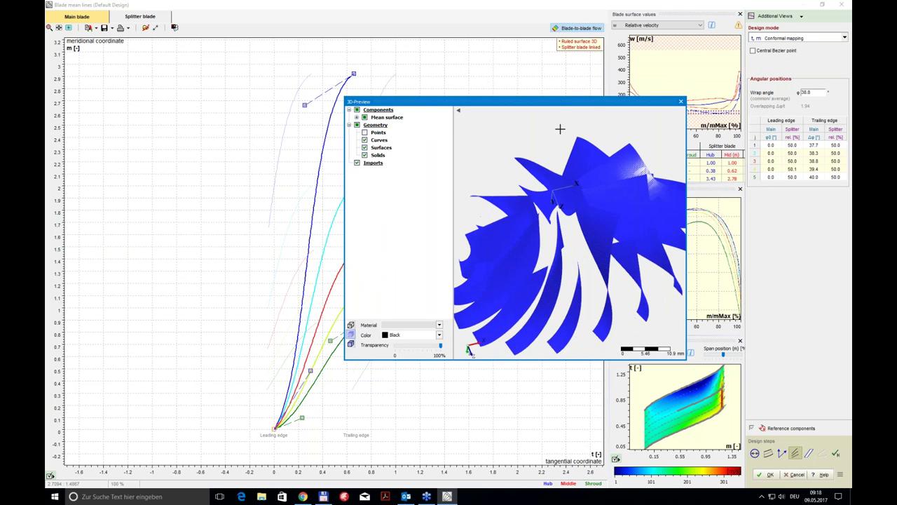
- Set the main blade's leading edge angle at the shroud span to 10° and check the mean surfaces in the 3D preview
drag(563, 288, 504, 407)
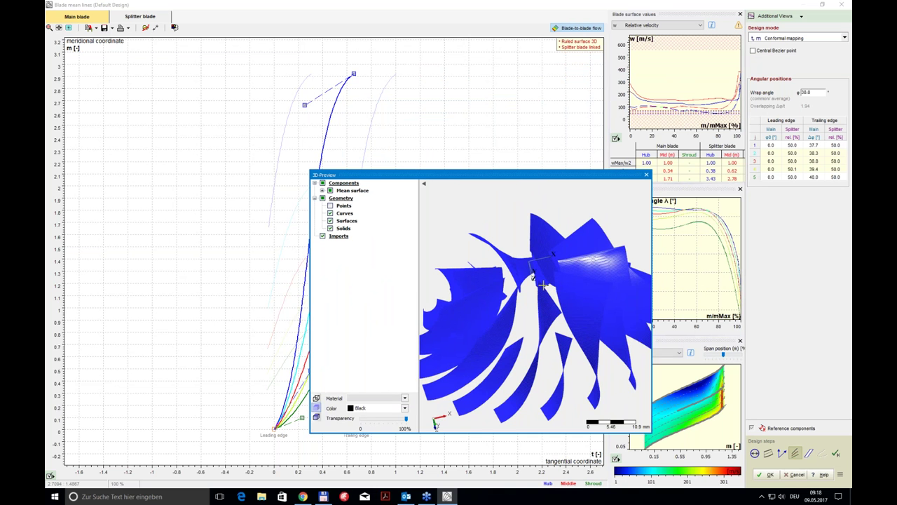
drag(579, 175, 551, 181)
click(772, 178)
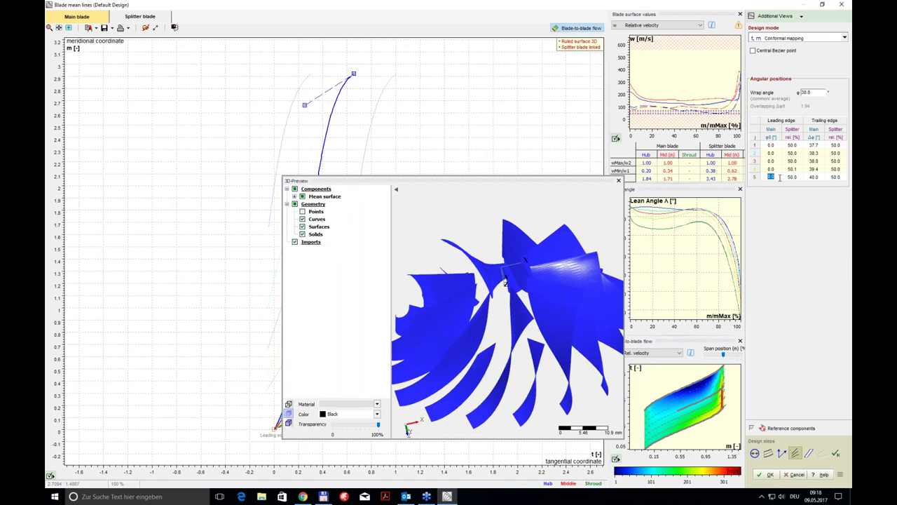
text(10)
key(Return)
drag(544, 333, 511, 375)
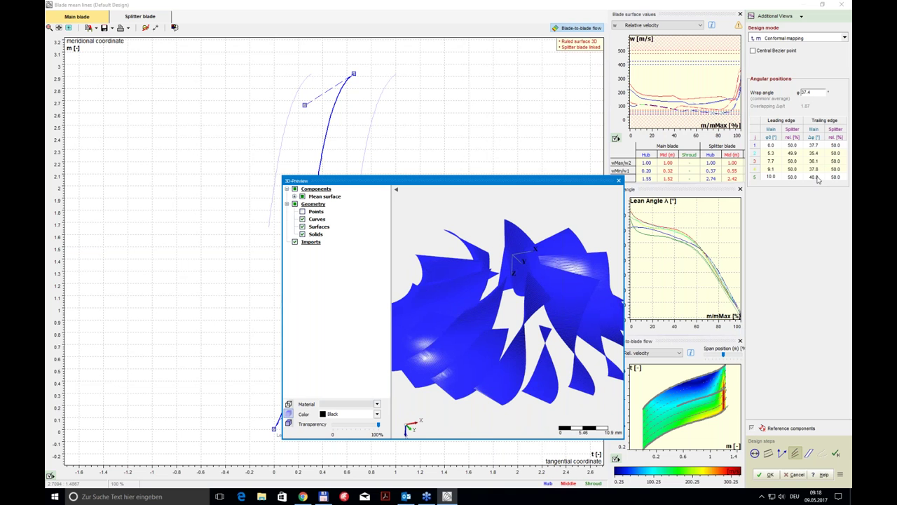
- Set the main blade's trailing edge wrap angle to 80° at the hub span and 60° at the shroud span
click(820, 146)
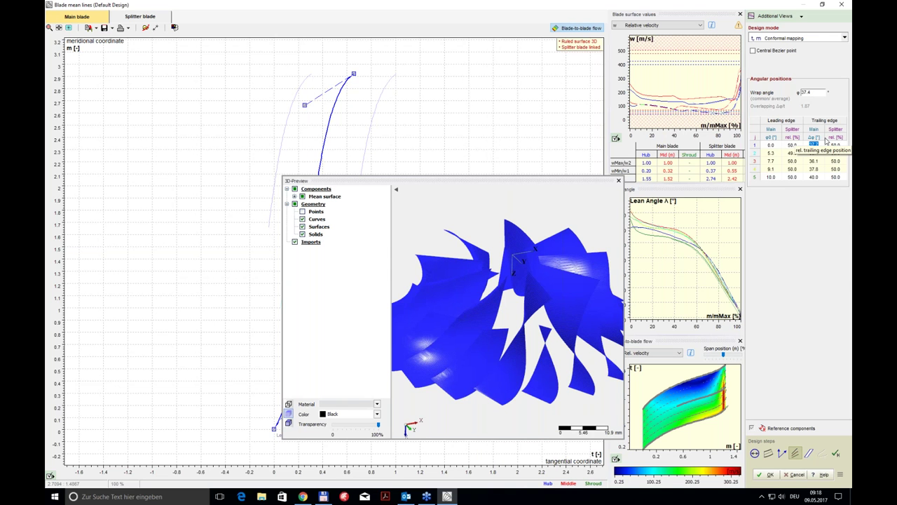
text(80)
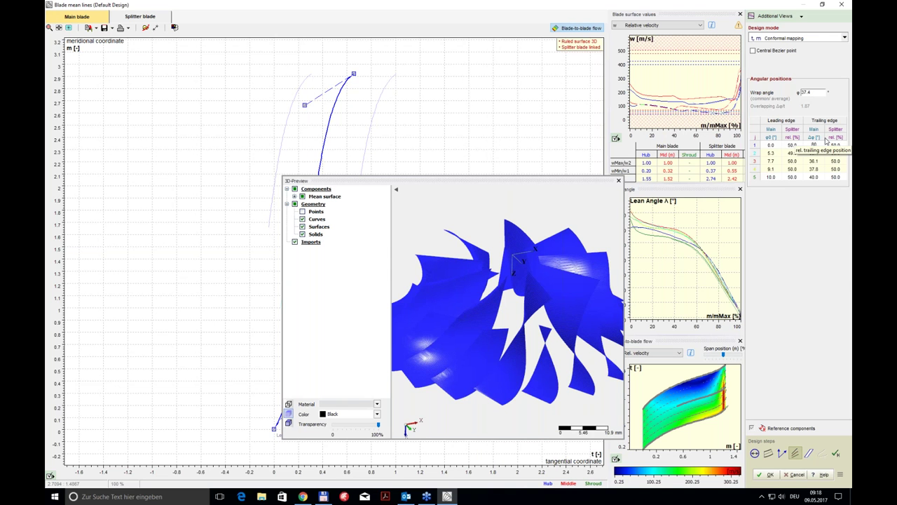
click(814, 177)
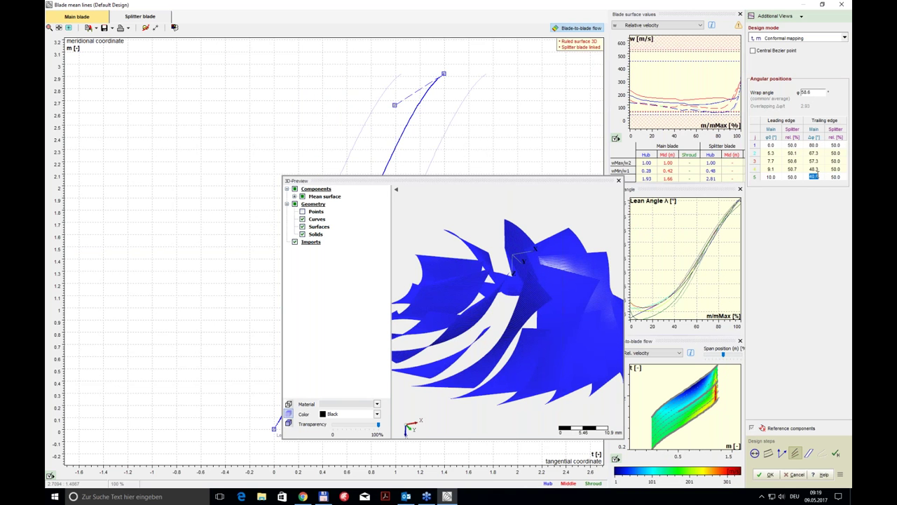
text(60)
key(Return)
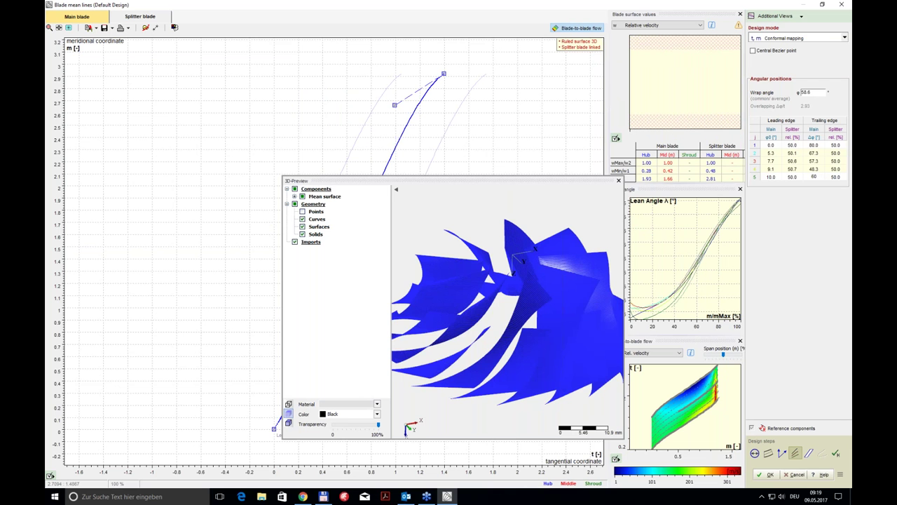
drag(554, 211, 515, 210)
drag(607, 182, 766, 293)
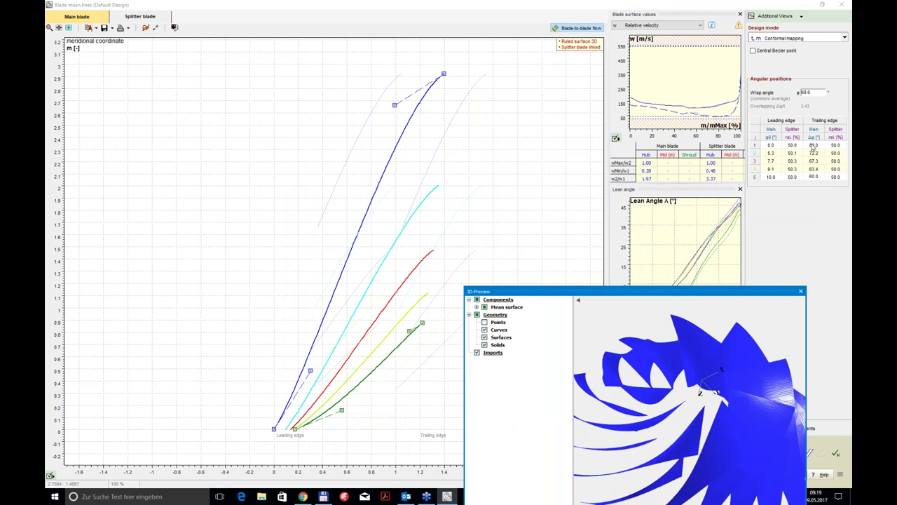
- Shift the blade-to-blade flow diagram to the hub span, uncover the diagrams behind the 3D preview, and accept the mean lines
drag(692, 291, 463, 248)
click(708, 355)
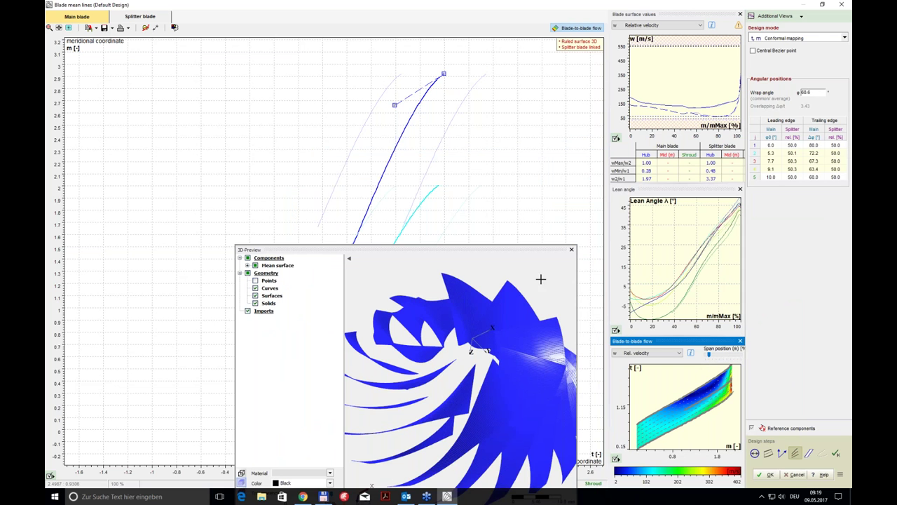
click(533, 250)
drag(531, 247, 536, 147)
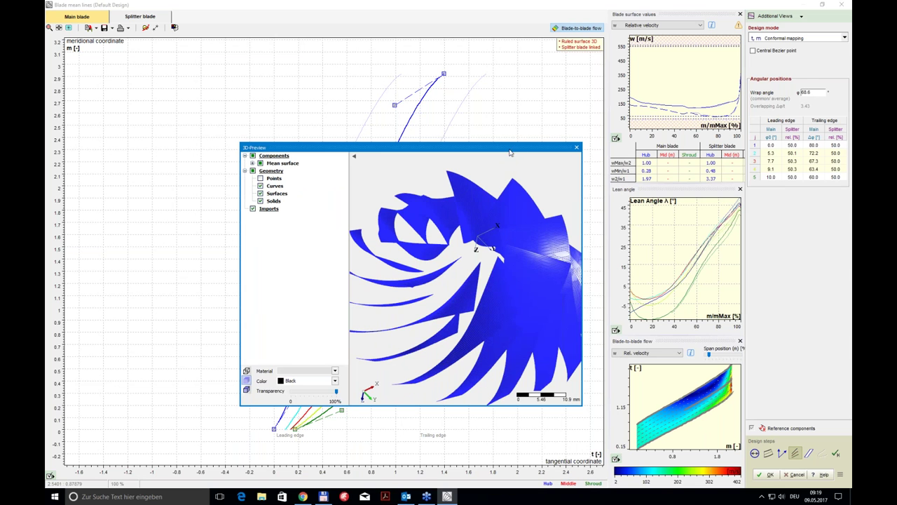
mouse_move(508, 150)
mouse_down()
mouse_move(392, 152)
mouse_move(567, 201)
mouse_move(630, 140)
mouse_move(495, 139)
mouse_up()
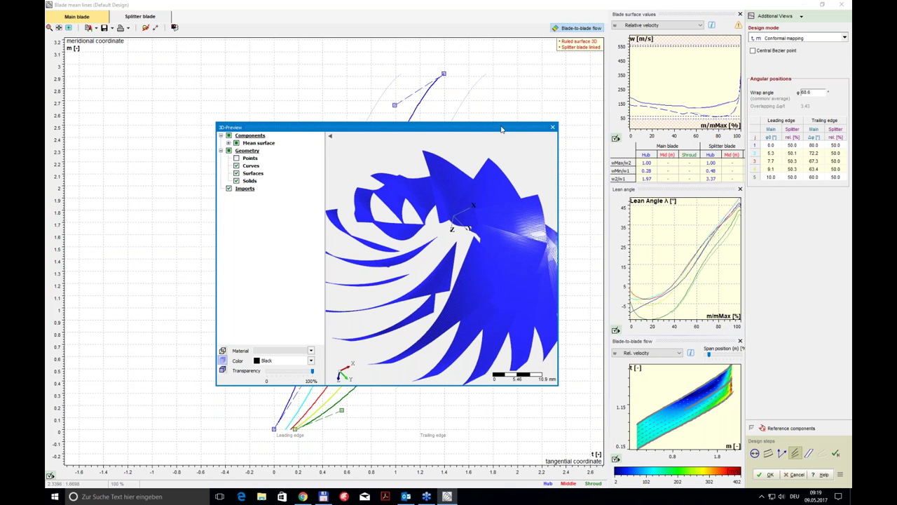
drag(503, 129, 480, 127)
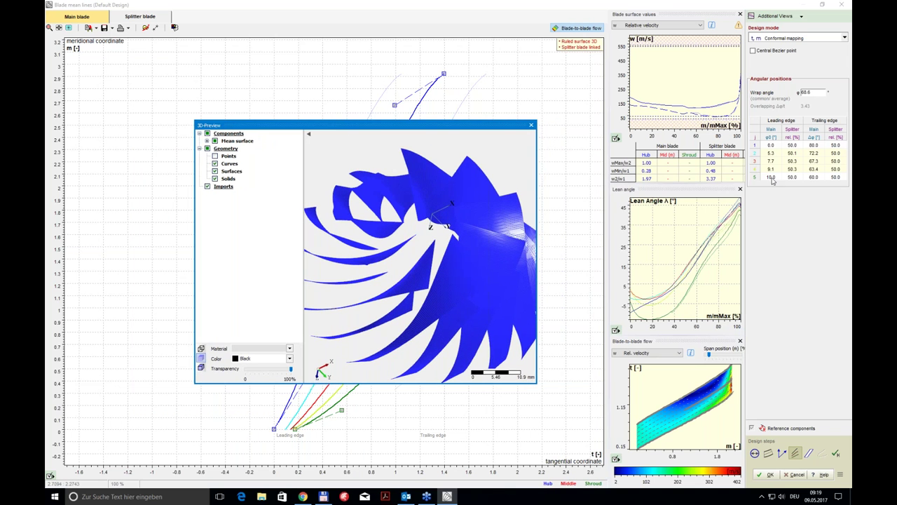
click(769, 475)
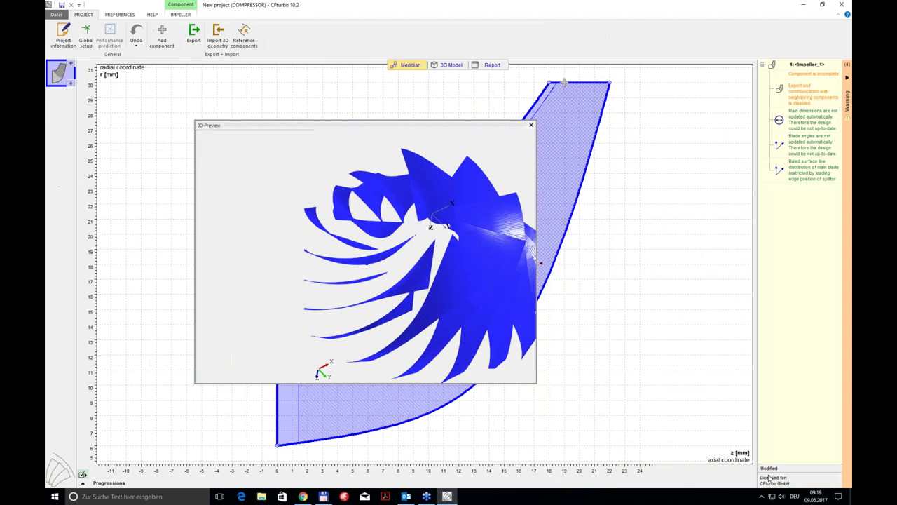
- Check the impeller's mean surfaces in the 3D model and open the blade profiles design step from the meridian view
click(455, 66)
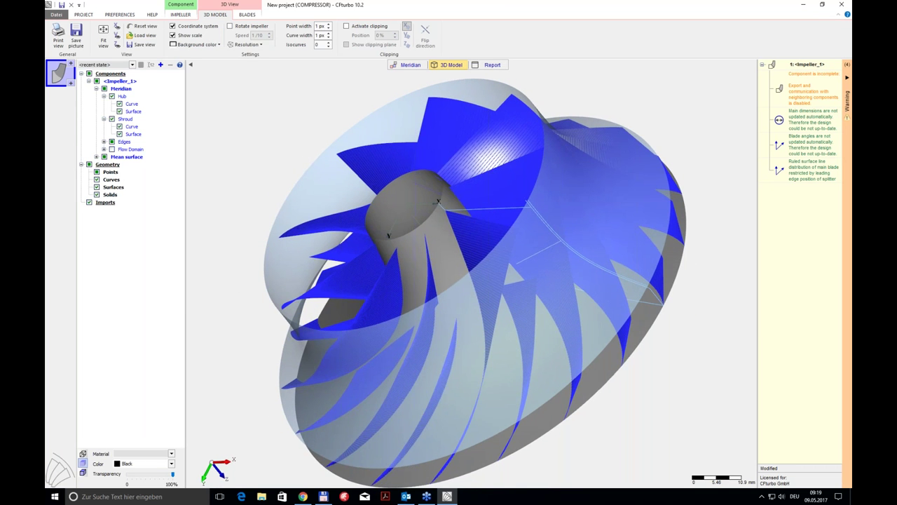
click(410, 65)
mouse_move(480, 265)
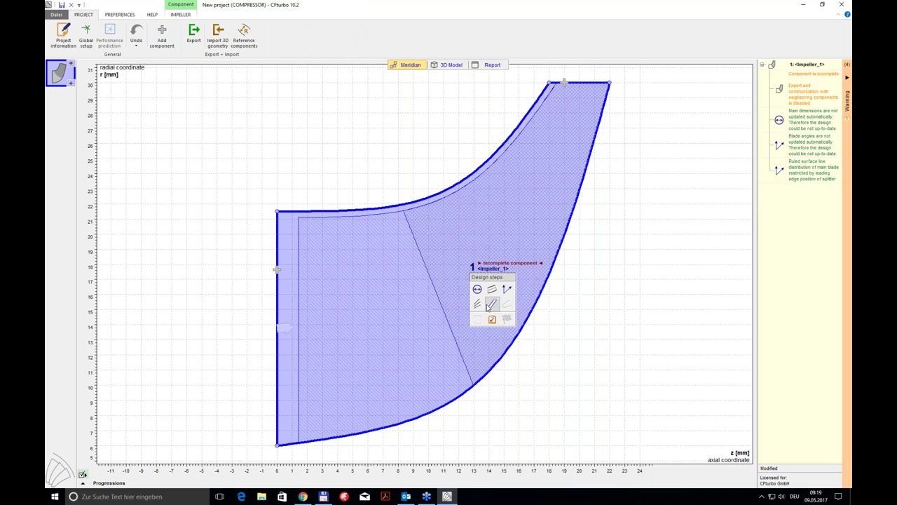
click(492, 304)
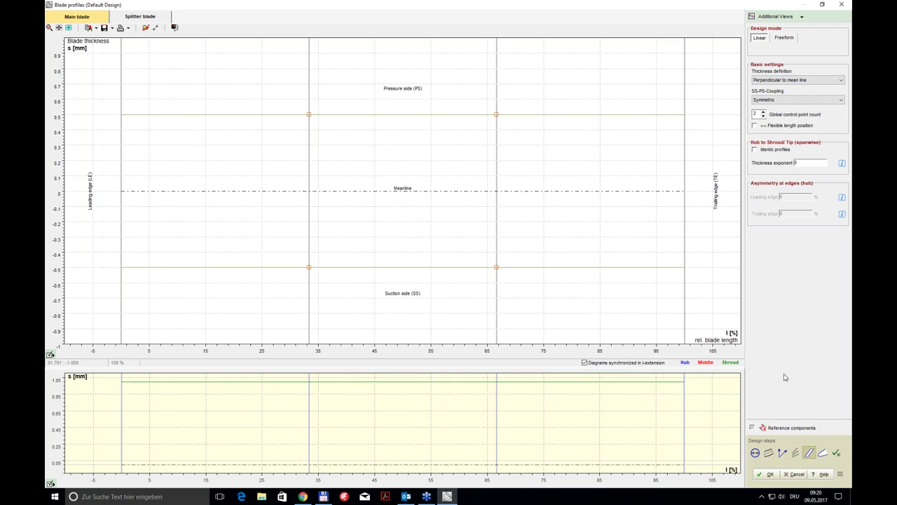
- Add an enlarged 3D preview to the blade profiles step and inspect the thickened blades from another angle
click(799, 17)
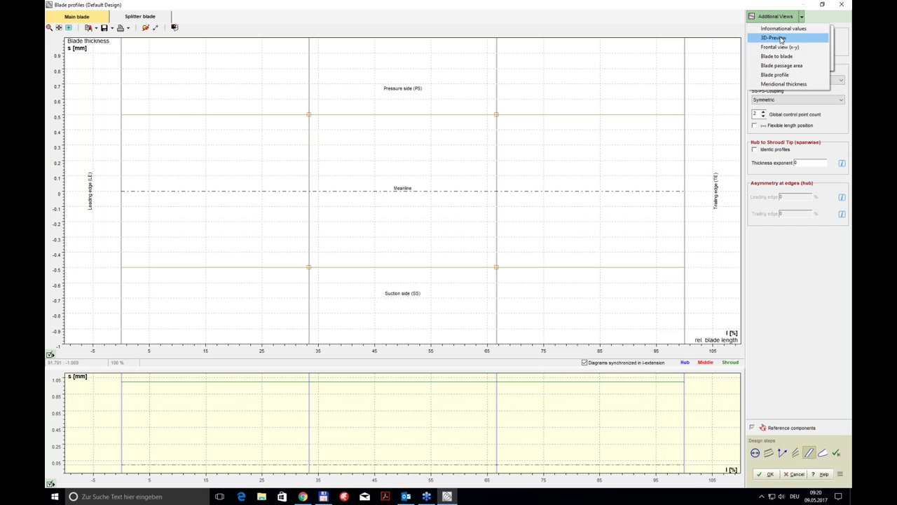
click(776, 37)
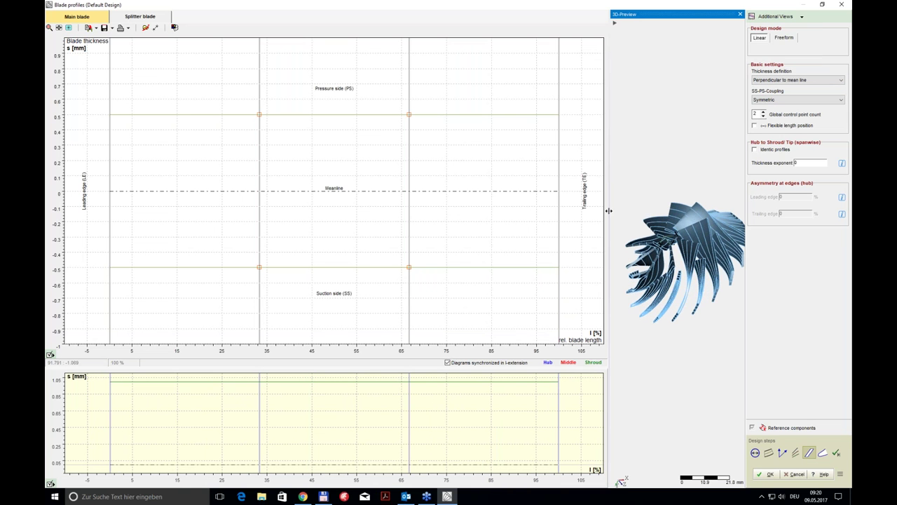
drag(609, 211, 374, 218)
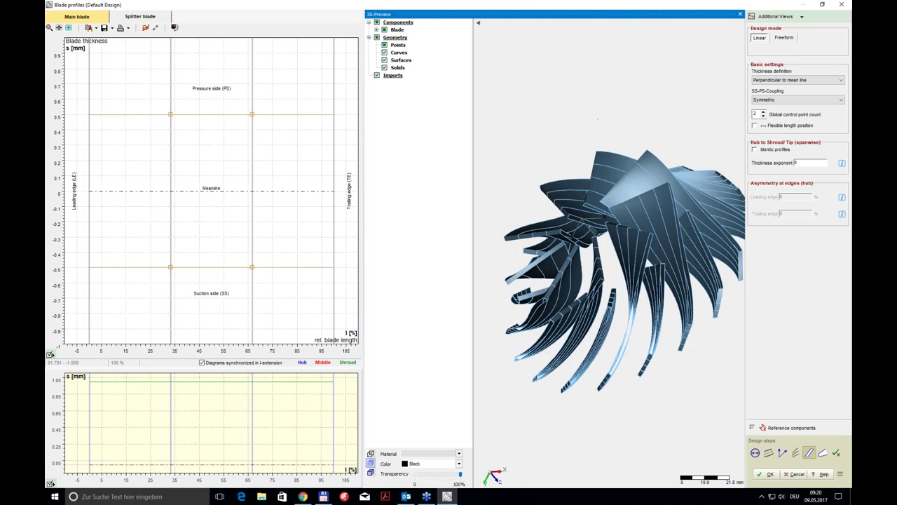
drag(597, 175, 630, 256)
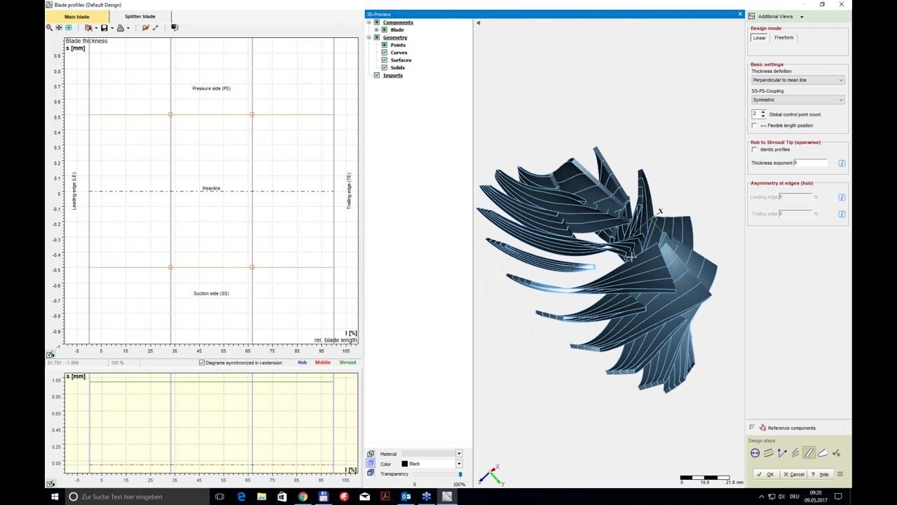
- Go to the blade edges design step and display the trailing edge with filled blades
click(825, 454)
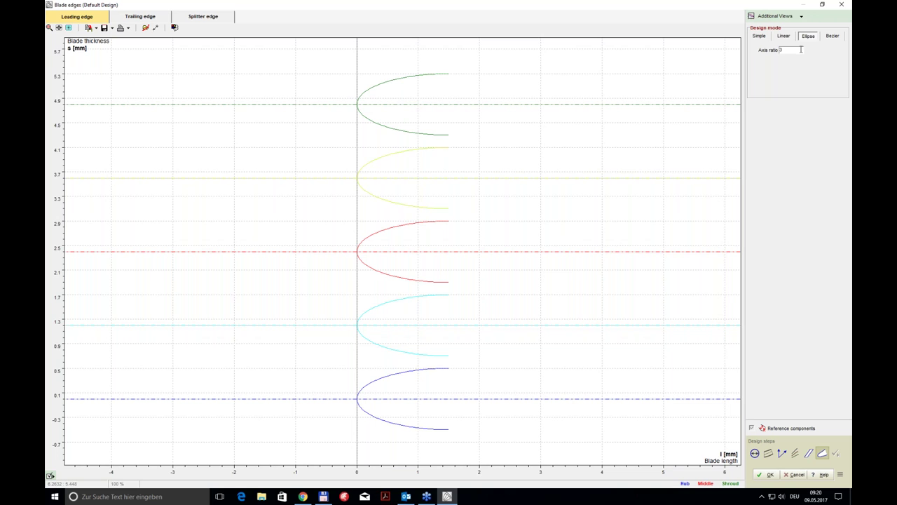
click(157, 18)
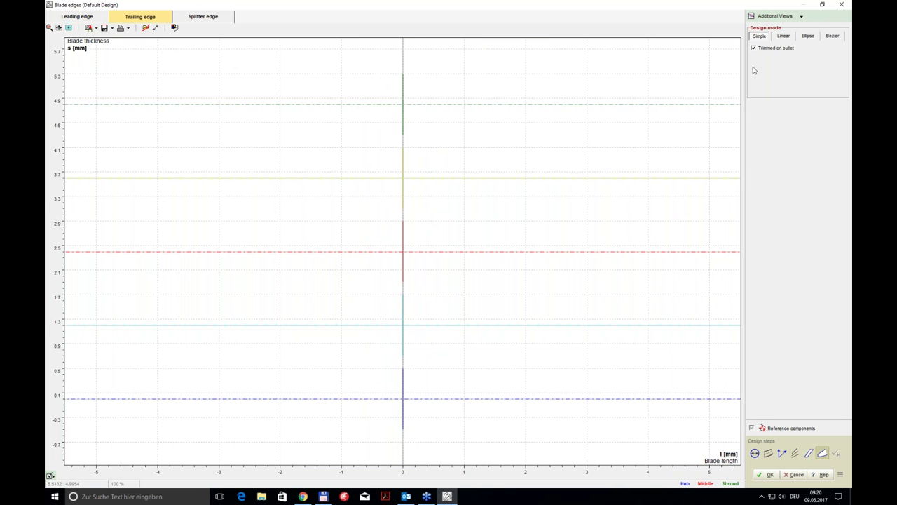
click(51, 475)
click(61, 473)
click(60, 467)
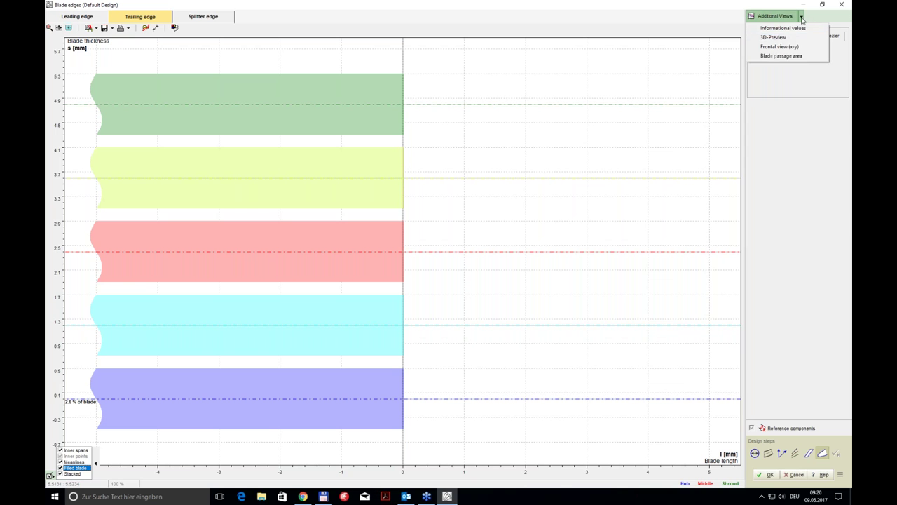
- Add the 3D preview to the blade edges step, undock and widen it, and inspect the blades
click(784, 36)
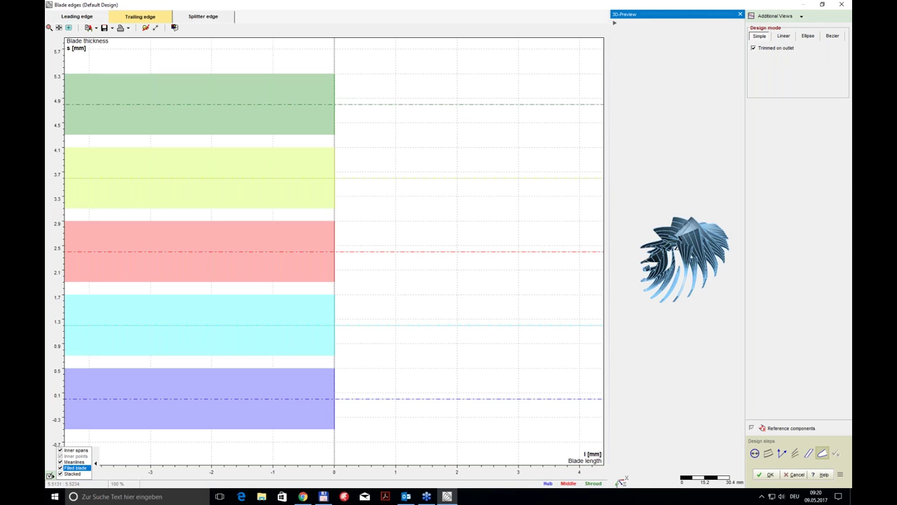
drag(652, 17, 481, 44)
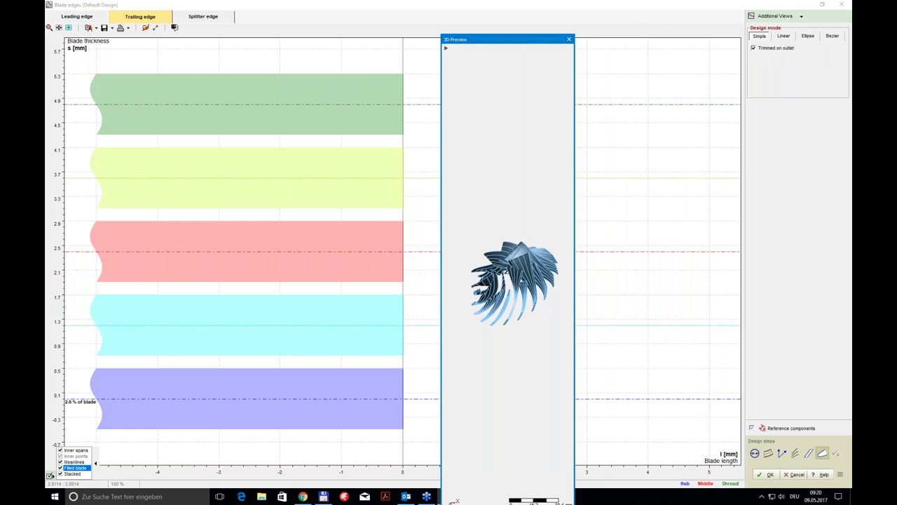
drag(588, 157, 757, 157)
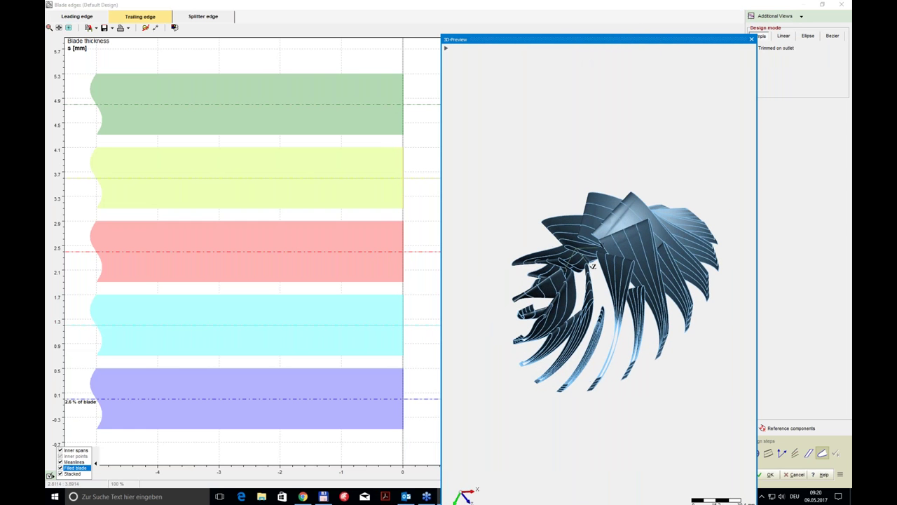
drag(573, 40, 593, 367)
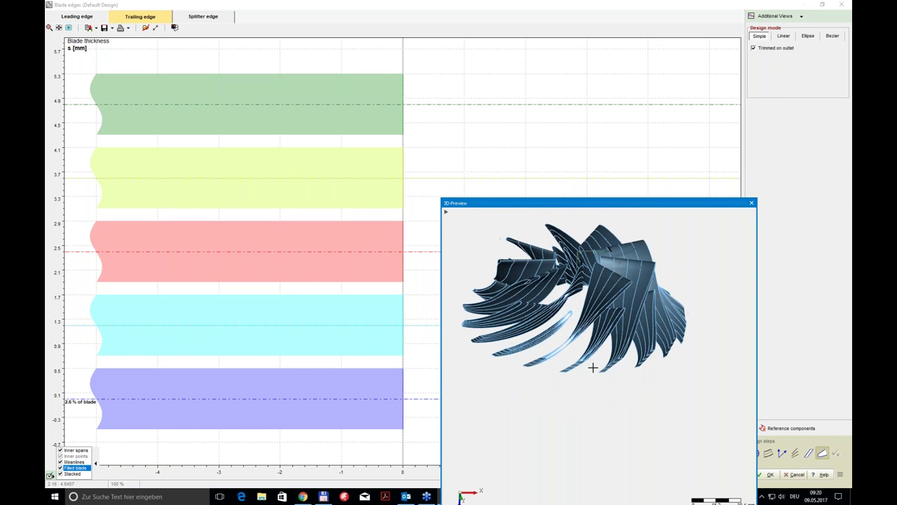
- Accept the blade edges and inspect the complete impeller in the 3D model
click(771, 474)
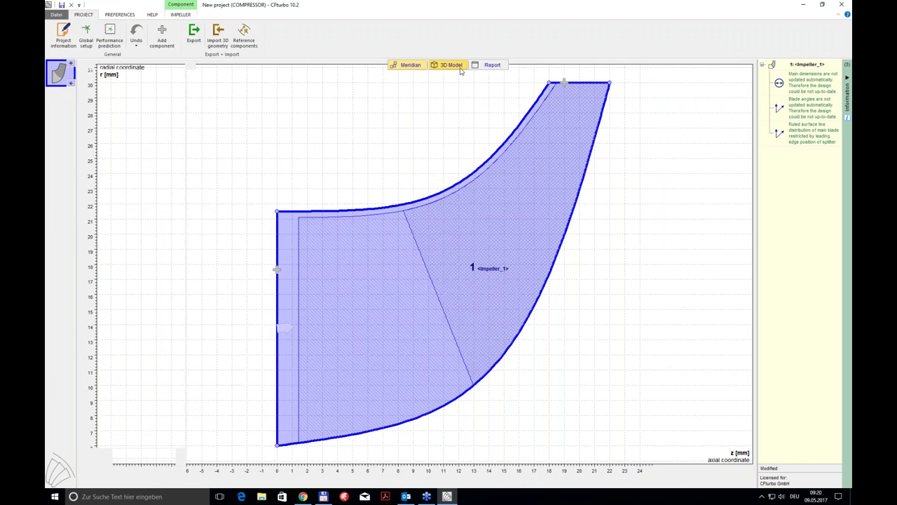
click(451, 65)
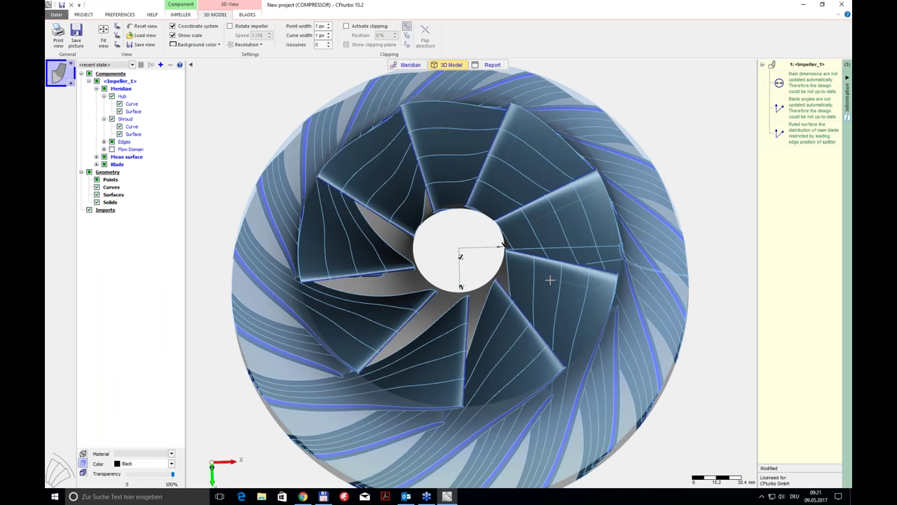
drag(551, 280, 512, 242)
- Return to the meridian view and add a stator component at the impeller outlet
click(414, 65)
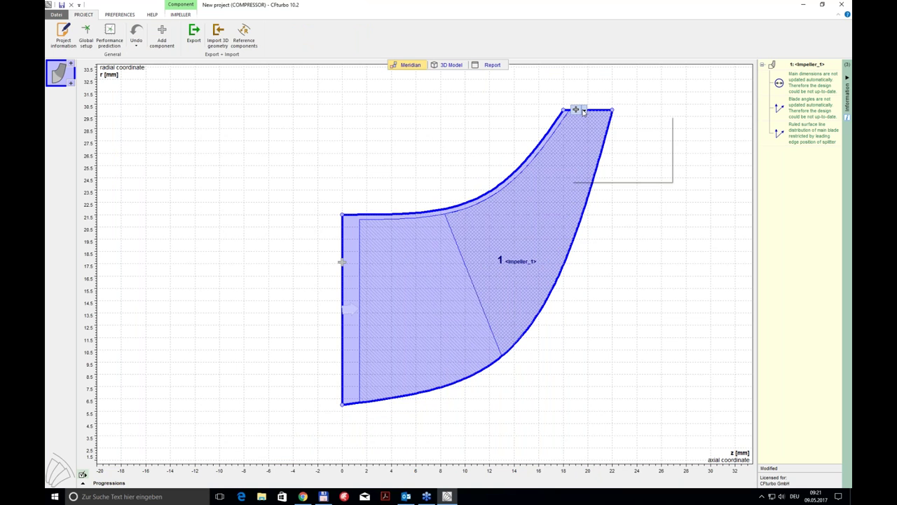
click(583, 111)
click(600, 147)
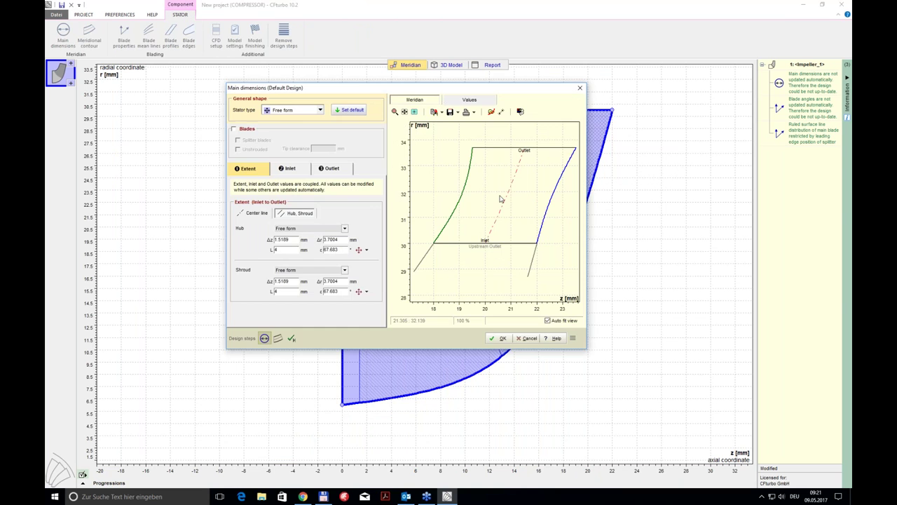
- Set the stator's hub extent to Radial and its shroud extent to Constant area
click(299, 229)
click(298, 237)
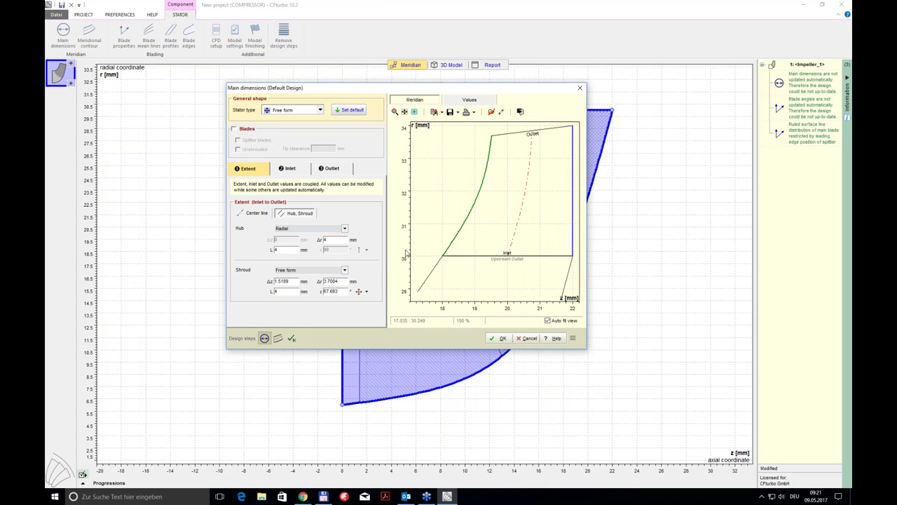
click(302, 272)
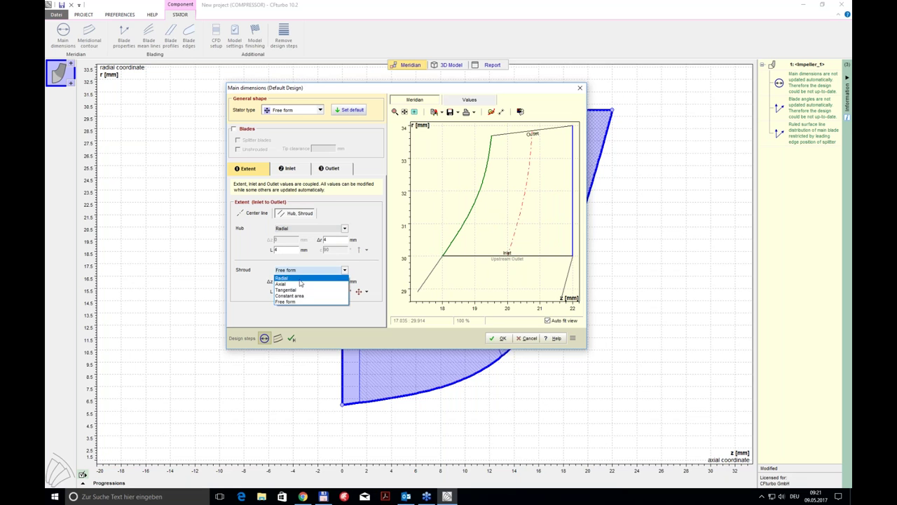
click(300, 296)
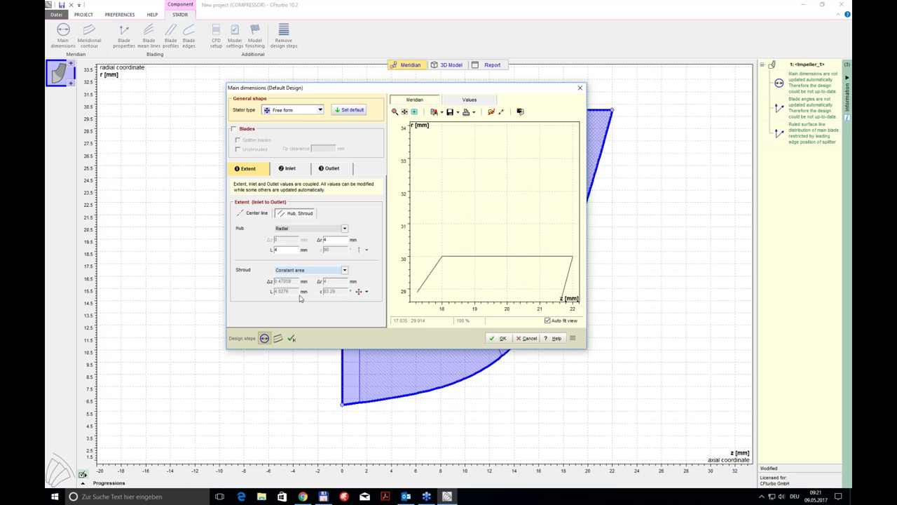
- Set the stator's hub extent length L to 3 mm
double_click(274, 249)
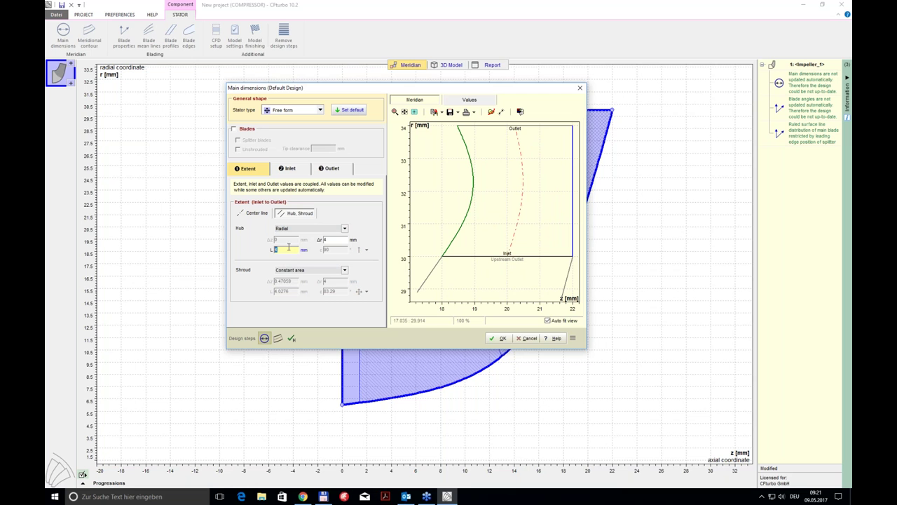
text(3)
key(Tab)
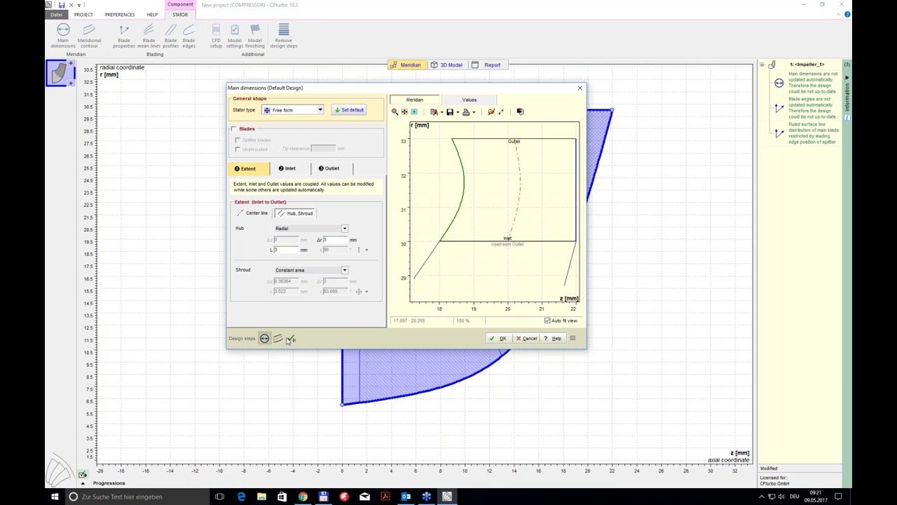
- Reshape the stator's shroud curve in the meridional contour, moving its control point to about z 18.4, r 31 mm, with the meridional flow display off
click(277, 338)
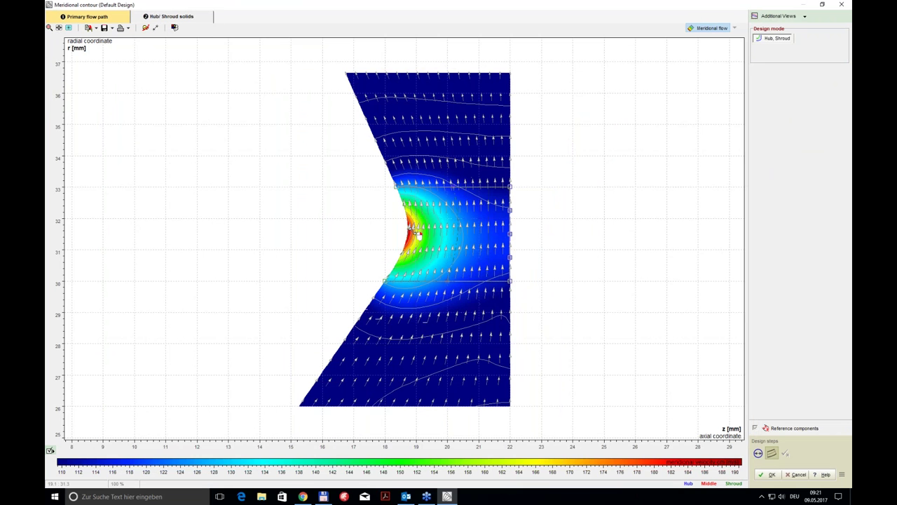
click(408, 226)
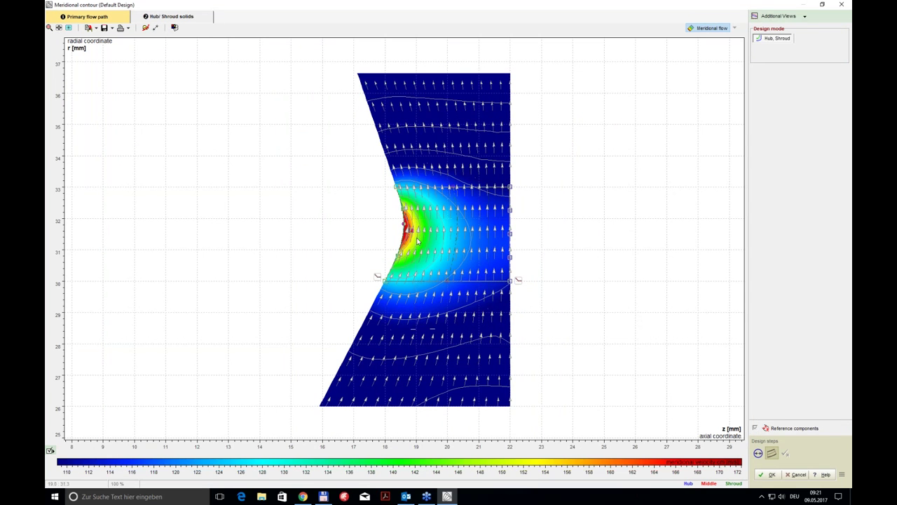
click(708, 27)
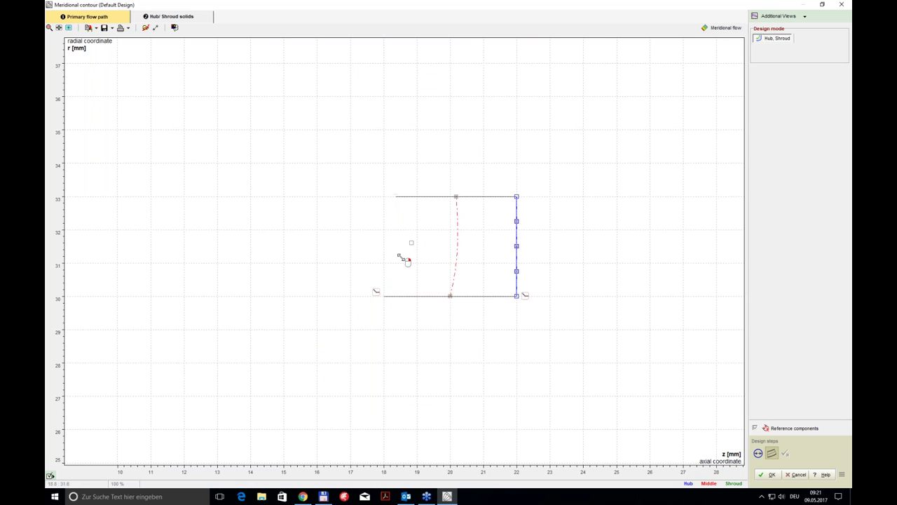
click(400, 259)
- Convert the stator's hub curve to a straight line and accept the meridional contour
right_click(518, 259)
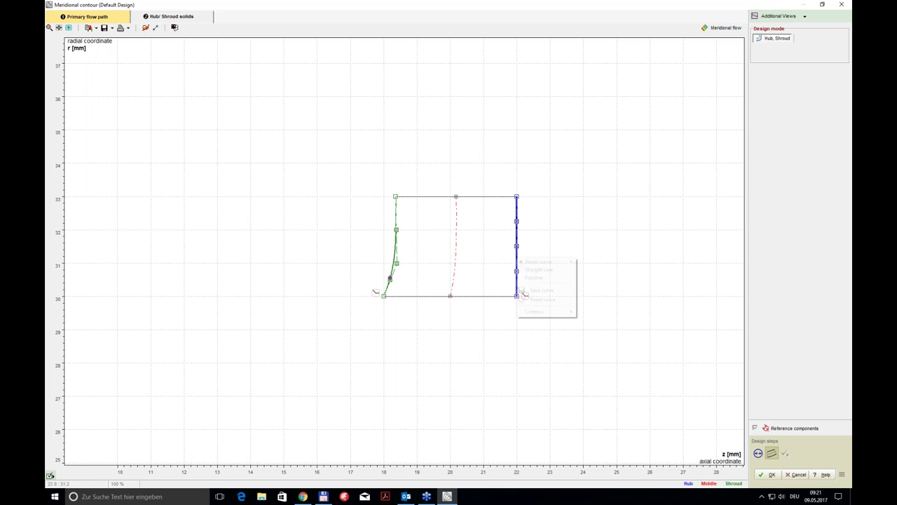
click(539, 269)
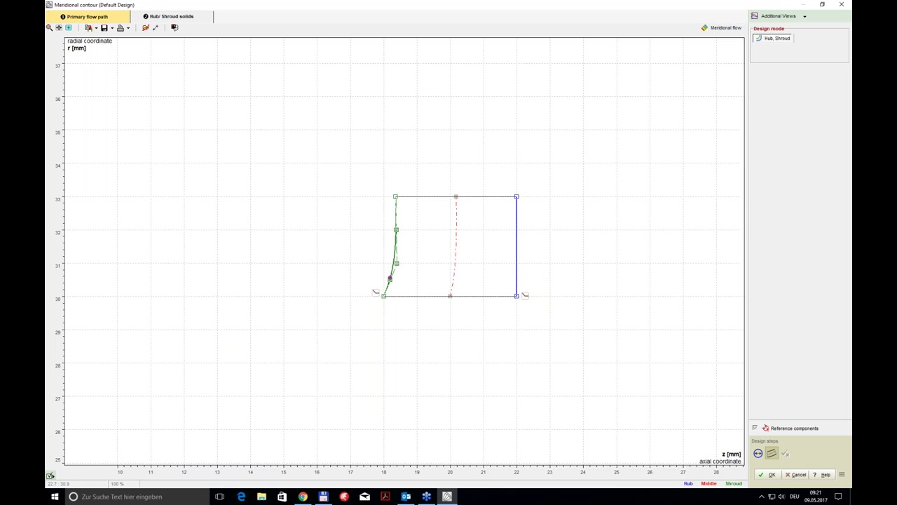
click(769, 474)
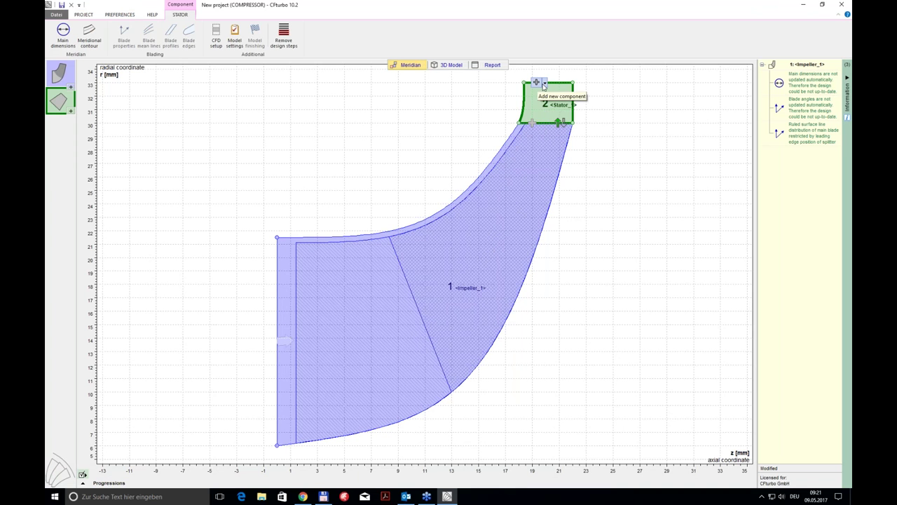
- Add a second stator at the first stator's outlet and set both its hub and shroud extents to Radial
click(544, 84)
click(556, 117)
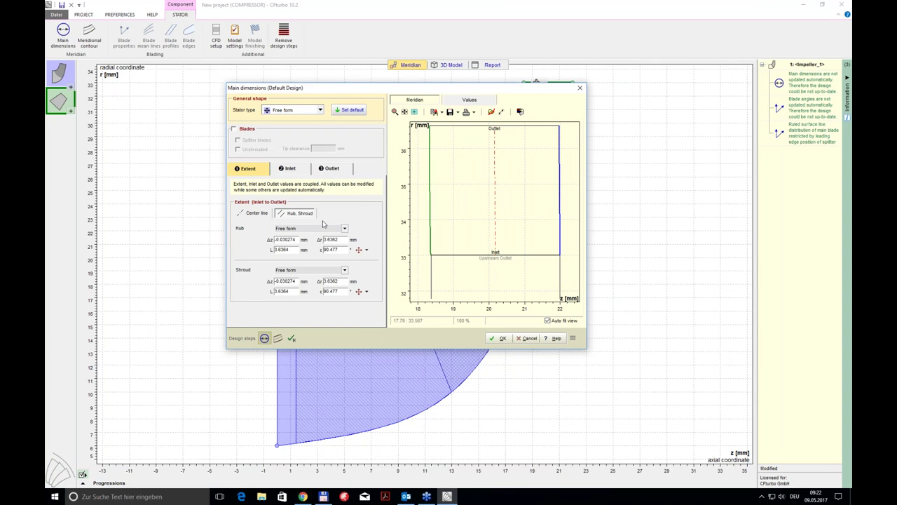
click(323, 227)
click(294, 242)
click(302, 271)
click(297, 283)
click(294, 249)
- Set the second stator's hub and shroud lengths to 10 mm and confirm its main dimensions
drag(294, 249, 265, 251)
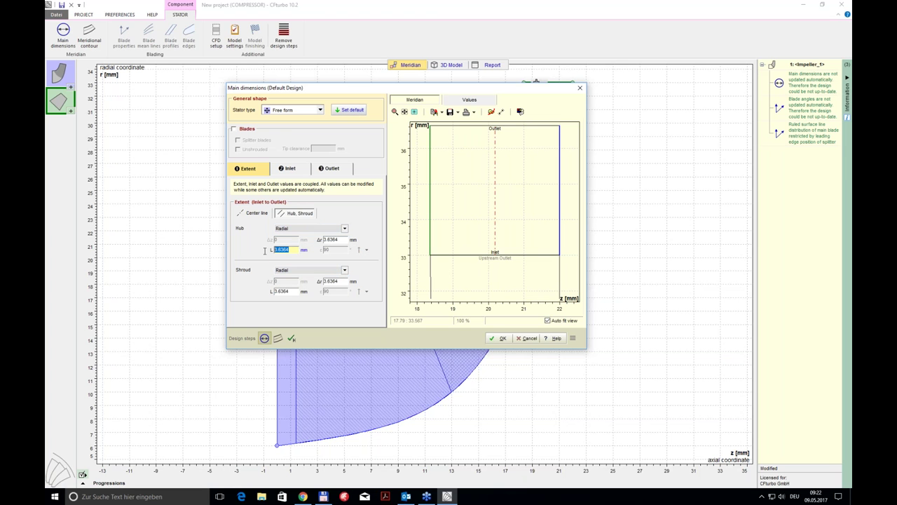
text(10)
drag(294, 291, 266, 291)
text(1)
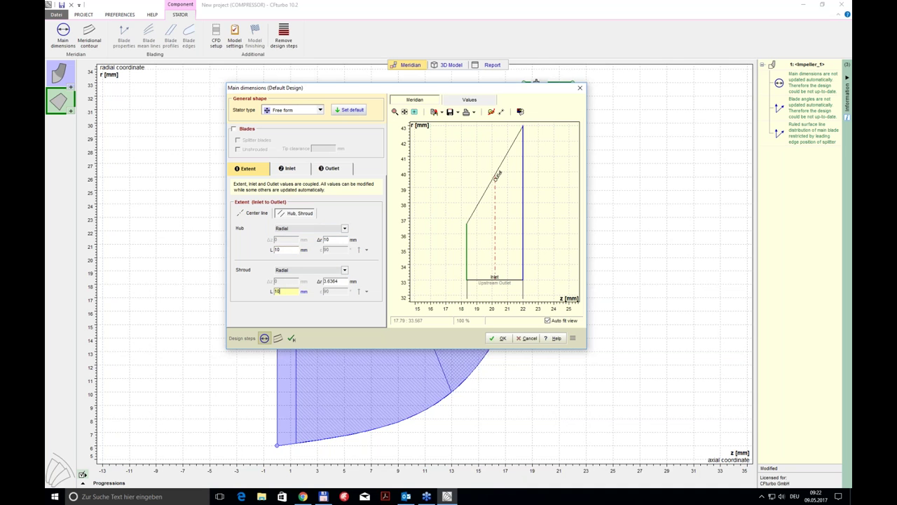
key(Return)
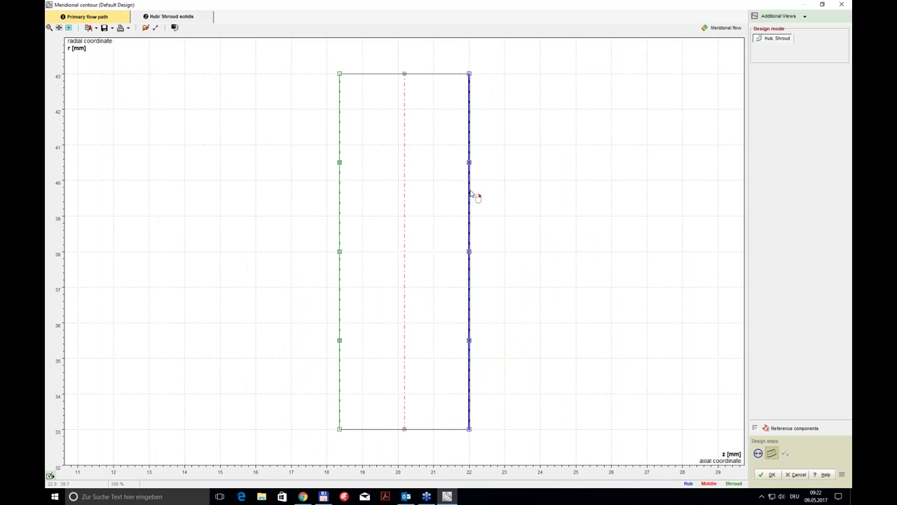
- Convert the second stator's hub and shroud contours to straight lines and accept the meridional contour
right_click(471, 191)
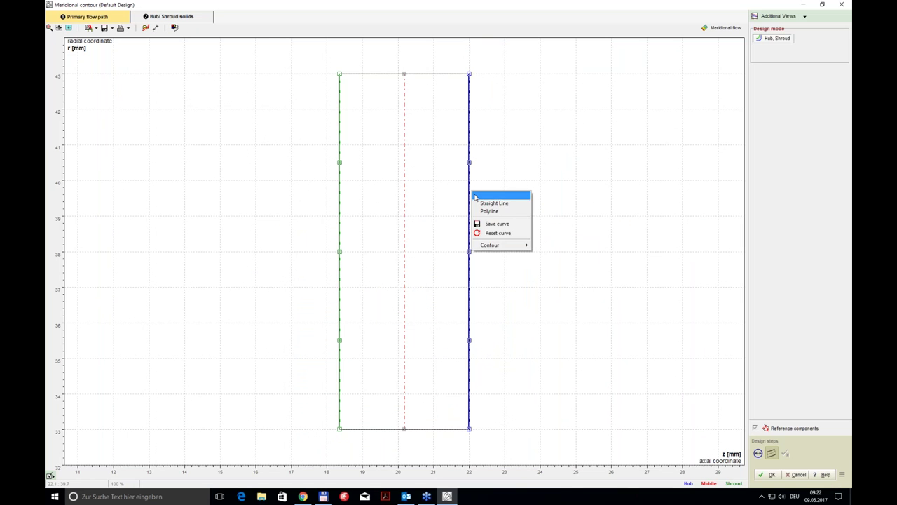
click(494, 203)
right_click(338, 223)
click(361, 230)
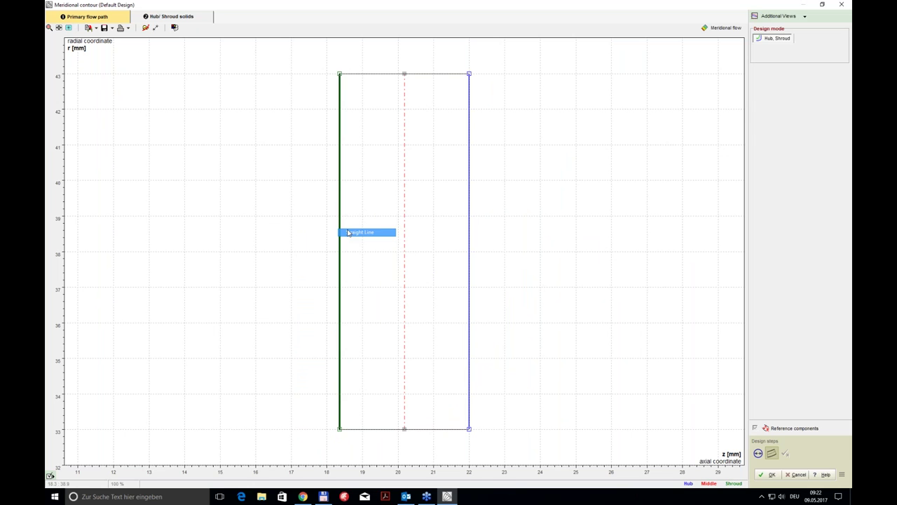
click(772, 474)
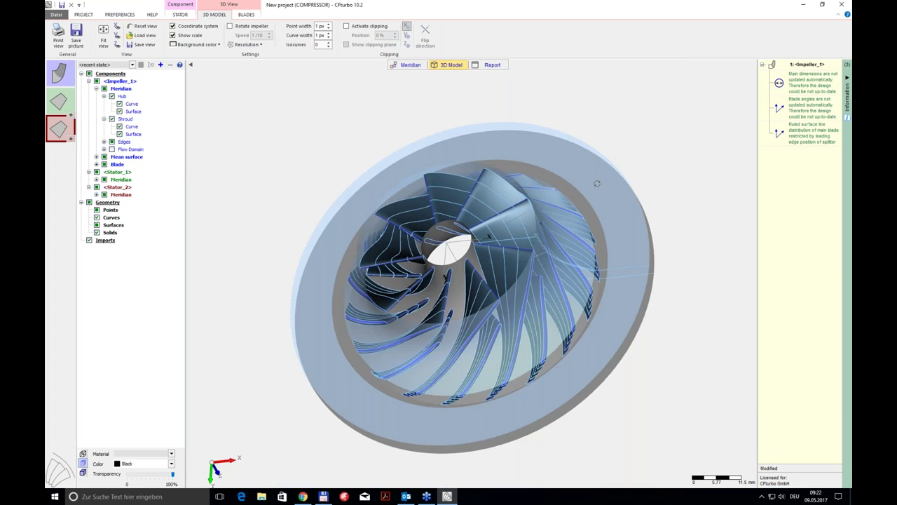
- Inspect the impeller with both stators in the 3D model and return to the meridian view
drag(597, 183, 434, 127)
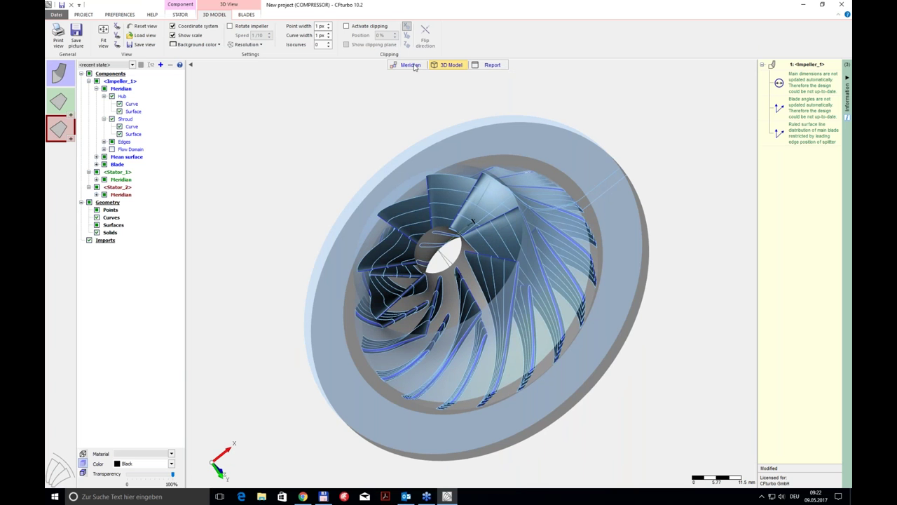
click(411, 65)
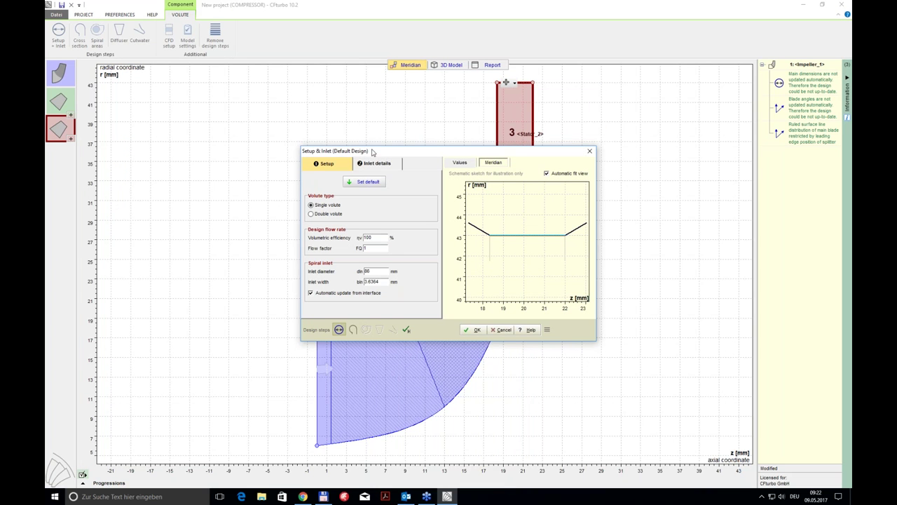
- Add a single volute after the second stator with an inlet width of 6 mm and accept its setup
drag(394, 152, 387, 166)
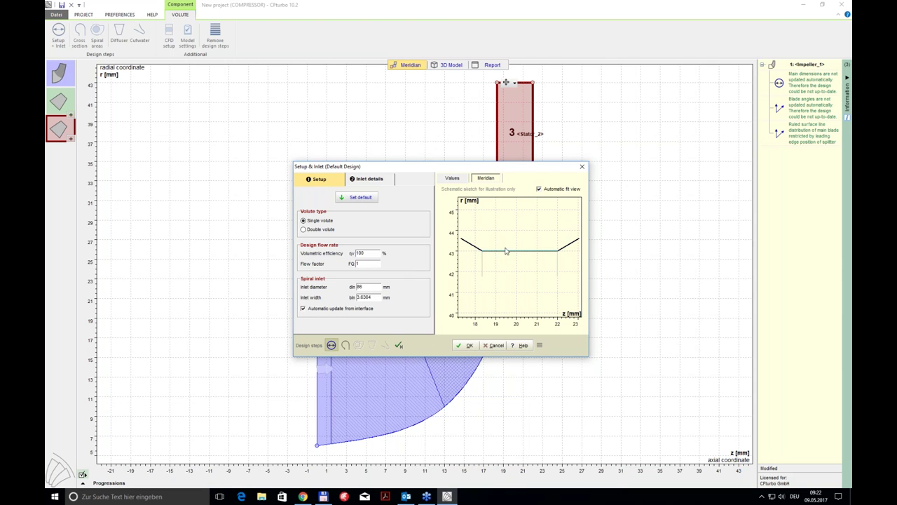
drag(373, 298, 350, 295)
text(6)
click(371, 286)
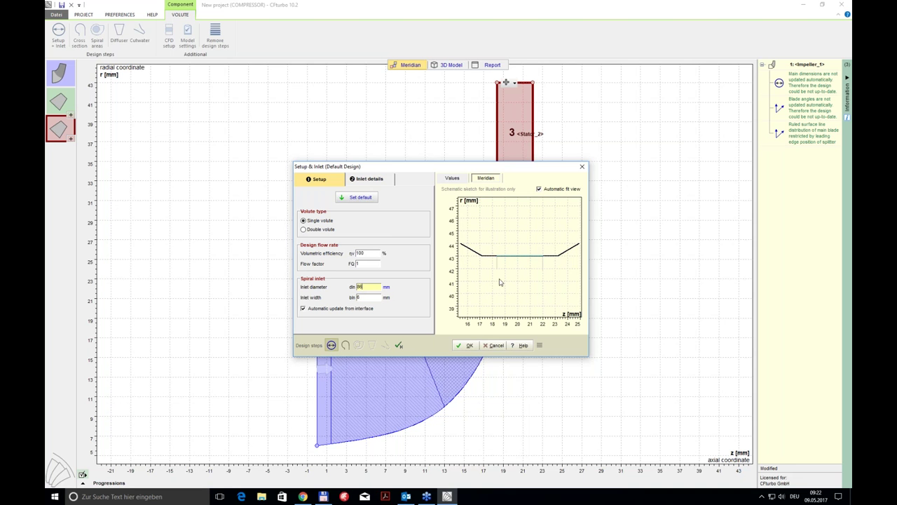
click(469, 346)
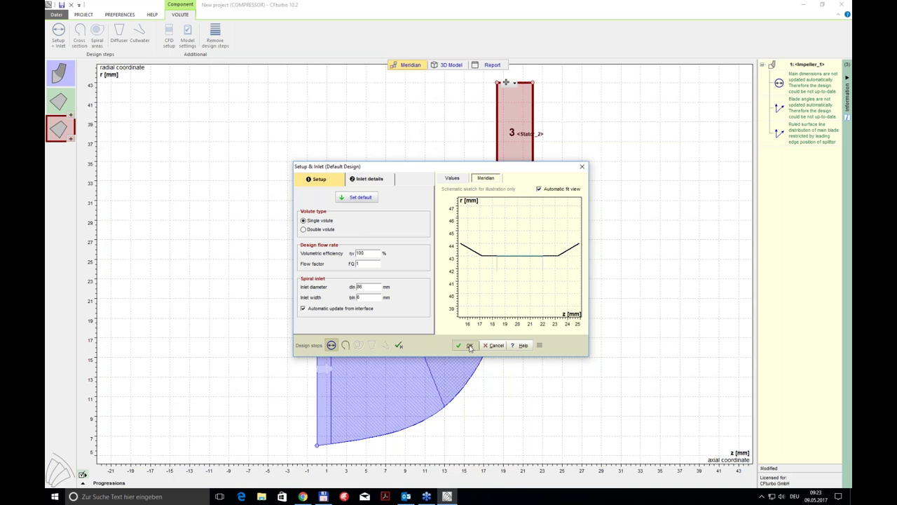
click(468, 346)
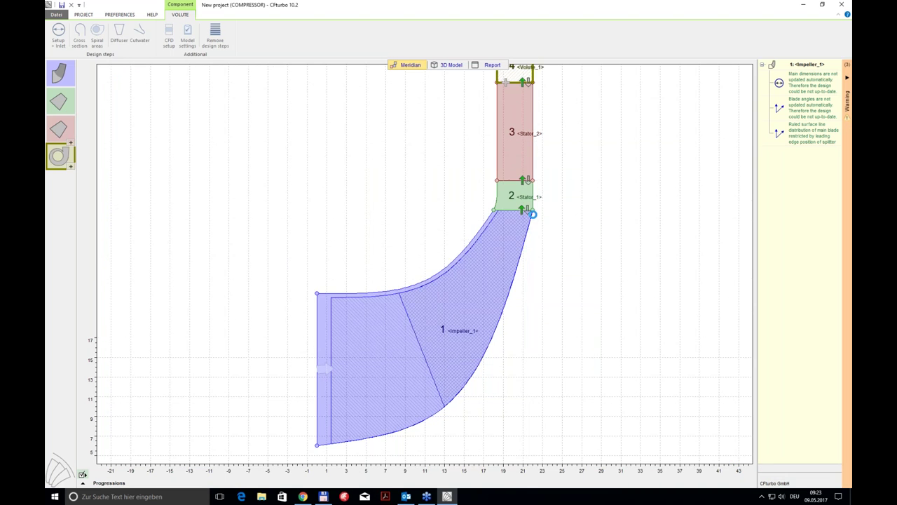
- Open the volute's cross section design and set the 360° section shape to Round asym
click(526, 123)
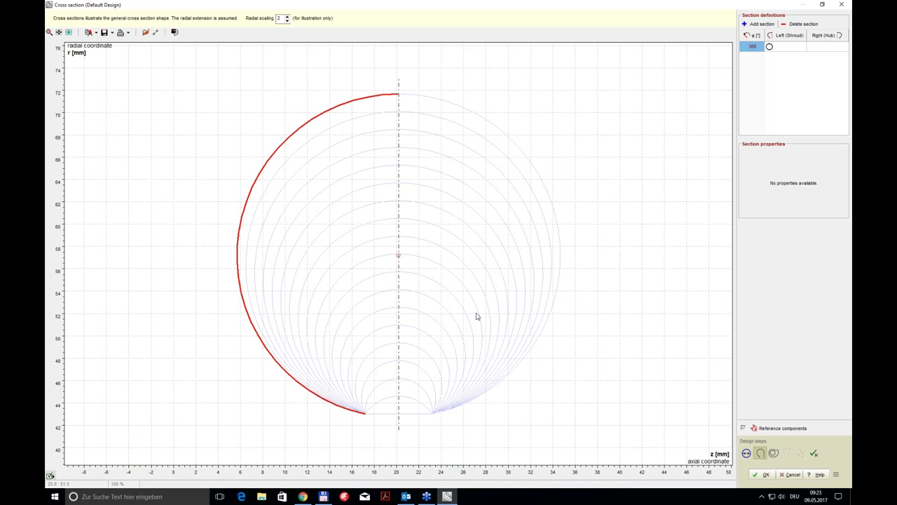
click(791, 47)
click(791, 47)
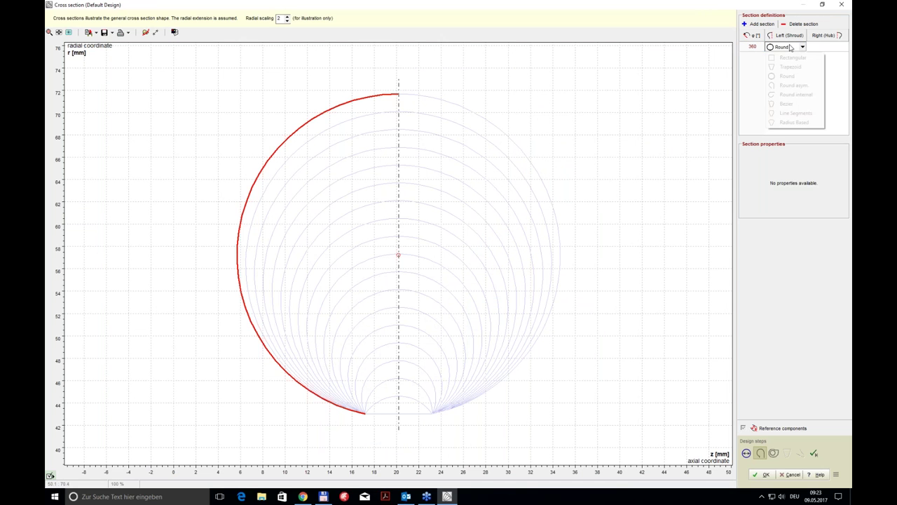
click(792, 87)
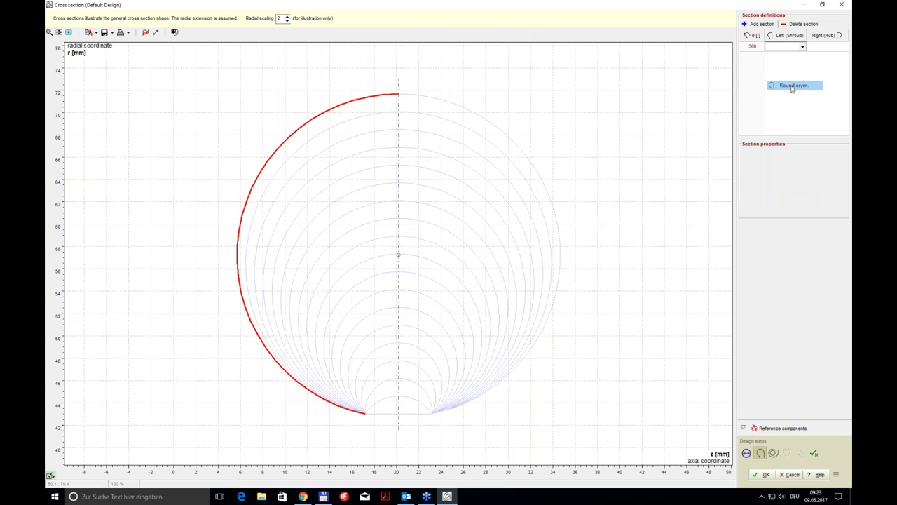
click(765, 476)
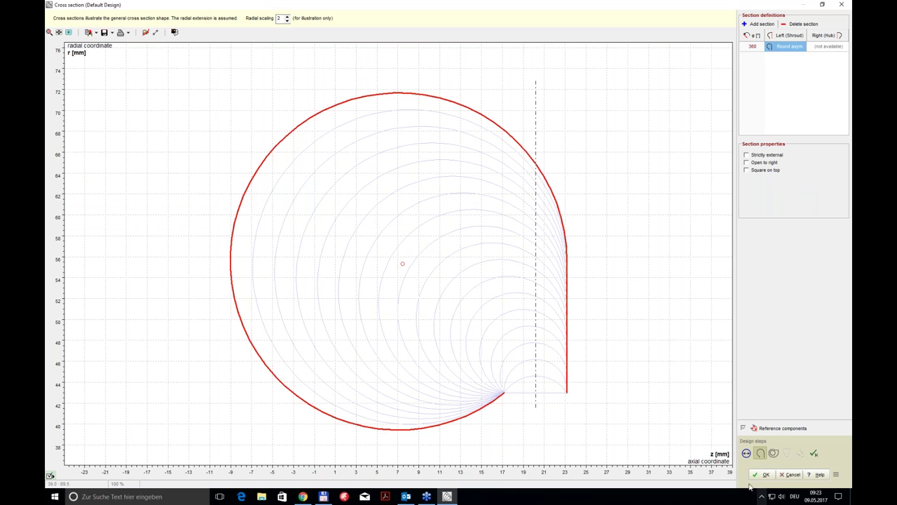
- Try the Rectangular shape for the volute cross section and return it to Round asym
click(788, 46)
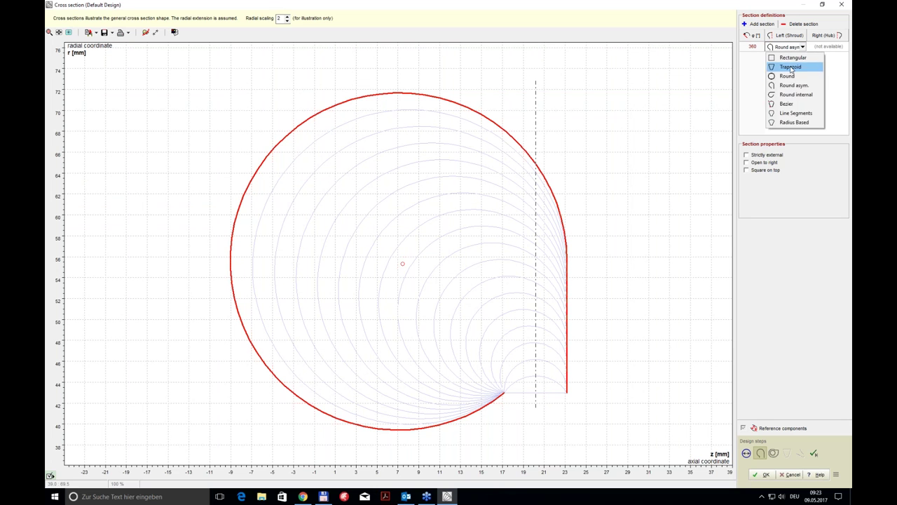
click(796, 58)
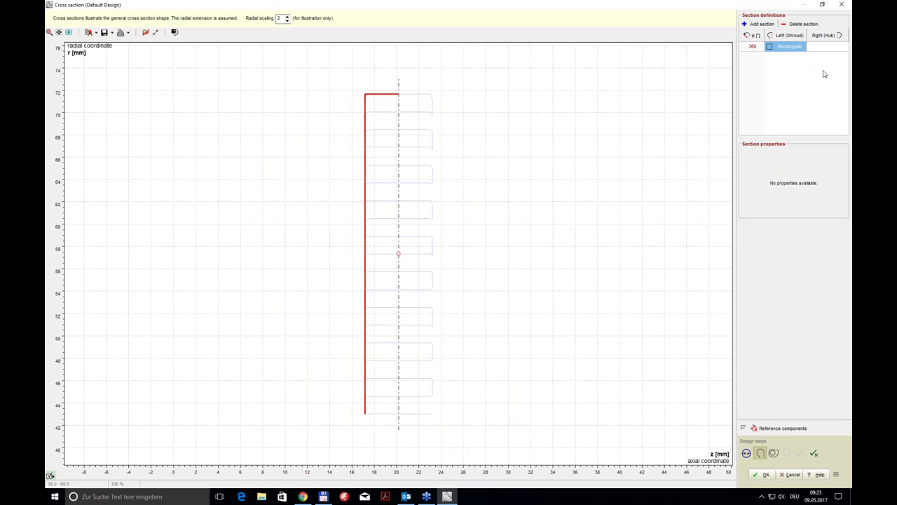
click(790, 47)
click(794, 84)
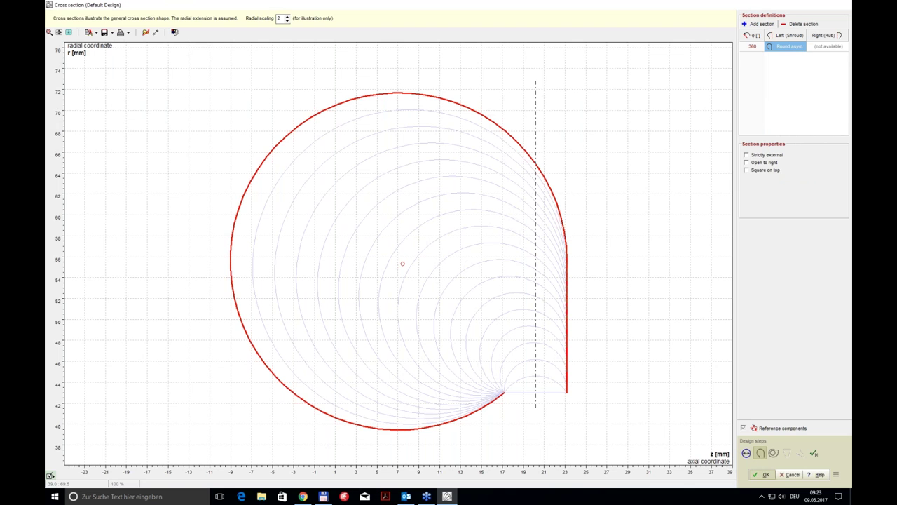
- Turn off Flow properties from inlet for the volute's spiral areas, check the spiral in an added 3D preview, and accept
click(763, 474)
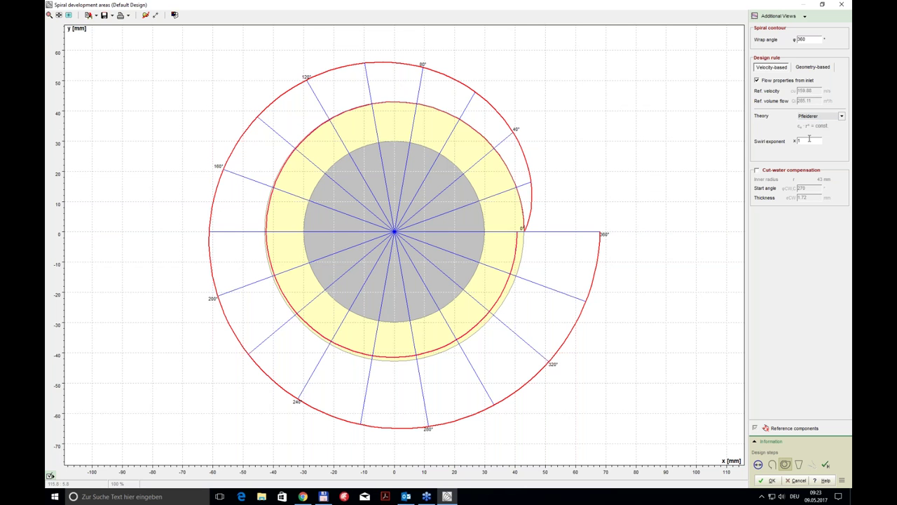
click(757, 80)
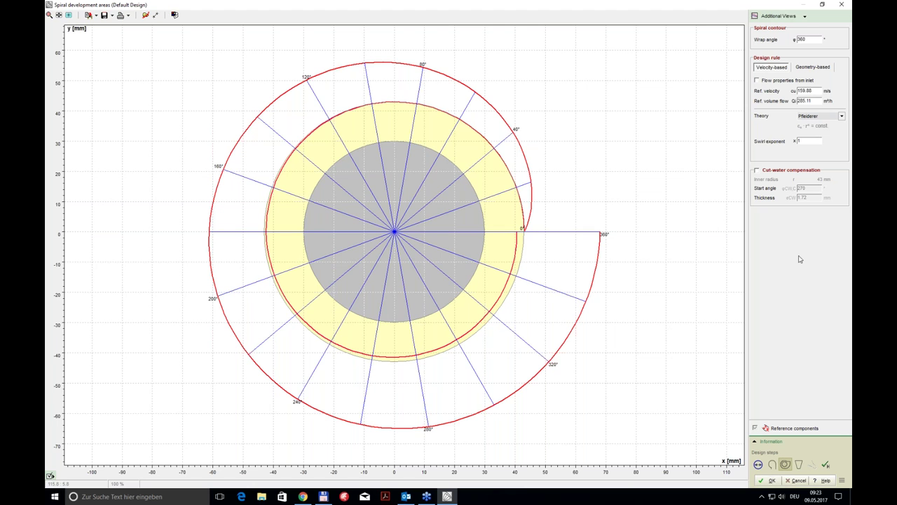
click(806, 19)
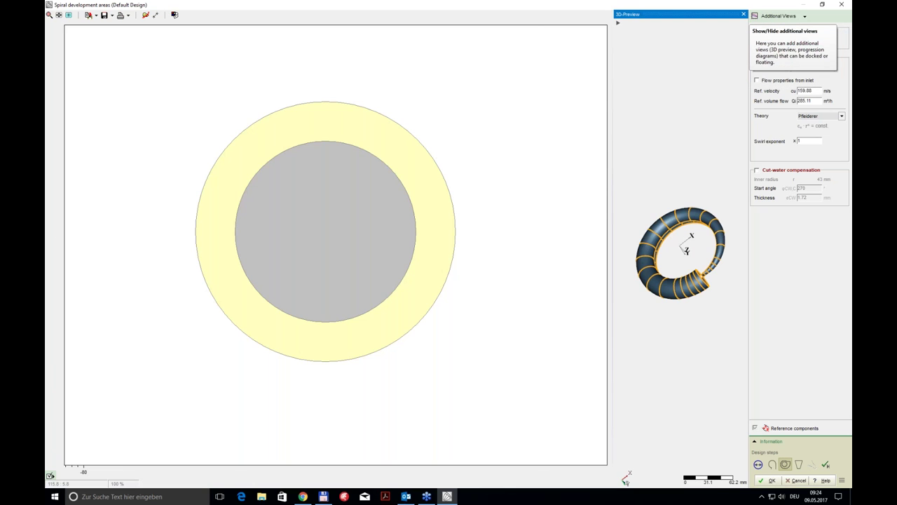
mouse_move(687, 249)
mouse_down()
mouse_move(692, 133)
mouse_move(659, 295)
mouse_move(663, 274)
mouse_up()
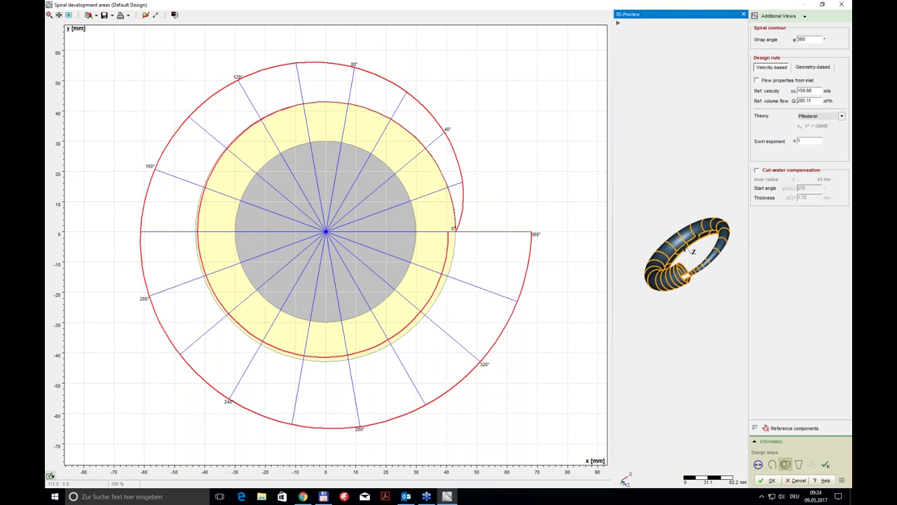
click(770, 480)
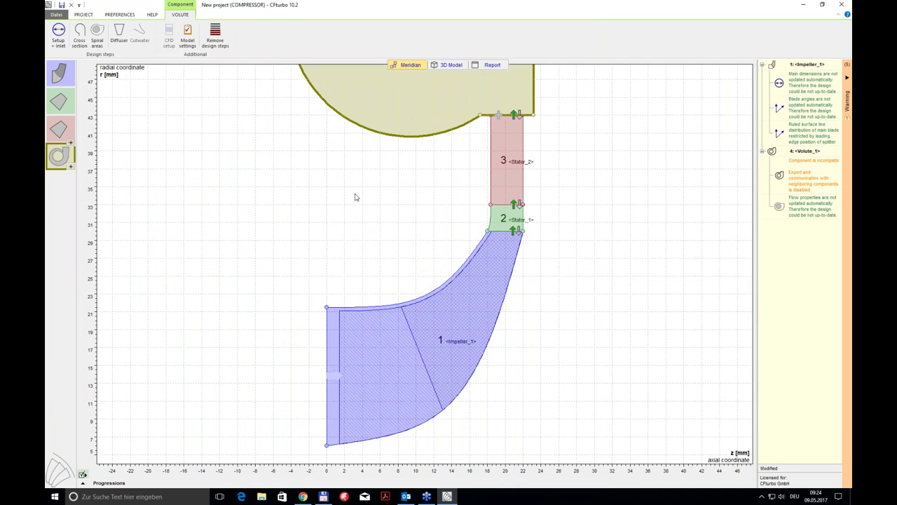
- Open the volute's diffuser design and set its height to 80 mm and its circular end diameter to 34 mm
right_click(356, 195)
click(378, 208)
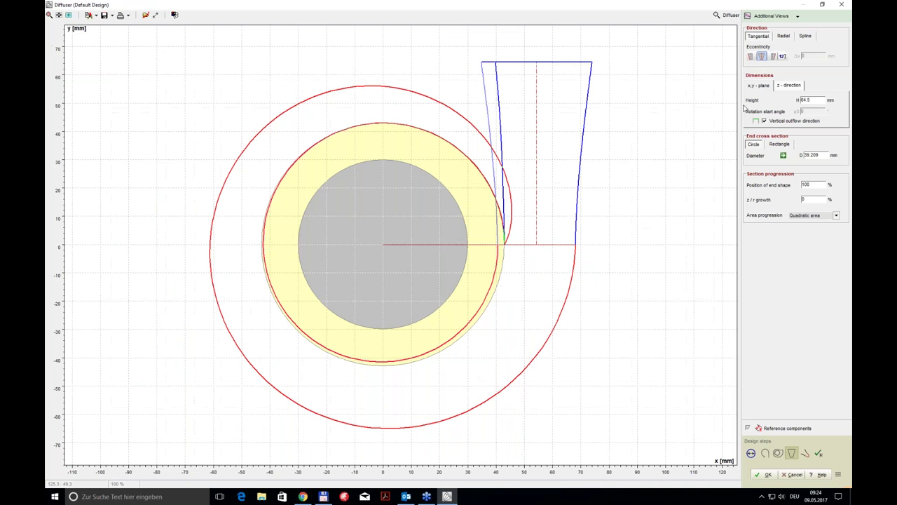
drag(824, 100, 785, 100)
text(60)
drag(821, 155, 806, 155)
text(34)
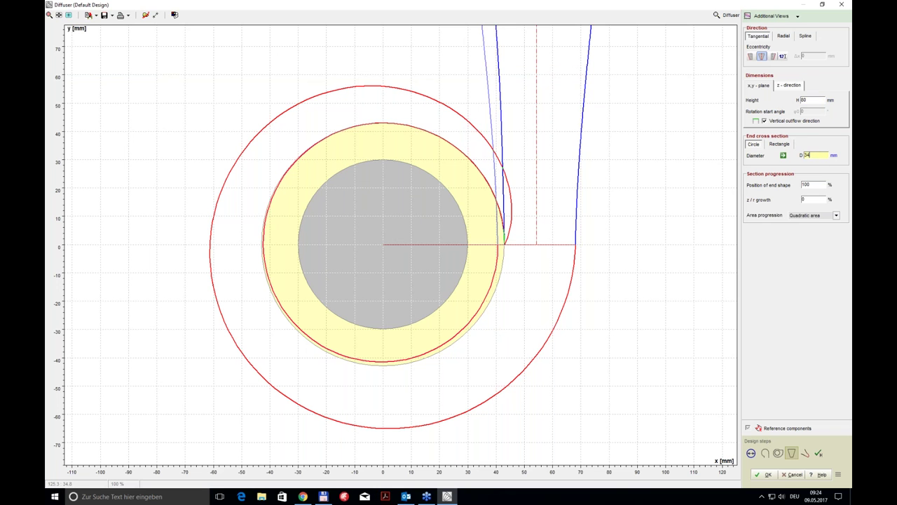
- Check the volute's diffuser in an added 3D preview, accept the design and inspect the volute in the 3D model
click(813, 184)
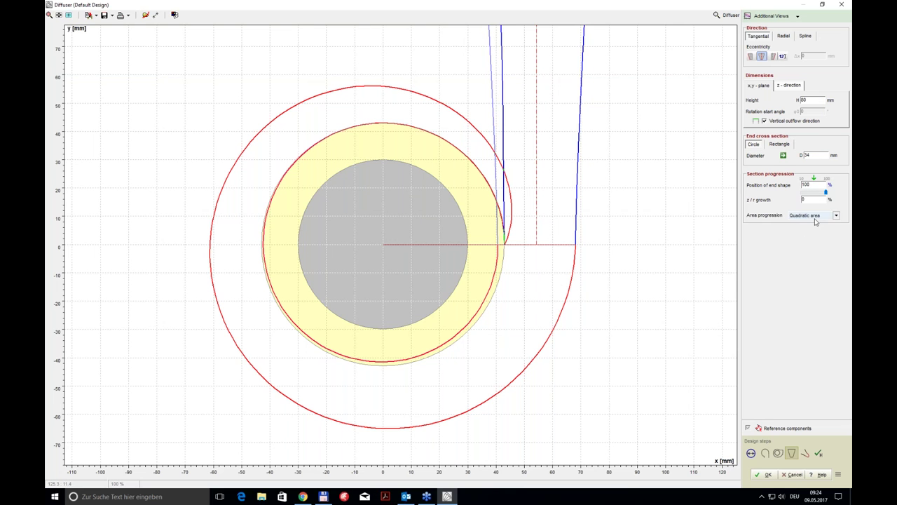
scroll(678, 210, up, 1)
scroll(678, 211, up, 1)
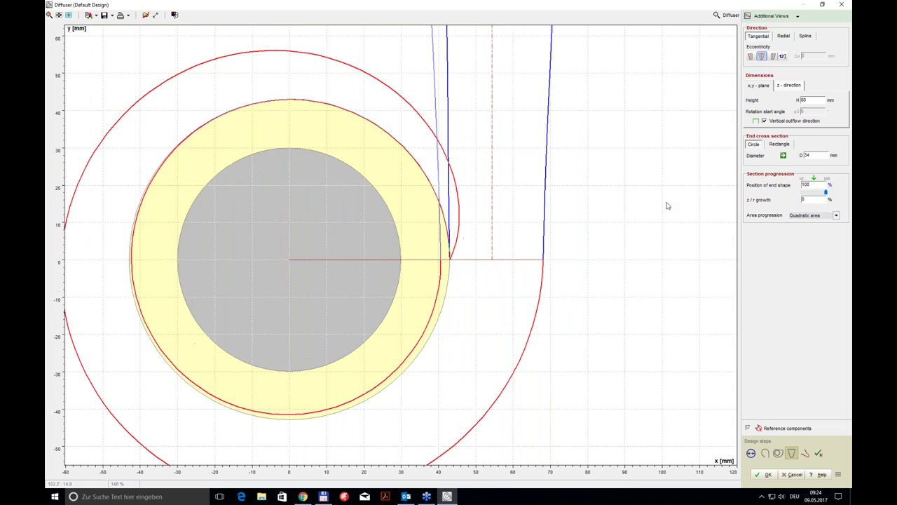
click(797, 16)
click(776, 39)
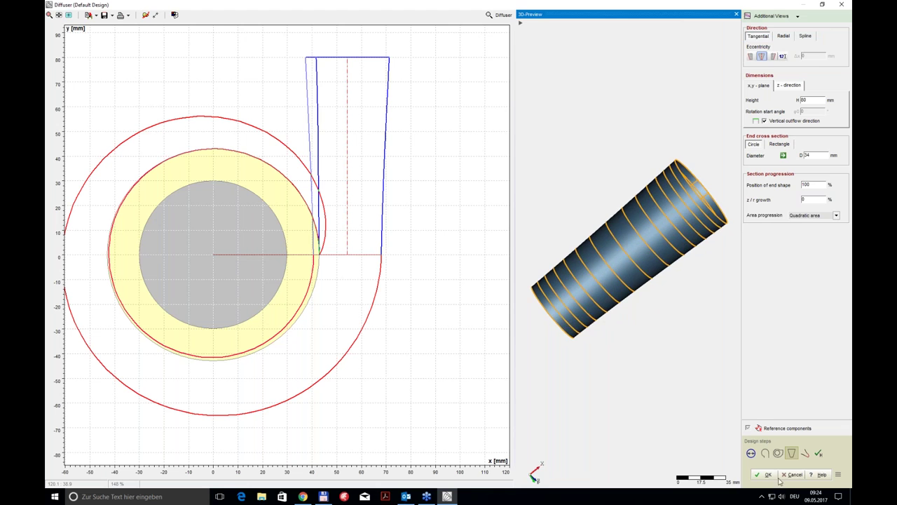
click(769, 475)
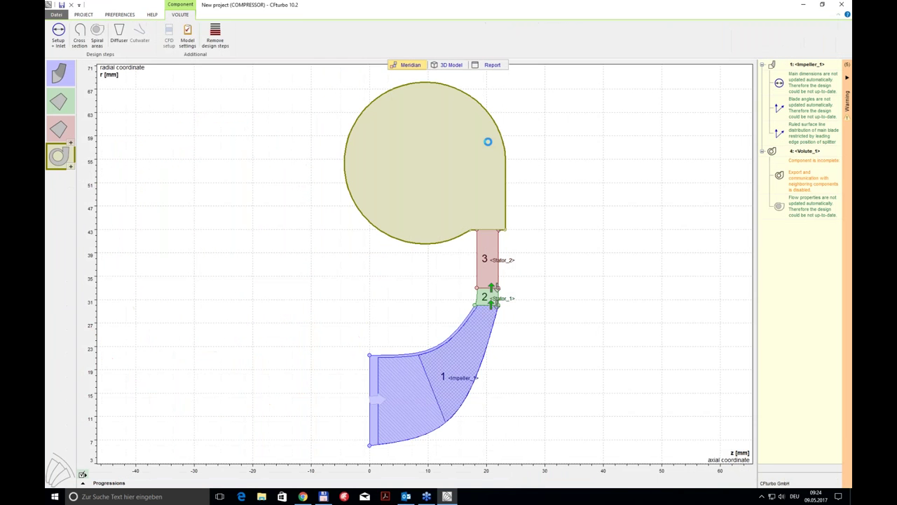
click(450, 65)
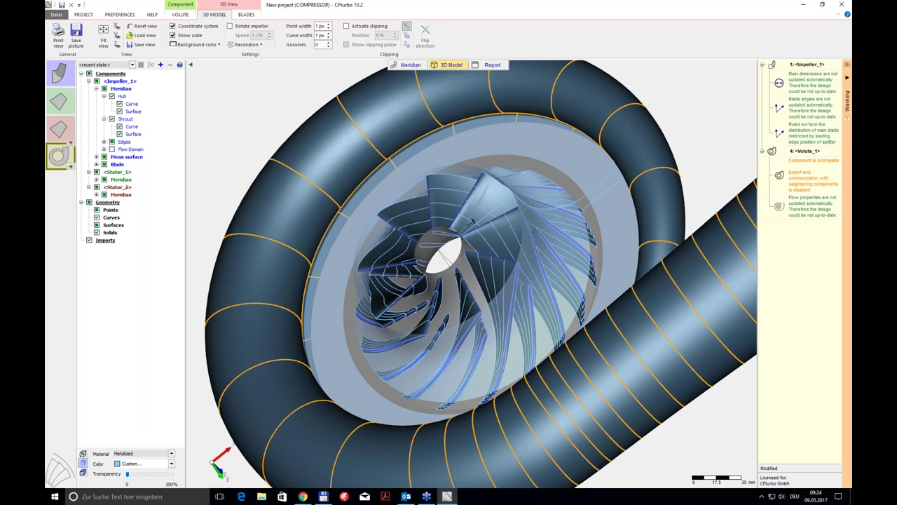
drag(393, 231, 573, 261)
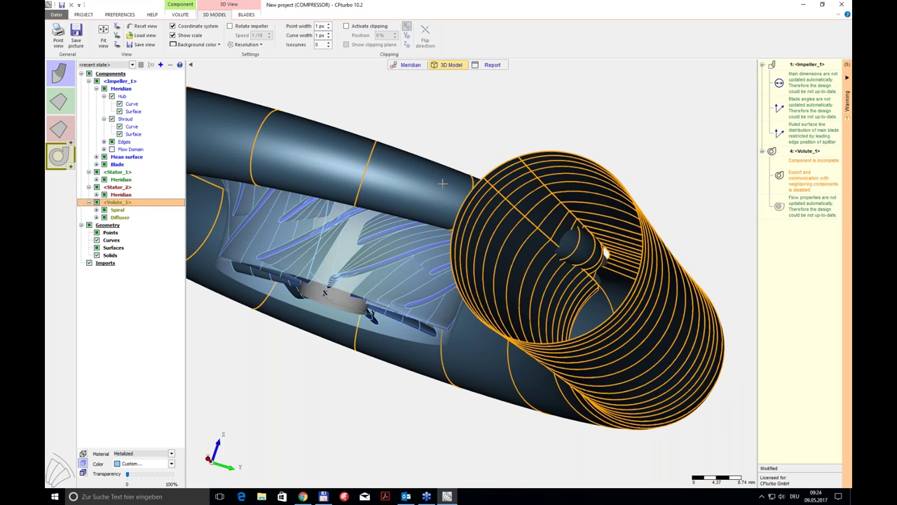
- Open the volute's cut-water design, set its mode to Fillet with a fillet radius of 1 mm and accept it
click(419, 66)
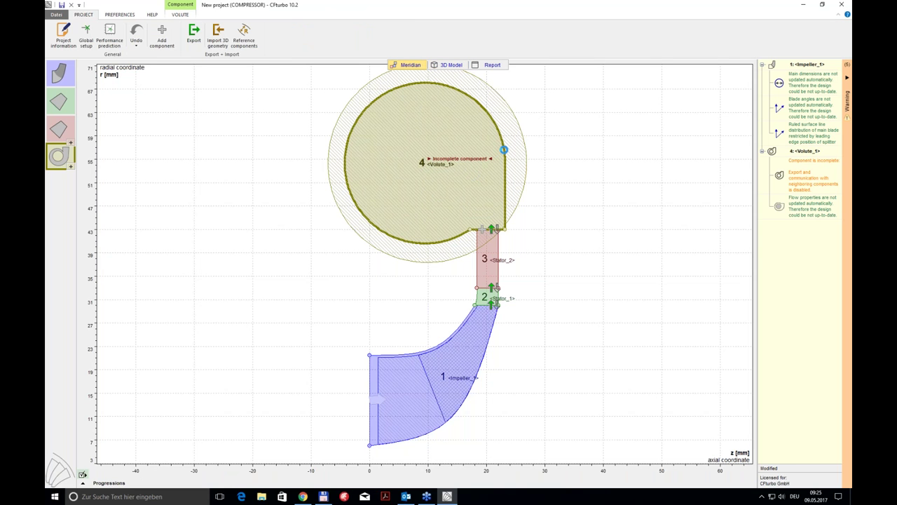
double_click(503, 150)
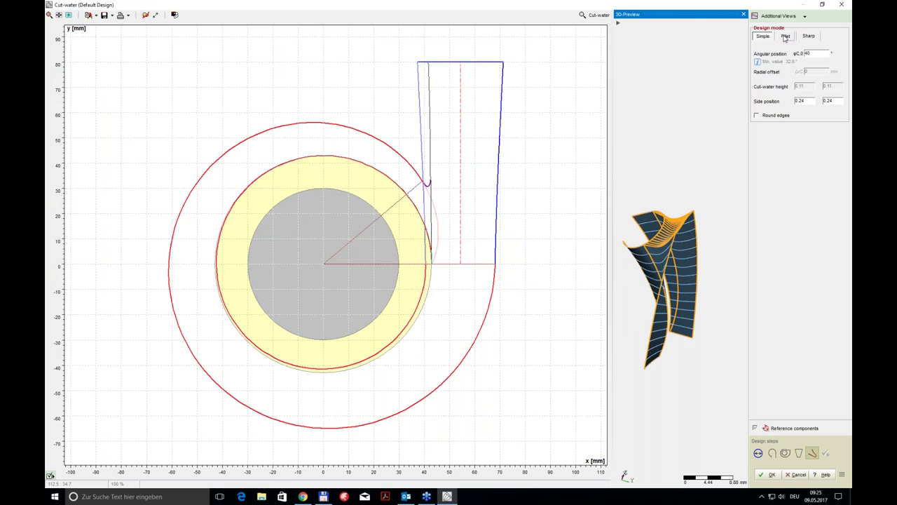
click(785, 36)
double_click(814, 48)
text(1)
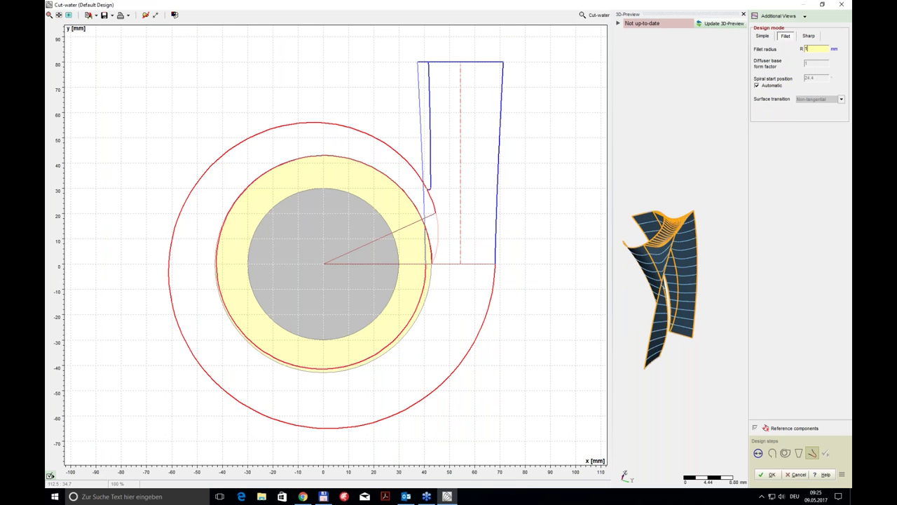
click(721, 25)
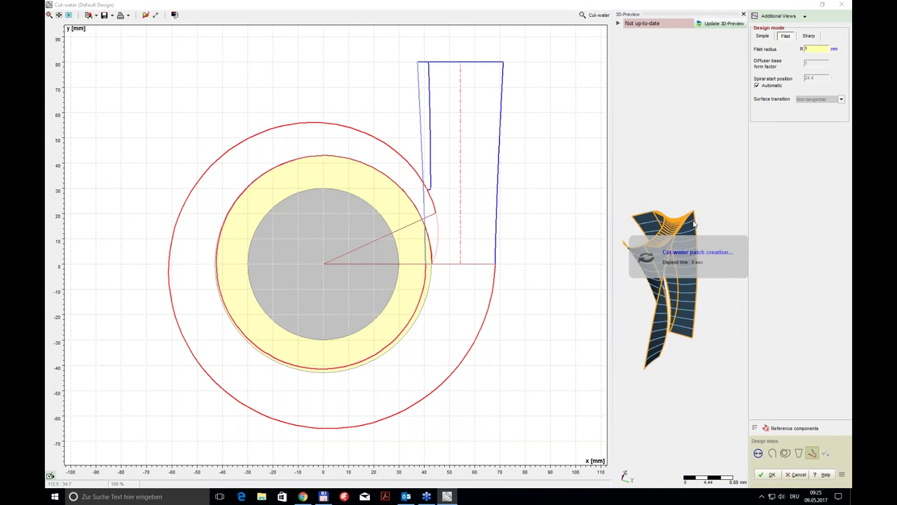
mouse_move(689, 232)
mouse_down()
mouse_move(693, 267)
mouse_move(683, 294)
mouse_move(637, 278)
mouse_move(624, 256)
mouse_up()
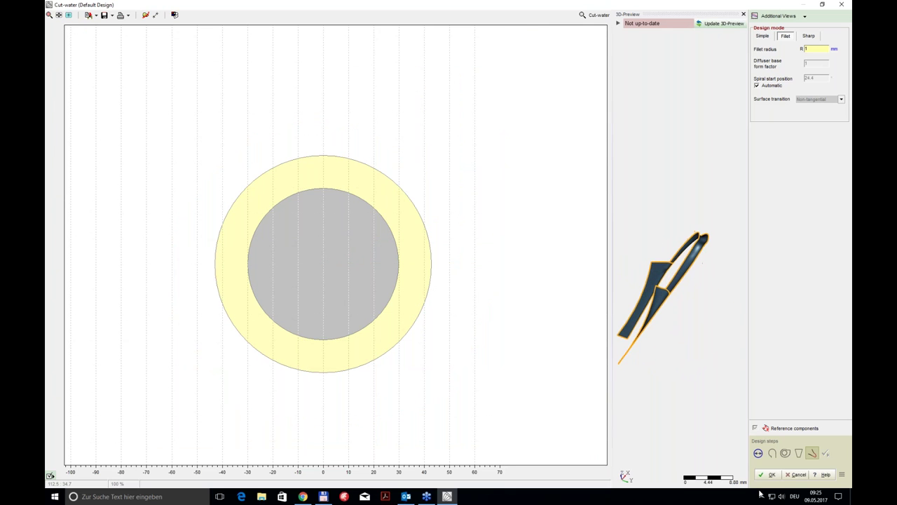
click(772, 476)
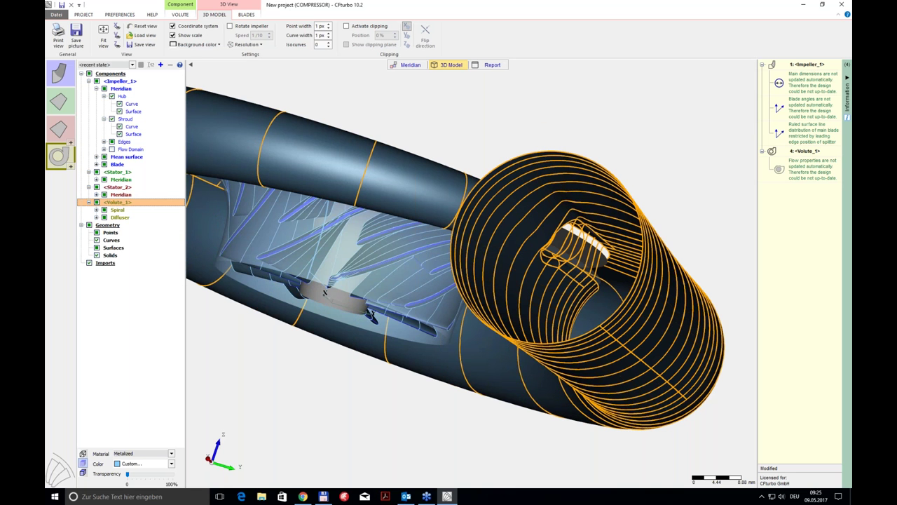
- Save the compressor project as CC pi3.0 in the temp folder
drag(324, 293, 55, 16)
scroll(633, 267, up, 2)
click(55, 16)
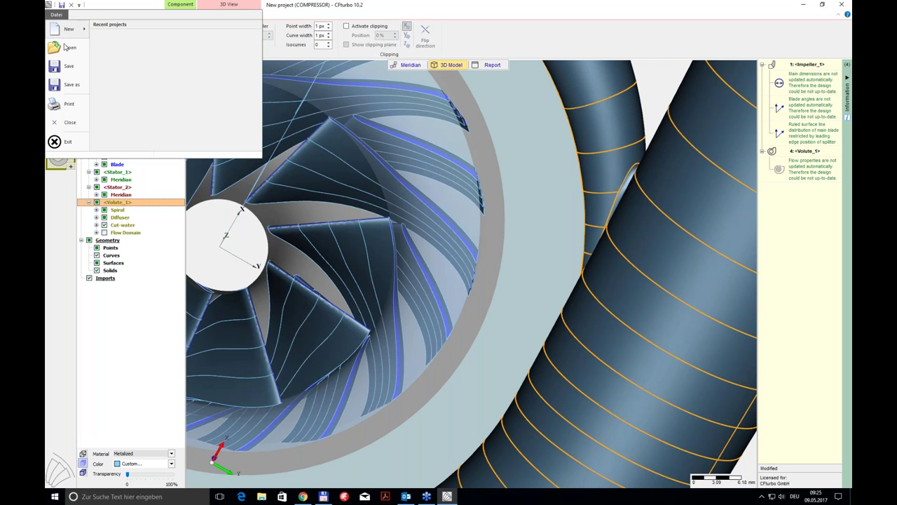
click(75, 86)
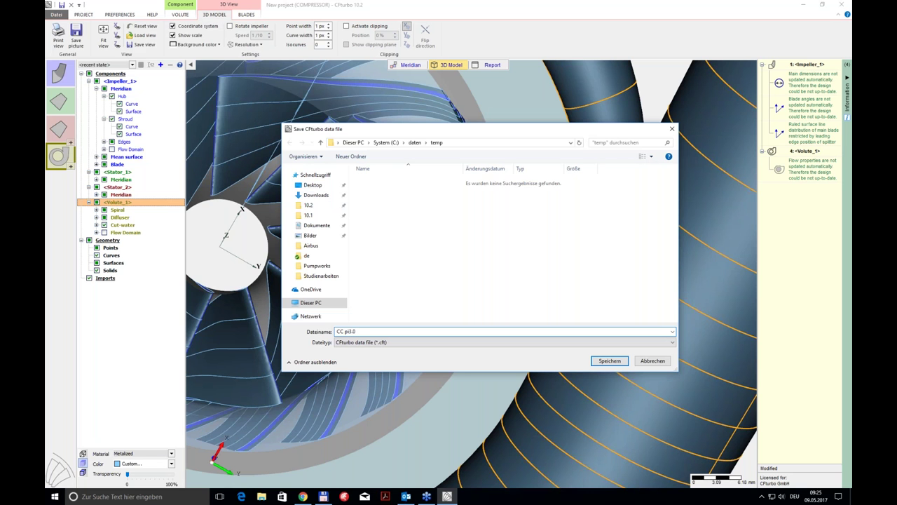
click(607, 360)
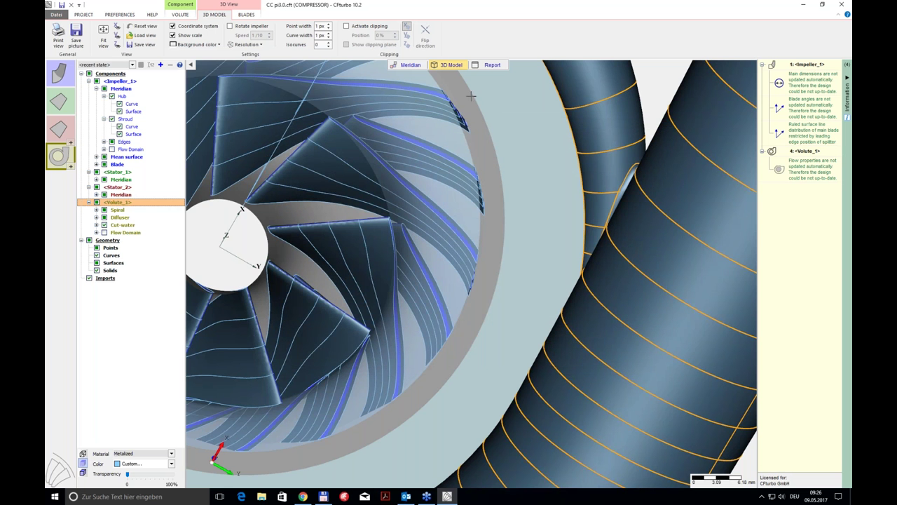
scroll(288, 169, down, 1)
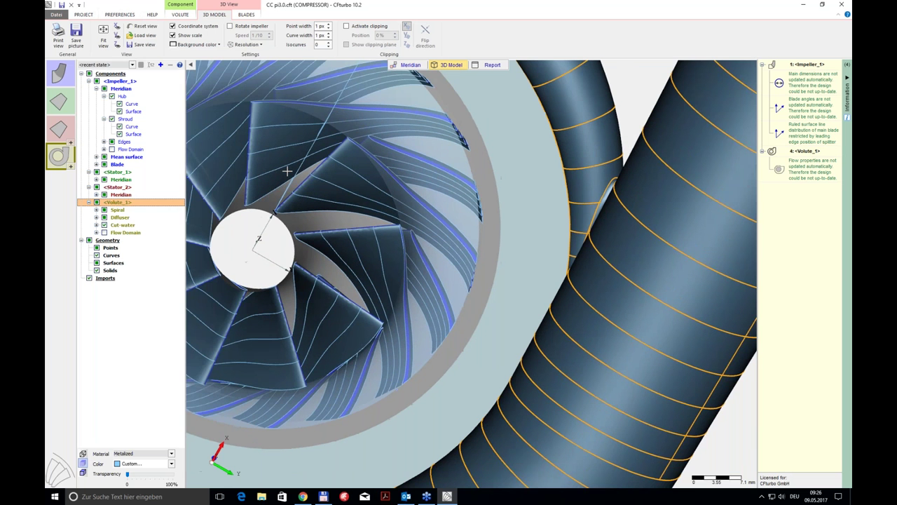
drag(288, 169, 334, 275)
click(143, 36)
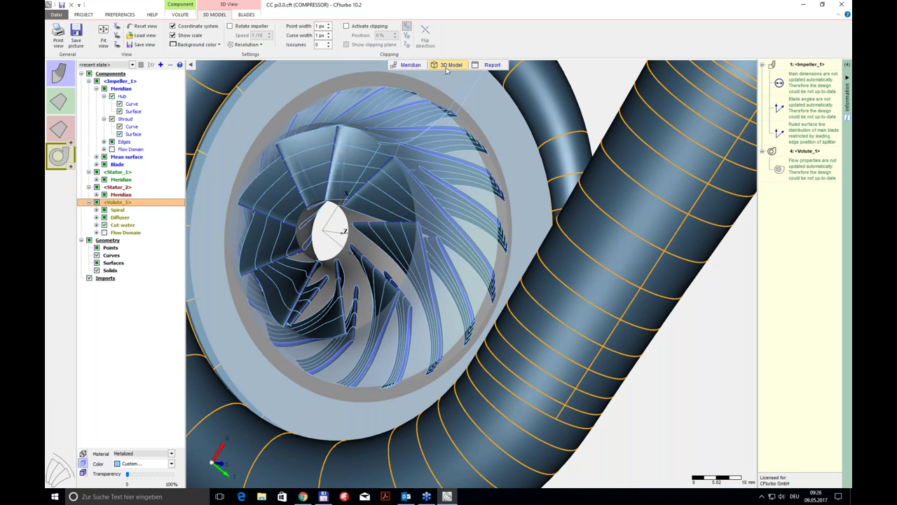
drag(404, 204, 376, 233)
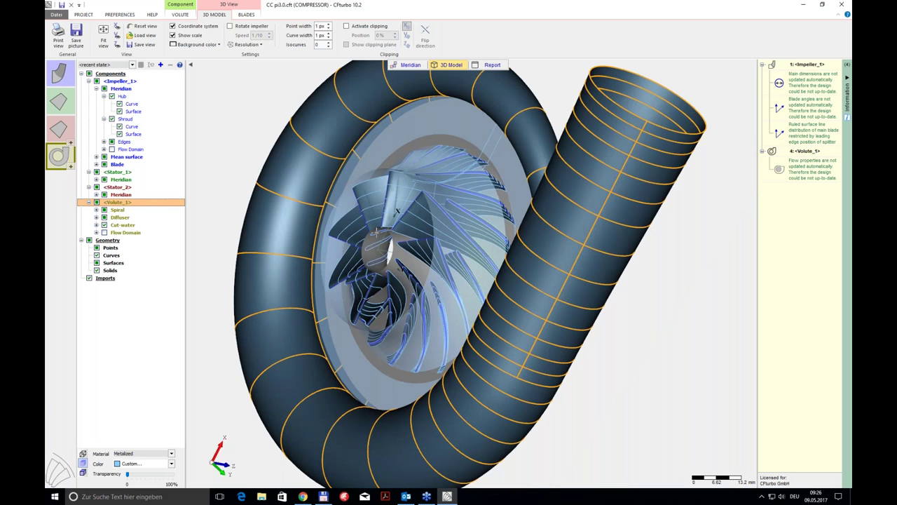
- Insert a new stator upstream of the impeller at its inlet in the meridional view
click(408, 65)
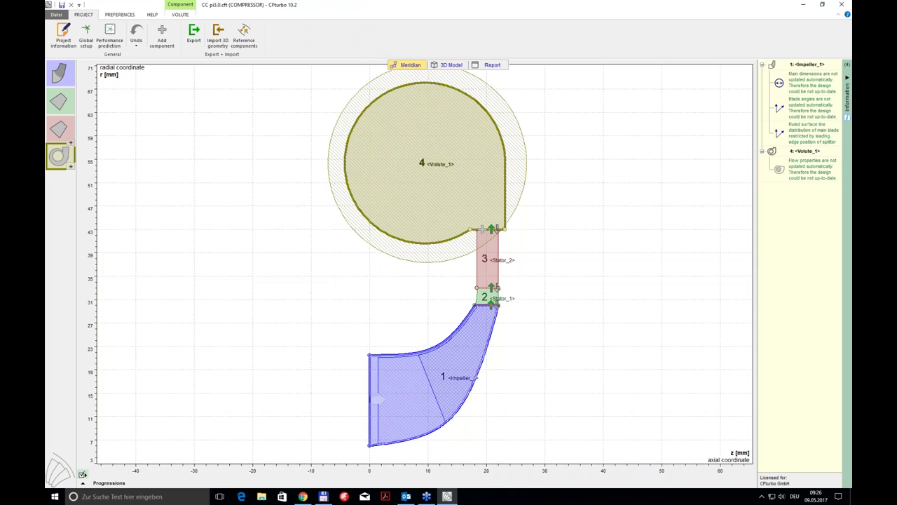
double_click(375, 394)
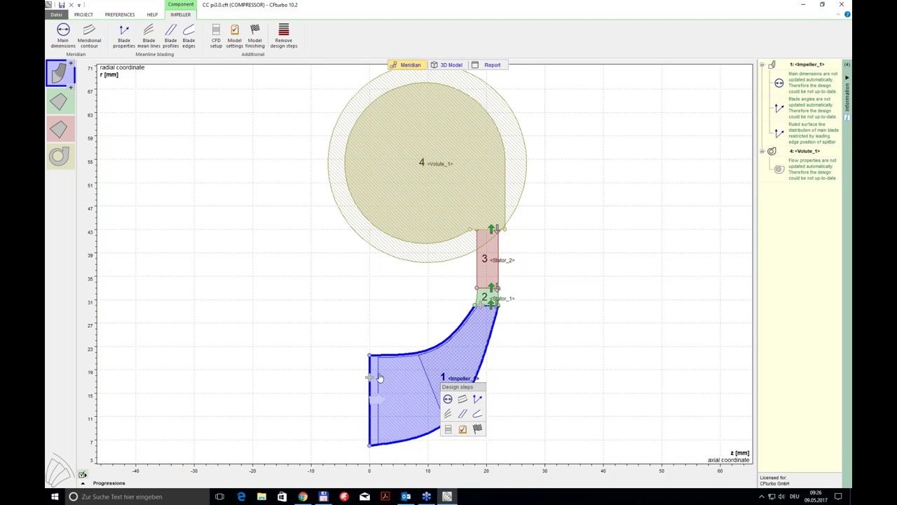
click(372, 377)
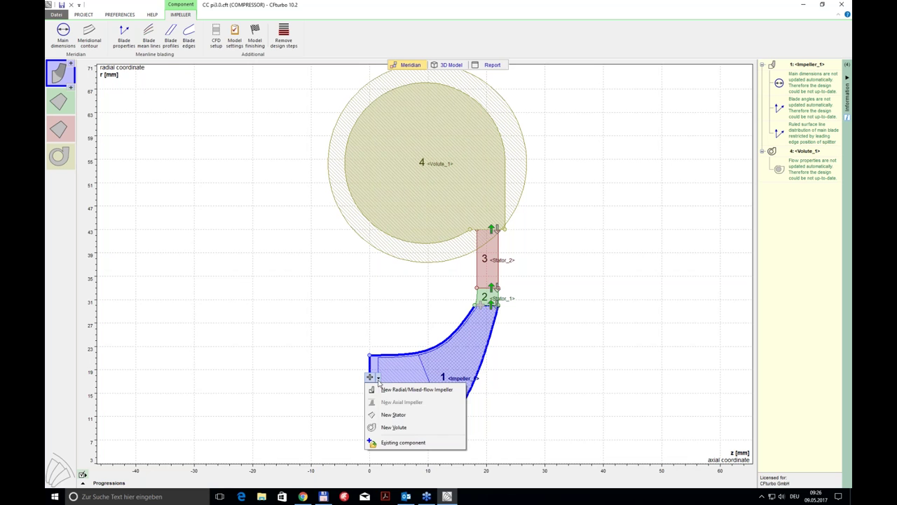
click(401, 416)
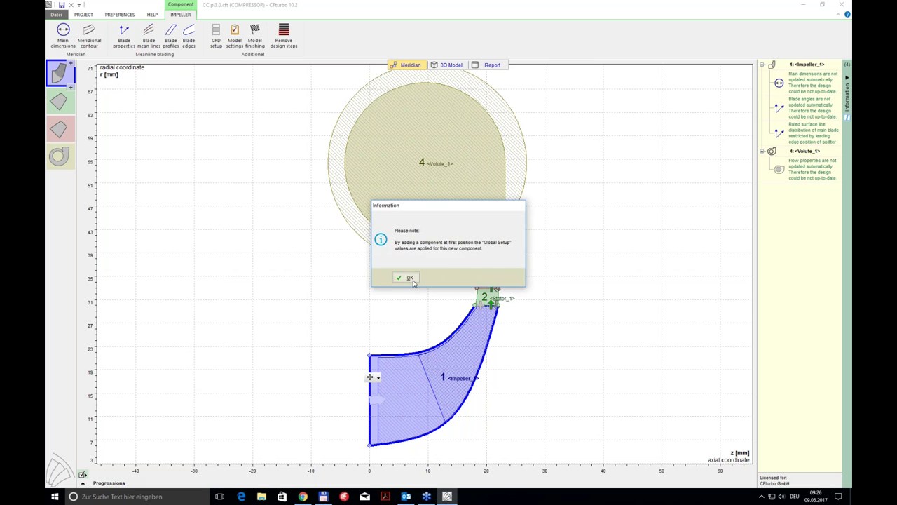
click(414, 279)
- Set the new stator's hub and shroud extents to Axial with a length of 80 mm each and accept the dimensions
click(313, 229)
click(301, 242)
click(302, 270)
click(294, 283)
double_click(288, 251)
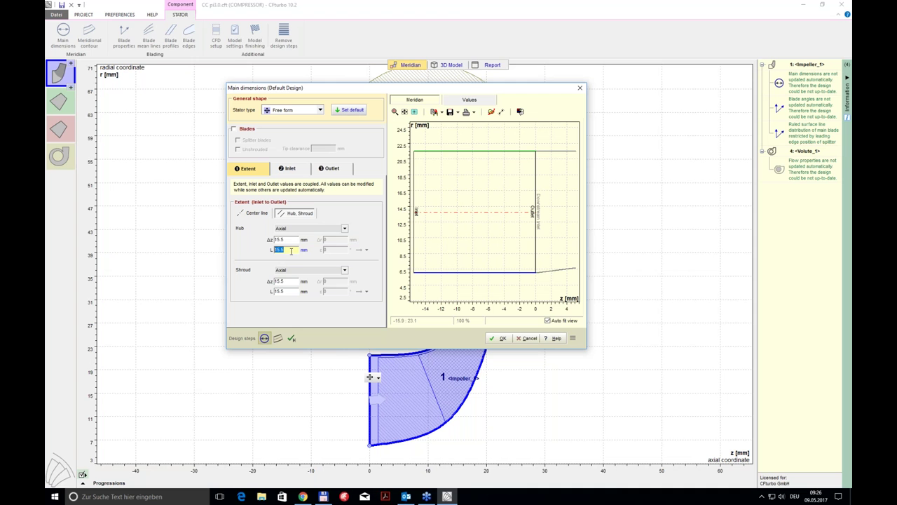
text(80)
double_click(290, 291)
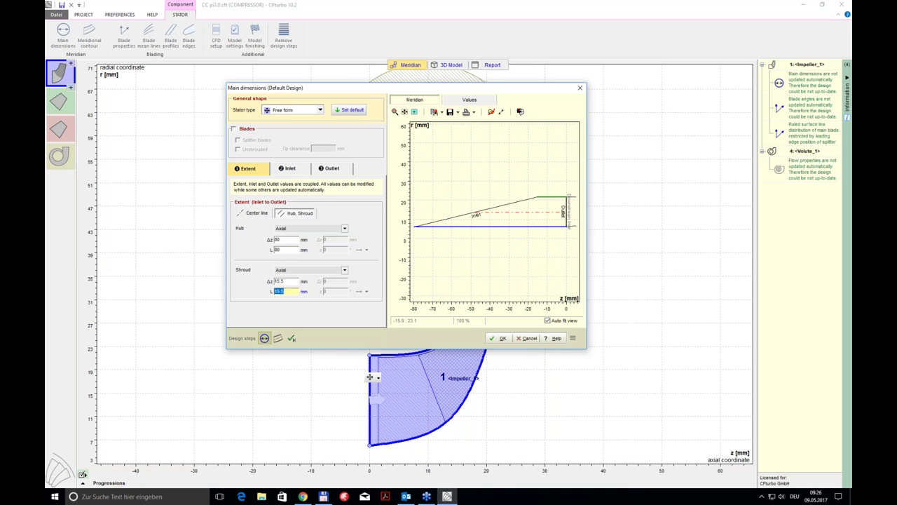
text(80)
key(Return)
key(Return)
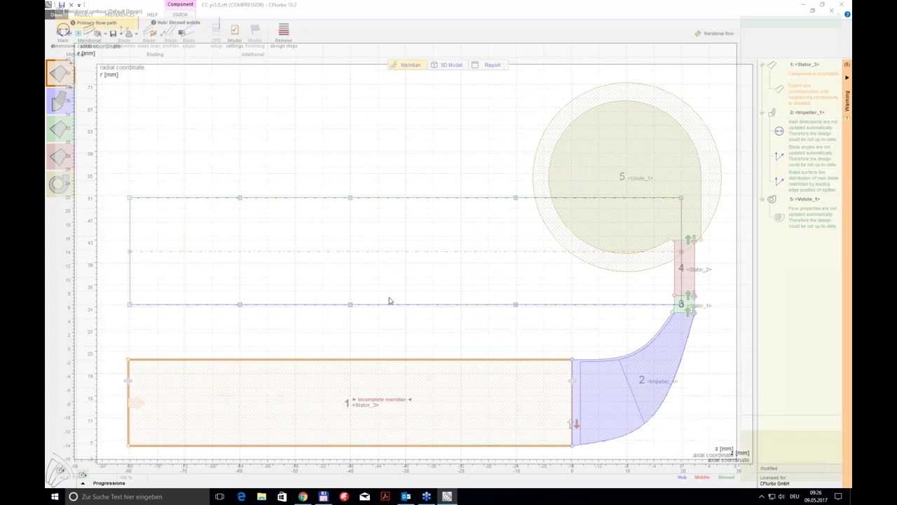
- Simplify the new stator's shroud and hub contours to straight lines, accept the meridional contour and inspect the stator in the 3D model
right_click(378, 201)
click(393, 212)
right_click(395, 308)
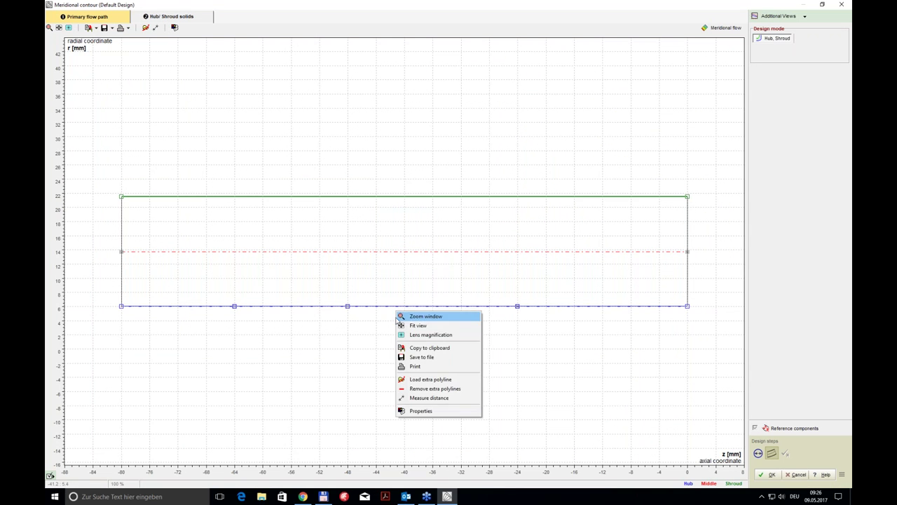
click(382, 314)
right_click(382, 315)
click(395, 322)
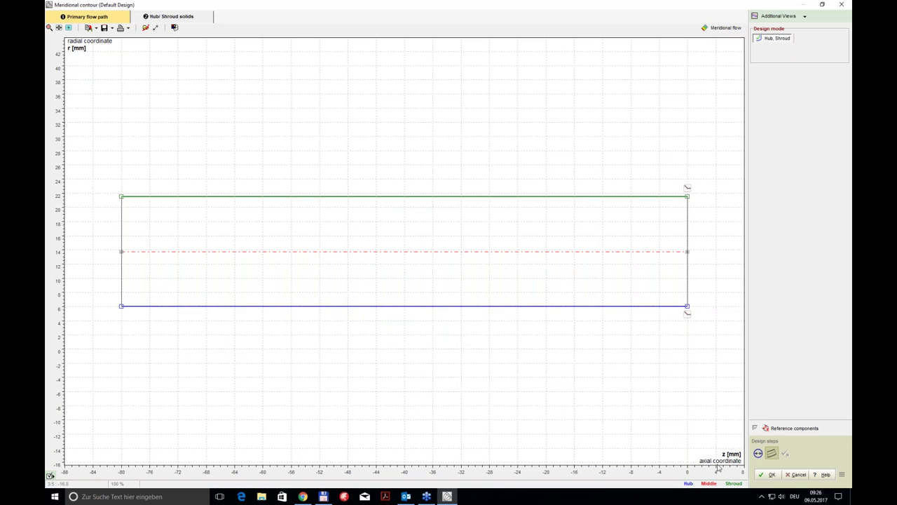
click(760, 475)
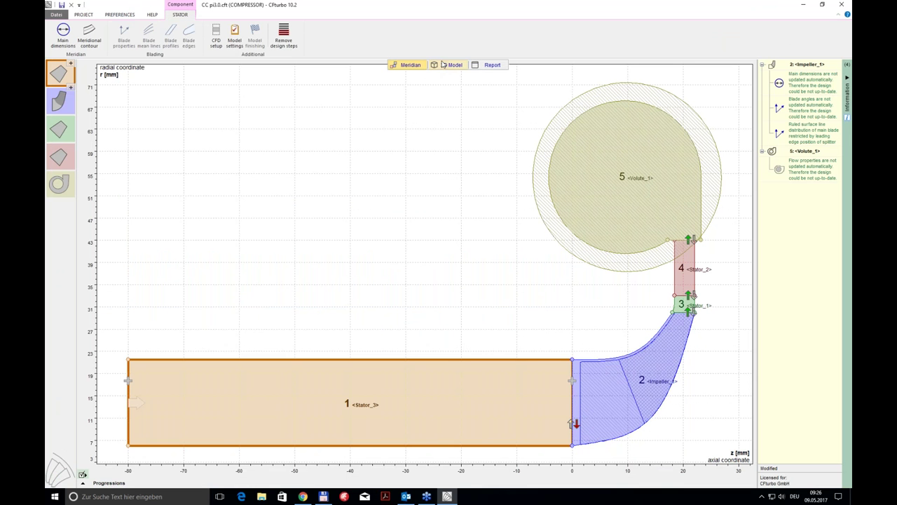
click(448, 65)
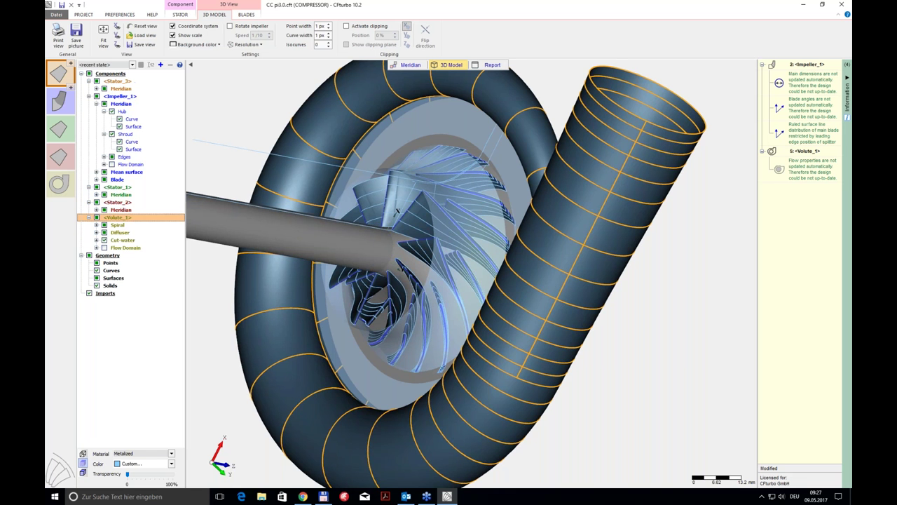
drag(399, 268, 417, 253)
drag(303, 188, 336, 188)
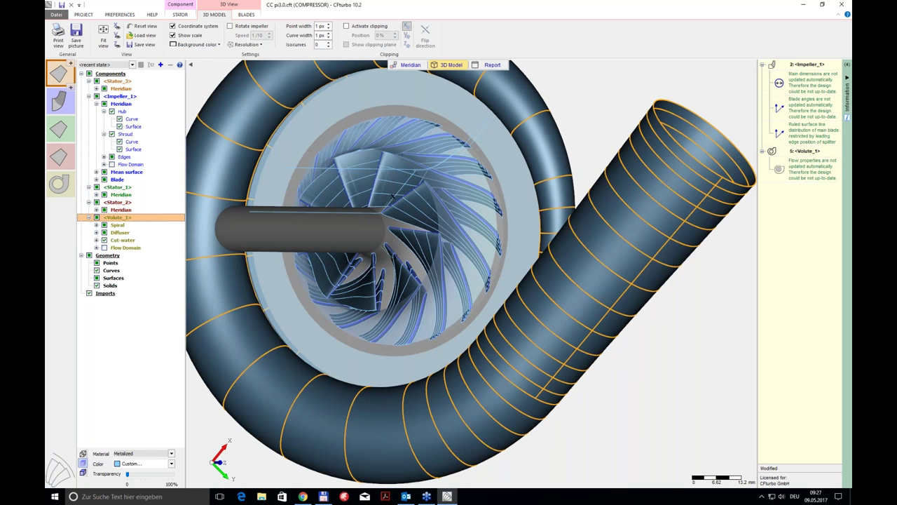
drag(393, 196, 400, 195)
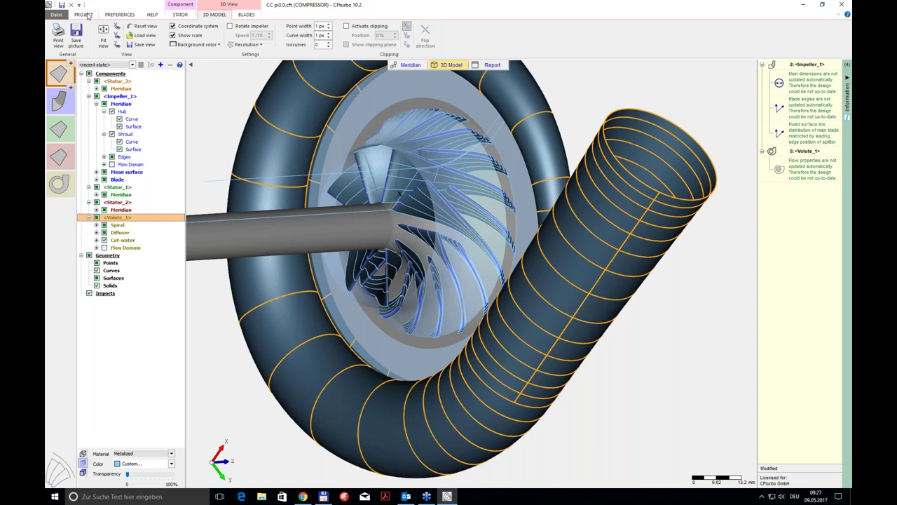
- Open the project export and choose Turbomachinery CFD as the export interface
click(84, 14)
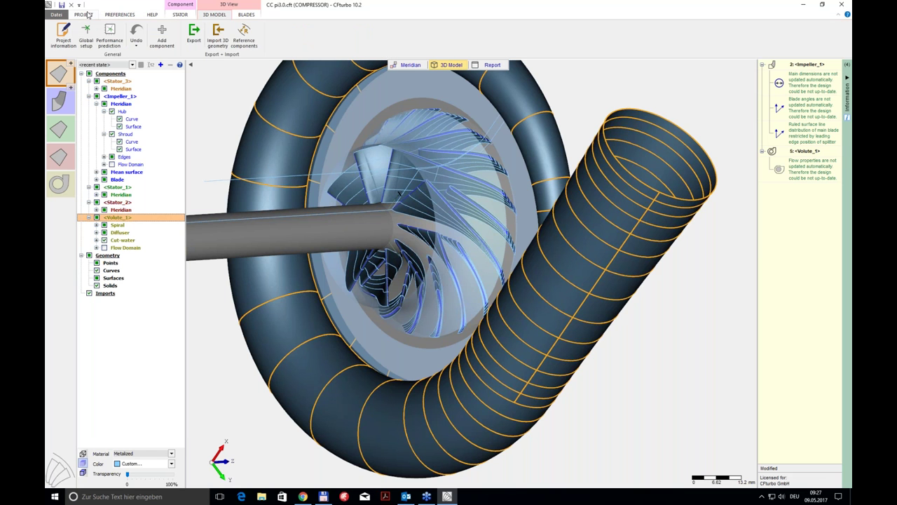
click(193, 35)
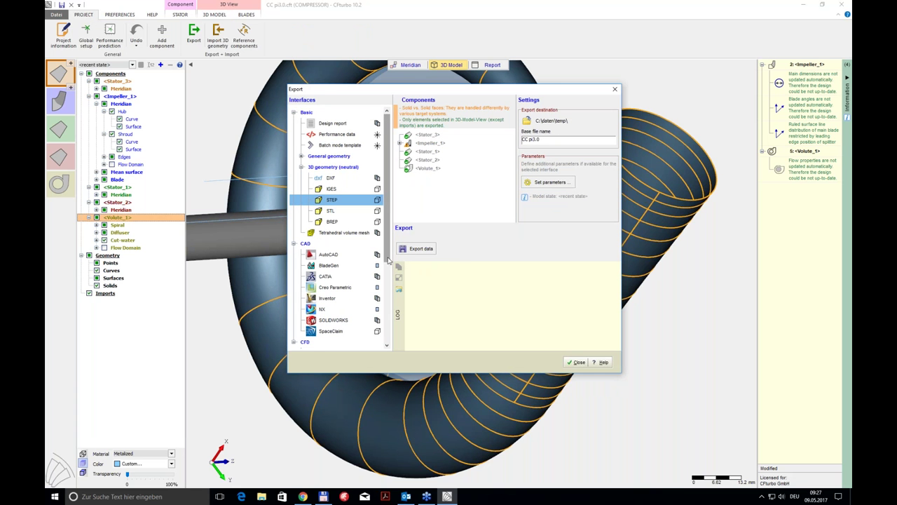
scroll(388, 263, down, 3)
scroll(350, 281, down, 6)
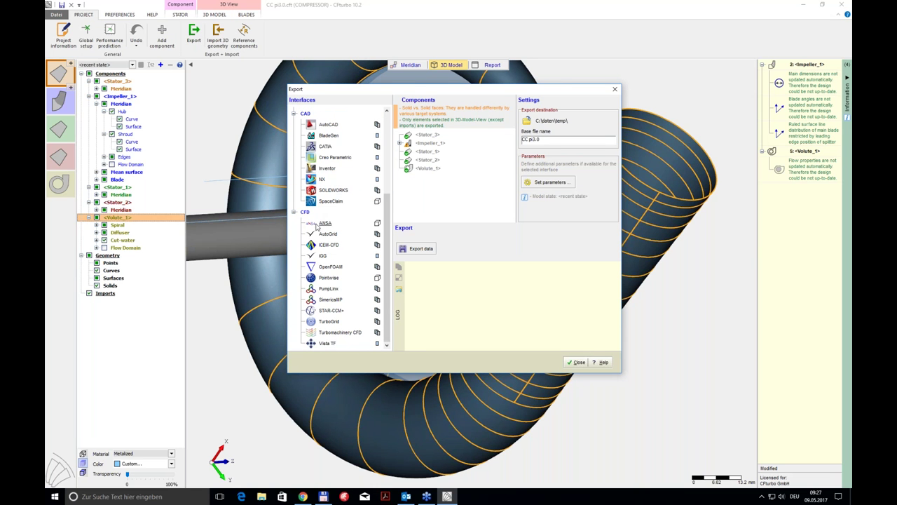
click(341, 333)
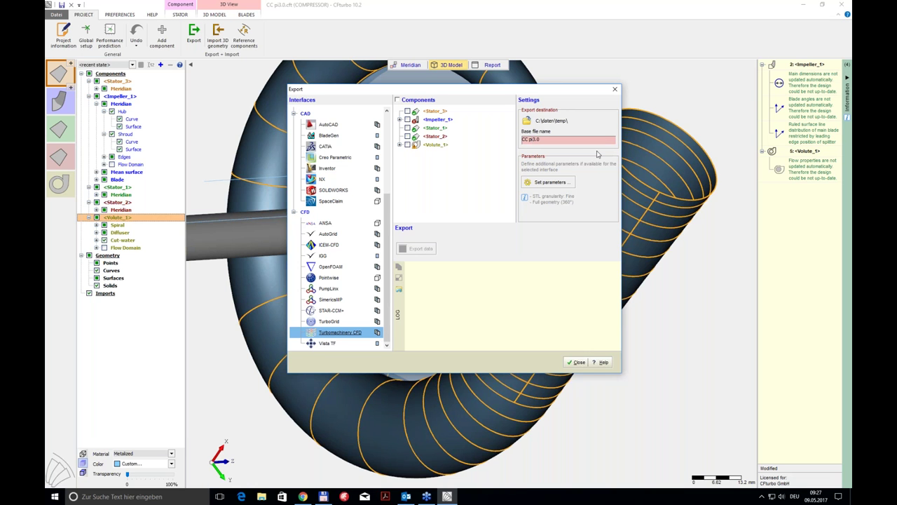
- Set the export's base file name to CCpi3.0, check the impeller's export notes and accept the parameters with Middle triangulation and Fine granularity
key(BackSpace)
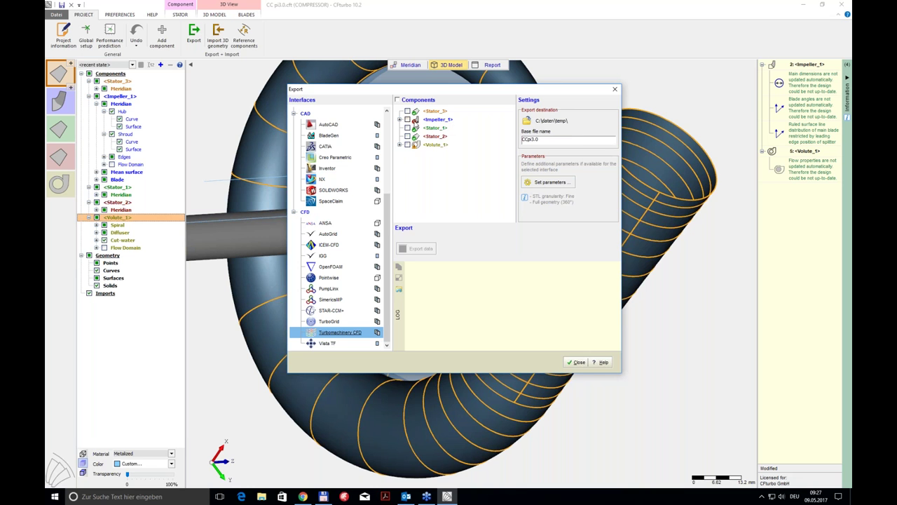
click(400, 120)
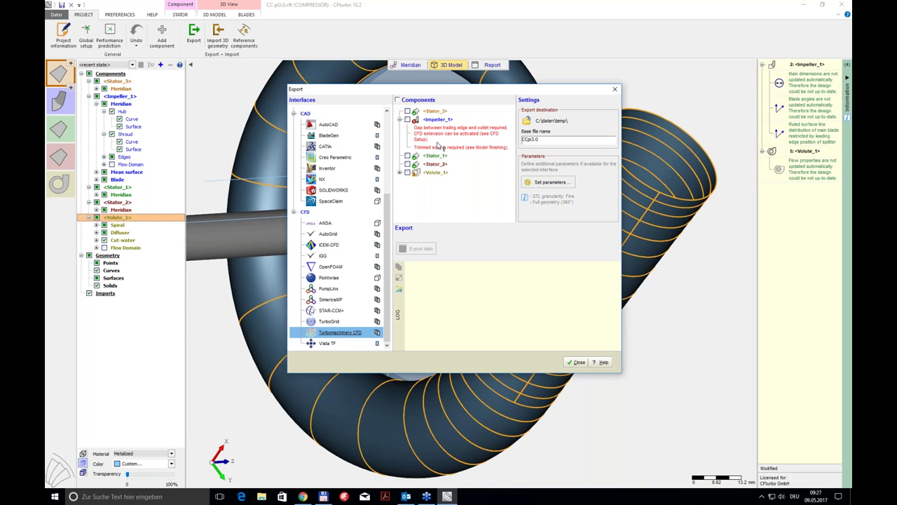
click(545, 183)
drag(452, 157, 481, 147)
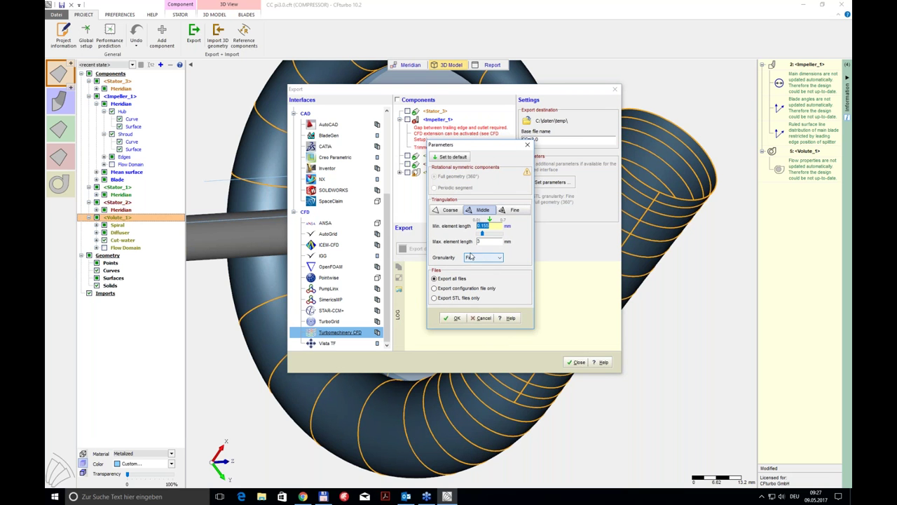
drag(474, 153, 466, 193)
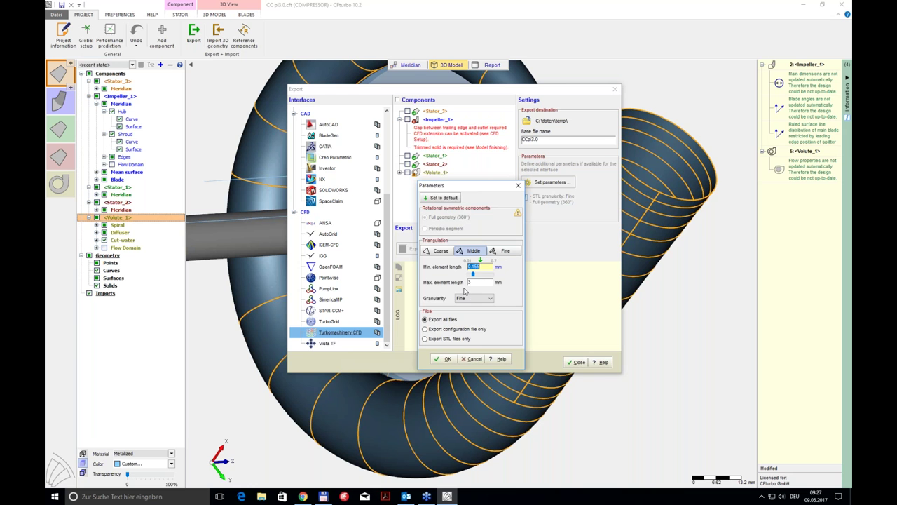
click(444, 359)
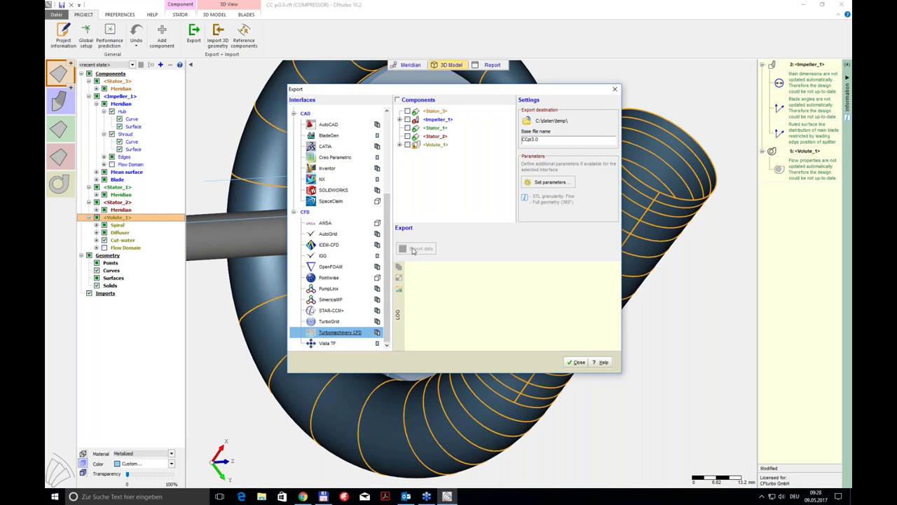
- Select all components to check their Turbomachinery CFD export notes and close the export settings
click(397, 101)
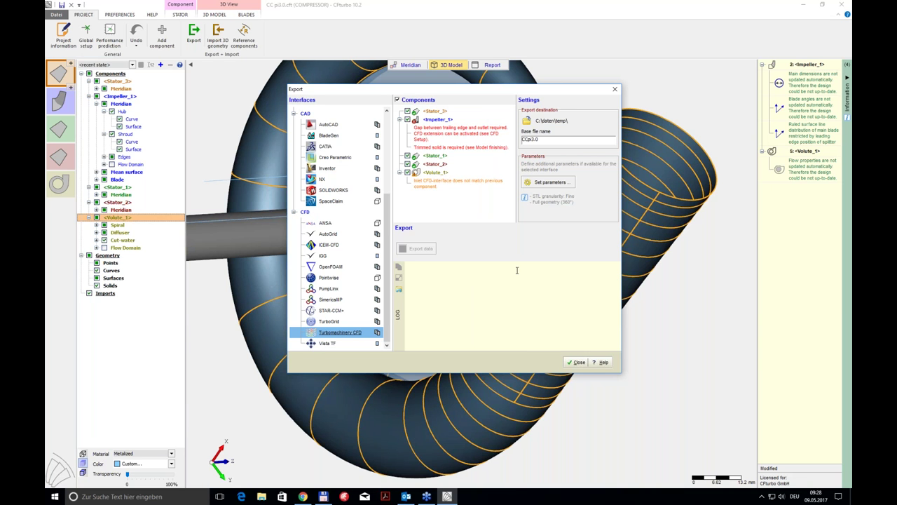
click(577, 362)
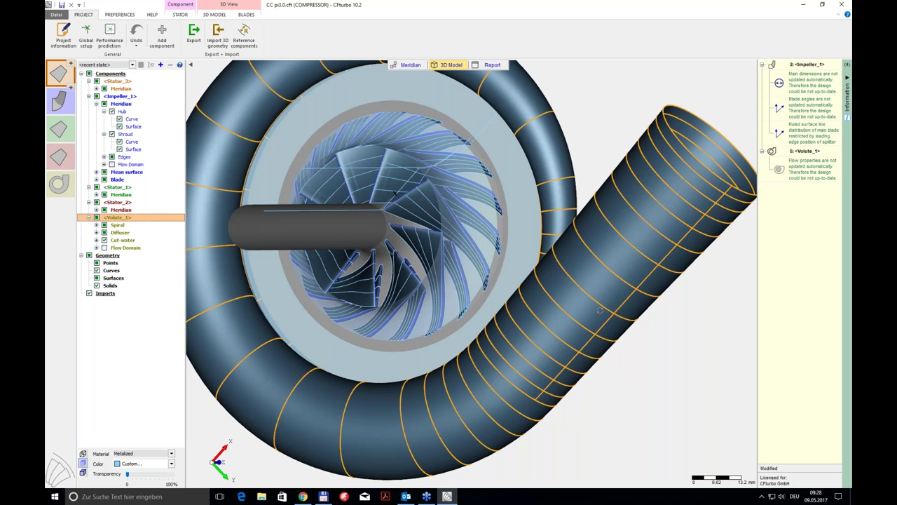
- Hide the inlet stator Stator_3 in the 3D model and inspect the impeller inside the volute
drag(599, 311, 456, 238)
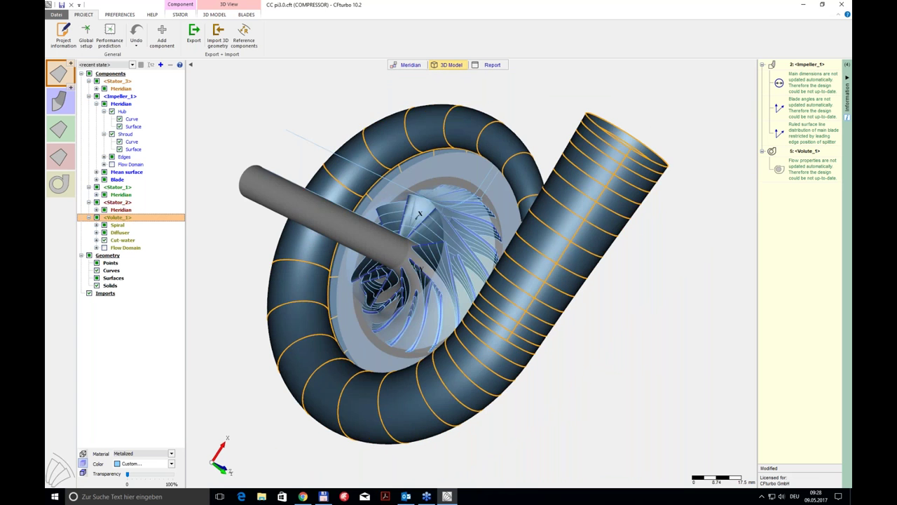
drag(420, 213, 415, 219)
drag(506, 246, 503, 250)
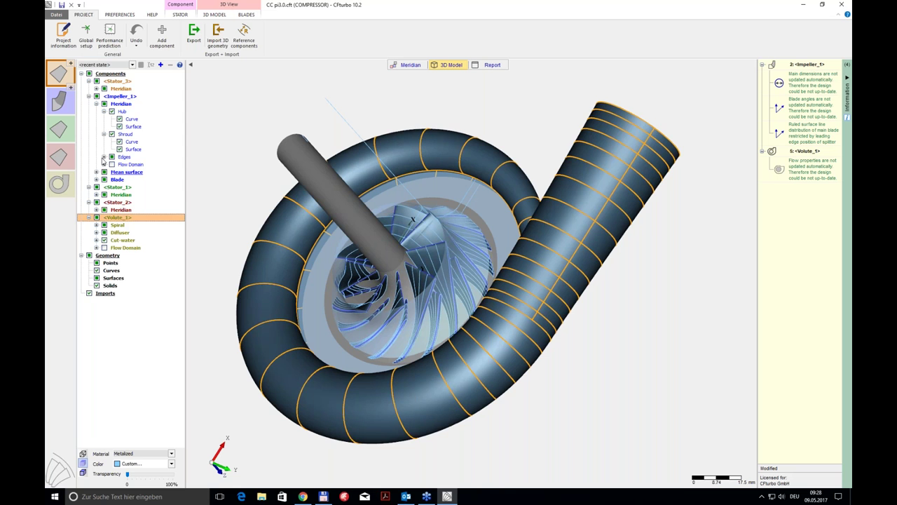
click(97, 81)
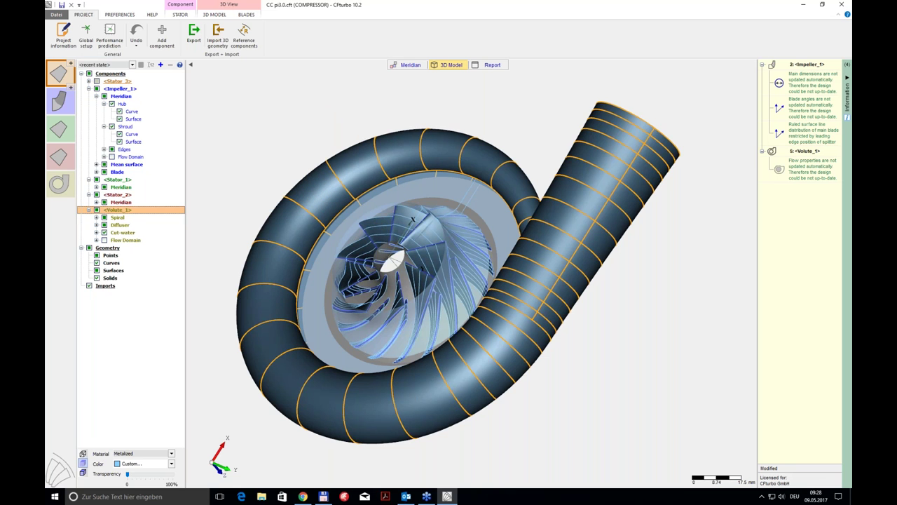
drag(277, 186, 284, 181)
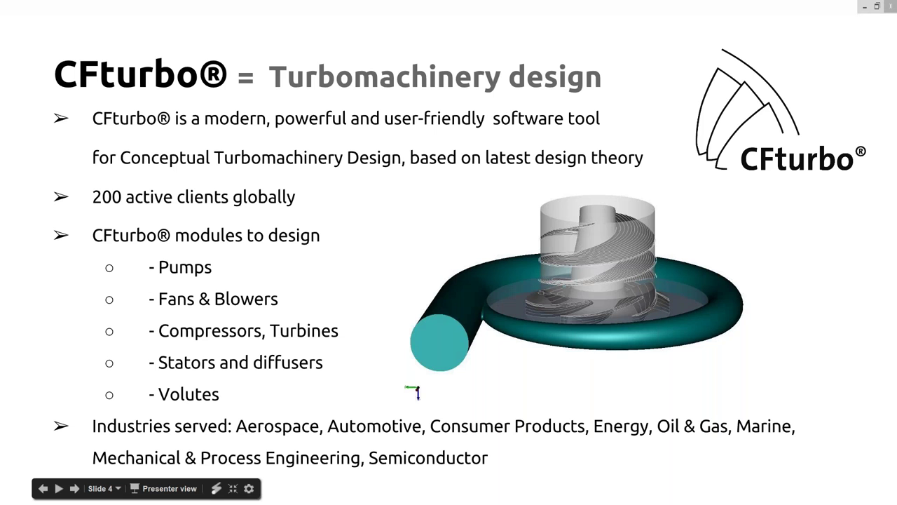
click(463, 273)
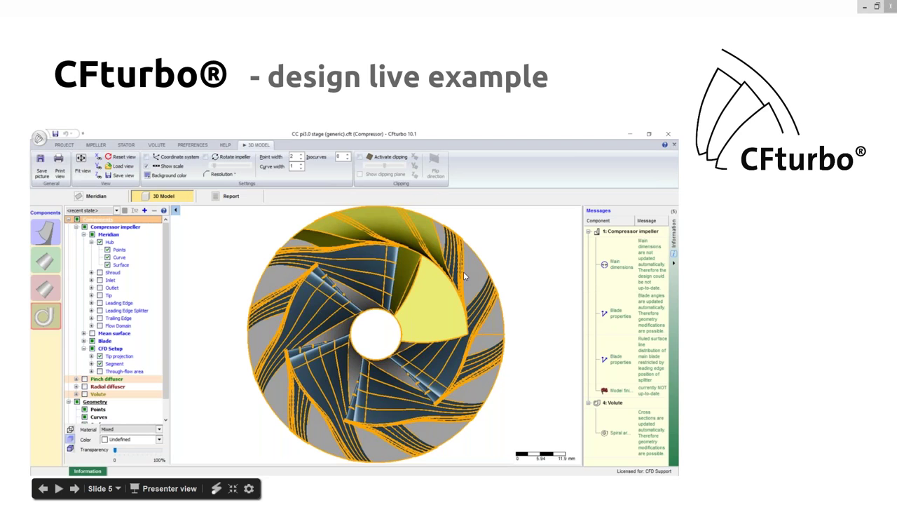
click(463, 272)
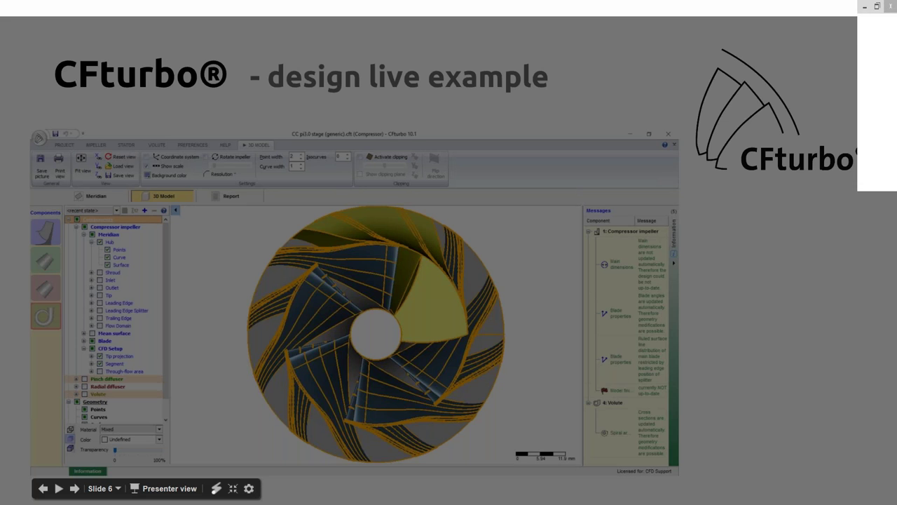
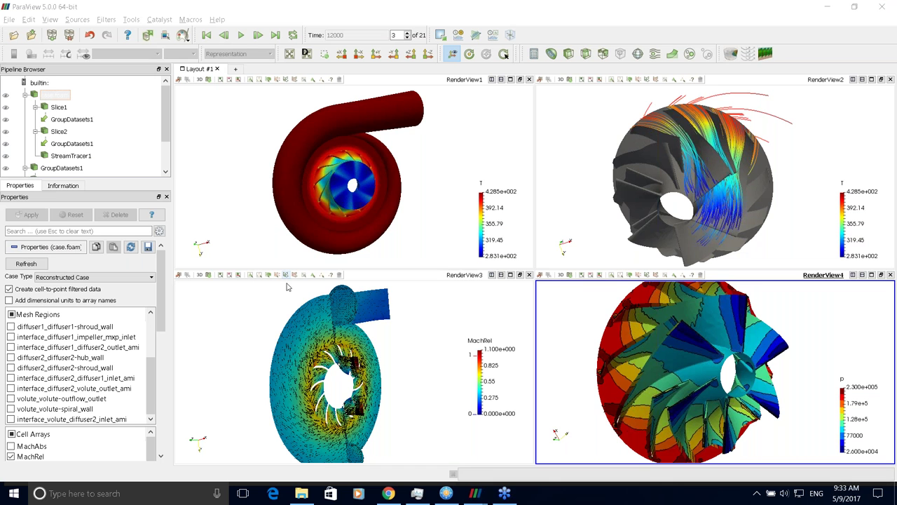
- Examine the compressor's temperature, relative Mach number and impeller streamline results from slightly different angles in ParaView
click(337, 213)
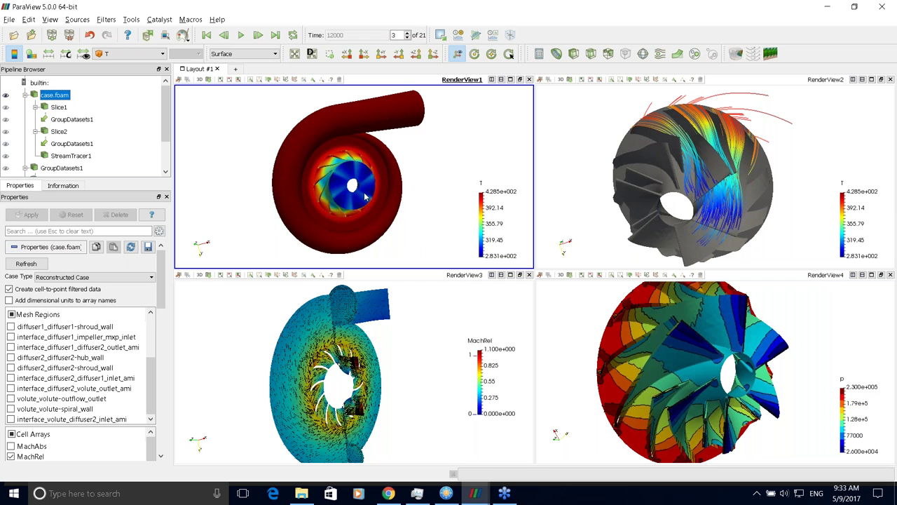
drag(362, 195, 372, 203)
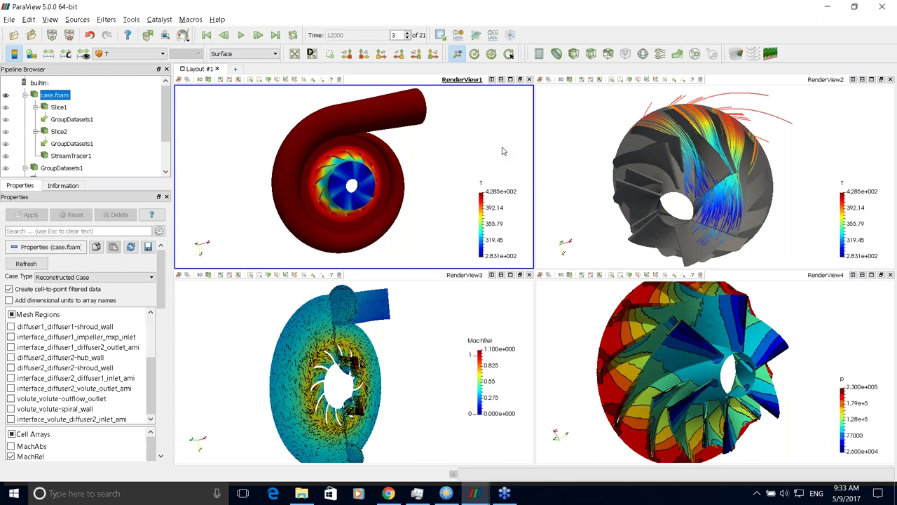
mouse_move(416, 341)
mouse_down()
mouse_move(357, 341)
mouse_move(420, 343)
mouse_up()
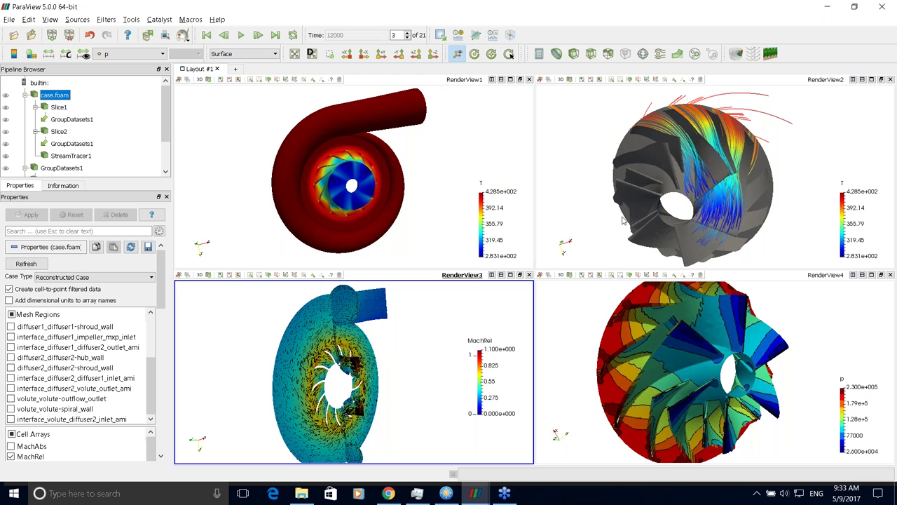
drag(668, 176, 653, 179)
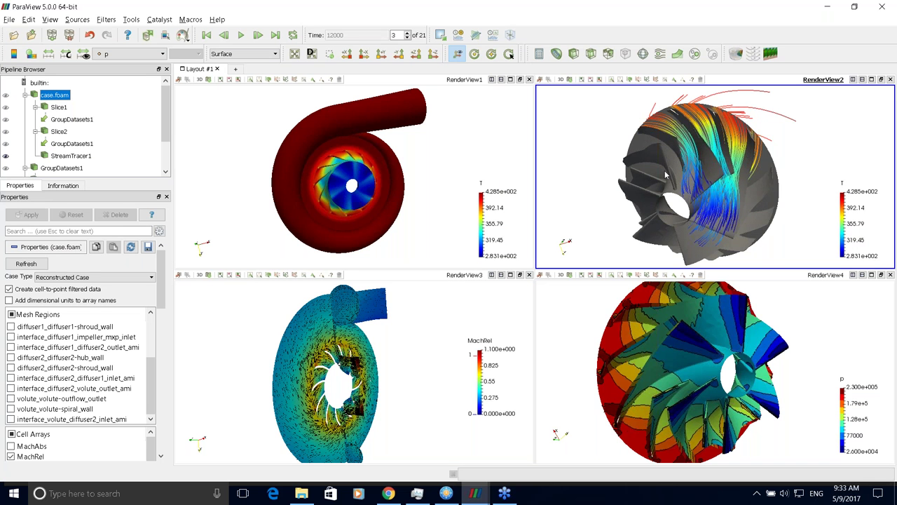
mouse_move(656, 177)
mouse_down()
mouse_move(664, 171)
mouse_move(656, 189)
mouse_up()
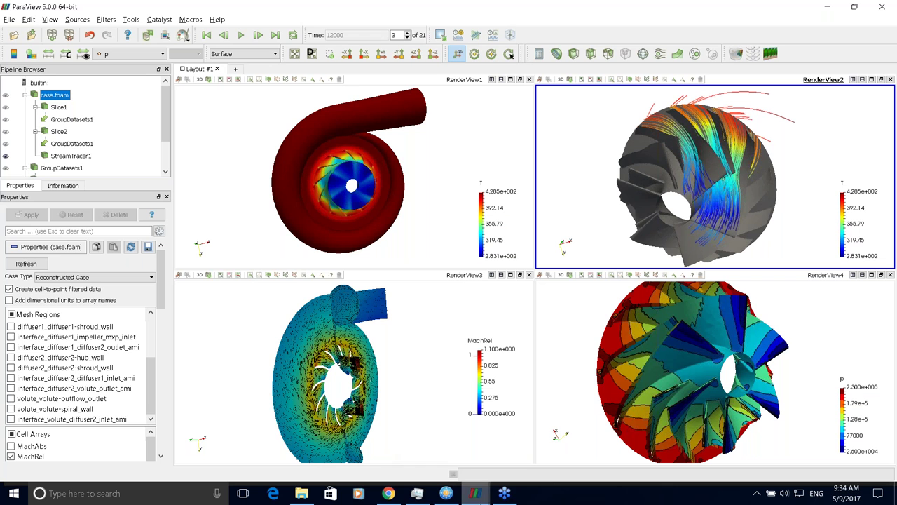
- Locate radial-compressor.tcfd in the Webinar-CFDSupport-CFTurbo-CentrifugalCompressor folder and open it in Notepad++ from FreeCommander
click(301, 493)
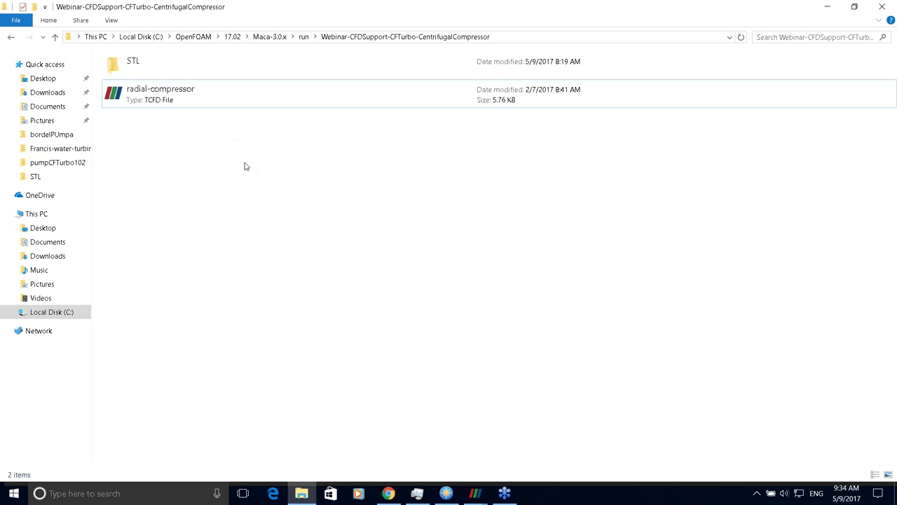
click(179, 93)
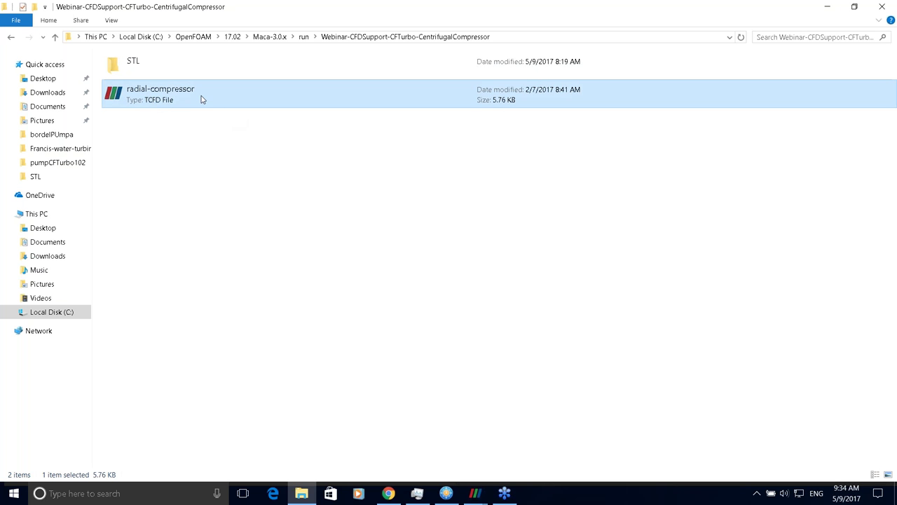
key(F4)
key(Escape)
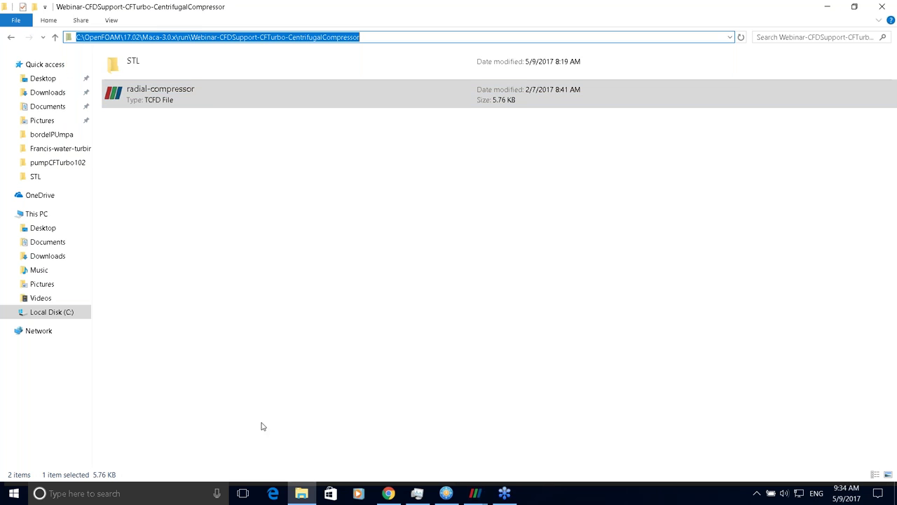
click(446, 493)
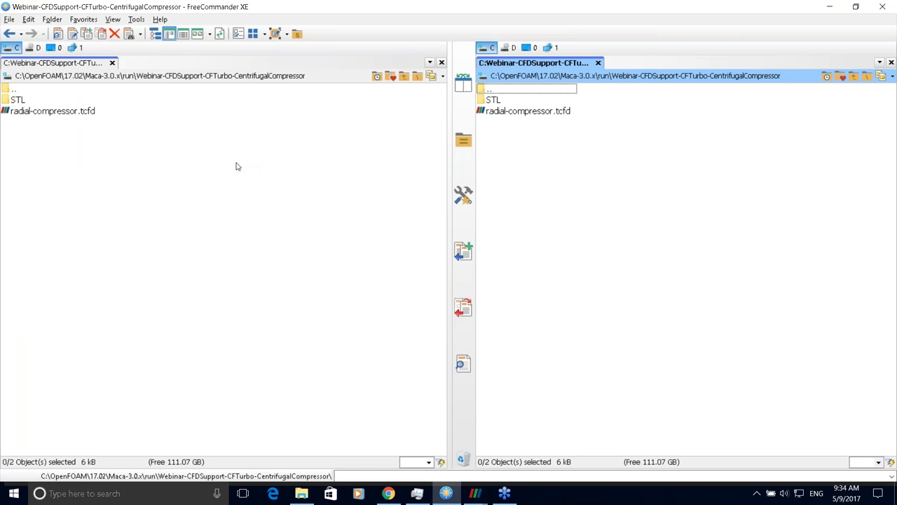
double_click(50, 112)
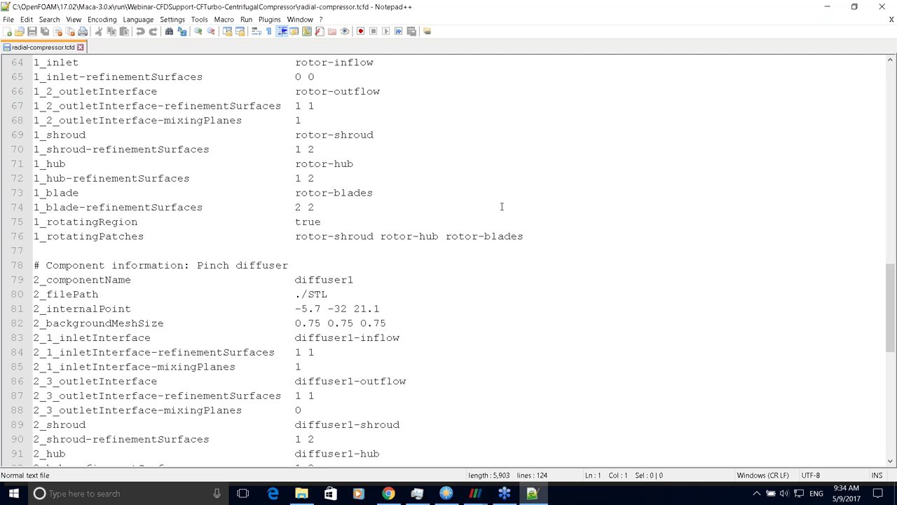
- Read through the simulation settings, operating point, fluid properties, initial conditions and component information in radial-compressor.tcfd
scroll(502, 206, up, 20)
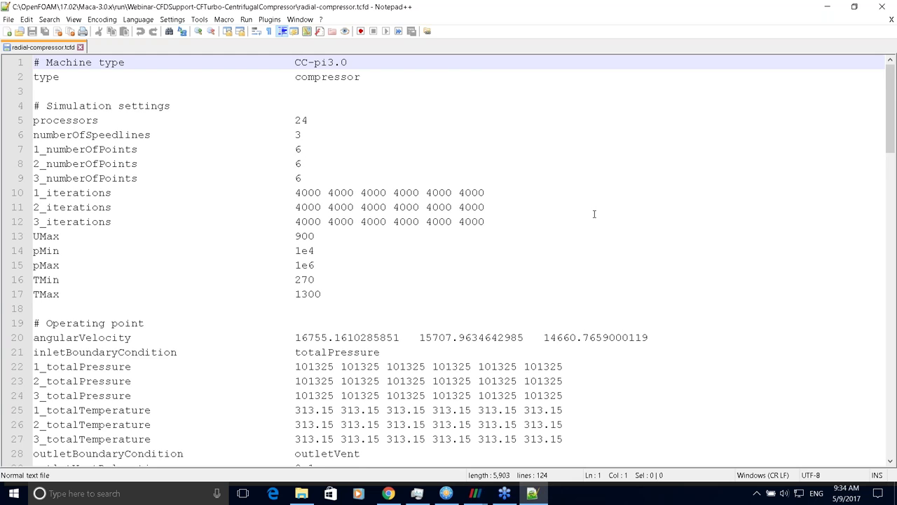
scroll(278, 198, down, 20)
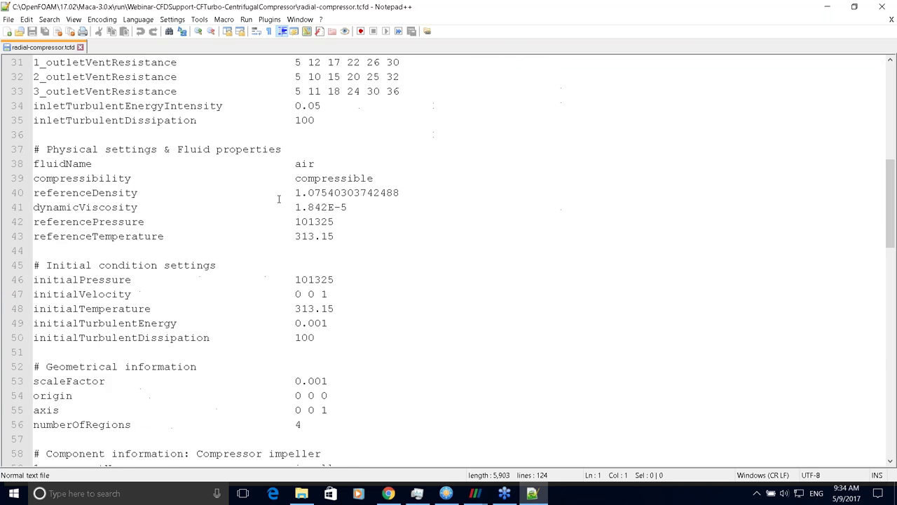
scroll(357, 207, down, 1)
scroll(363, 214, up, 17)
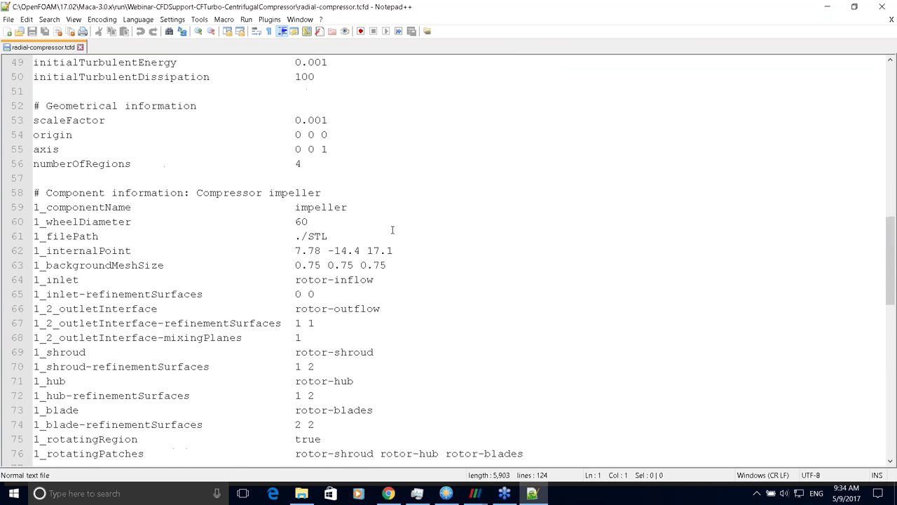
scroll(397, 230, up, 5)
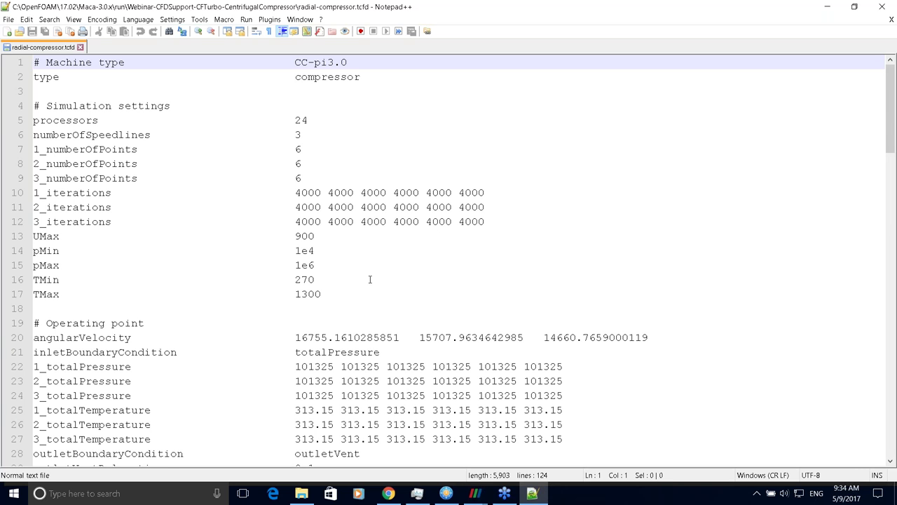
scroll(449, 262, down, 1)
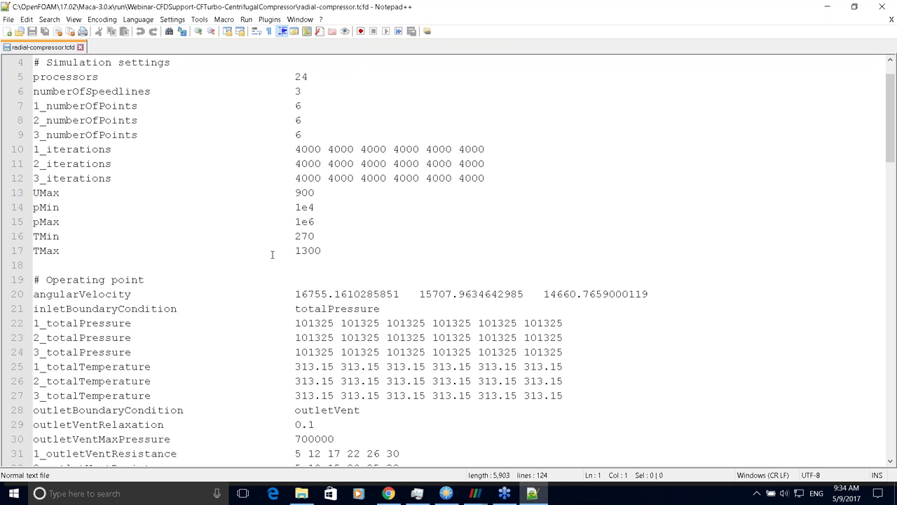
- Switch to FreeCommander, enter the STL folder and open rotor-hub.stl in ParaView, viewing the hub from the side
key(alt+Tab)
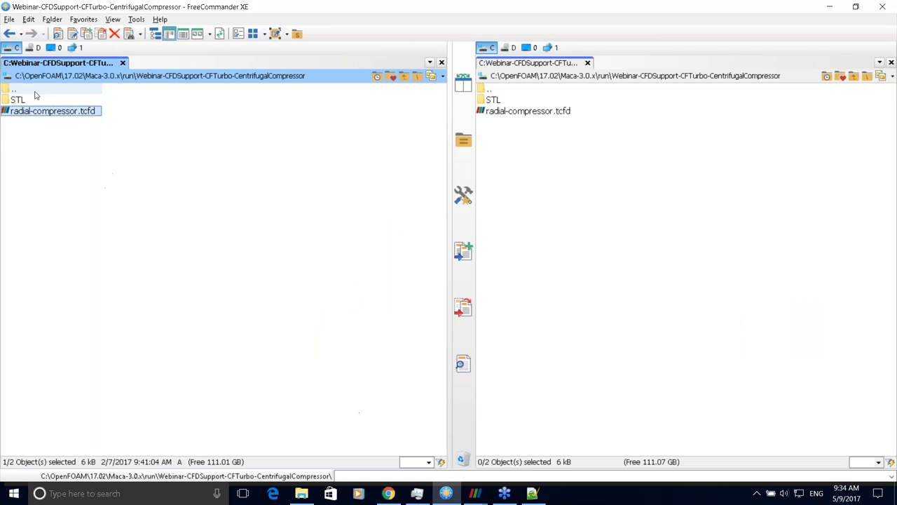
double_click(31, 99)
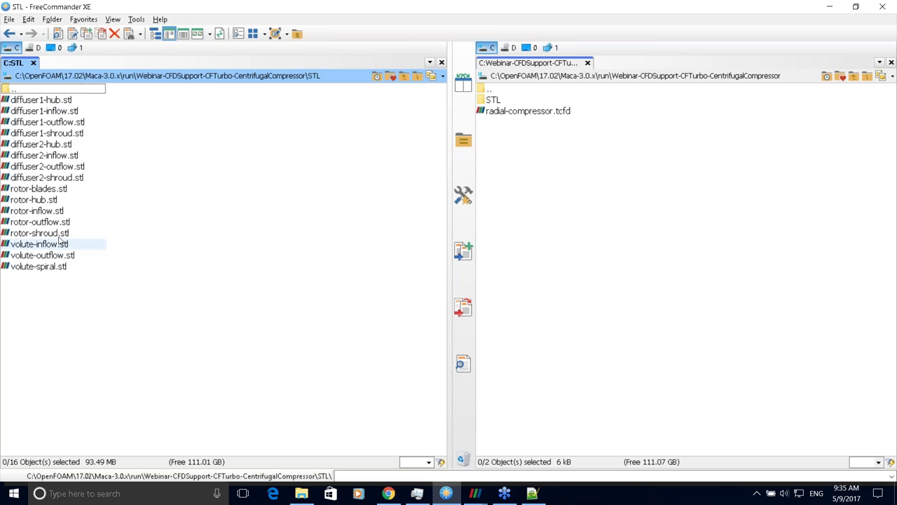
double_click(44, 202)
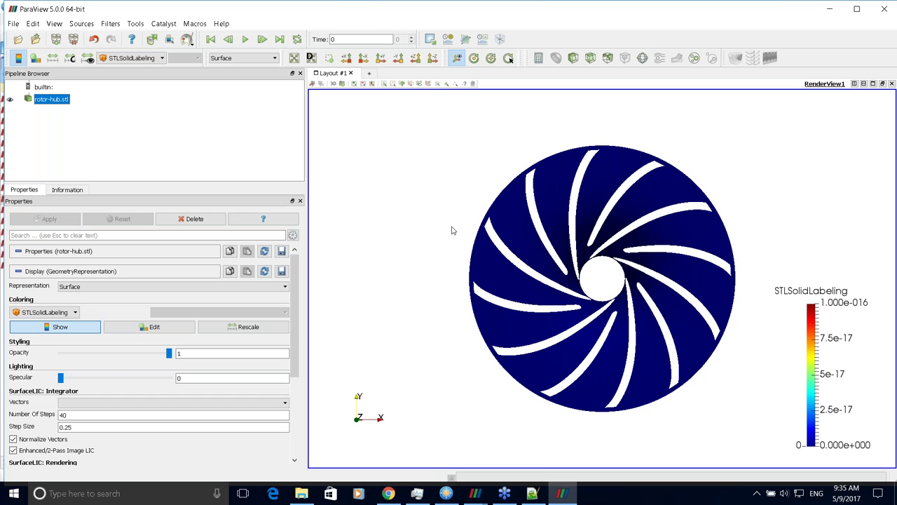
drag(492, 246, 561, 249)
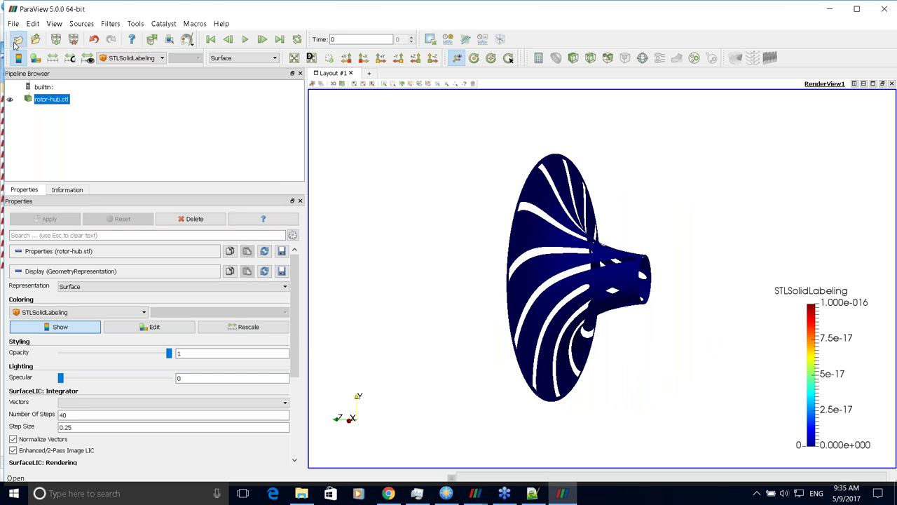
- Load rotor-blades.stl alongside the rotor hub and view both surfaces at an angle
key(ctrl+o)
double_click(409, 240)
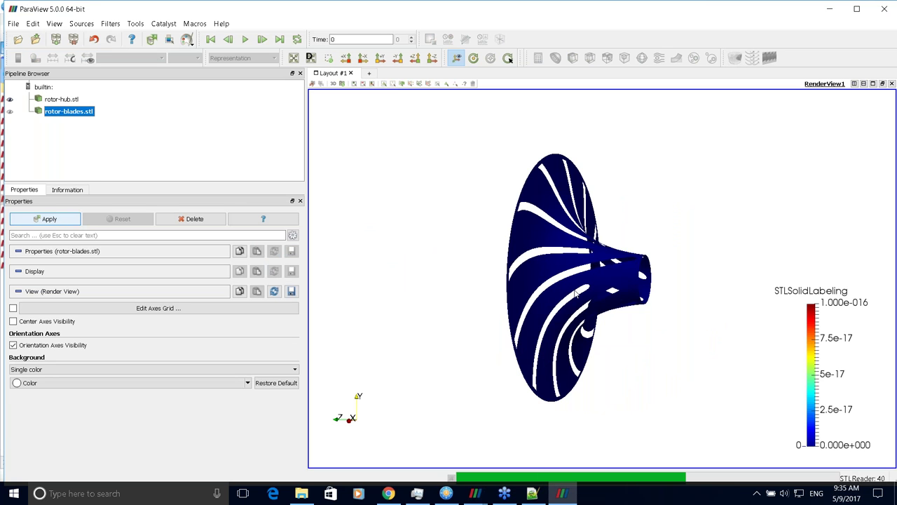
drag(565, 267, 592, 272)
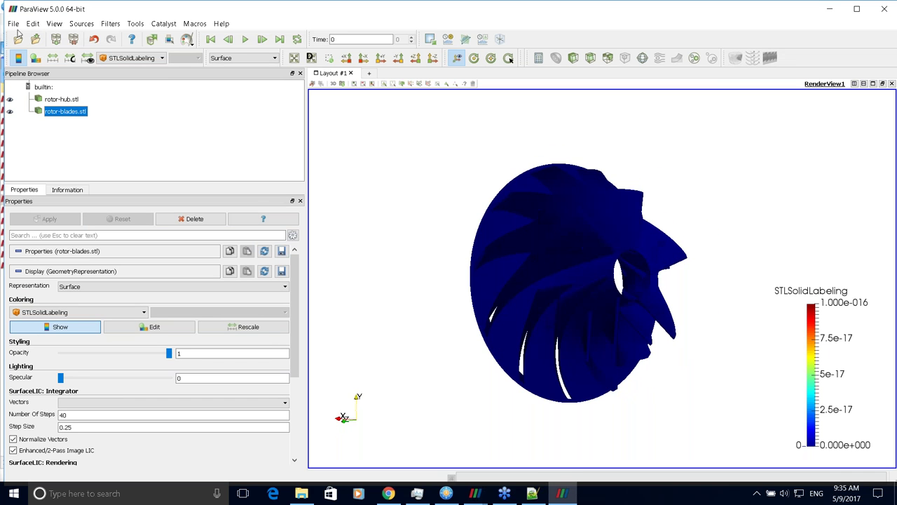
- Color the rotor blades with Solid Color and open their representation choices
click(112, 59)
click(119, 67)
click(225, 58)
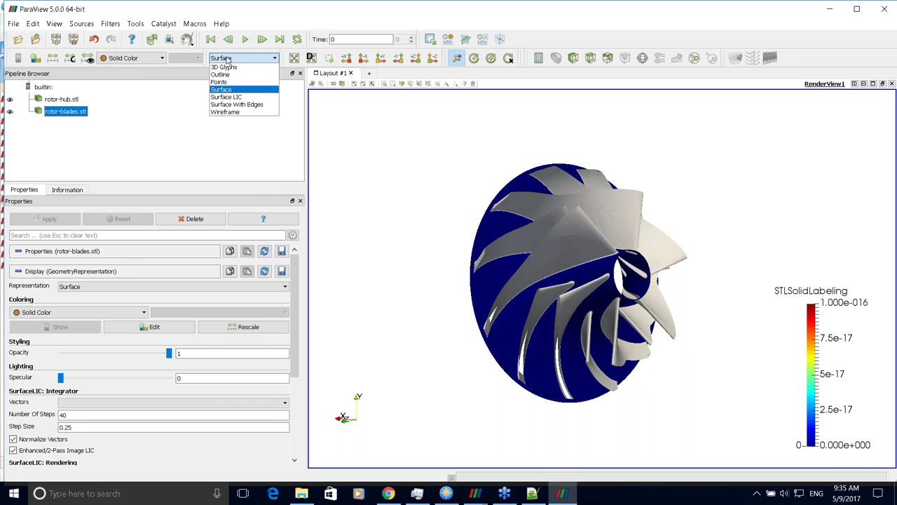
- Display the rotor blades as Surface With Edges and inspect their triangulated mesh up close
click(237, 104)
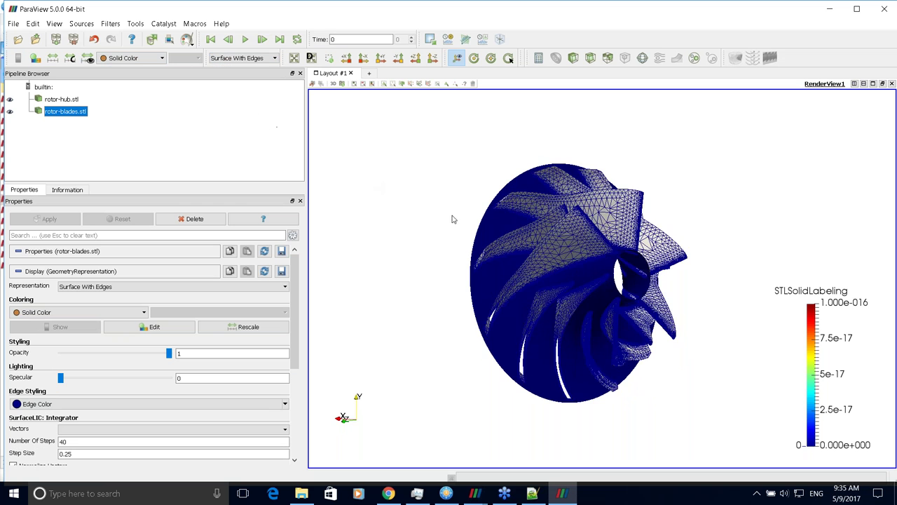
scroll(451, 270, up, 5)
drag(451, 271, 547, 259)
- Close ParaView and go up from the STL folder to Webinar-CFDSupport-CFTurbo-CentrifugalCompressor in FreeCommander
click(885, 8)
click(15, 90)
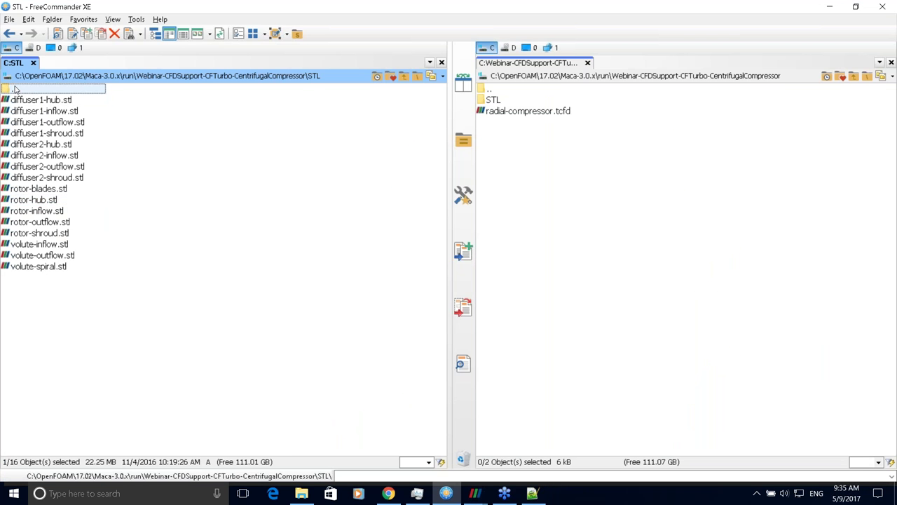
double_click(16, 89)
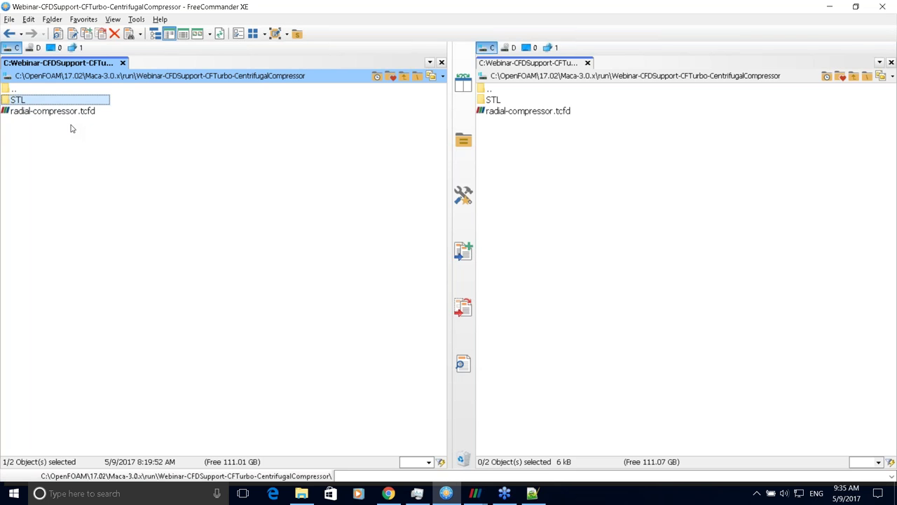
click(21, 89)
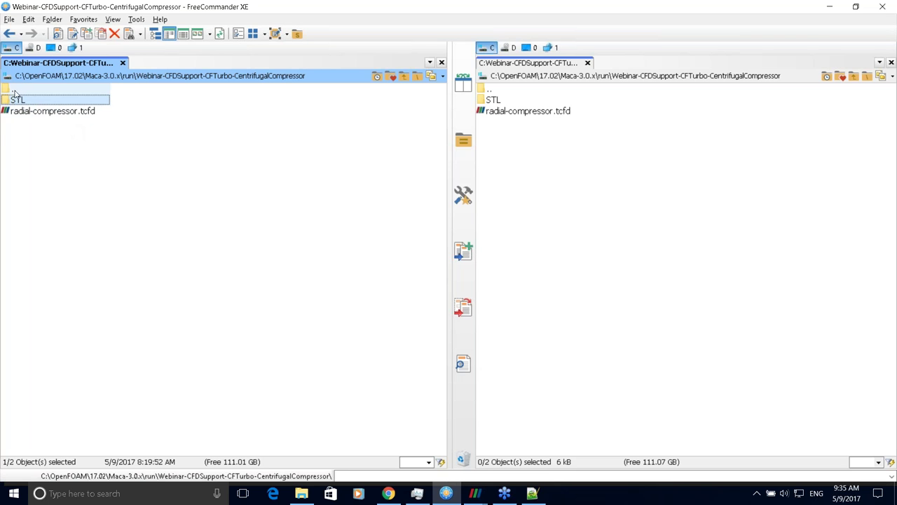
double_click(27, 91)
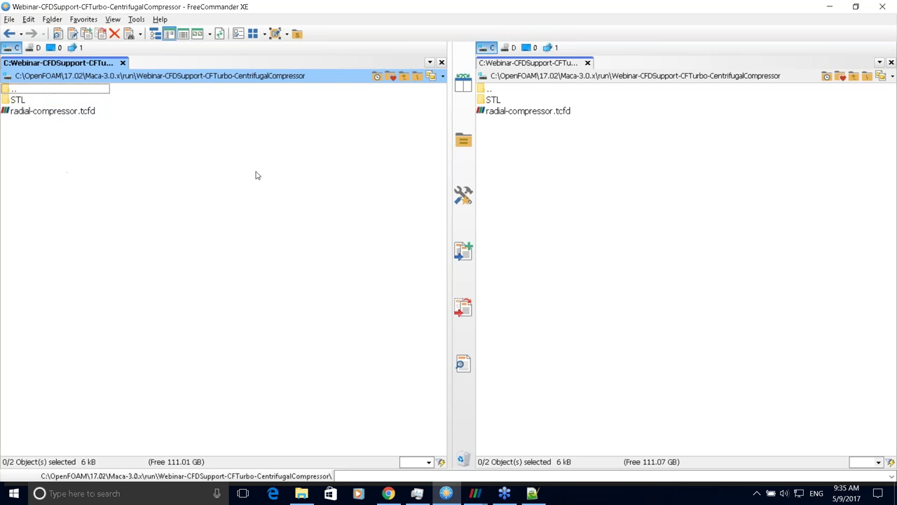
- Try to open radial-compressor.tcfd in ParaView and apply it to load the compressor case
double_click(60, 115)
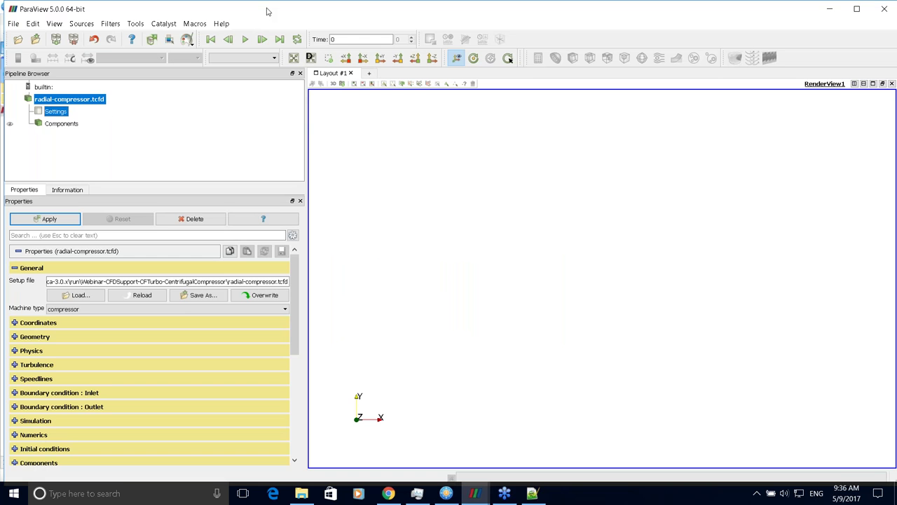
double_click(266, 11)
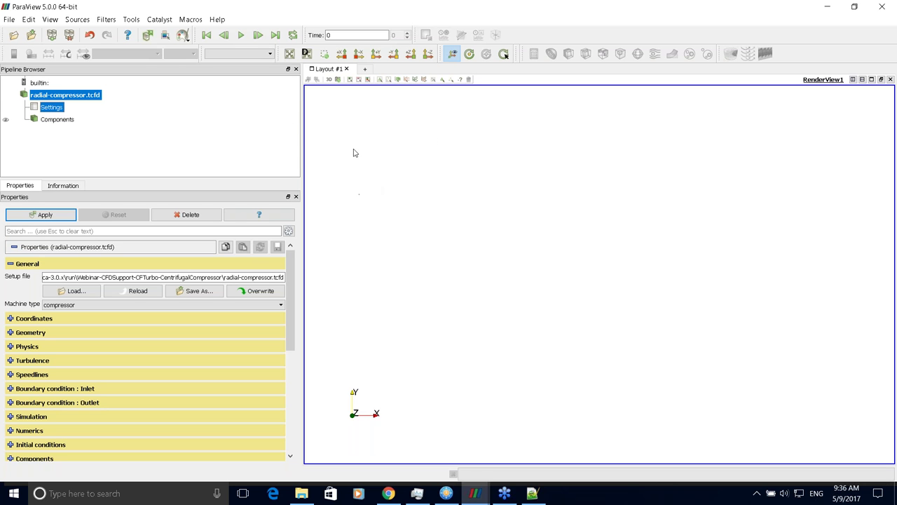
click(133, 125)
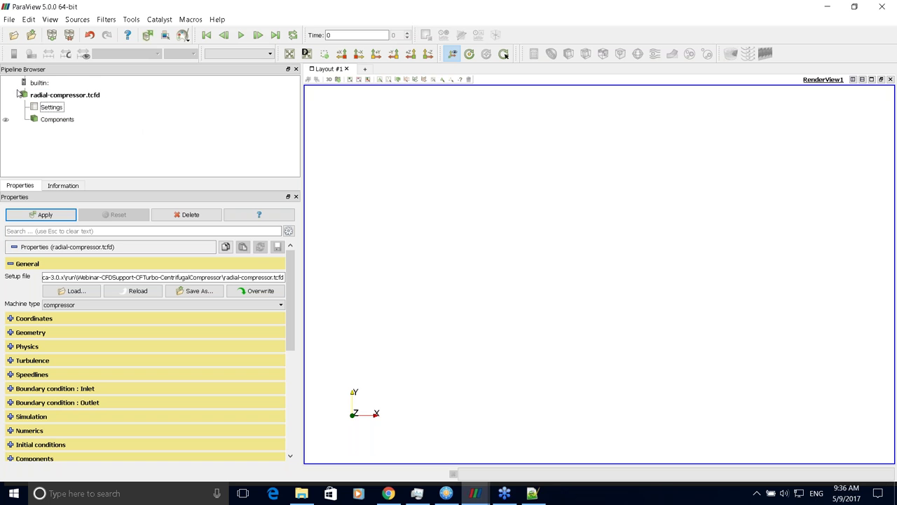
click(80, 96)
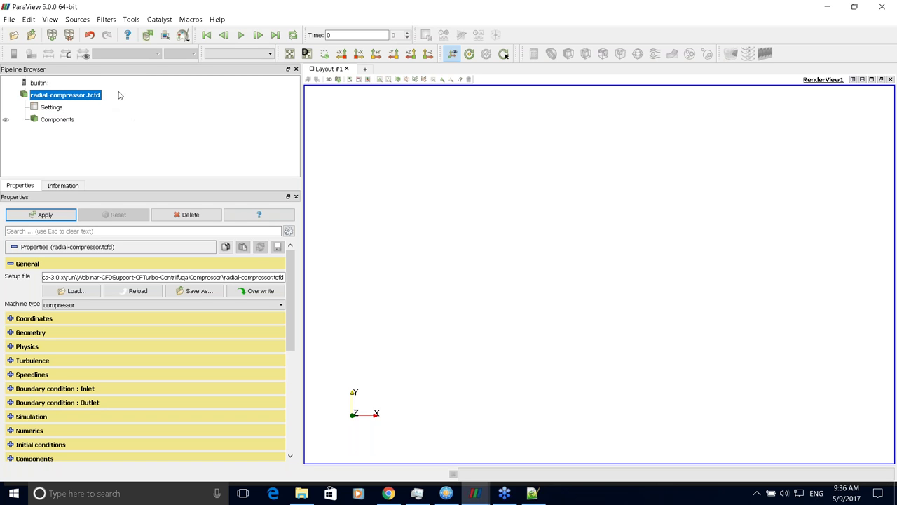
click(44, 216)
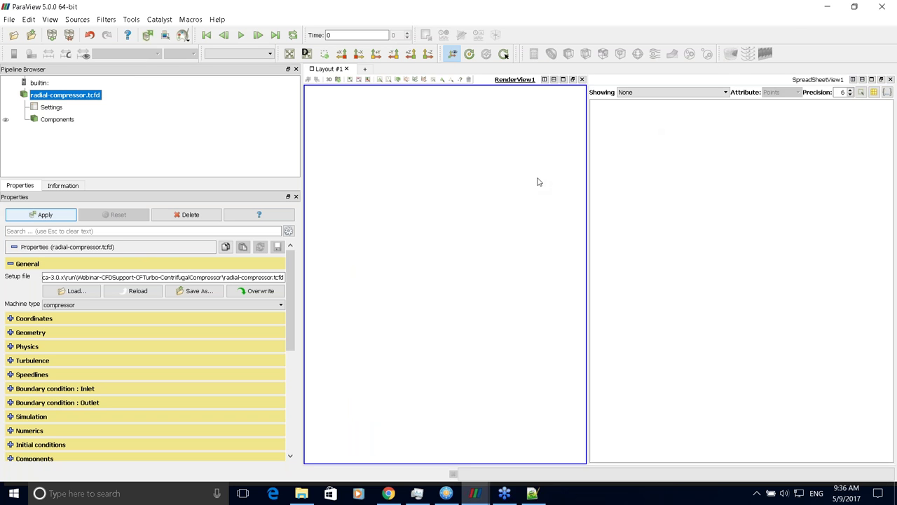
drag(517, 204, 431, 312)
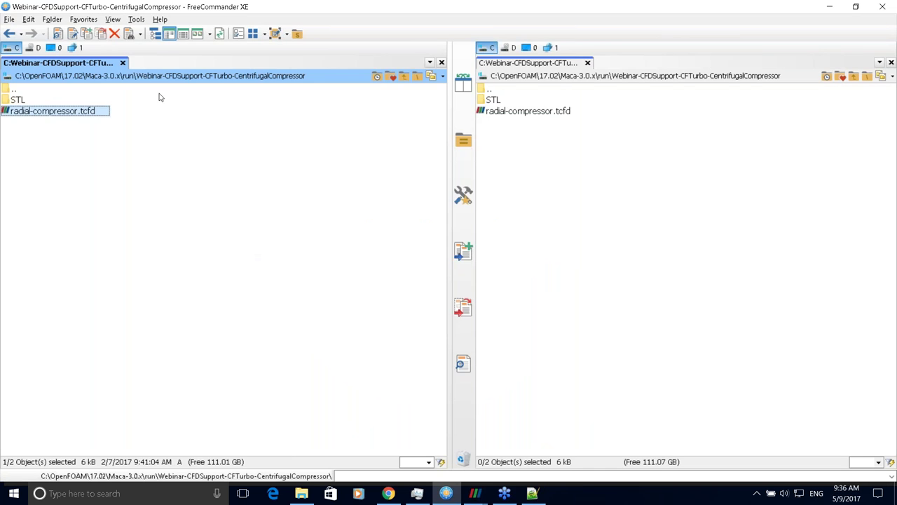
- Load the radial-compressor.tcfd case in ParaView, then widen the settings table's columns and the properties area
double_click(77, 111)
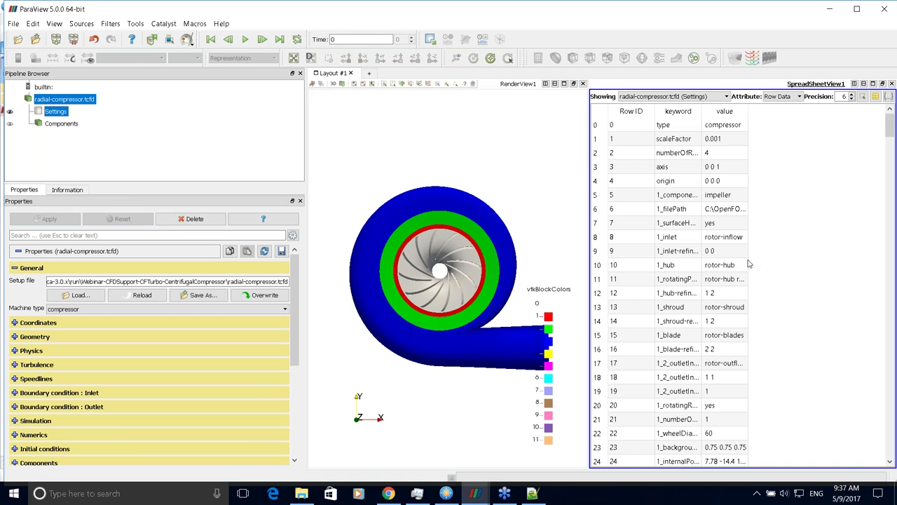
scroll(733, 266, down, 1)
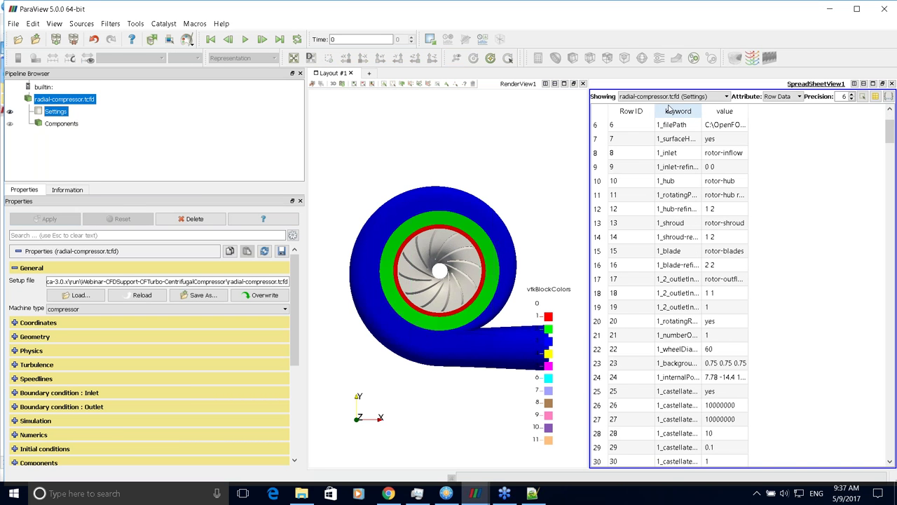
drag(659, 107, 771, 111)
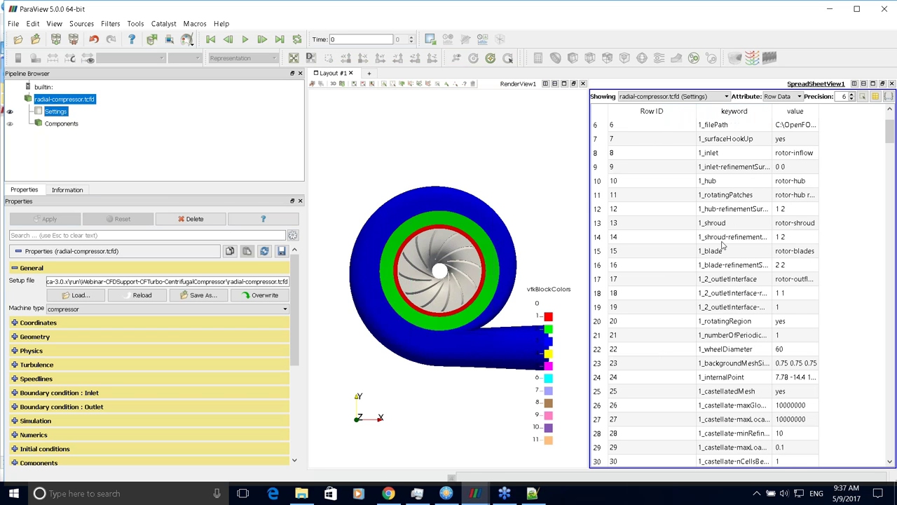
scroll(724, 245, down, 4)
scroll(729, 260, up, 5)
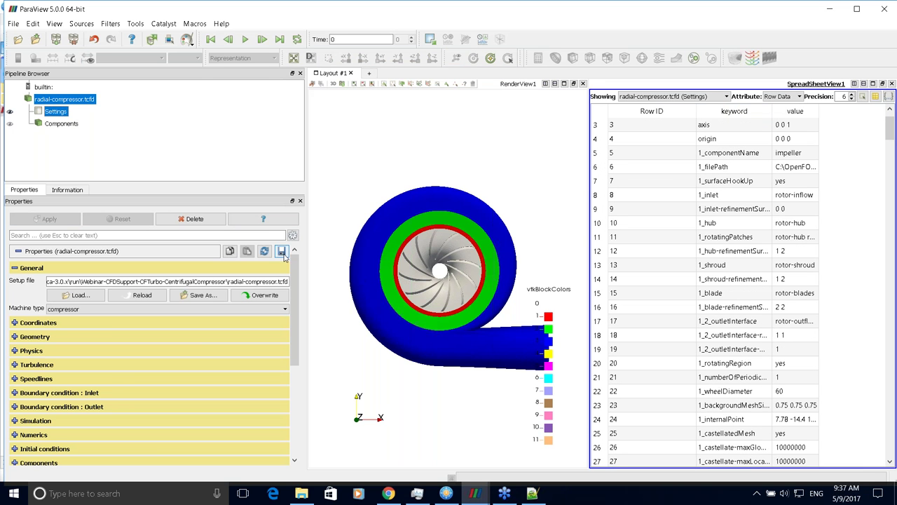
drag(306, 261, 347, 300)
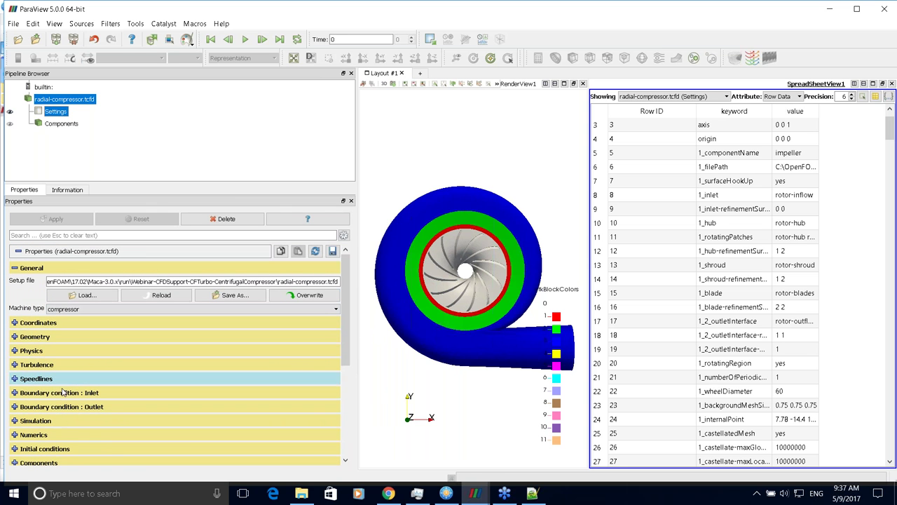
- Examine the case's General, Coordinates and Geometry settings, including the available machine types
click(32, 267)
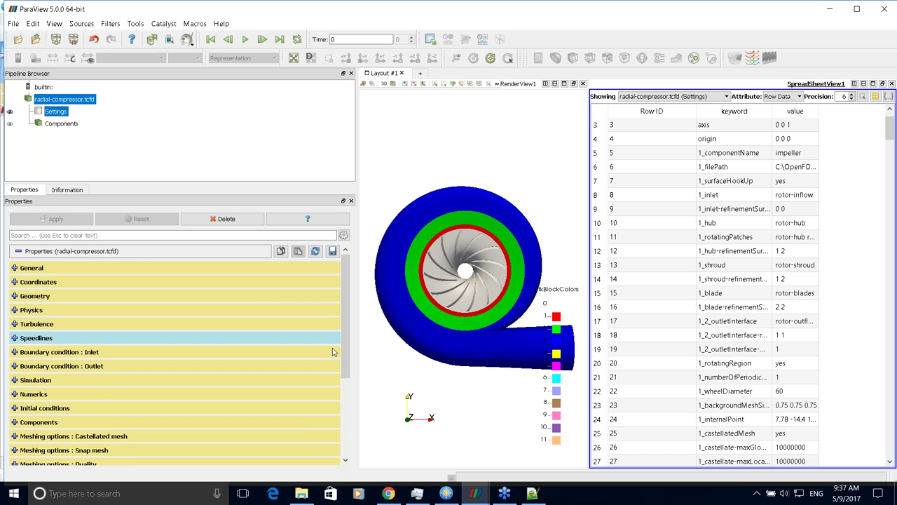
click(16, 271)
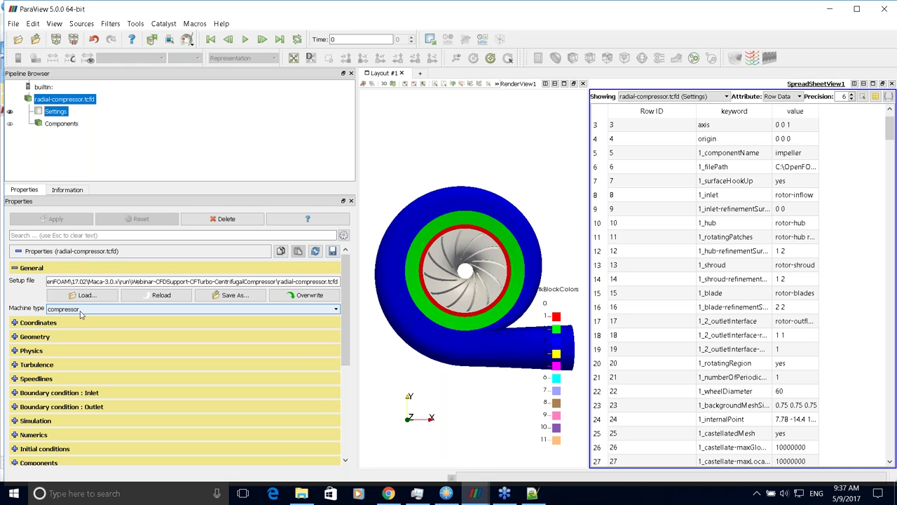
click(118, 315)
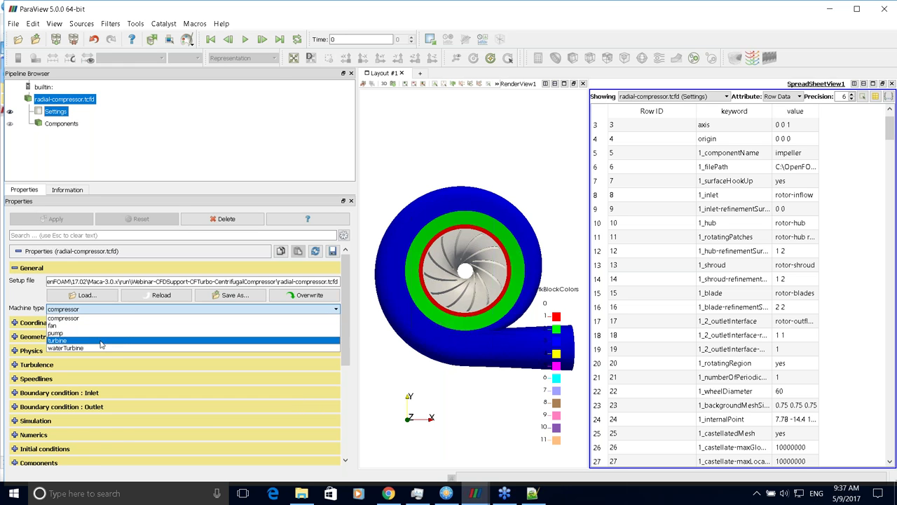
click(67, 268)
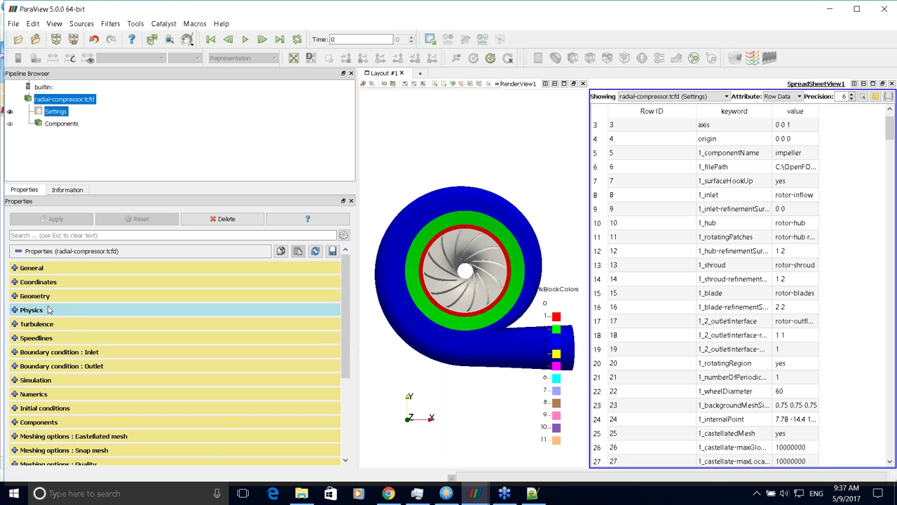
click(14, 281)
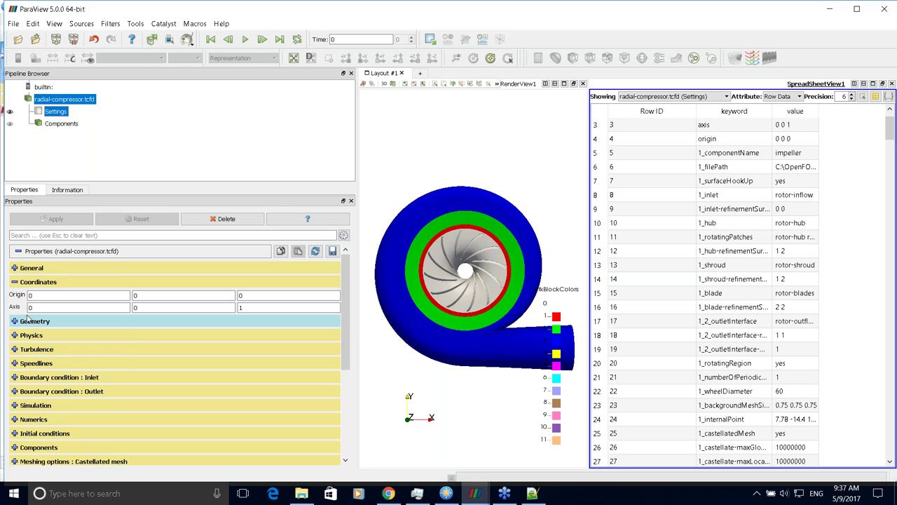
click(14, 282)
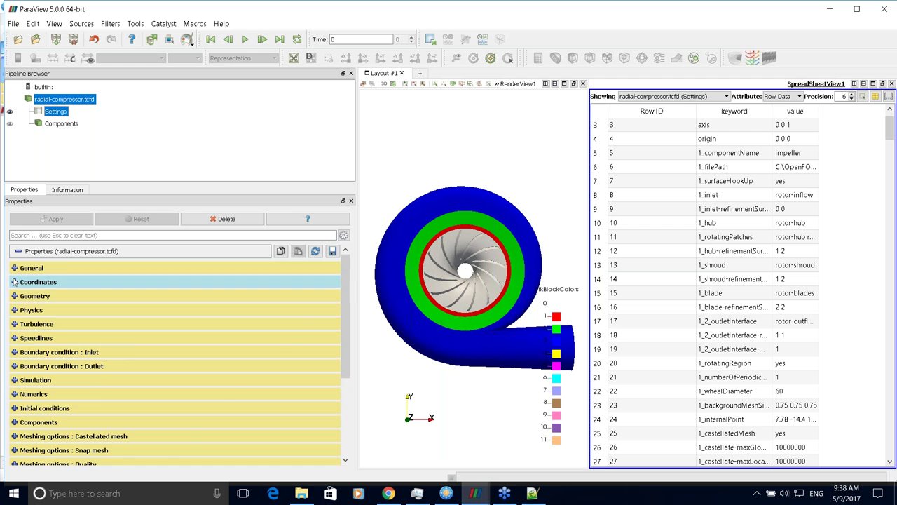
click(15, 296)
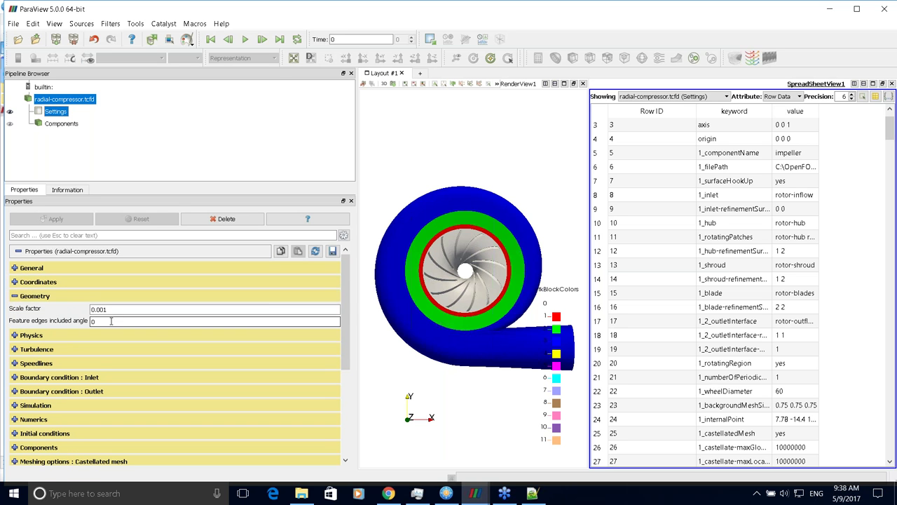
click(15, 297)
- Examine the case's Physics and Turbulence settings, including the available fluids and turbulence models
click(15, 309)
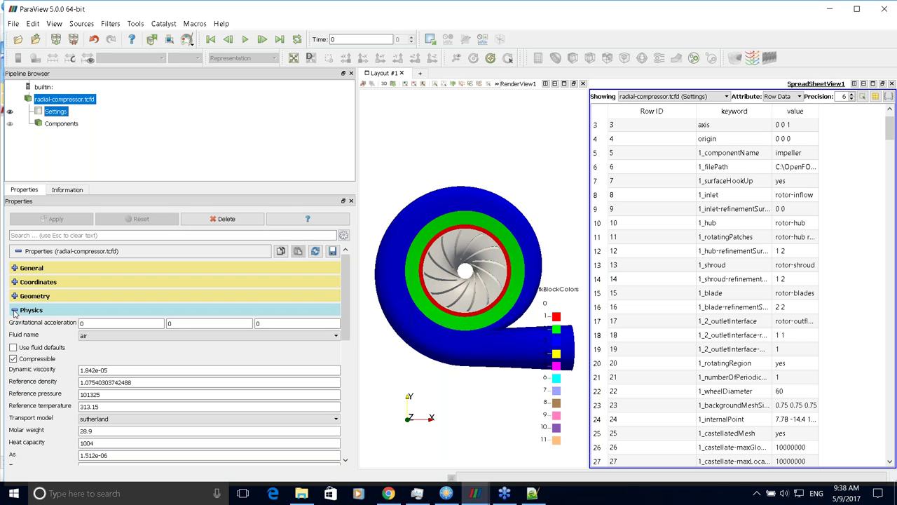
scroll(351, 328, down, 2)
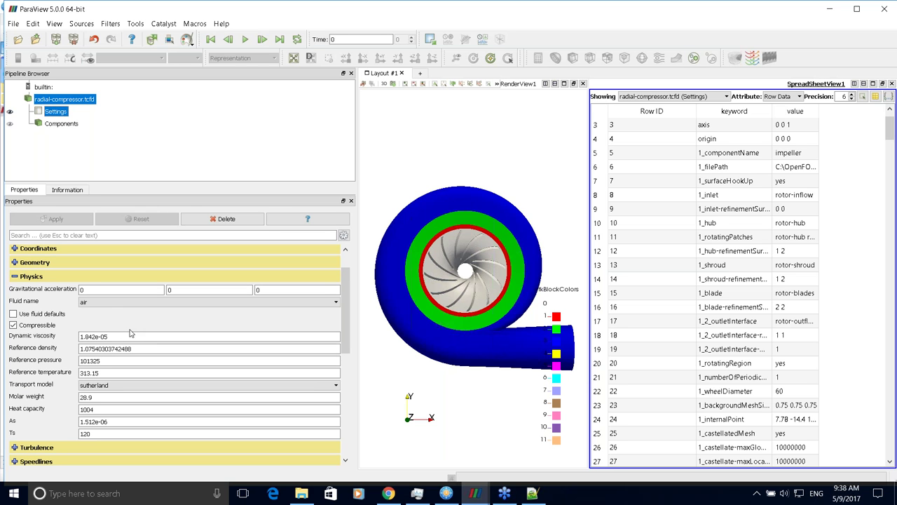
click(140, 304)
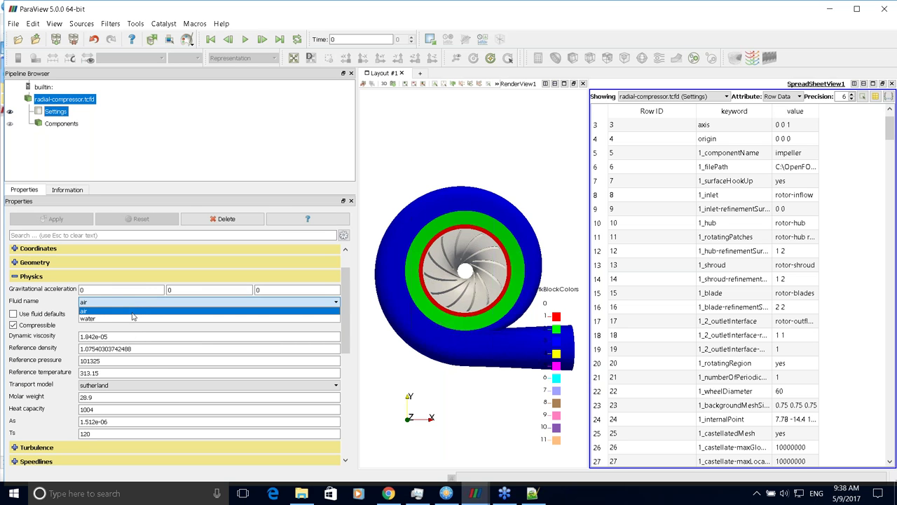
click(98, 333)
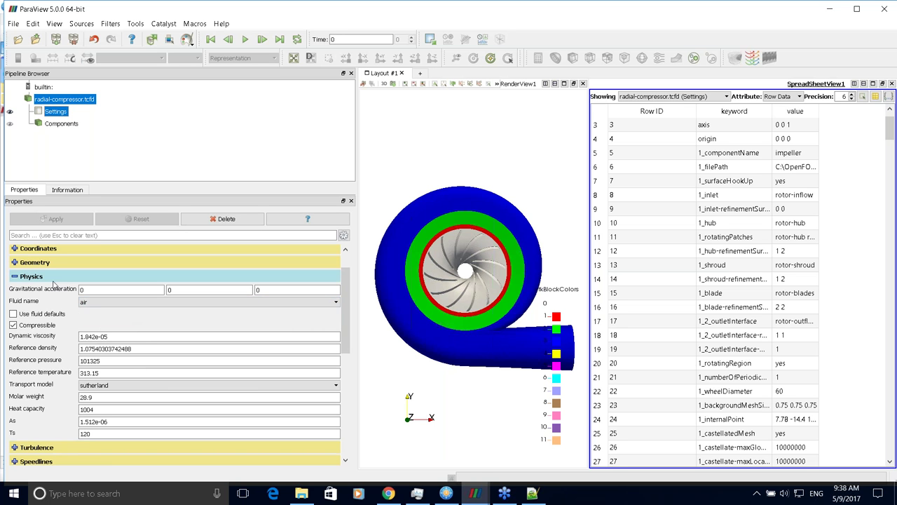
click(14, 279)
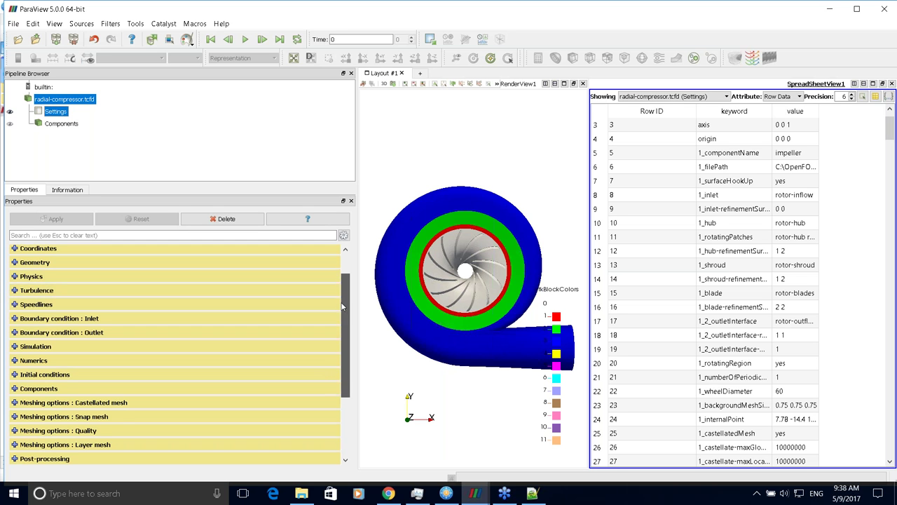
scroll(343, 306, down, 1)
click(63, 282)
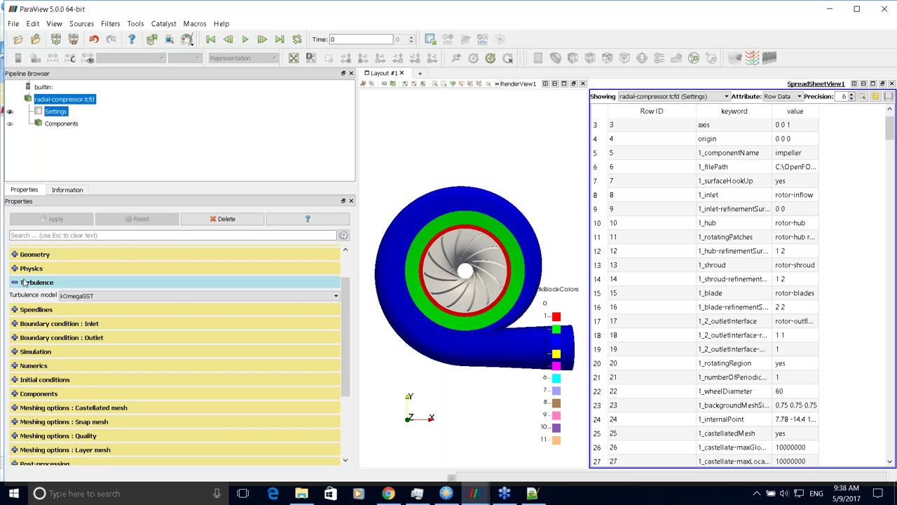
click(103, 297)
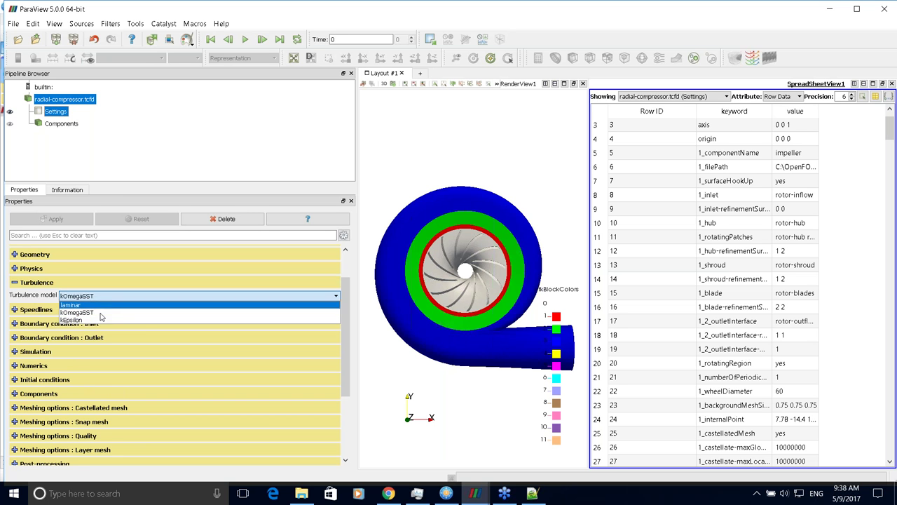
click(34, 283)
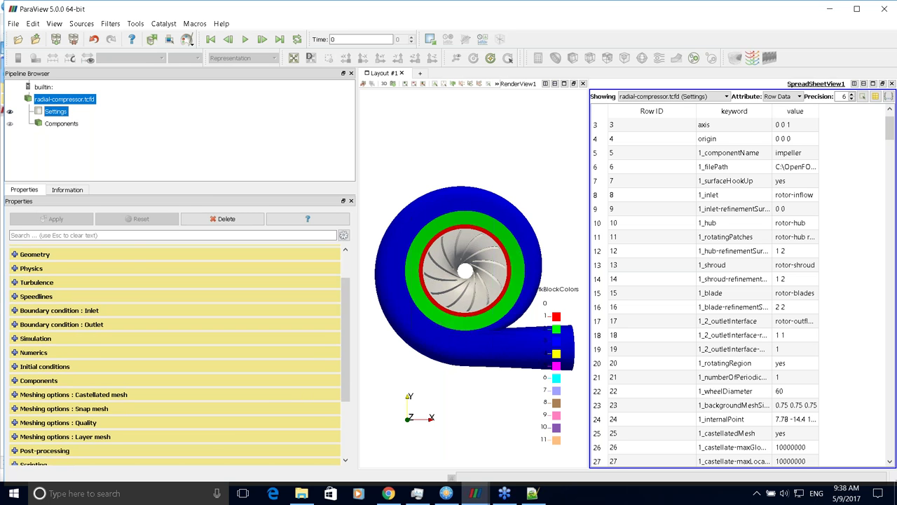
- Examine the Speedlines settings, including rotation speeds, speedline points and iterations per point
scroll(345, 320, down, 1)
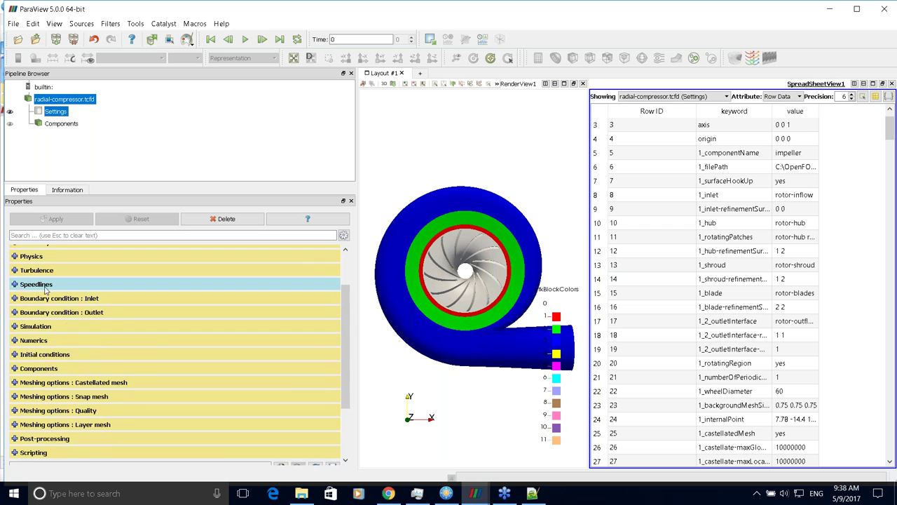
click(15, 285)
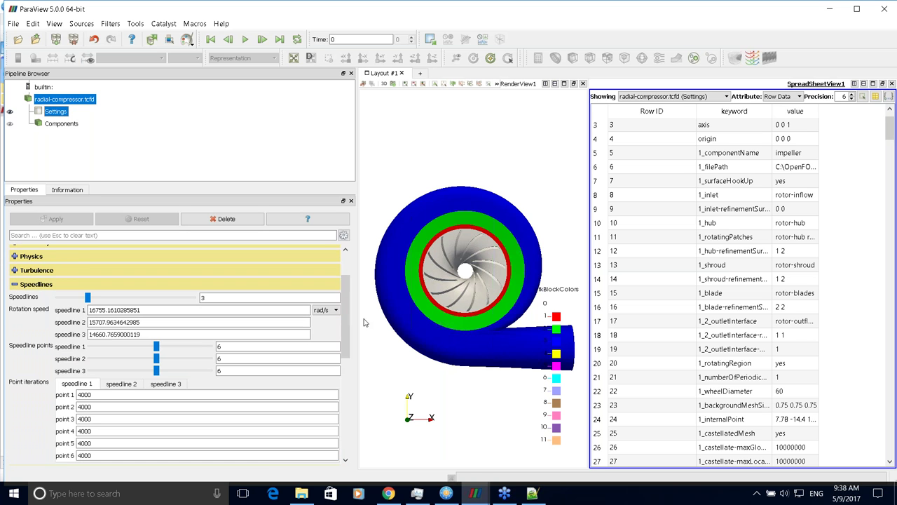
scroll(345, 327, down, 2)
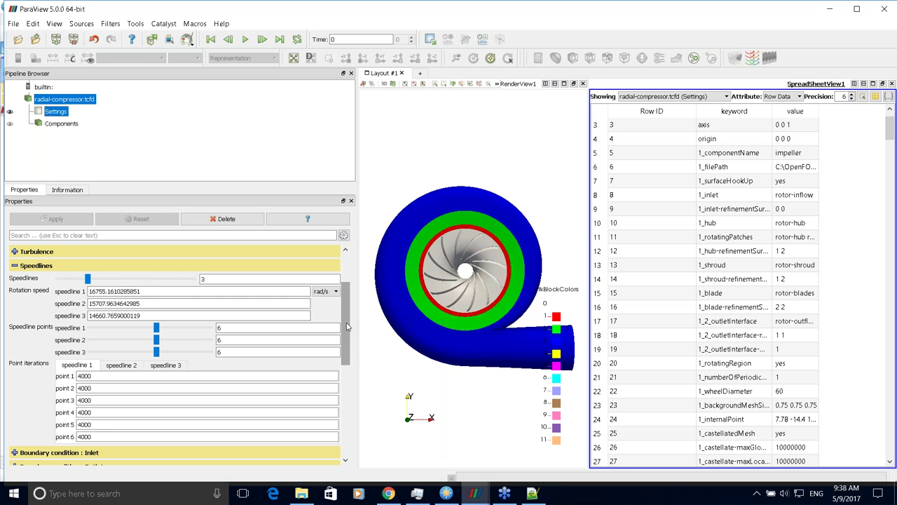
drag(346, 326, 346, 324)
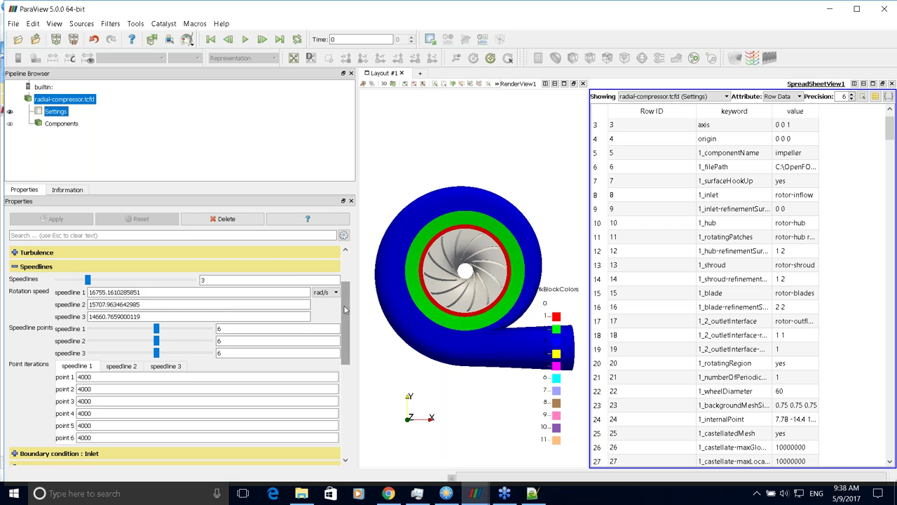
- Review the number of points per speedline and the solver iterations assigned to each point
drag(346, 316, 346, 328)
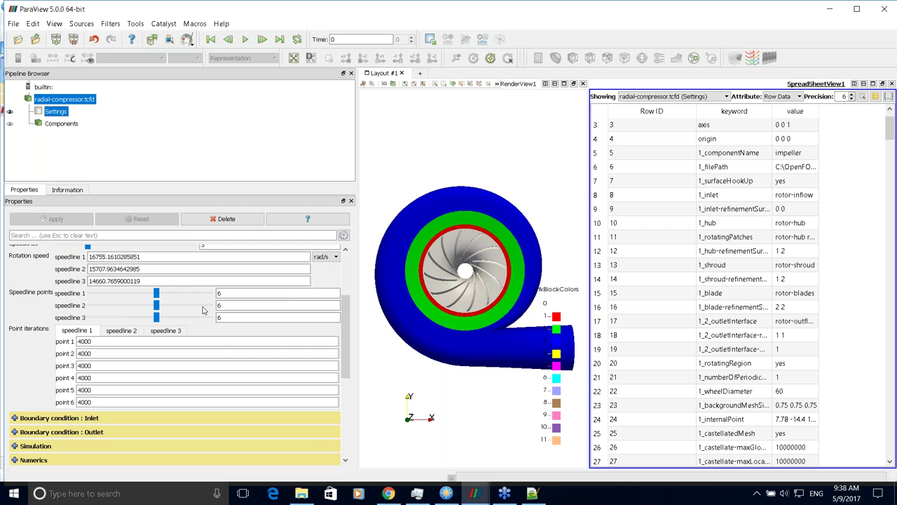
drag(345, 330, 345, 334)
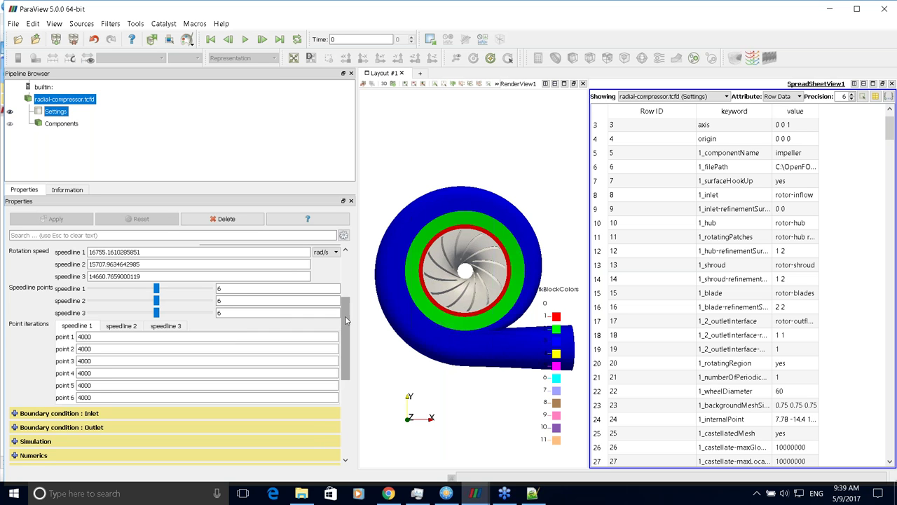
scroll(346, 309, up, 2)
scroll(345, 309, down, 2)
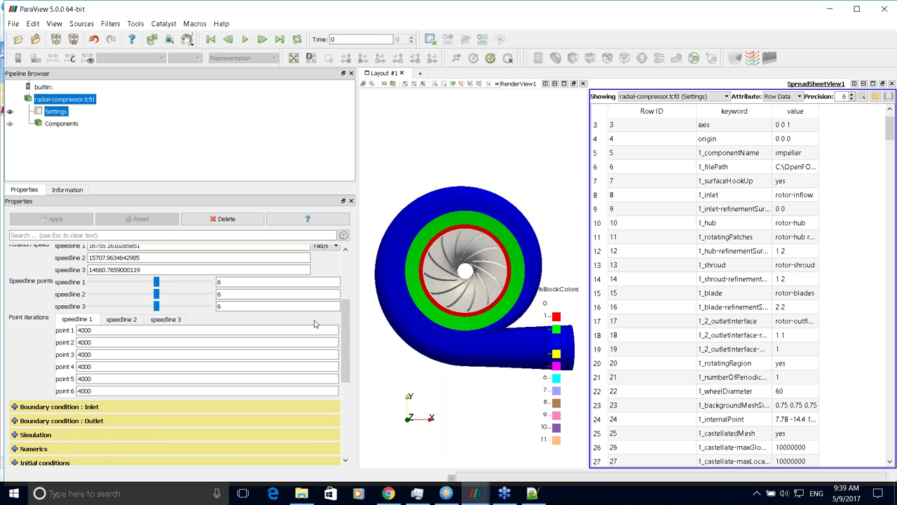
scroll(143, 333, down, 1)
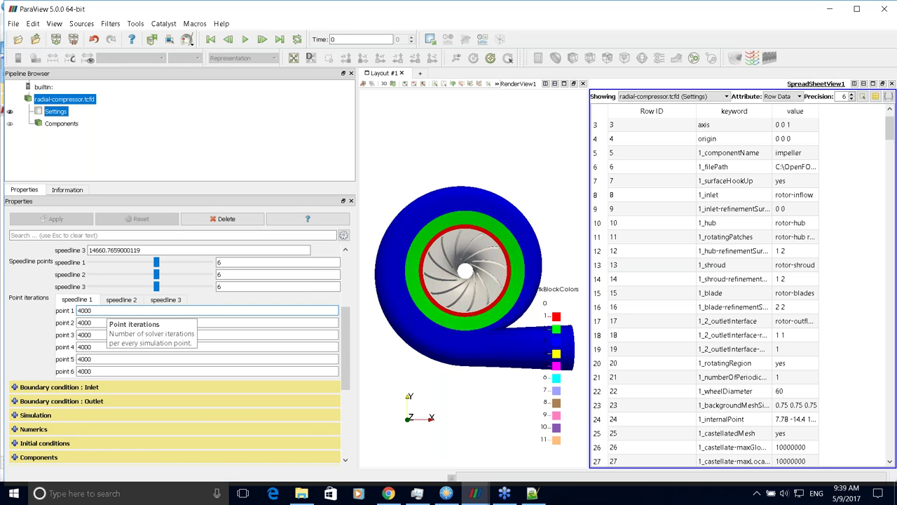
scroll(343, 327, up, 3)
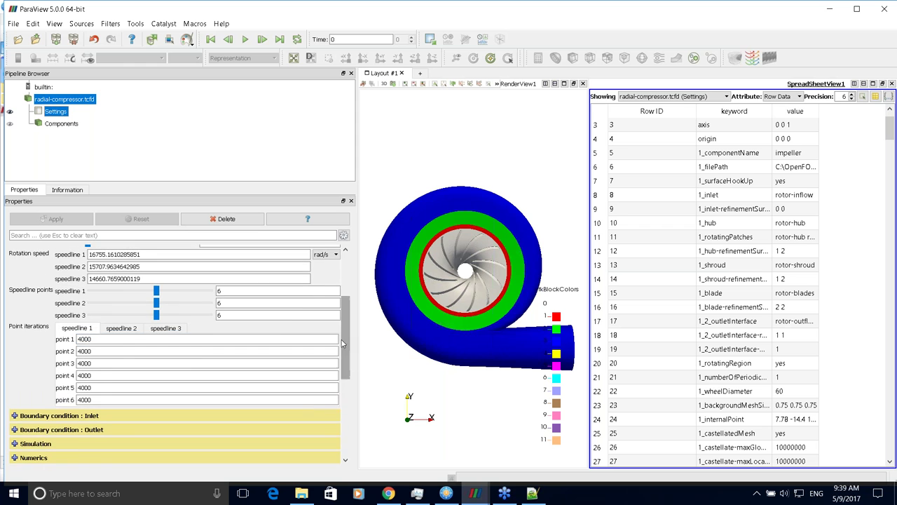
scroll(348, 325, up, 1)
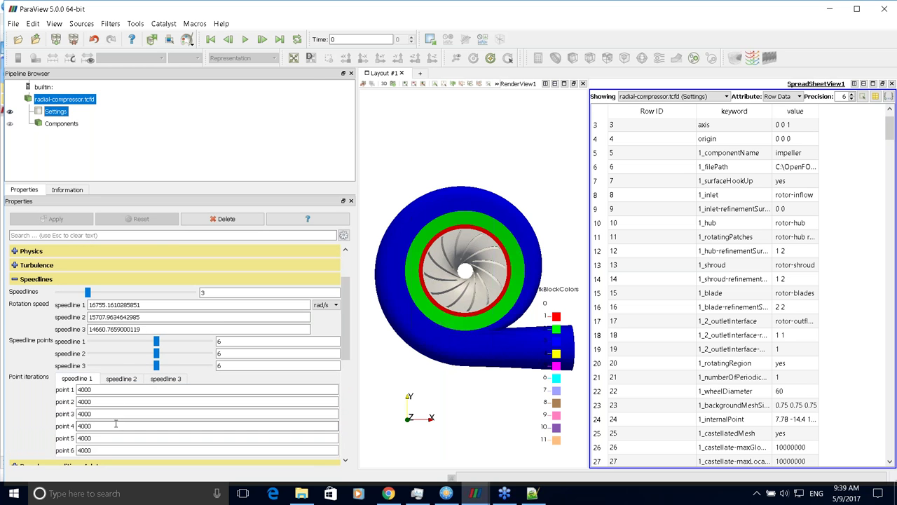
drag(344, 344, 346, 363)
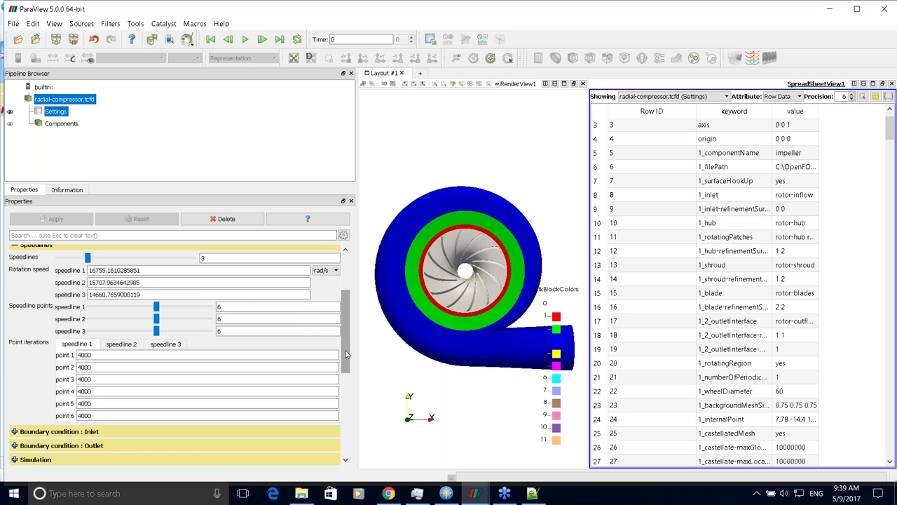
- Examine the inlet boundary condition, including total pressure and total temperature for each speedline point
click(15, 248)
click(15, 258)
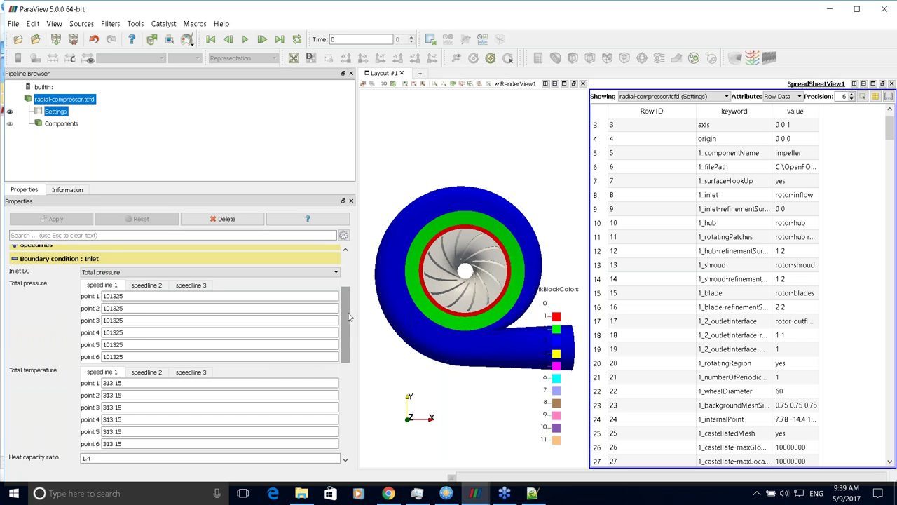
scroll(345, 323, down, 1)
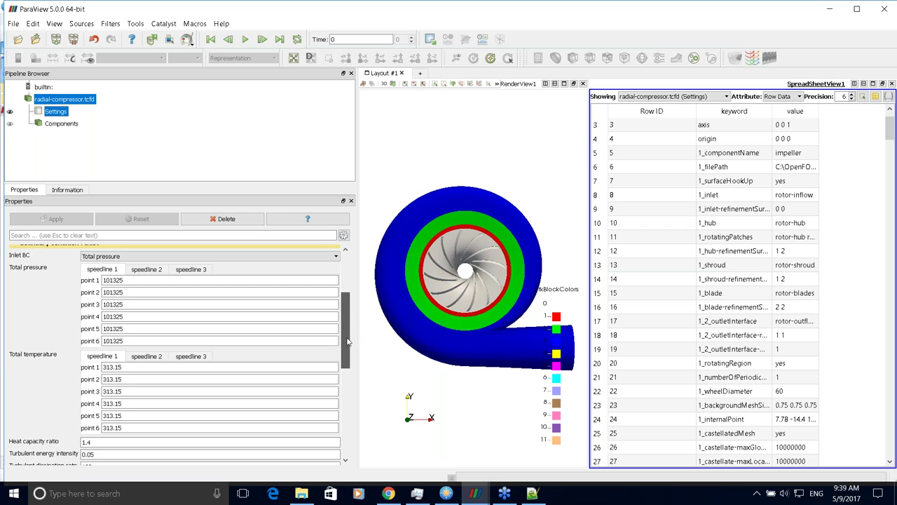
scroll(346, 329, up, 3)
click(46, 305)
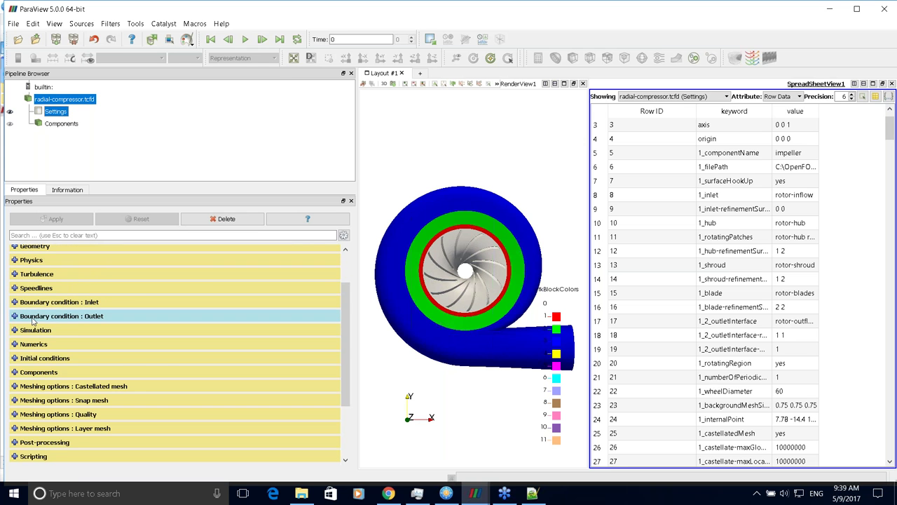
- Examine the outlet boundary condition, including the available outlet types, relaxation and resistance values per point
click(49, 315)
drag(343, 335, 343, 350)
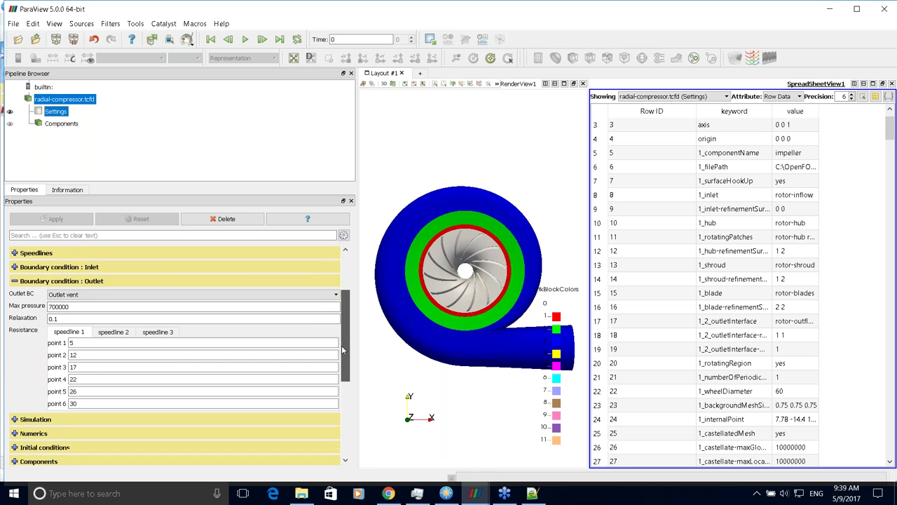
click(53, 319)
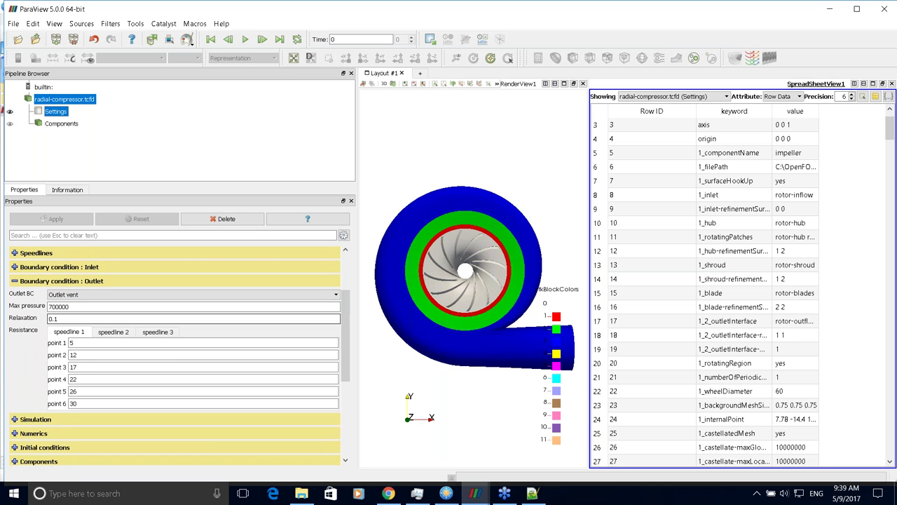
click(91, 296)
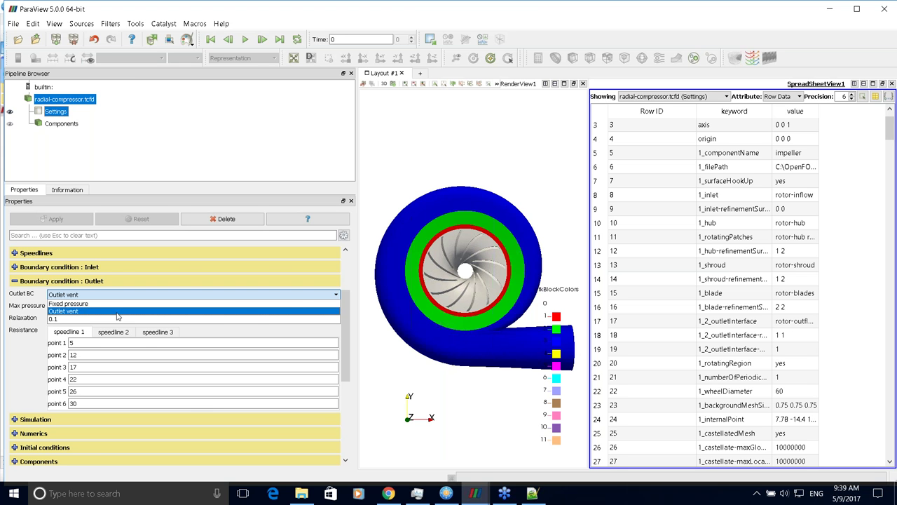
click(255, 313)
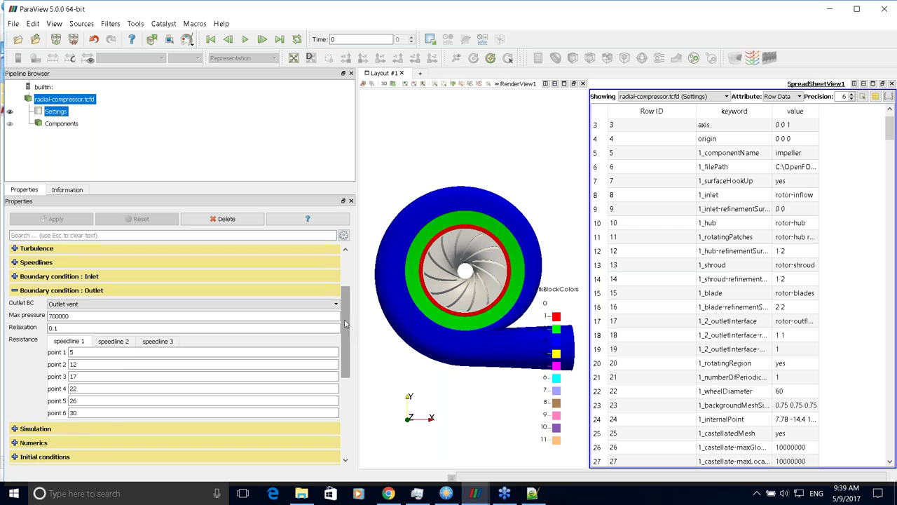
drag(344, 313, 344, 323)
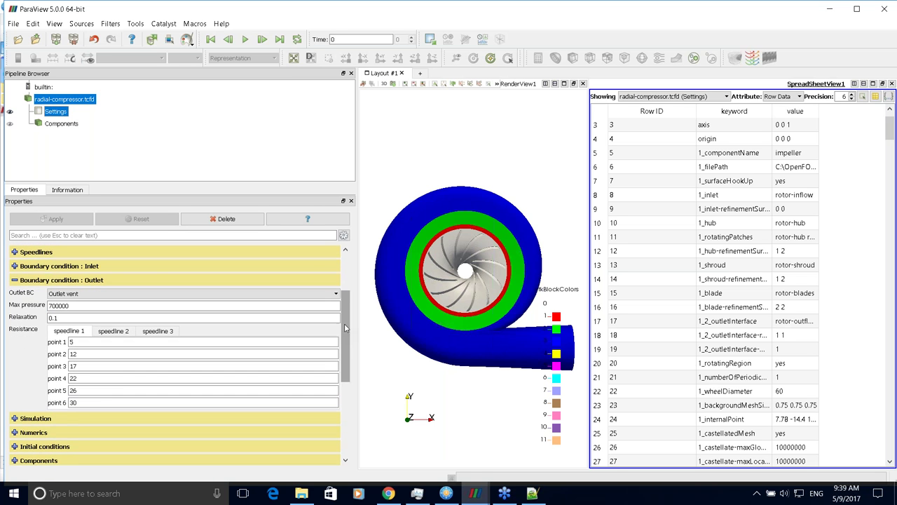
click(18, 279)
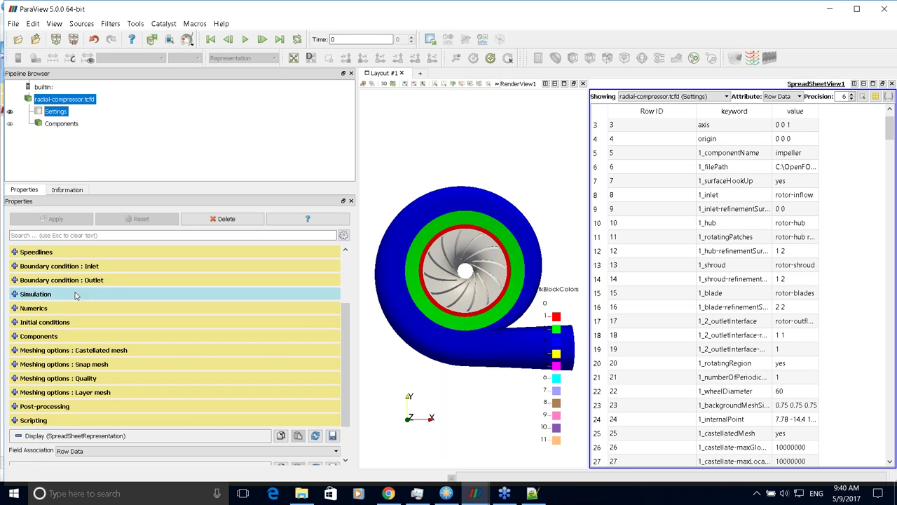
- Set the number of processors to 4 in the Simulation settings
click(15, 294)
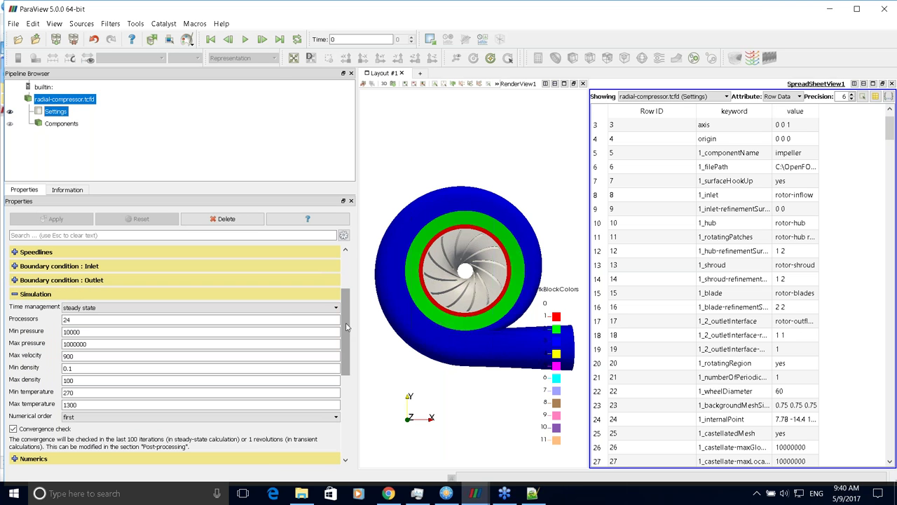
scroll(342, 328, down, 1)
double_click(87, 311)
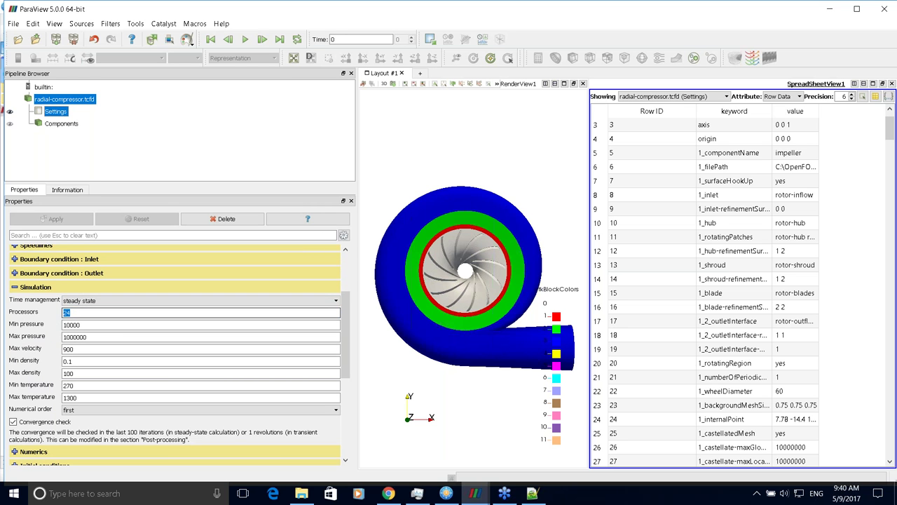
text(4)
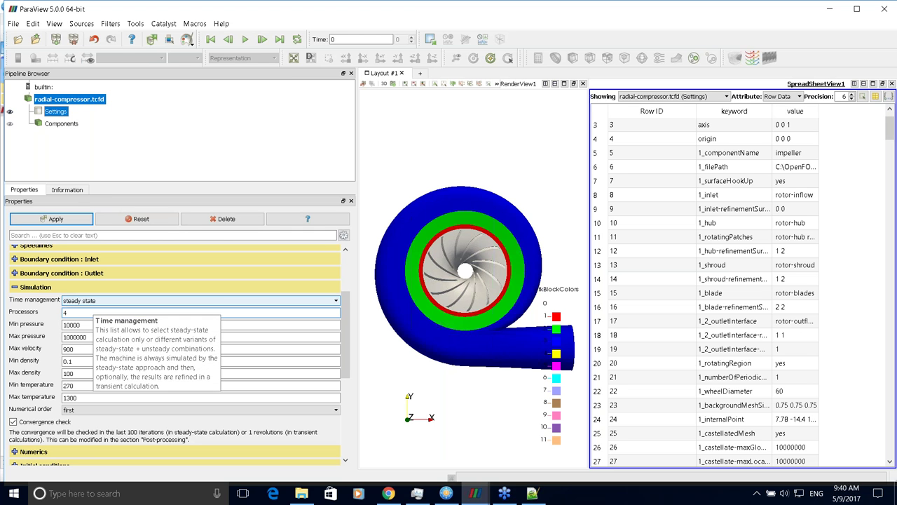
click(97, 325)
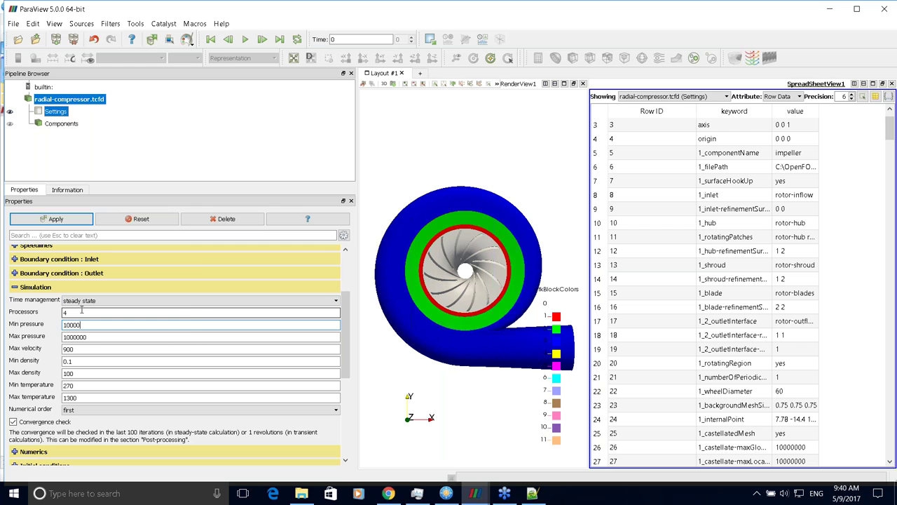
click(87, 311)
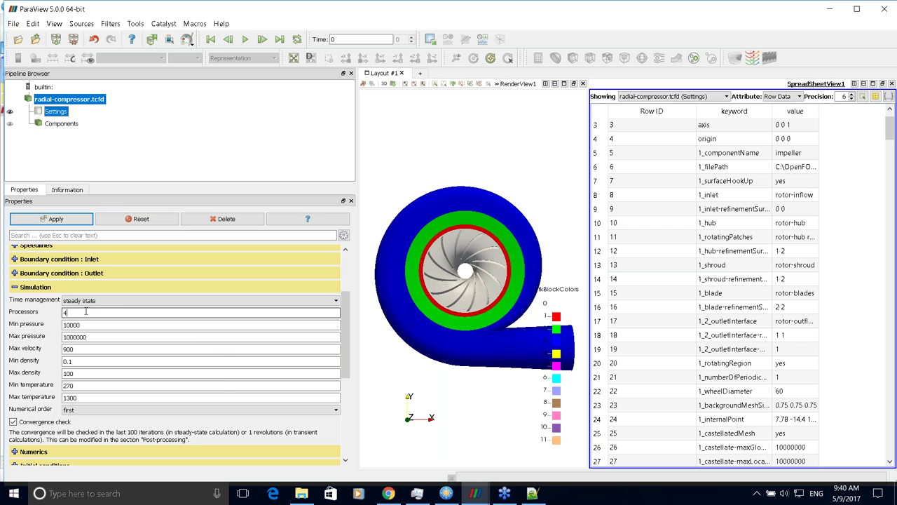
mouse_move(113, 314)
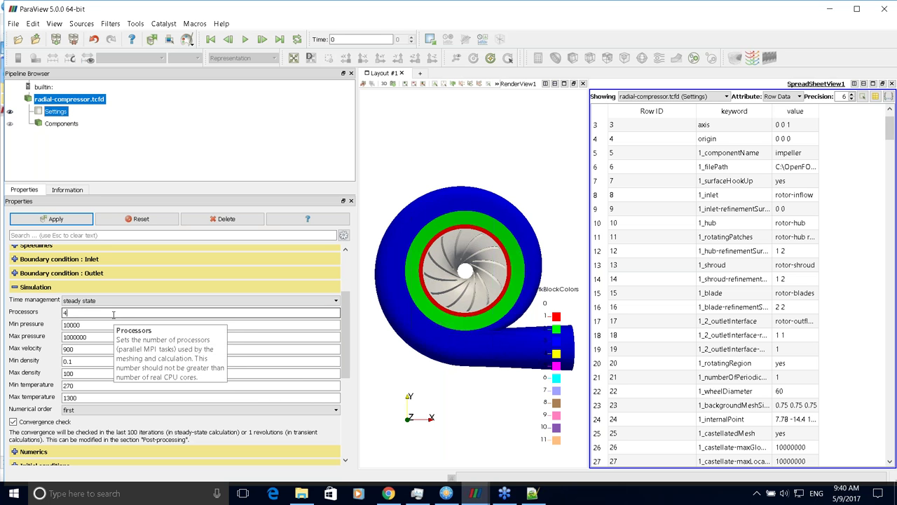
- Check the available time management options for the simulation, then collapse the Simulation settings
click(103, 301)
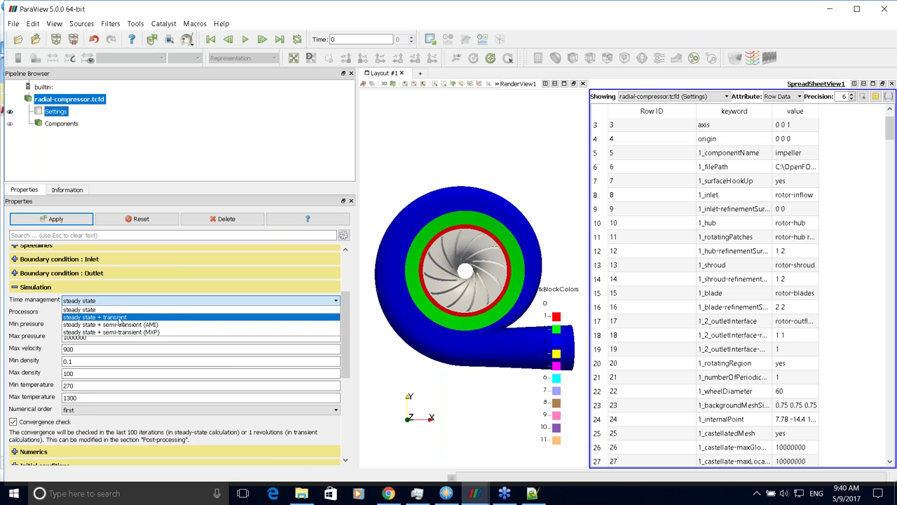
click(127, 290)
click(126, 289)
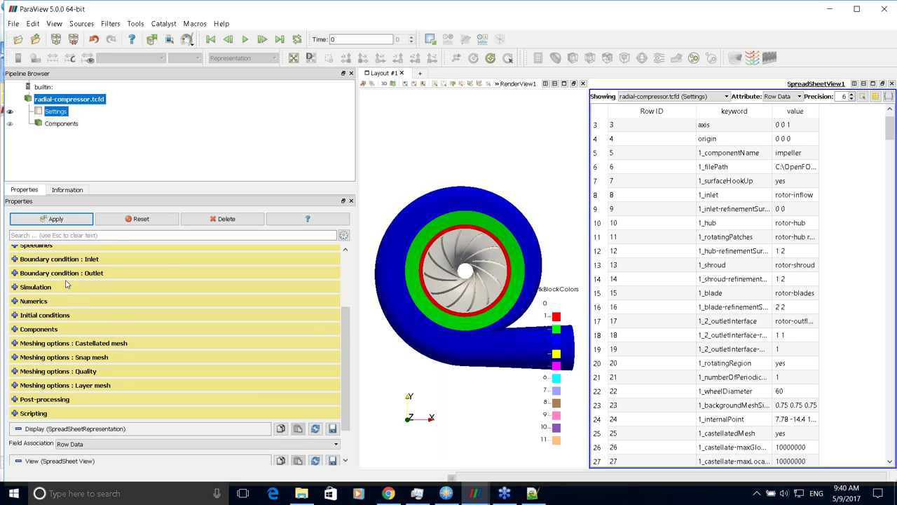
- Examine the relaxation factors in Numerics and the initial pressure, velocity, temperature and turbulence values in Initial conditions
click(51, 301)
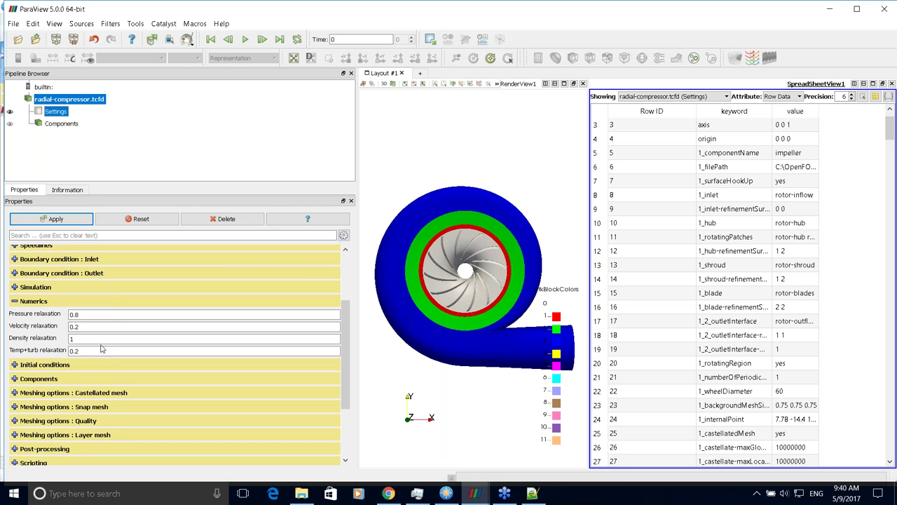
scroll(118, 278, down, 2)
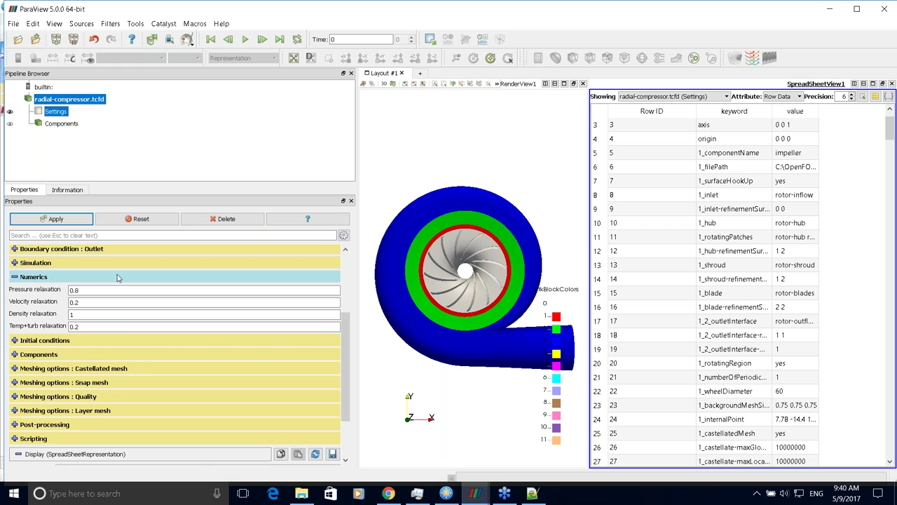
click(34, 277)
click(26, 291)
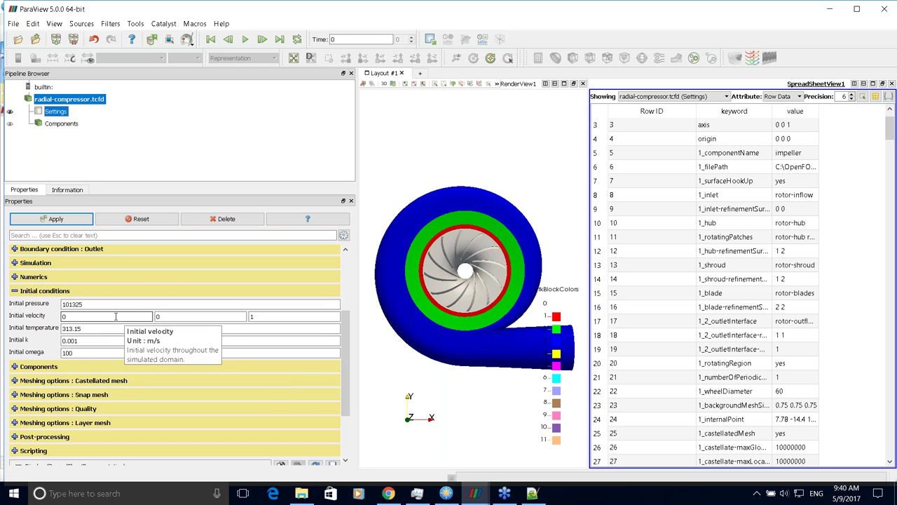
click(43, 291)
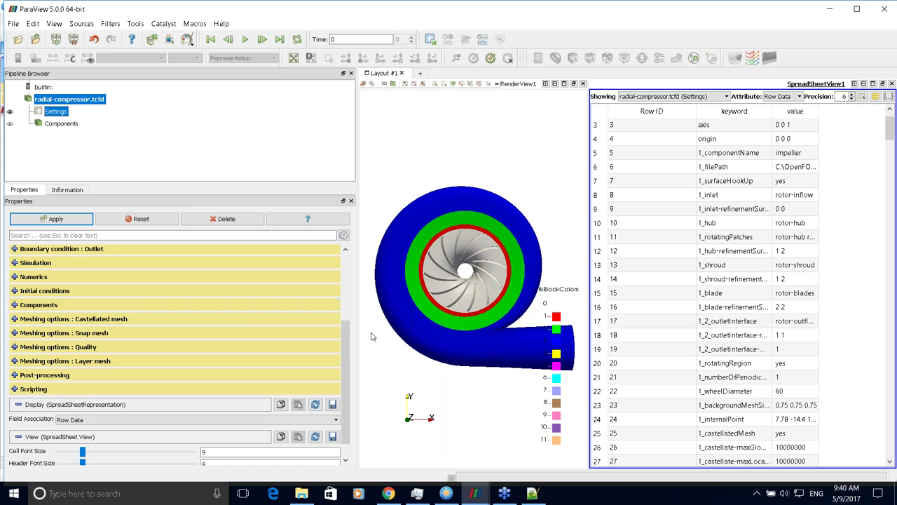
- Expand the Components settings and widen the properties area to show component1's geometry source and patches
scroll(343, 347, down, 1)
click(15, 302)
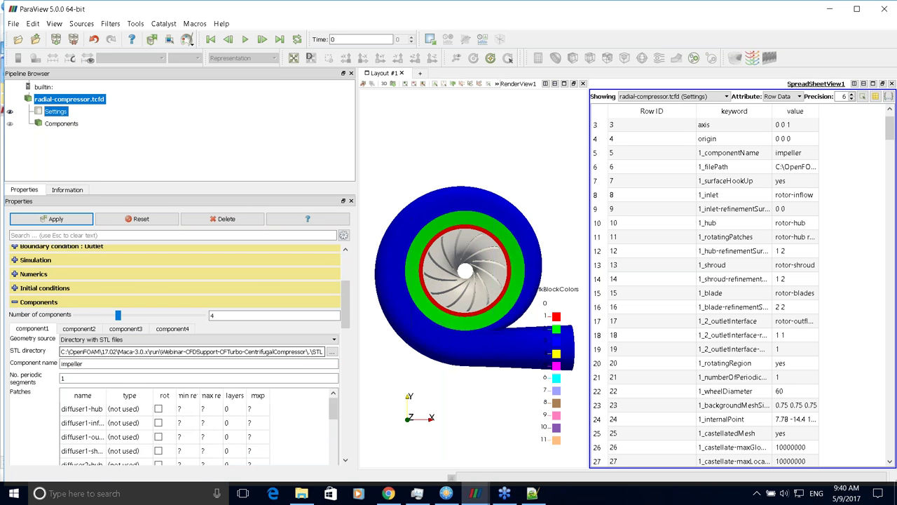
drag(362, 304, 399, 306)
scroll(390, 317, down, 2)
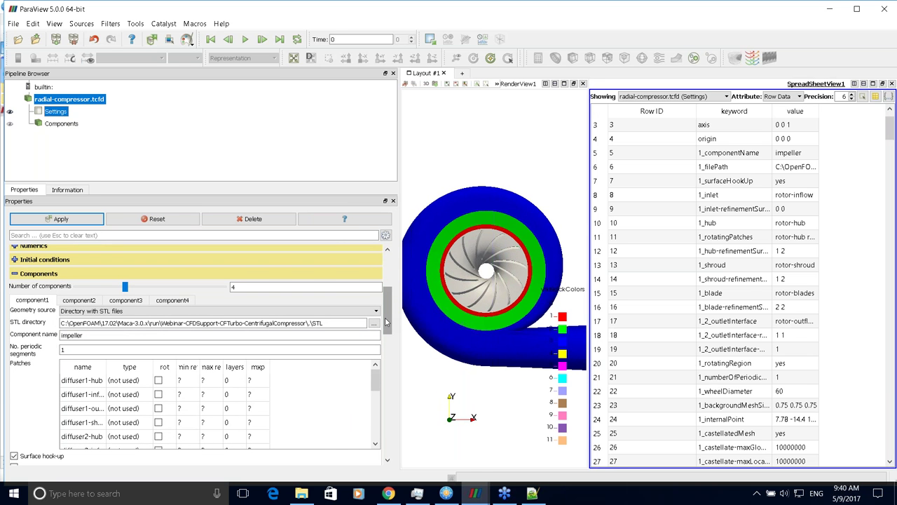
scroll(385, 316, down, 2)
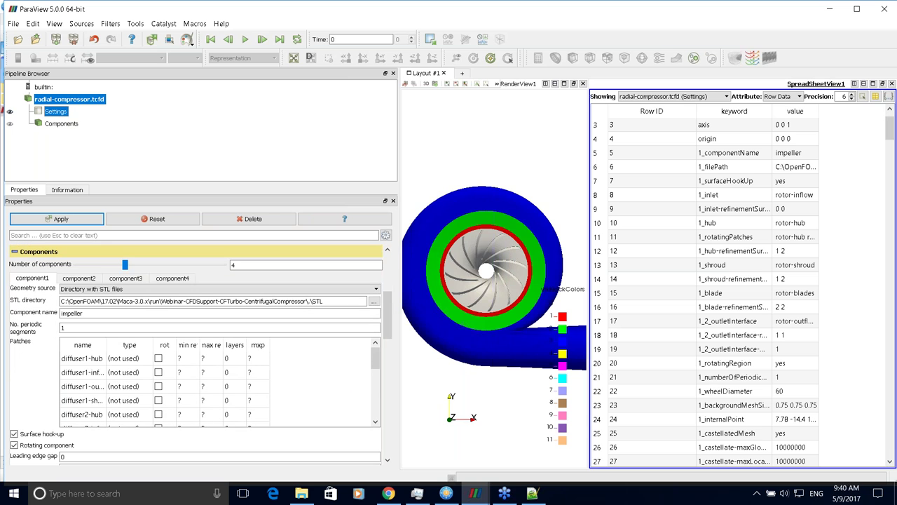
- Inspect the compressor model from another angle and look through the settings of the individual components, returning to component1
mouse_move(476, 254)
mouse_down()
mouse_move(480, 336)
mouse_move(487, 253)
mouse_up()
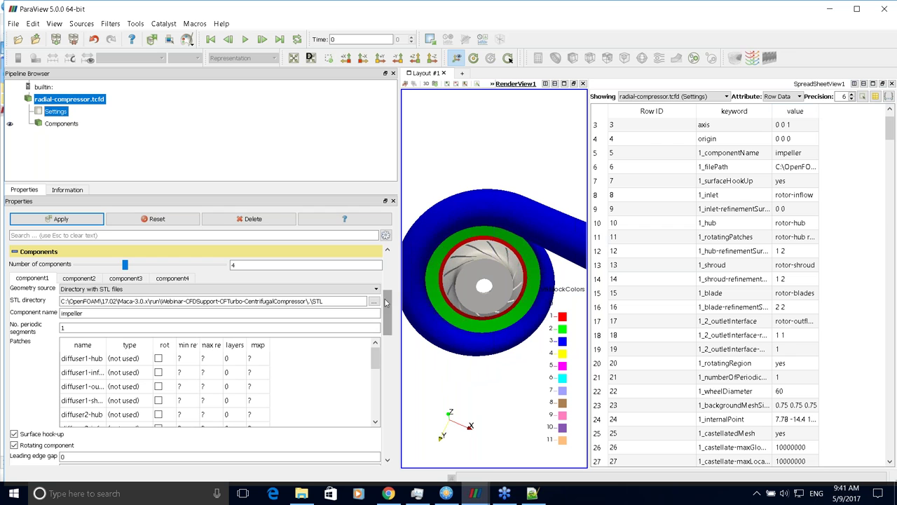
click(117, 279)
click(175, 279)
click(42, 279)
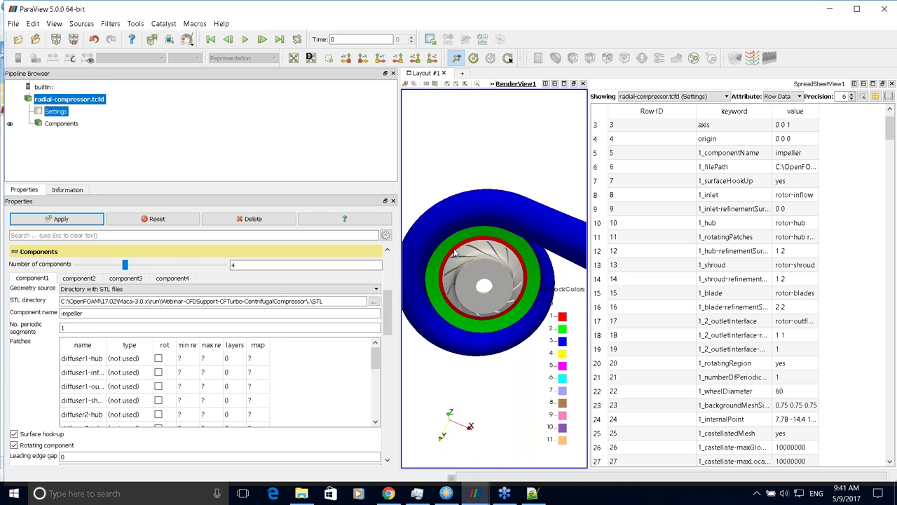
scroll(386, 313, down, 1)
scroll(386, 313, up, 2)
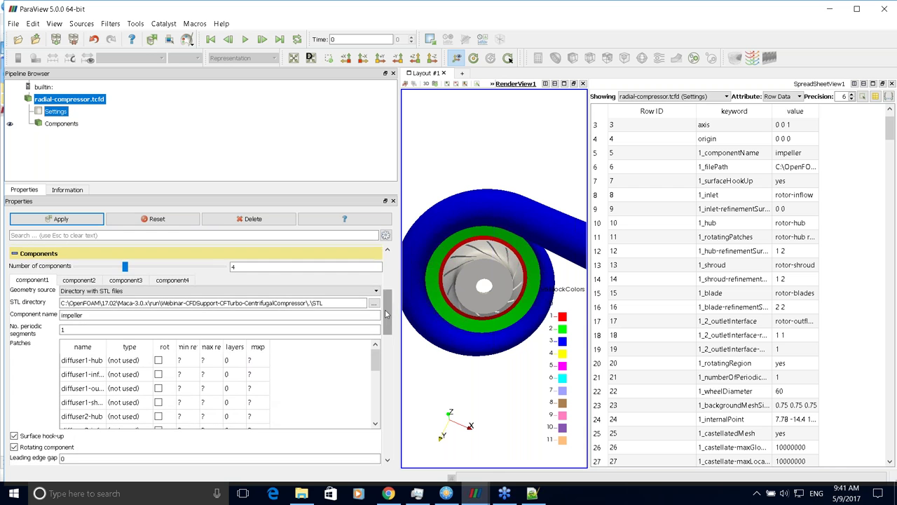
mouse_move(387, 316)
mouse_down()
mouse_move(387, 325)
mouse_move(384, 316)
mouse_up()
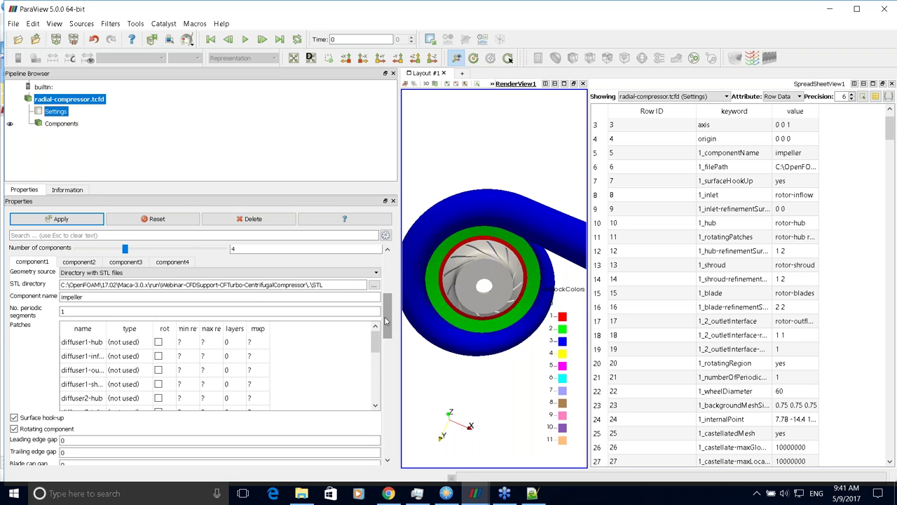
- Examine component3's patch types and refinement values, widening the patch table's min ref and max ref columns
click(79, 262)
click(124, 262)
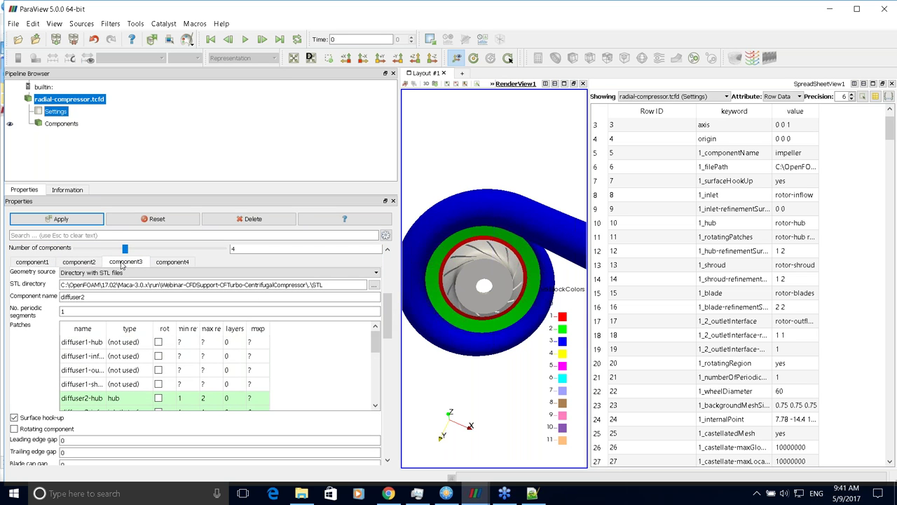
drag(384, 325, 373, 317)
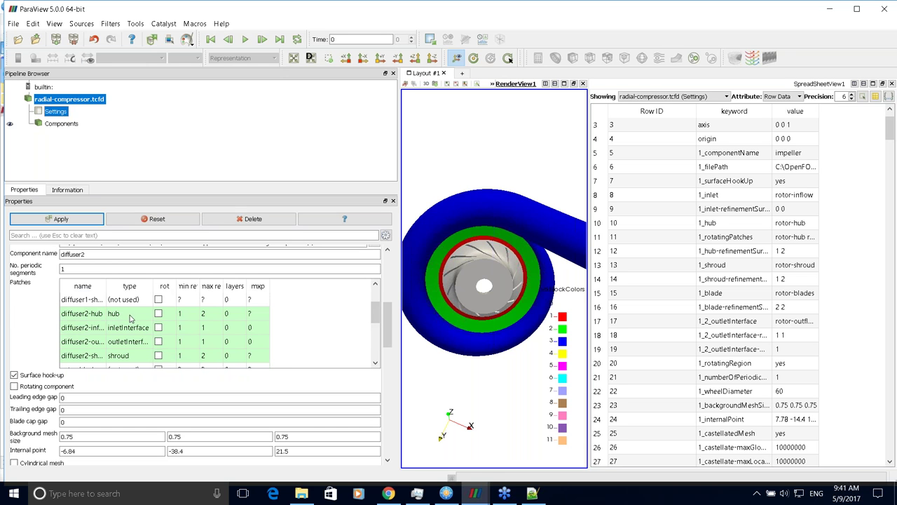
drag(201, 282, 250, 285)
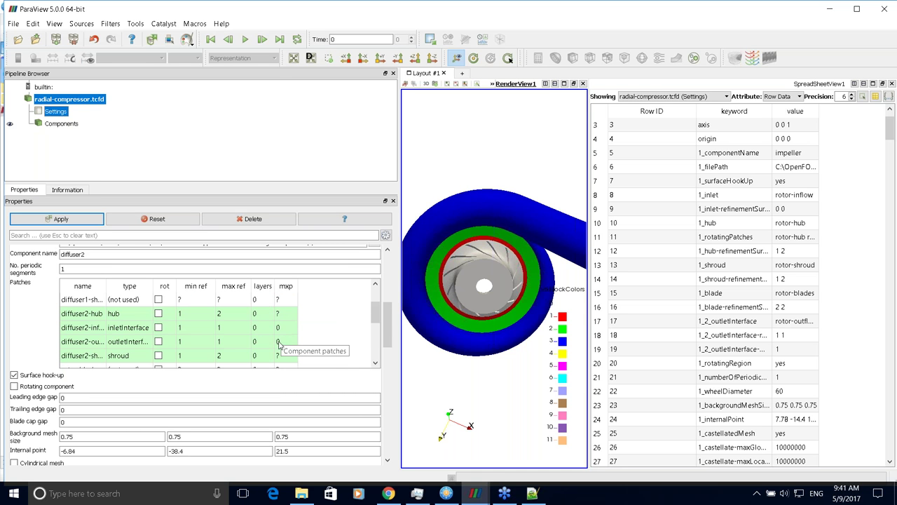
drag(375, 317, 375, 300)
drag(452, 293, 390, 321)
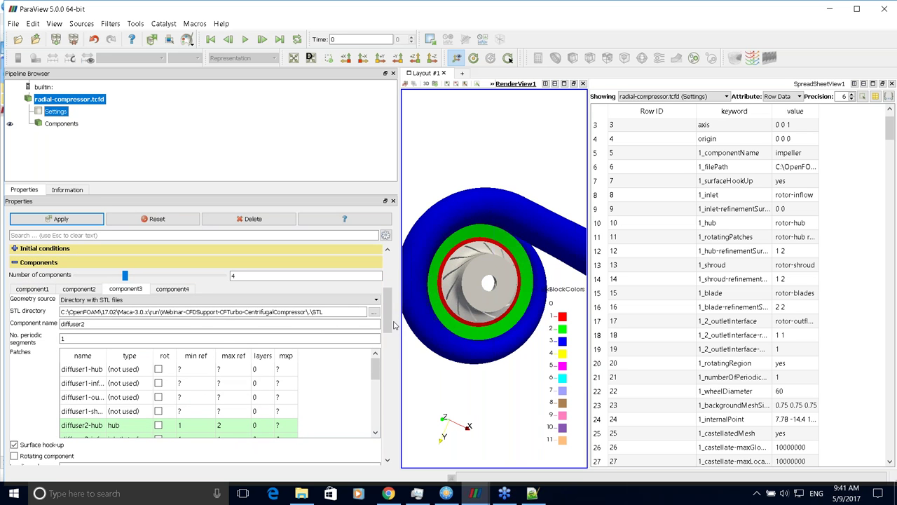
- Check the STL directory browser and the available geometry source options for component3 without changing either
click(374, 311)
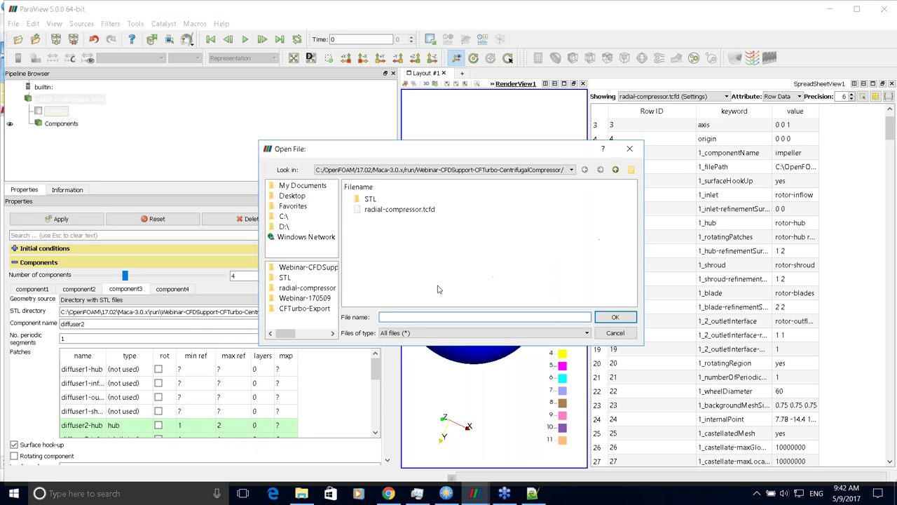
click(616, 332)
click(375, 301)
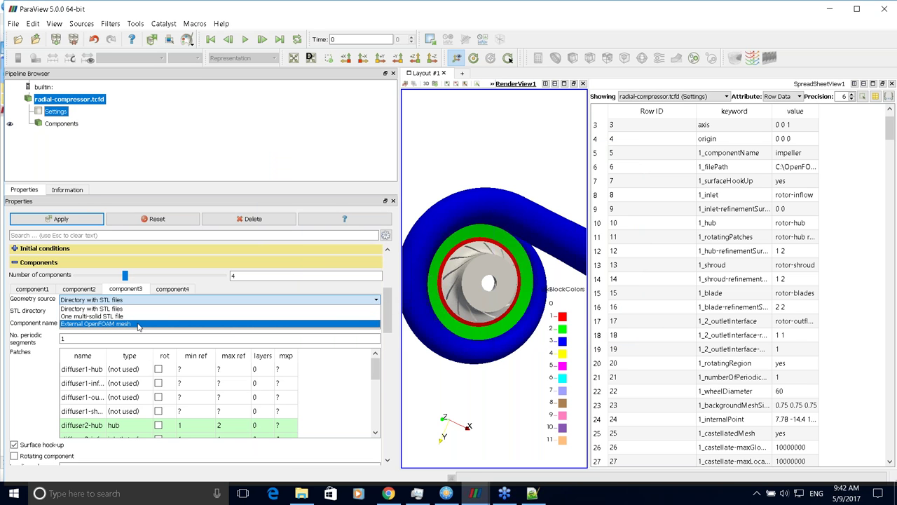
click(214, 289)
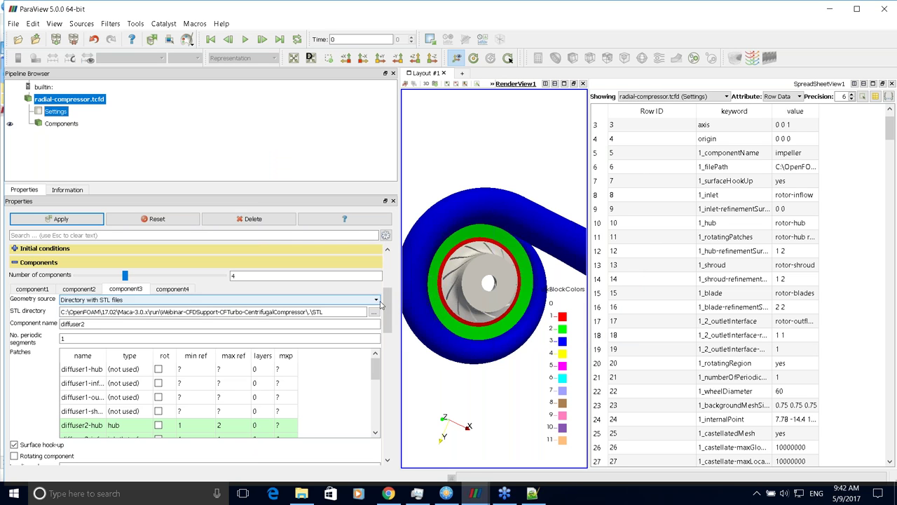
- Review component3's background mesh size, then inspect the interfaces between components in the enlarged component map and close it
scroll(386, 311, down, 2)
drag(386, 311, 388, 342)
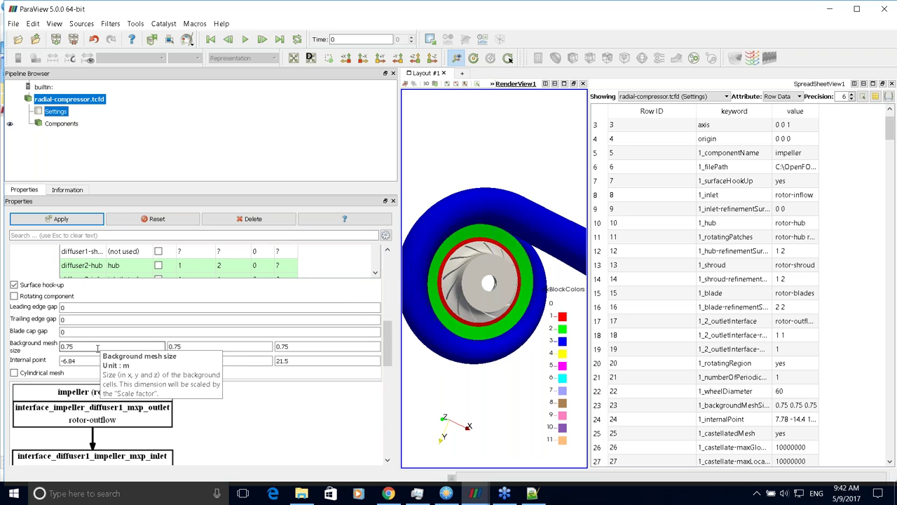
drag(391, 330, 391, 362)
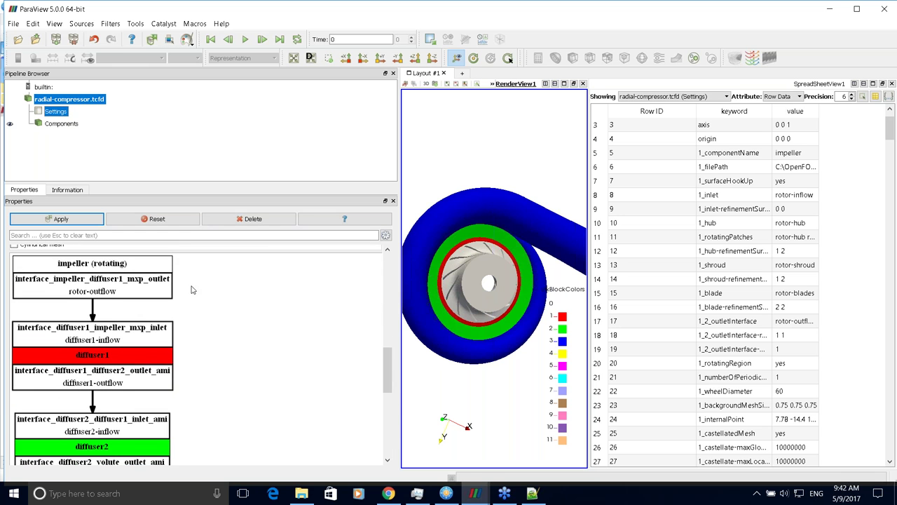
double_click(203, 348)
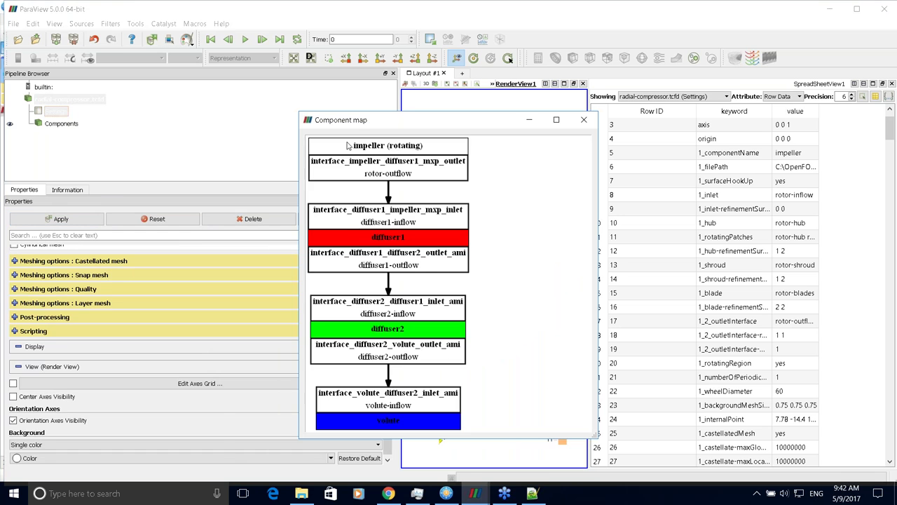
drag(382, 121, 190, 91)
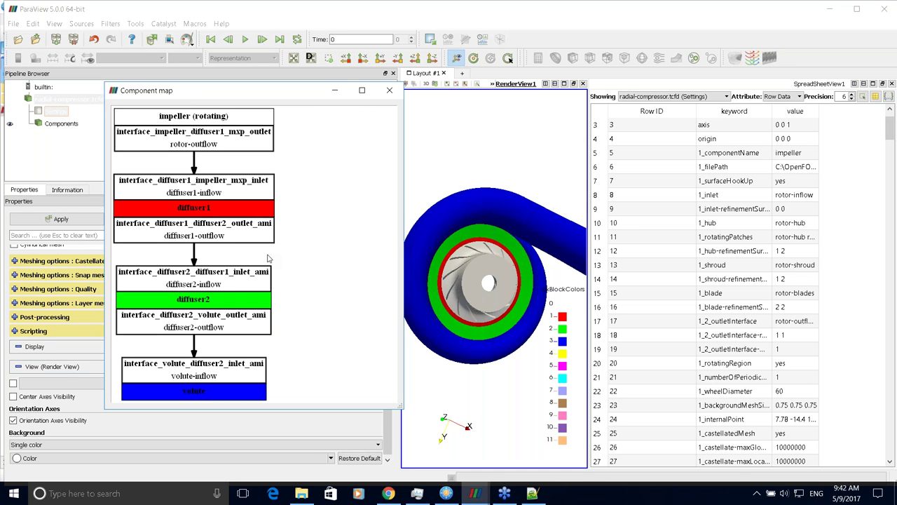
drag(263, 96, 311, 92)
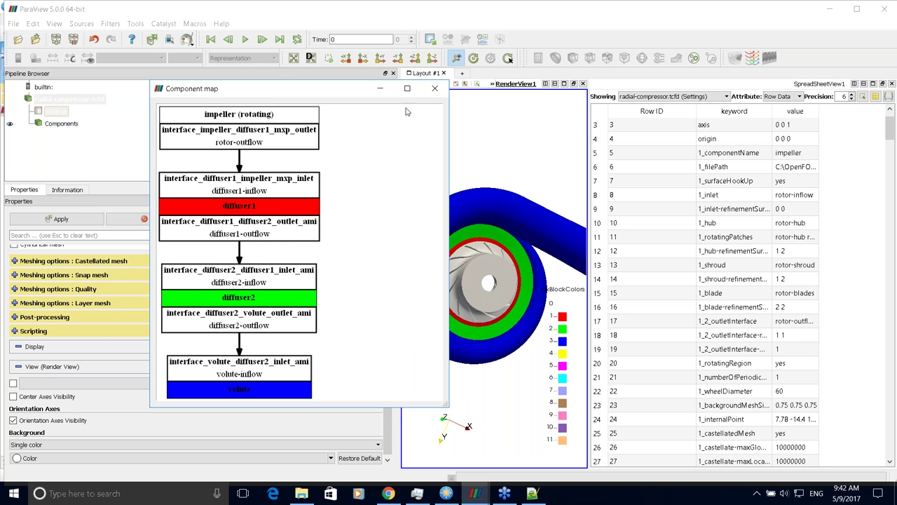
click(434, 89)
- Expand the Post-processing settings and examine the efficiency probes and averaging window
drag(389, 367, 389, 420)
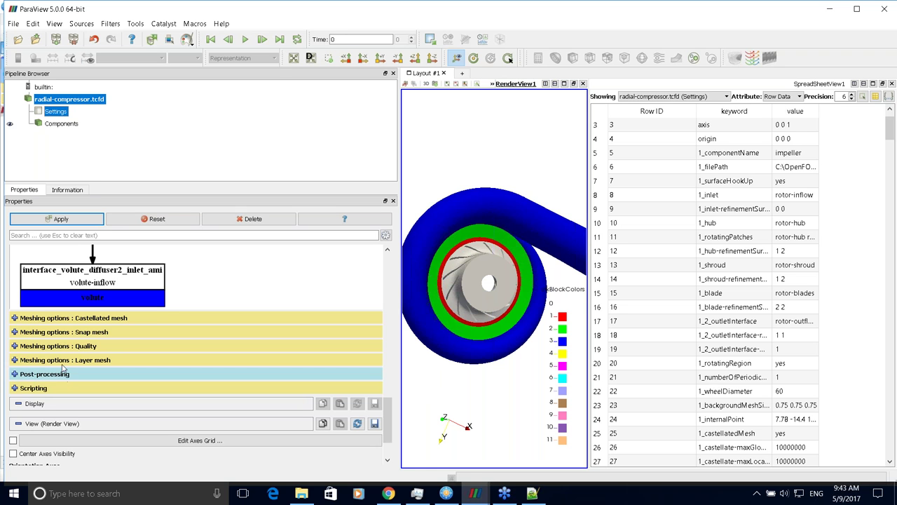
scroll(387, 421, down, 1)
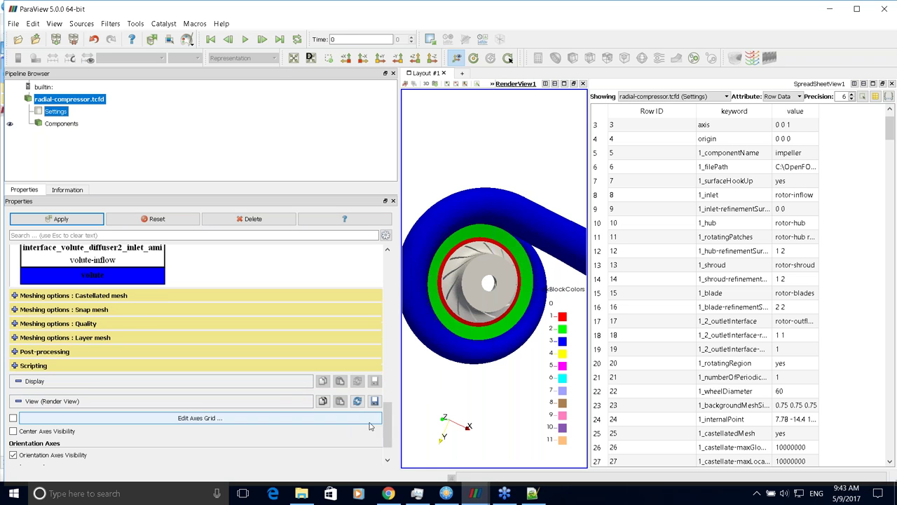
click(17, 354)
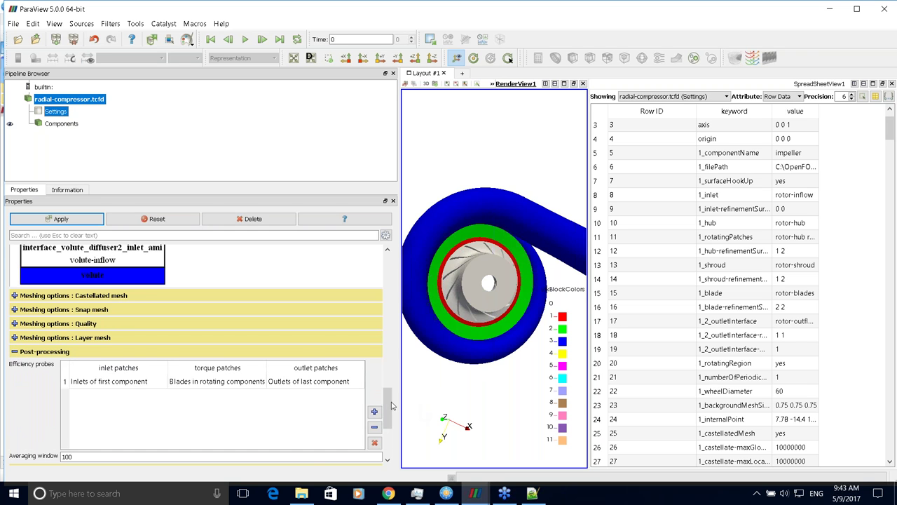
scroll(391, 413, down, 3)
drag(434, 331, 462, 337)
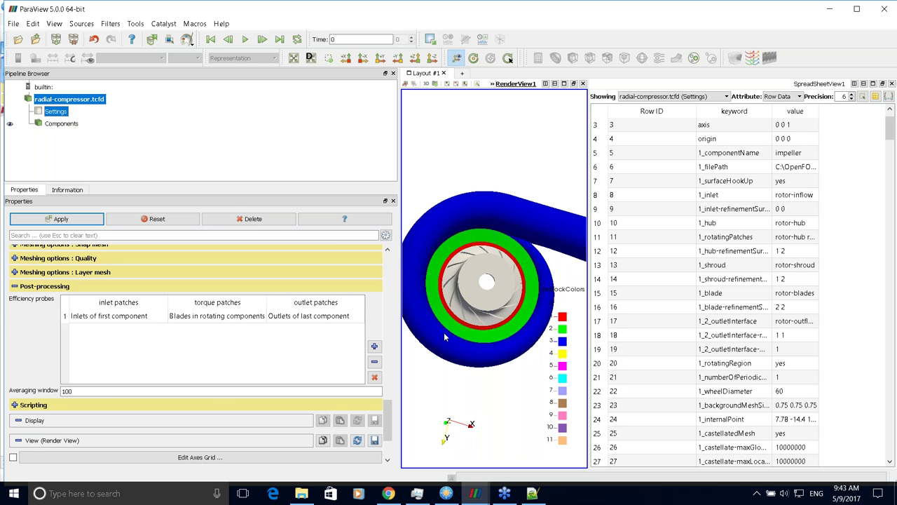
- Collapse Post-processing and expand Scripting to examine the table for user-defined script files and execution points
click(14, 286)
click(29, 328)
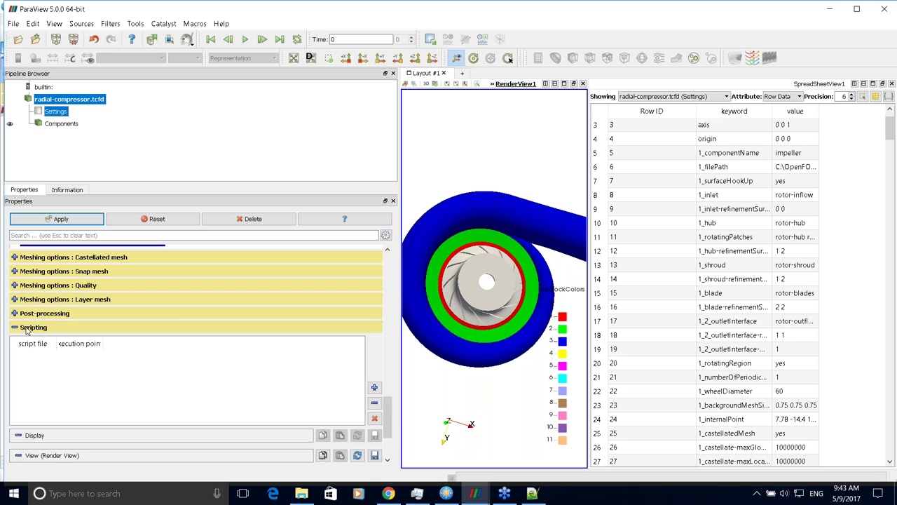
drag(389, 401, 389, 409)
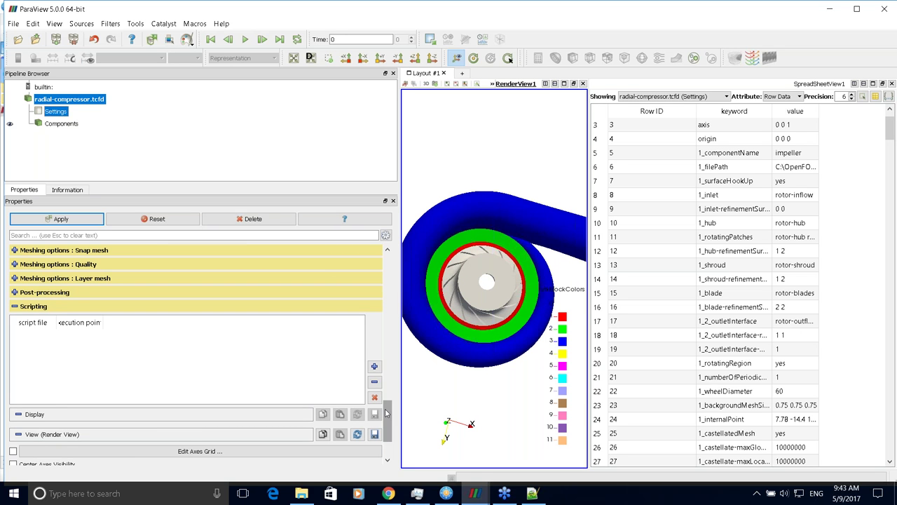
scroll(385, 408, up, 3)
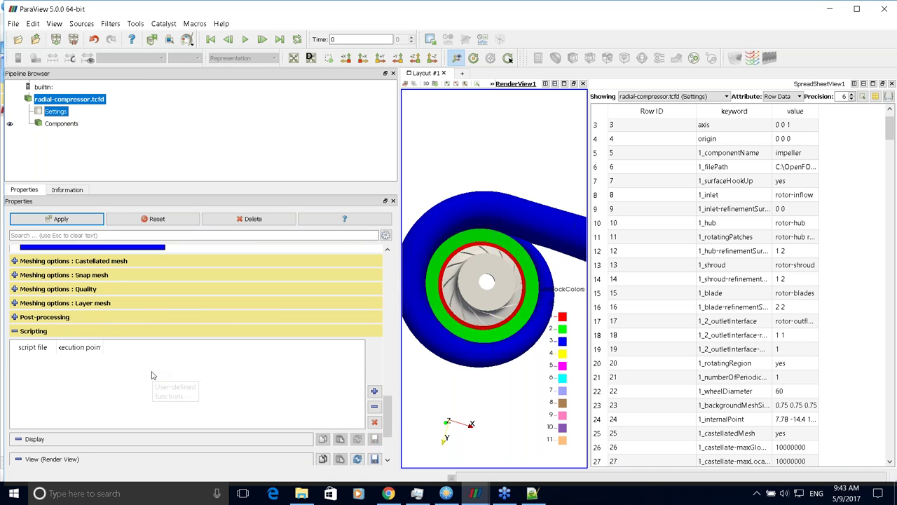
- Apply the radial-compressor.tcfd settings and narrow the properties area to give the compressor view more room
drag(385, 410, 390, 275)
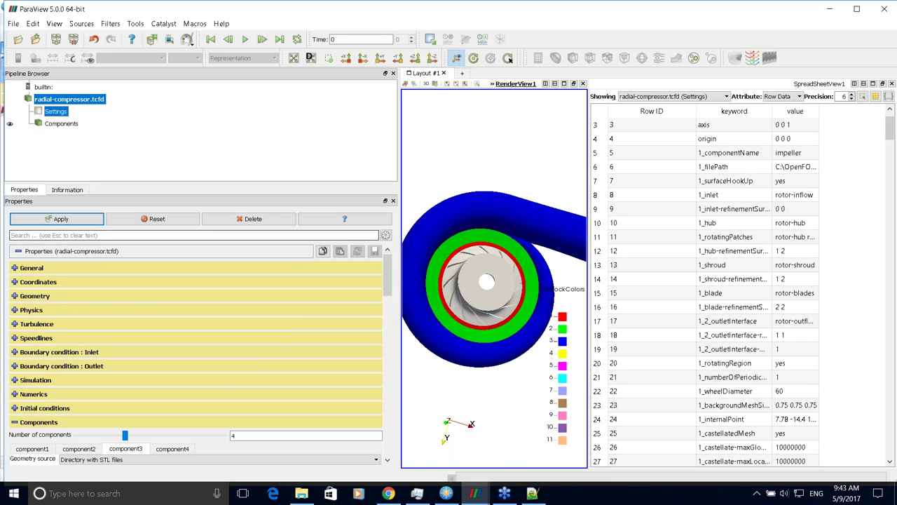
click(78, 220)
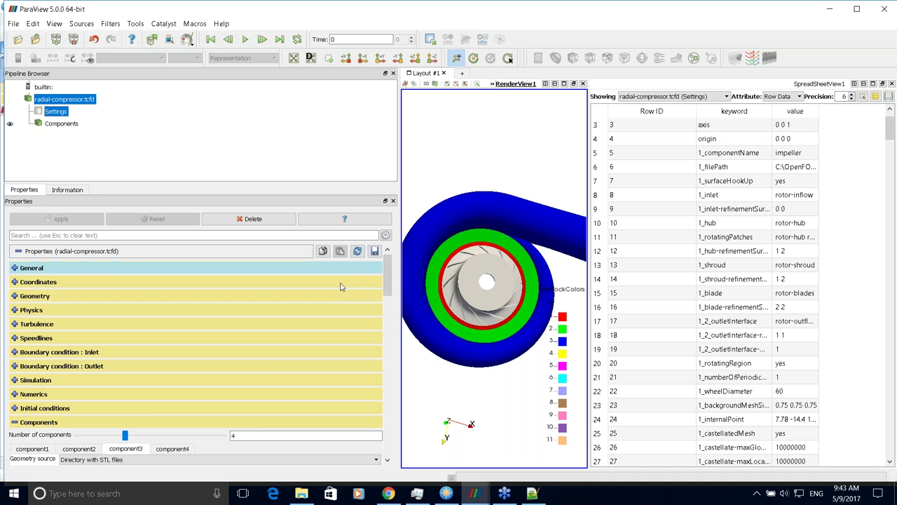
drag(388, 279, 219, 280)
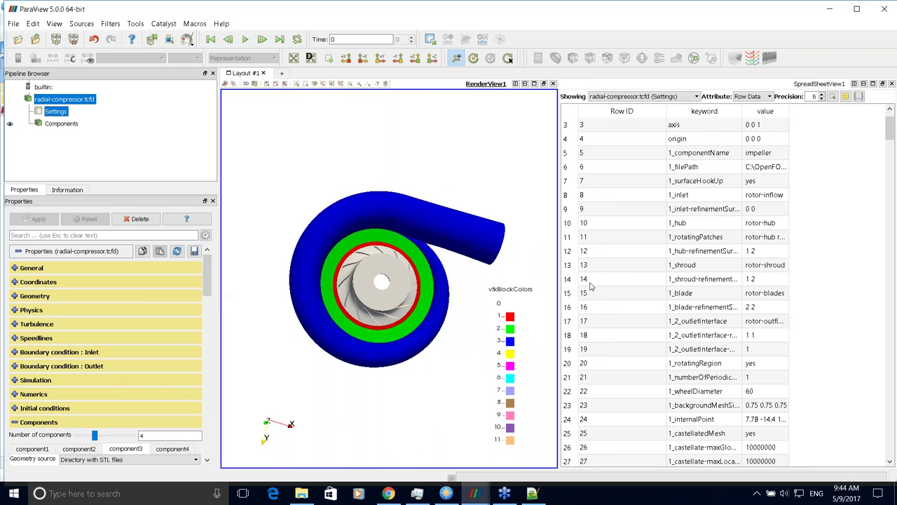
drag(554, 287, 515, 287)
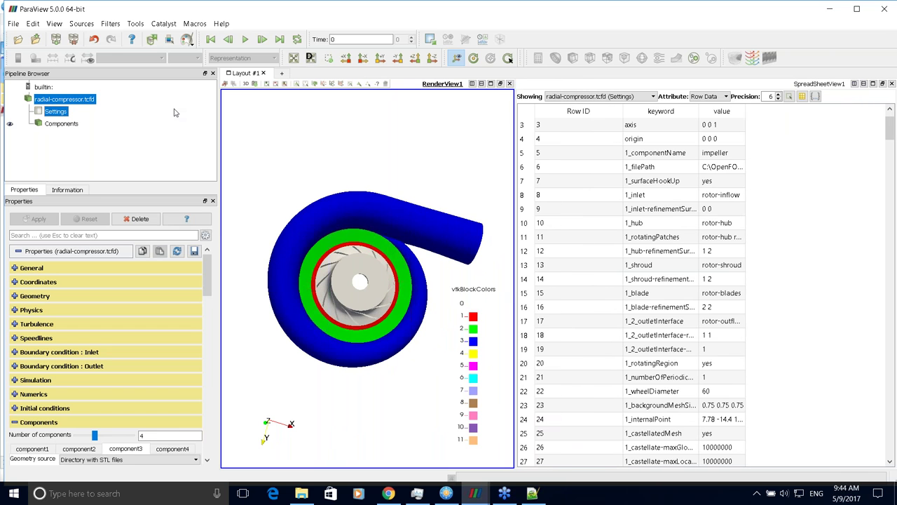
- Add a TCFD manager to the case's Settings and apply myCase as its directory name
click(56, 115)
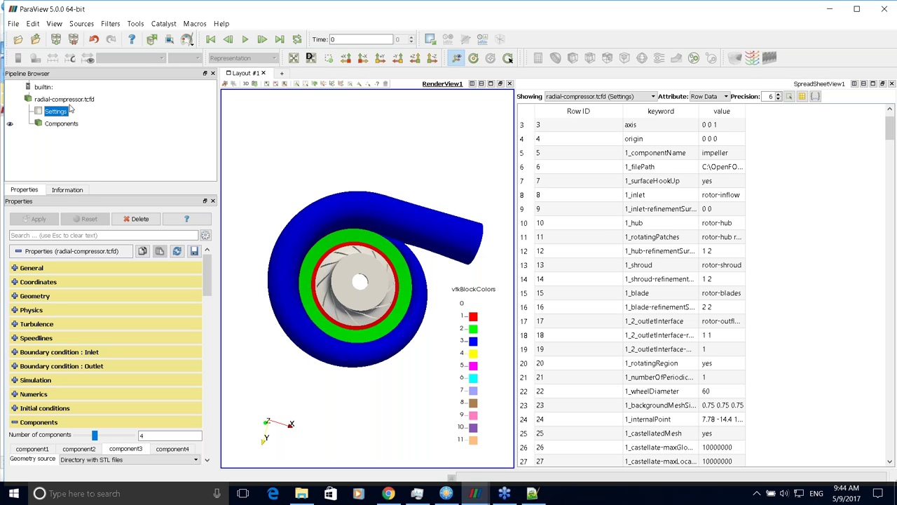
click(751, 61)
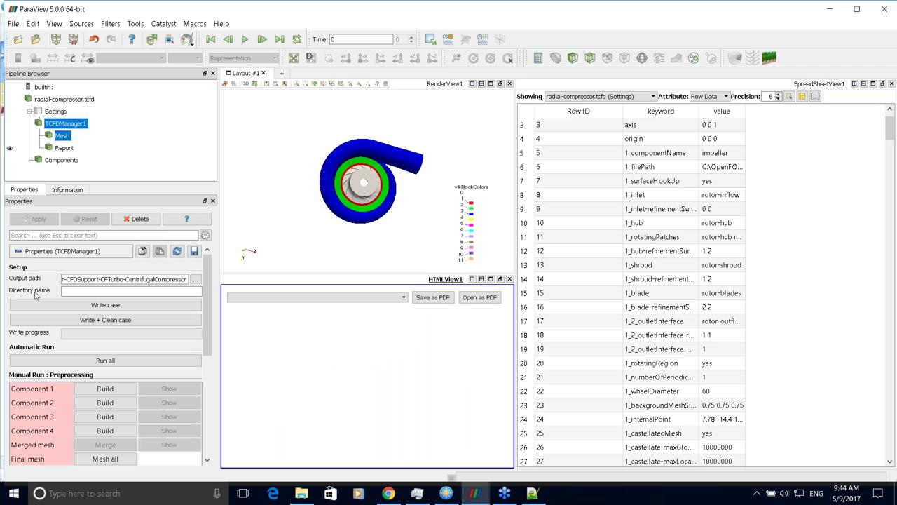
click(75, 291)
text(myC)
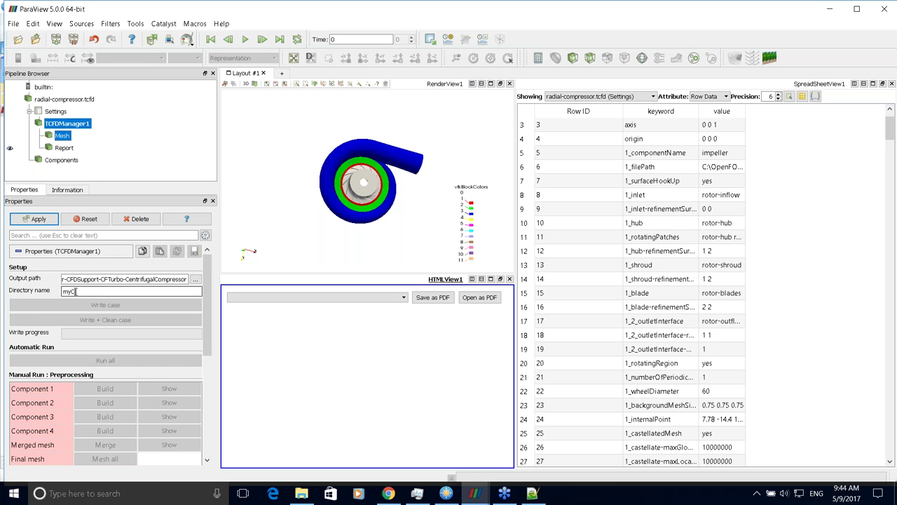
click(42, 220)
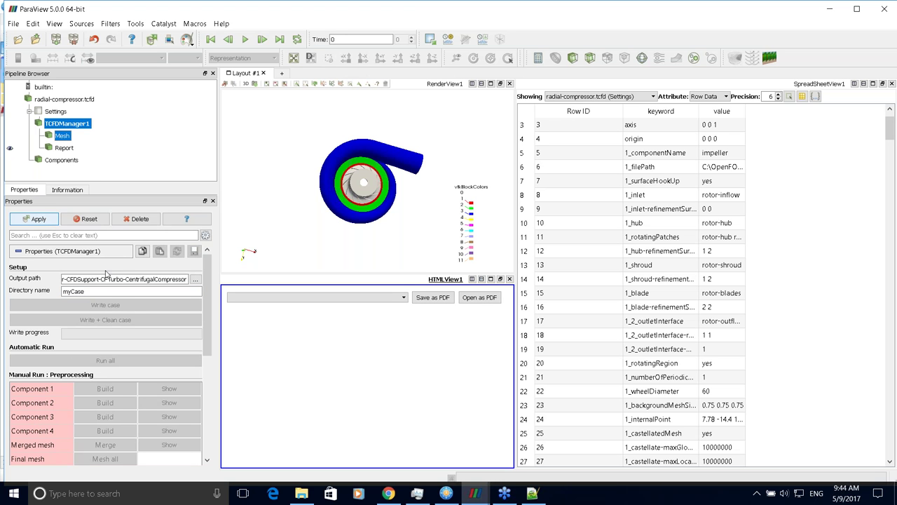
click(38, 219)
- Write the case to the myCase directory and start meshing Component 1
scroll(209, 288, down, 1)
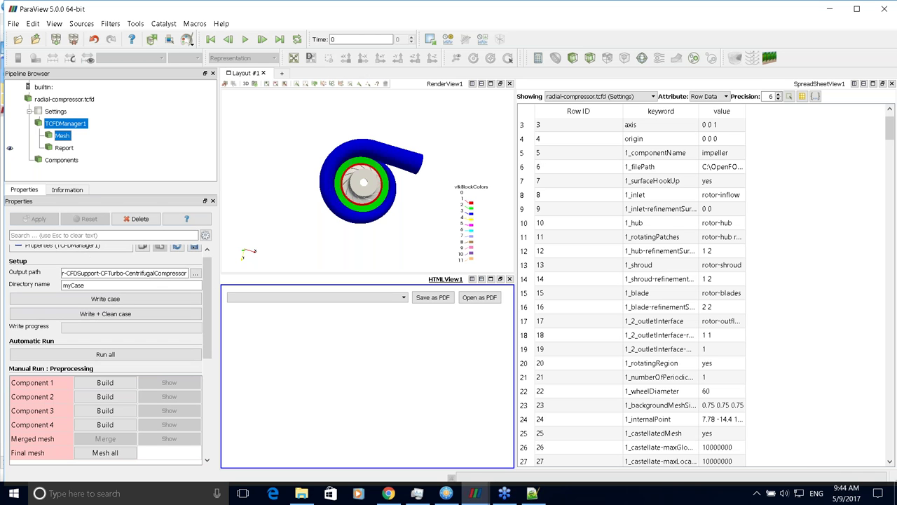
click(88, 300)
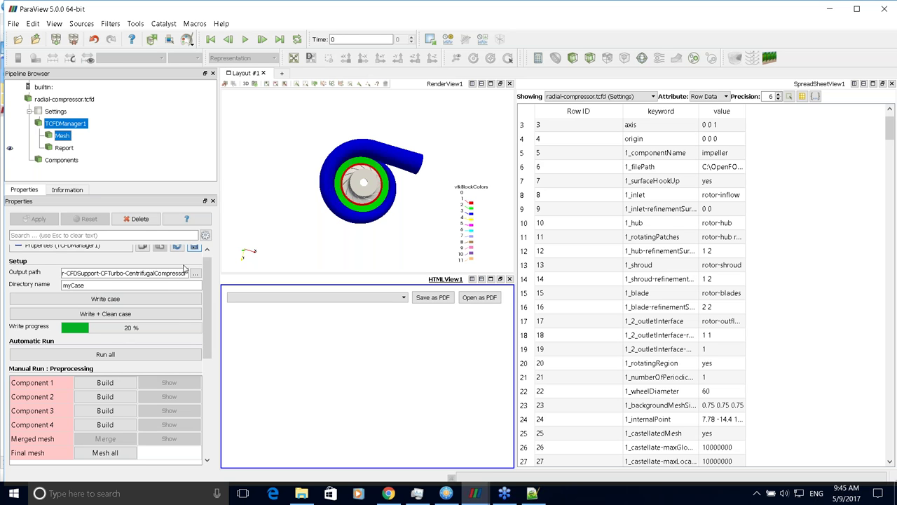
scroll(209, 336, down, 4)
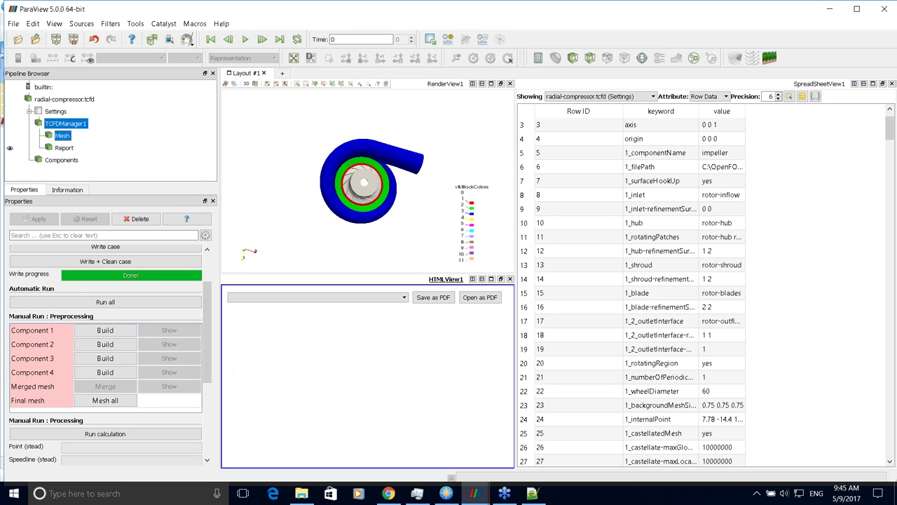
drag(219, 336, 233, 336)
scroll(220, 361, down, 2)
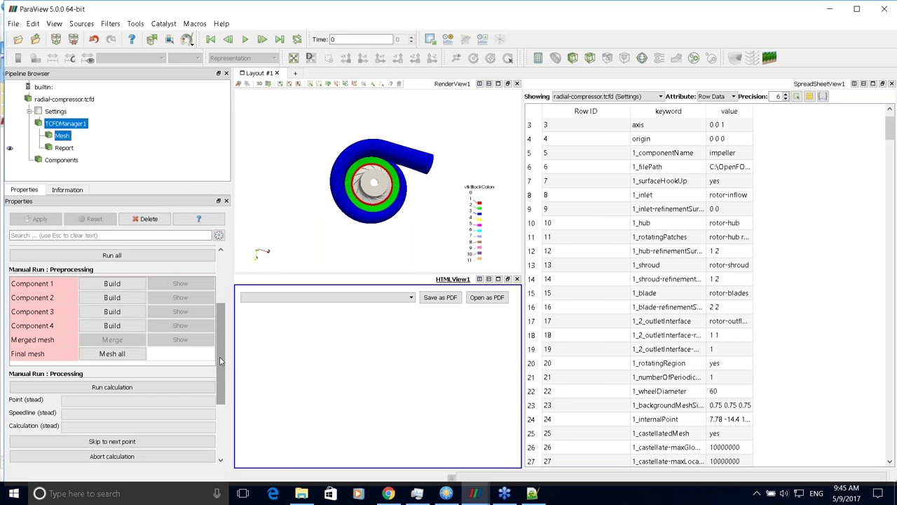
scroll(219, 364, up, 1)
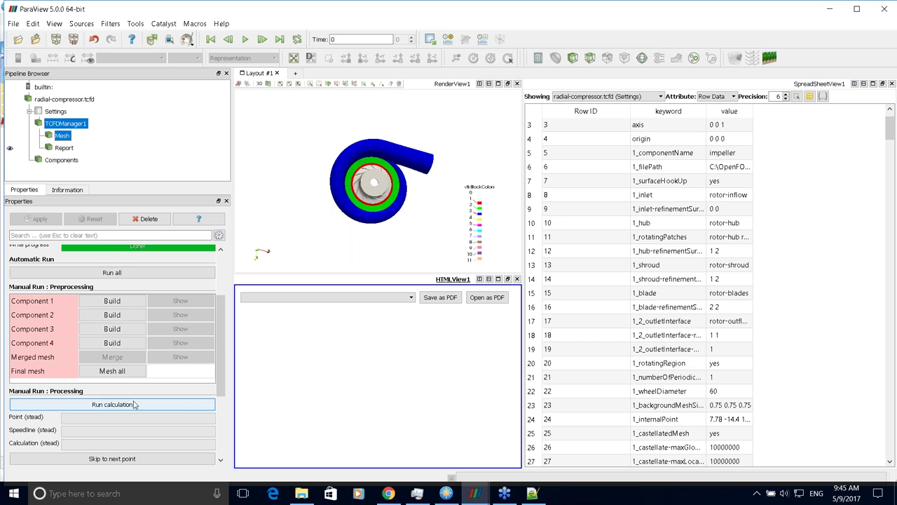
scroll(225, 348, up, 3)
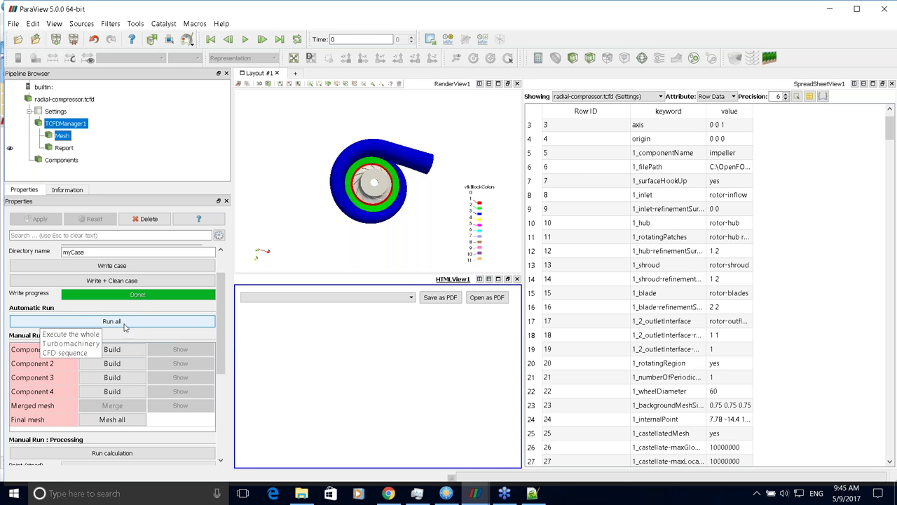
drag(221, 340, 221, 358)
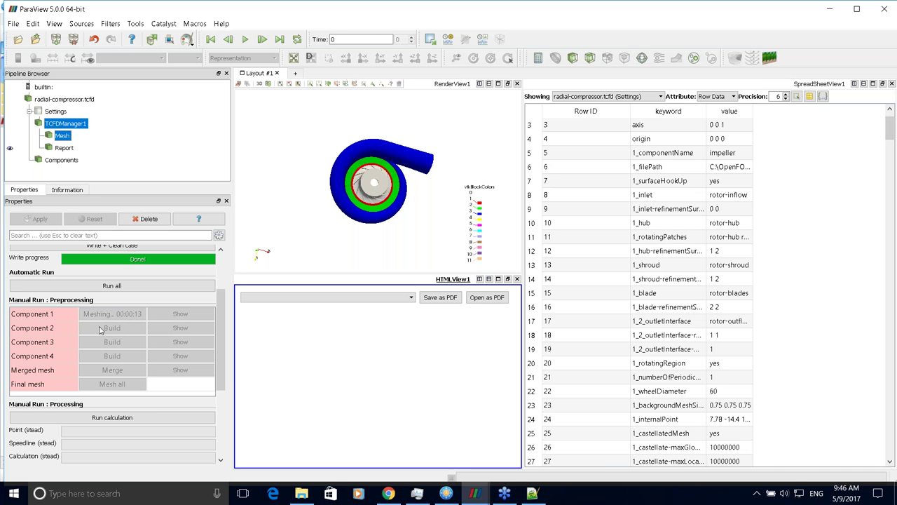
- Switch to the ParaView window with the already meshed webinarRun case, show Component 4's mesh together with Component 3's, and inspect both
mouse_move(478, 494)
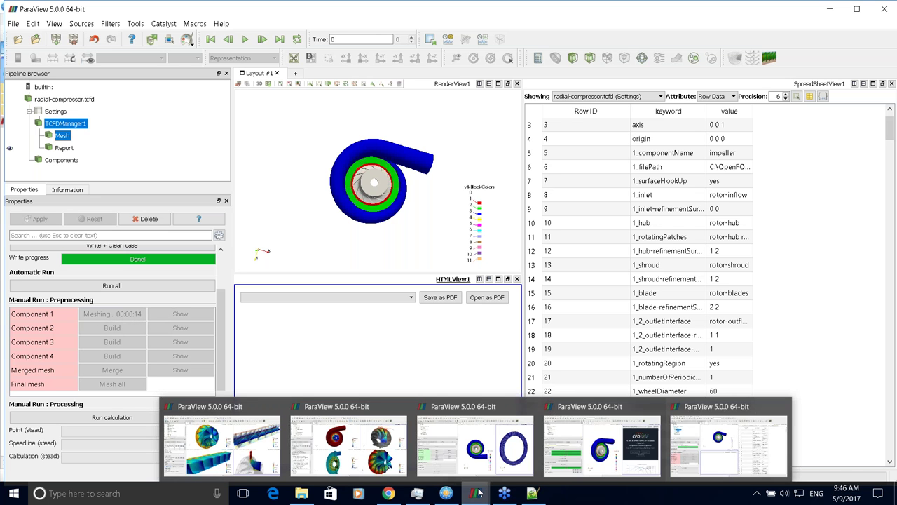
mouse_move(685, 452)
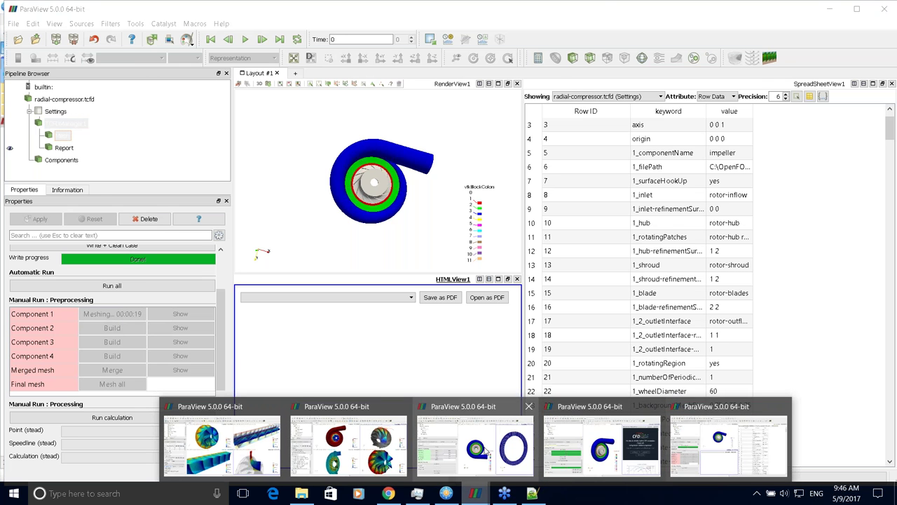
click(485, 451)
scroll(303, 314, up, 3)
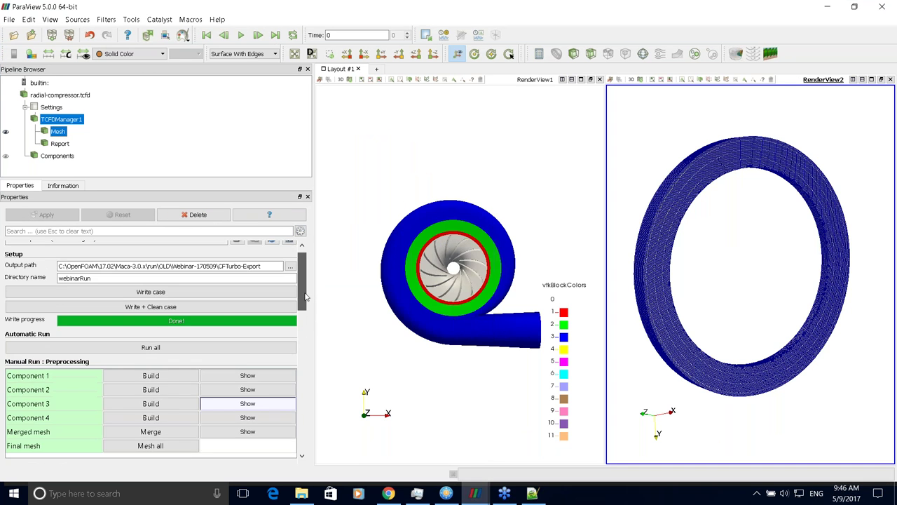
scroll(304, 314, down, 2)
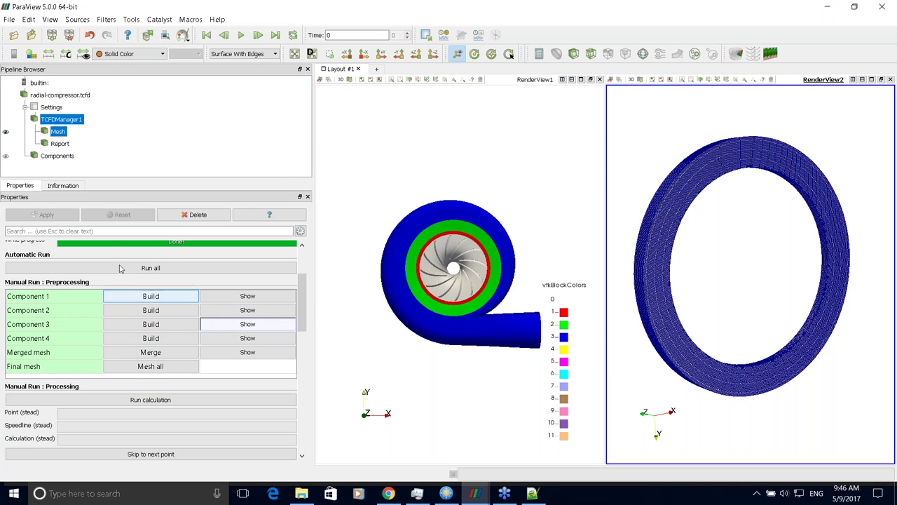
drag(838, 293, 755, 286)
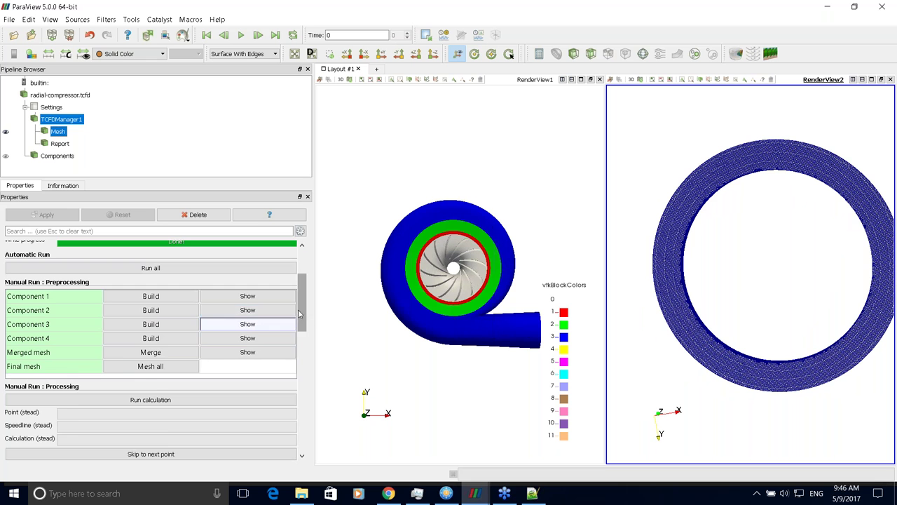
scroll(299, 303, up, 3)
click(244, 374)
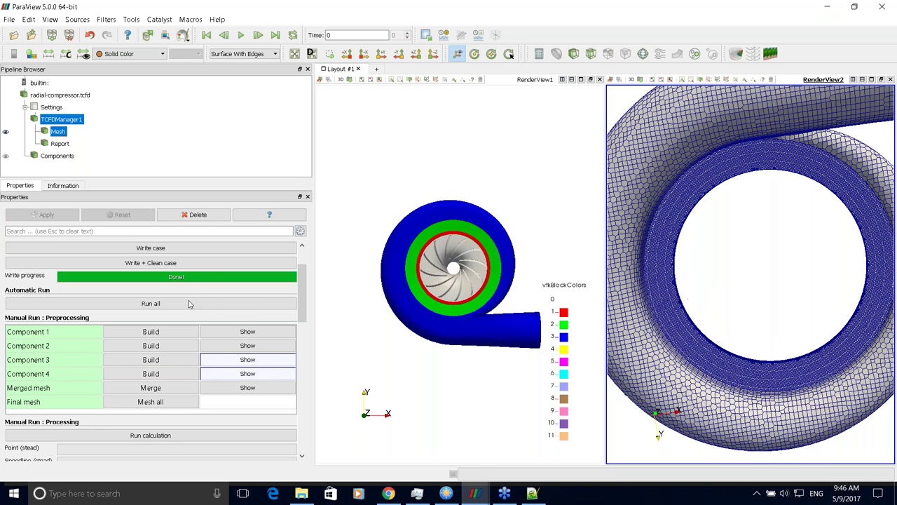
scroll(739, 256, down, 5)
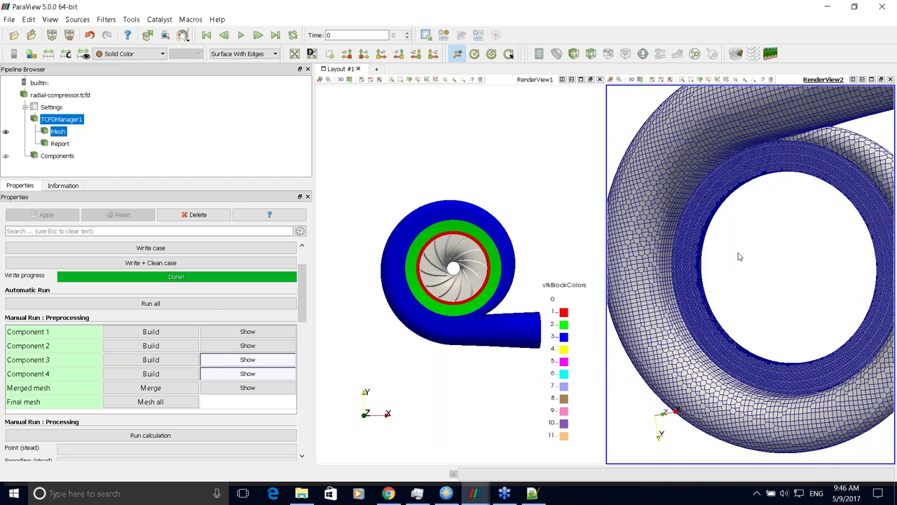
drag(740, 257, 678, 298)
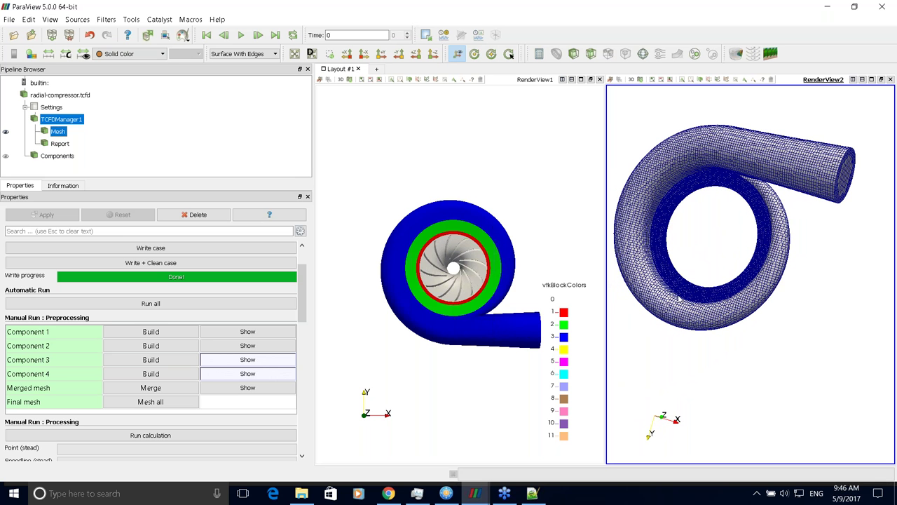
- Run the calculation for the meshed webinarRun case
drag(300, 295, 297, 333)
click(63, 283)
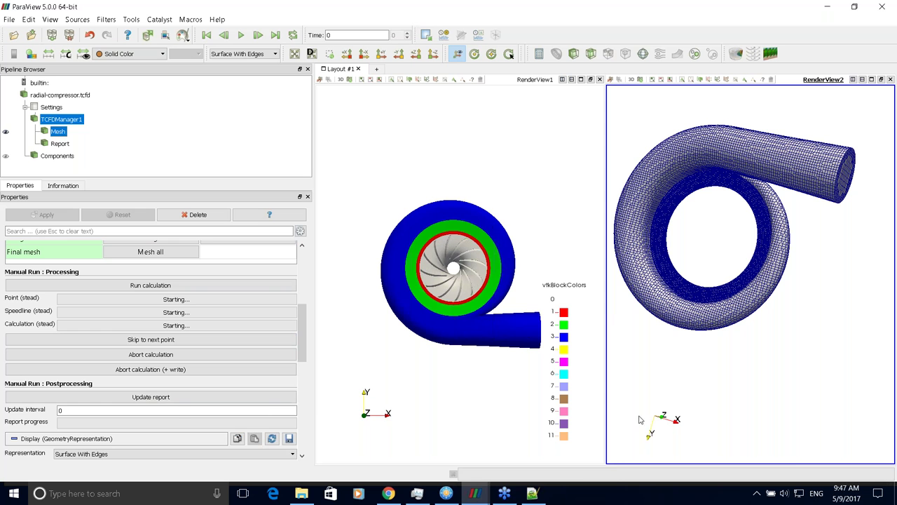
- Switch to the ParaView window with the calculated setup-compressor.tcfd case and enlarge its steady-state report to fill the layout
click(473, 494)
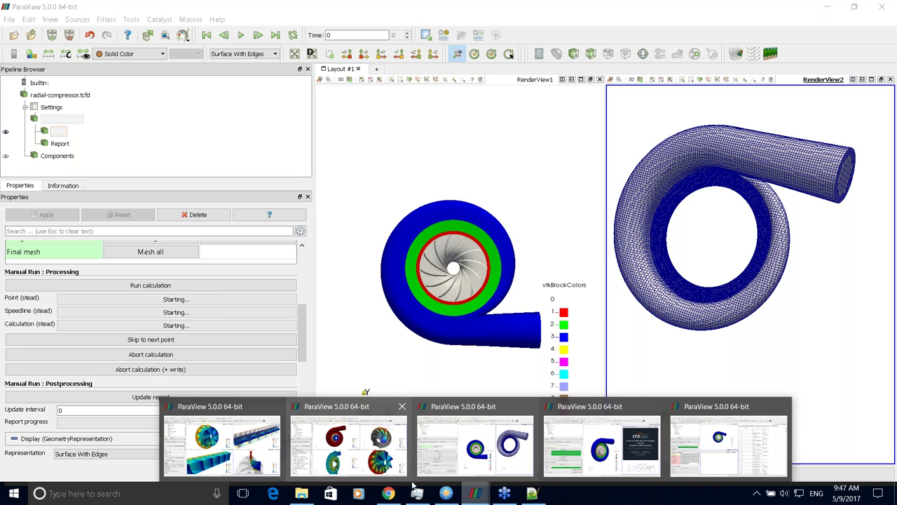
click(603, 445)
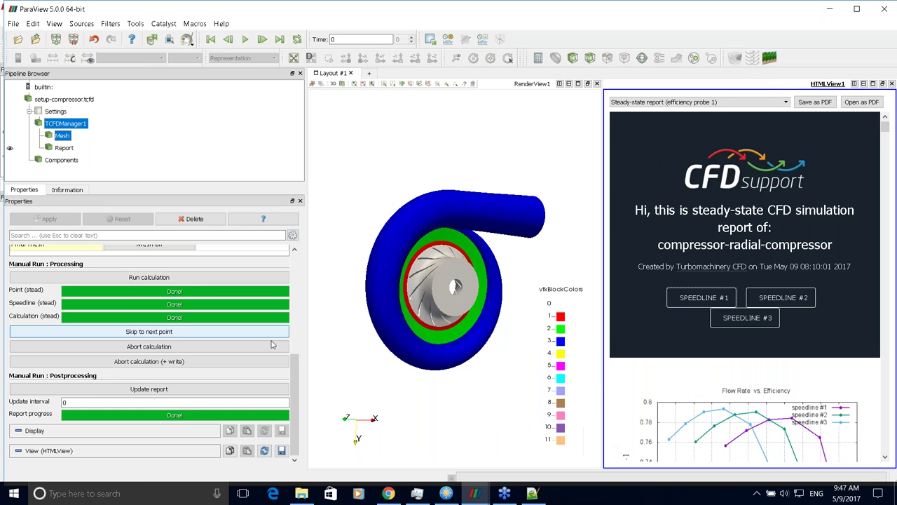
scroll(225, 330, up, 1)
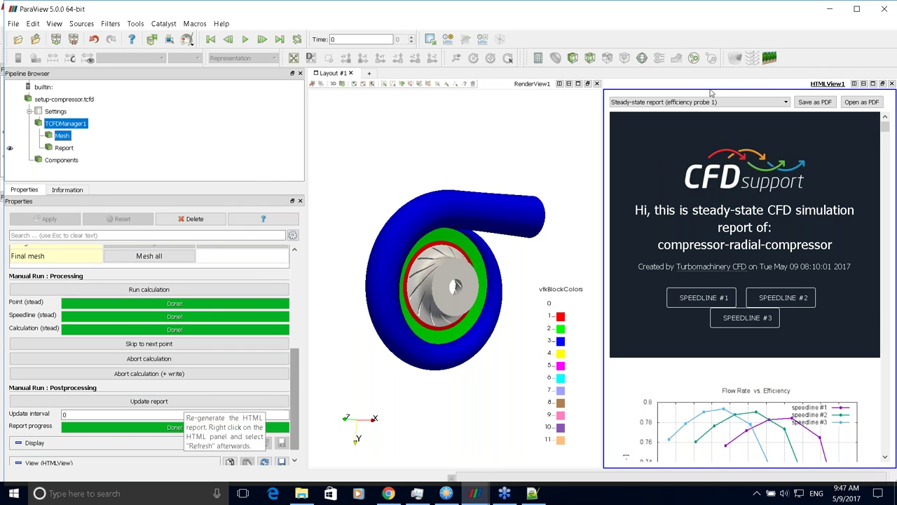
click(887, 11)
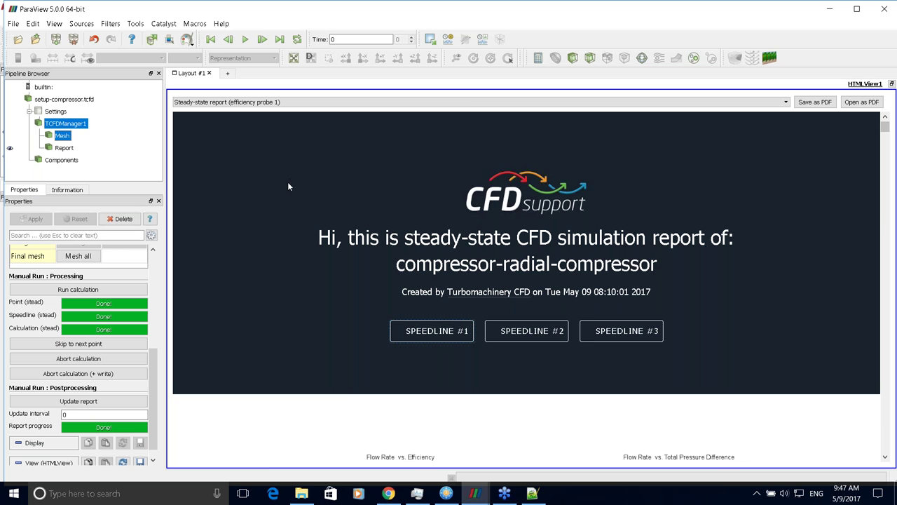
- Examine the report's summary charts of efficiency, total pressure difference and total pressure ratio against flow rate for the three speedlines
scroll(290, 186, down, 2)
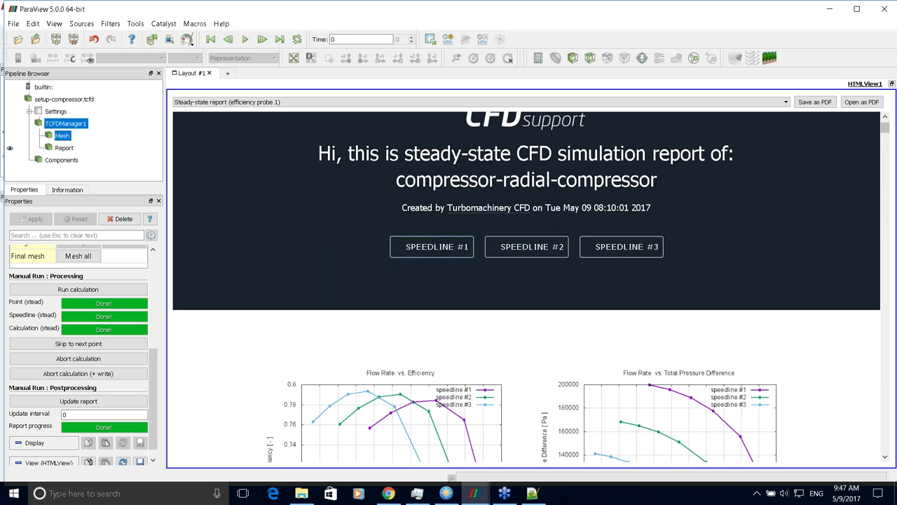
scroll(603, 267, down, 4)
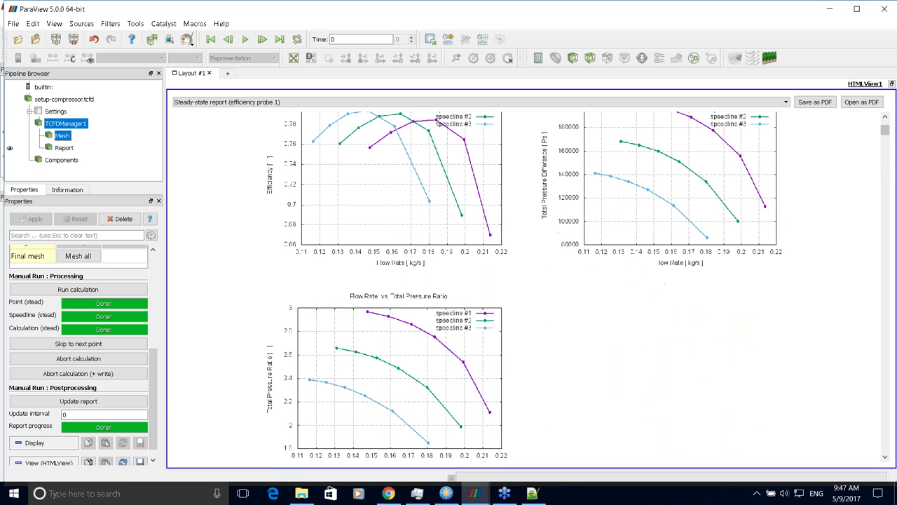
scroll(617, 280, up, 1)
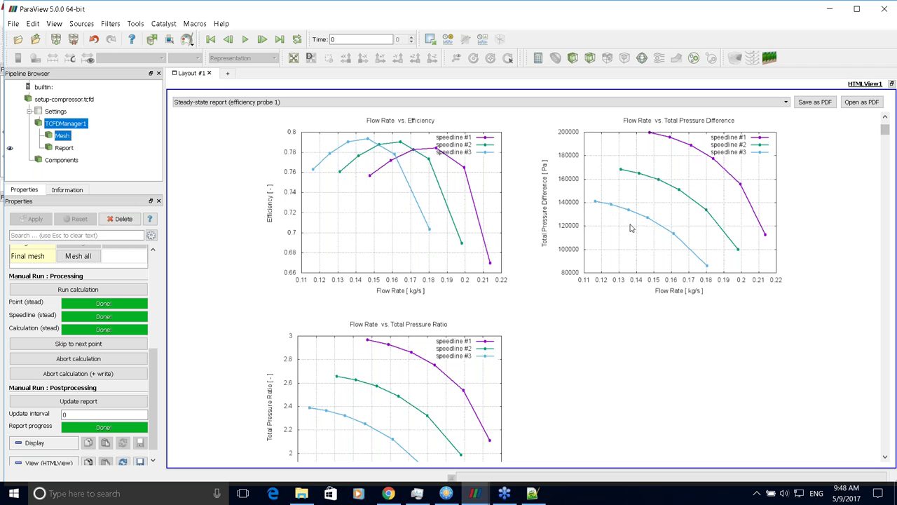
scroll(687, 255, down, 2)
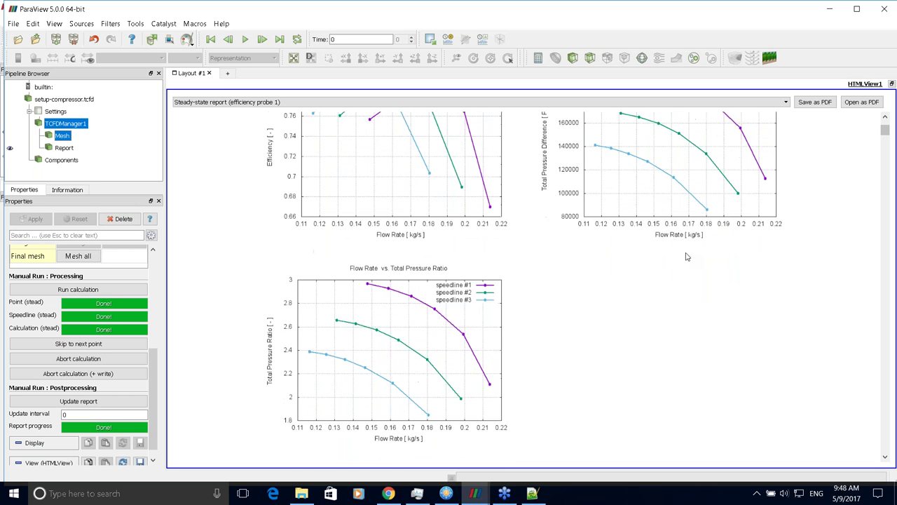
scroll(683, 256, down, 1)
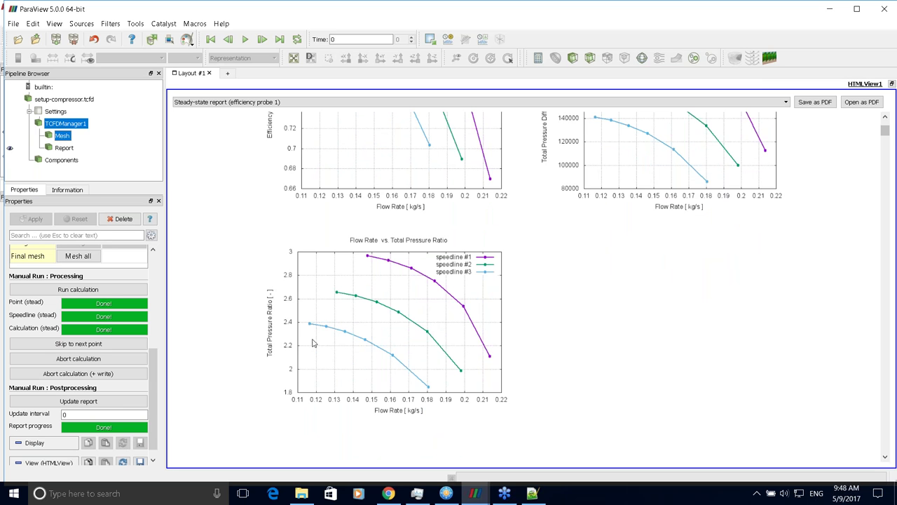
scroll(505, 317, down, 1)
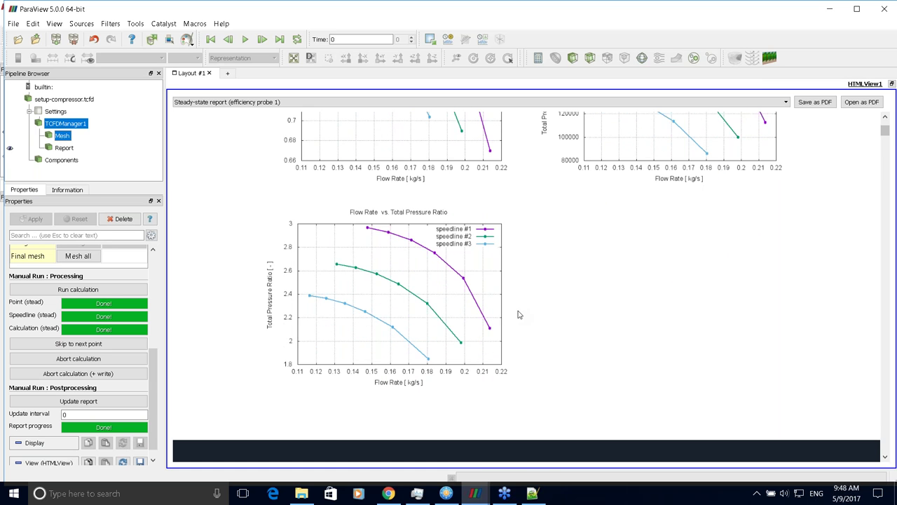
- Examine the Simulation Stats of Speedline #1 together with its flow rate and residuals charts
scroll(519, 322, down, 8)
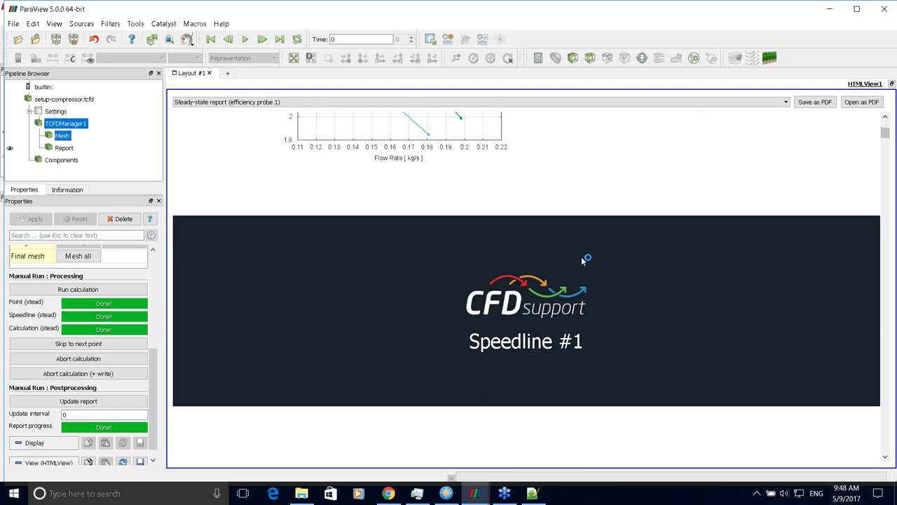
scroll(585, 267, down, 3)
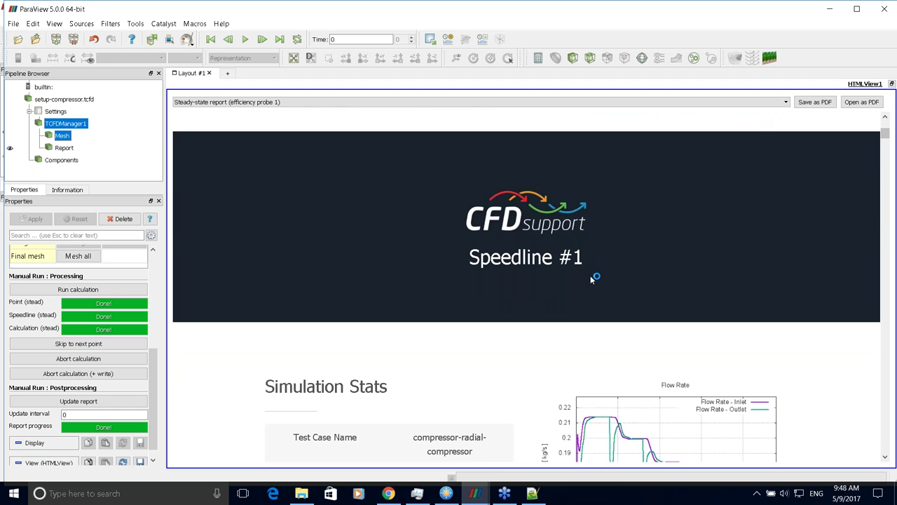
scroll(579, 279, down, 6)
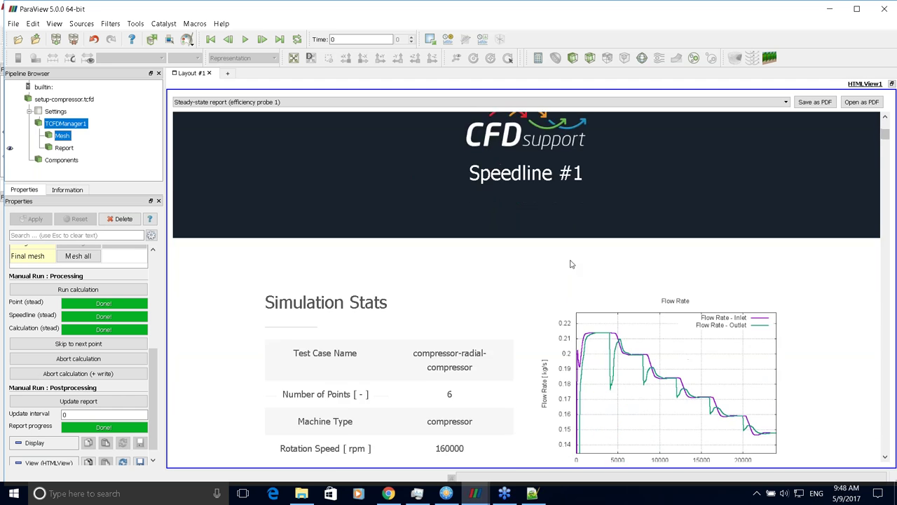
scroll(574, 264, down, 2)
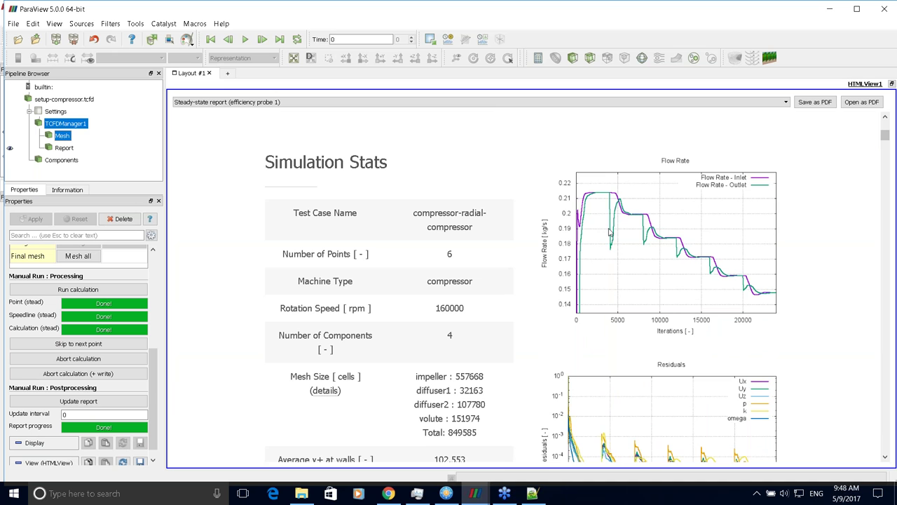
scroll(612, 302, down, 1)
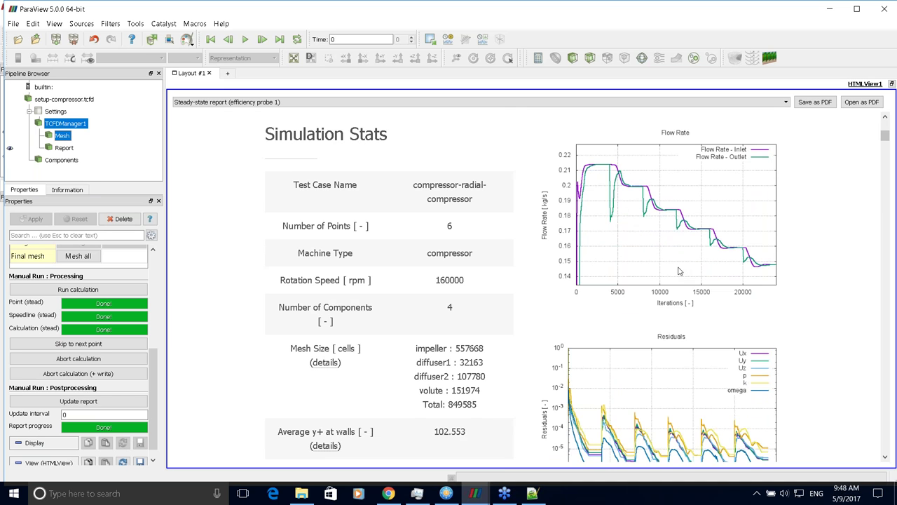
scroll(673, 252, down, 1)
scroll(673, 252, down, 2)
scroll(666, 245, up, 2)
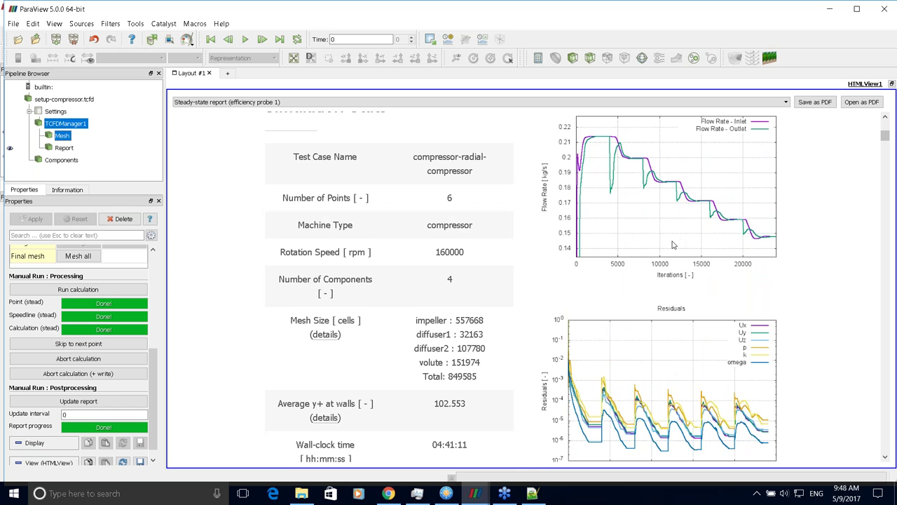
scroll(672, 248, down, 2)
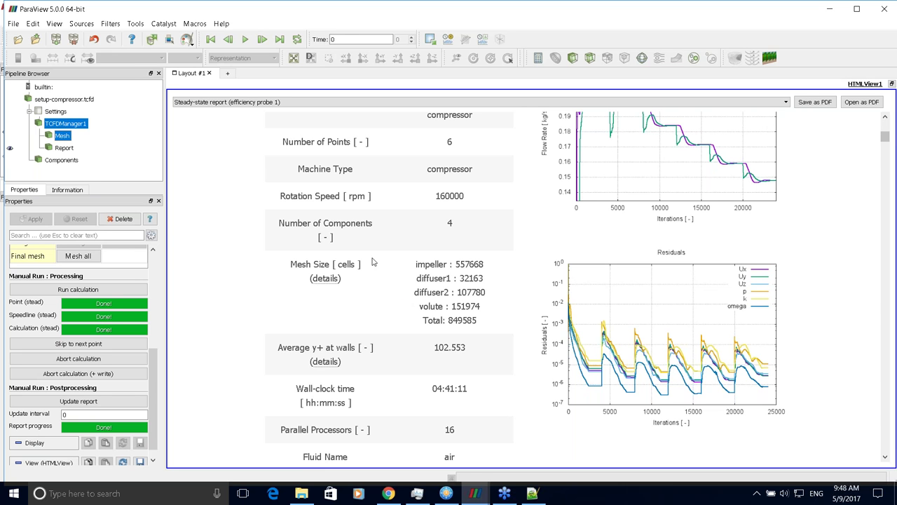
- Expand the mesh size details in Speedline #1's Simulation Stats, review the per-component mesh properties, and collapse them again
click(326, 278)
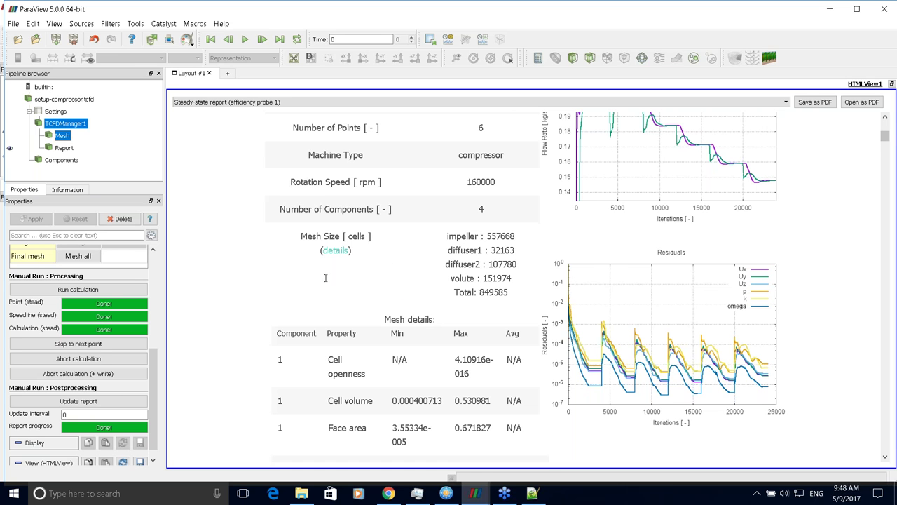
scroll(384, 319, down, 5)
scroll(408, 301, down, 5)
scroll(393, 294, up, 8)
click(325, 222)
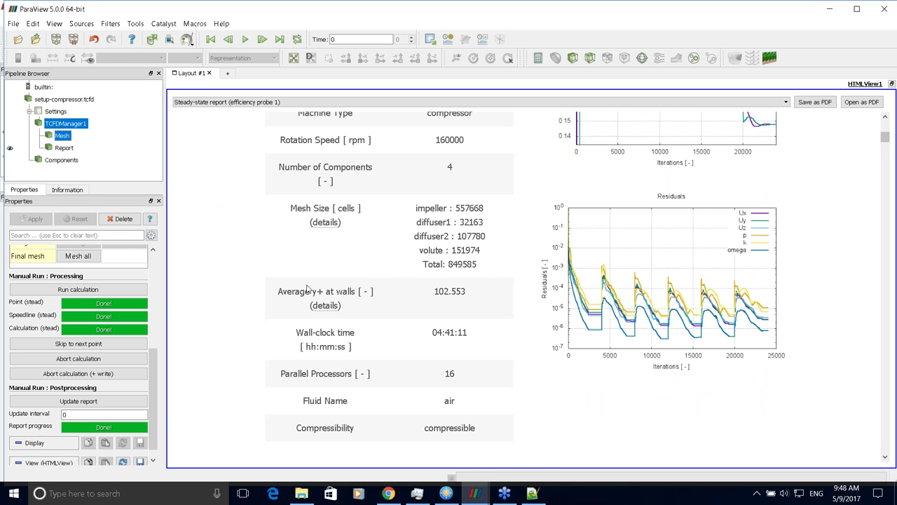
- Review the remaining Speedline #1 stats, the Efficiency table and charts, and continue through the report to the Total Pressure Difference section
scroll(350, 277, down, 1)
scroll(396, 261, down, 1)
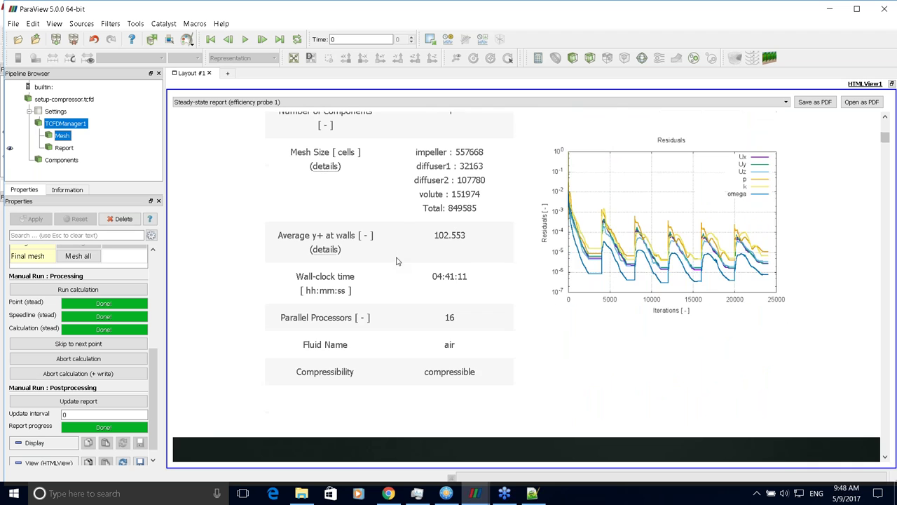
scroll(408, 249, down, 2)
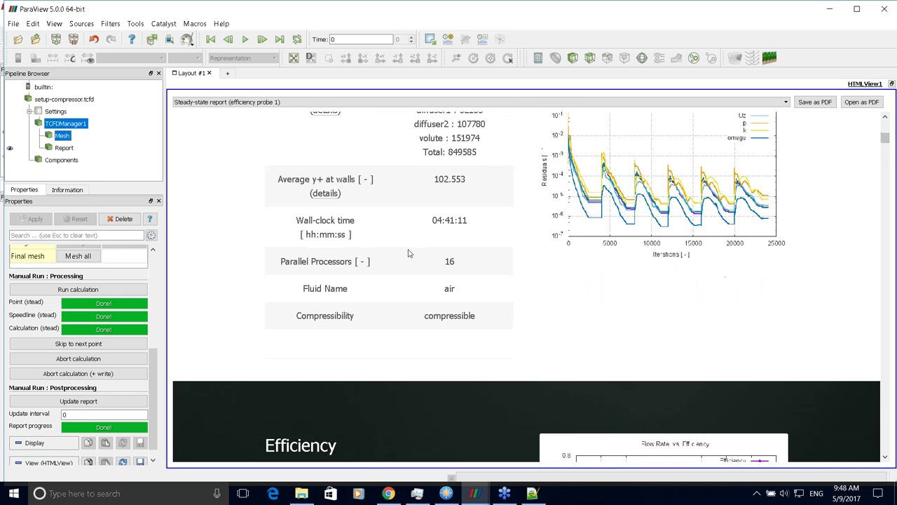
scroll(410, 253, down, 4)
scroll(409, 253, down, 5)
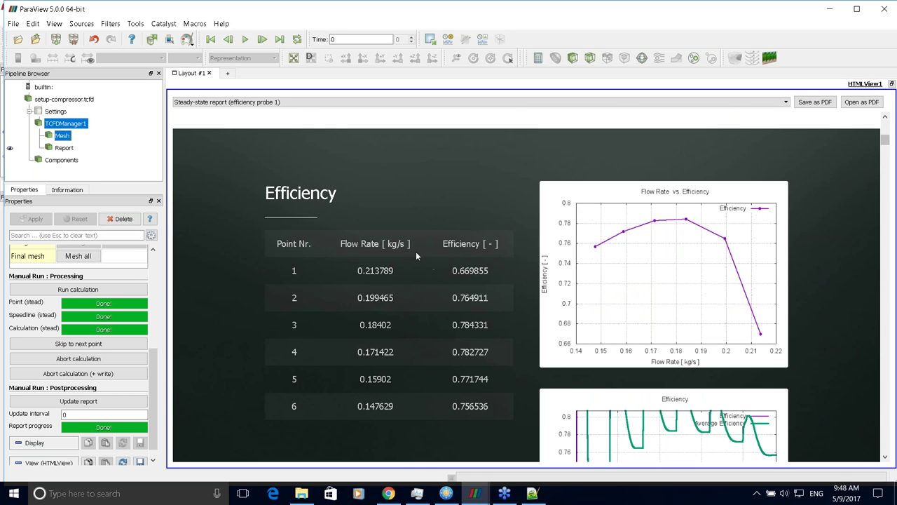
scroll(350, 285, down, 1)
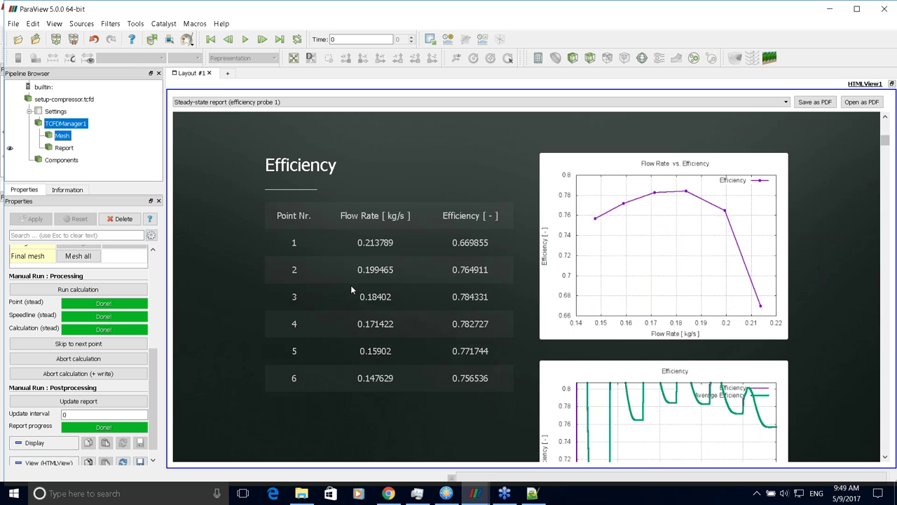
scroll(350, 285, down, 1)
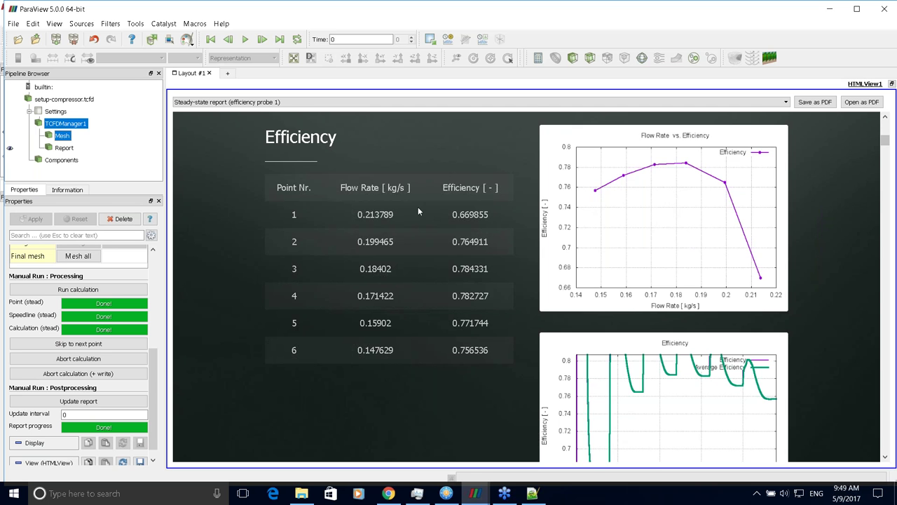
scroll(419, 210, down, 1)
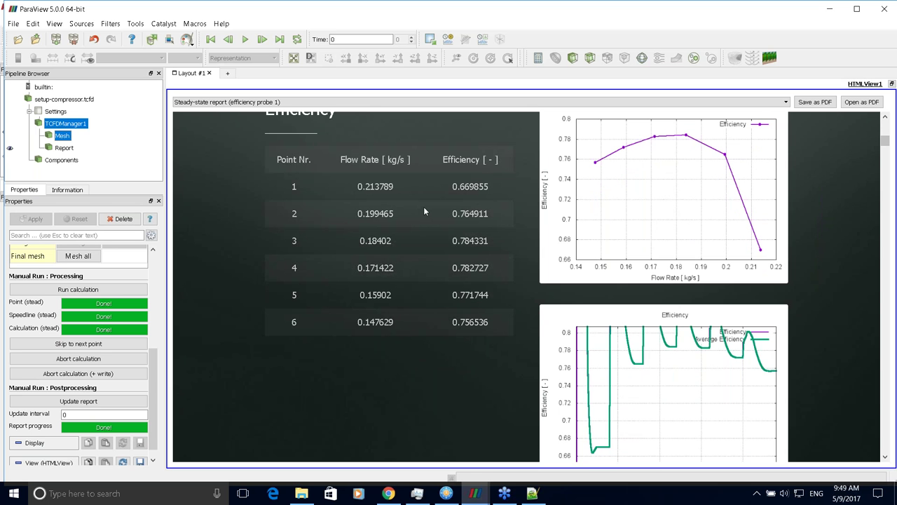
scroll(657, 197, down, 3)
scroll(657, 198, down, 15)
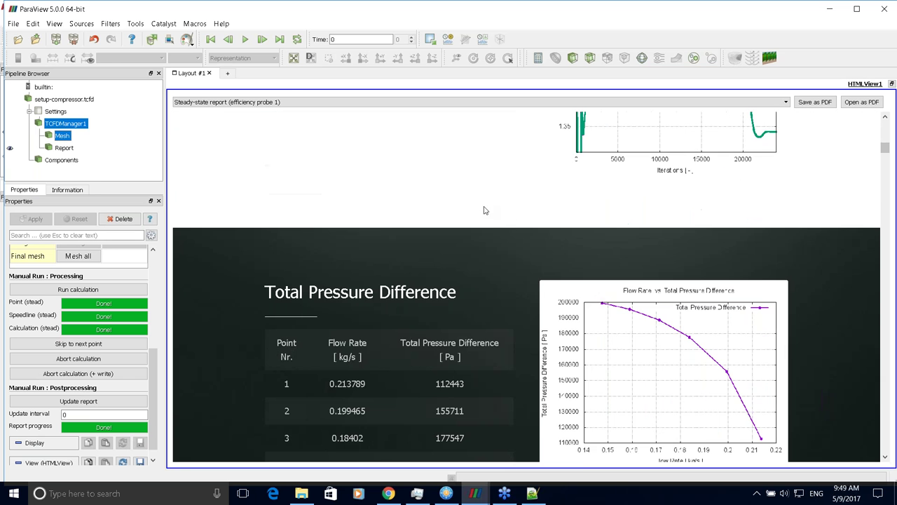
- Review the Total Pressure Difference table and its charts against flow rate and iterations in the report
scroll(533, 267, down, 2)
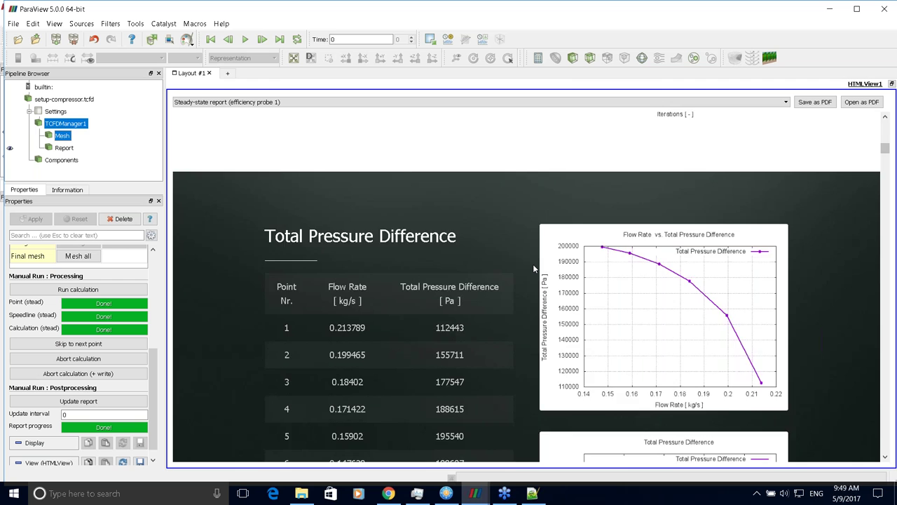
scroll(533, 268, down, 2)
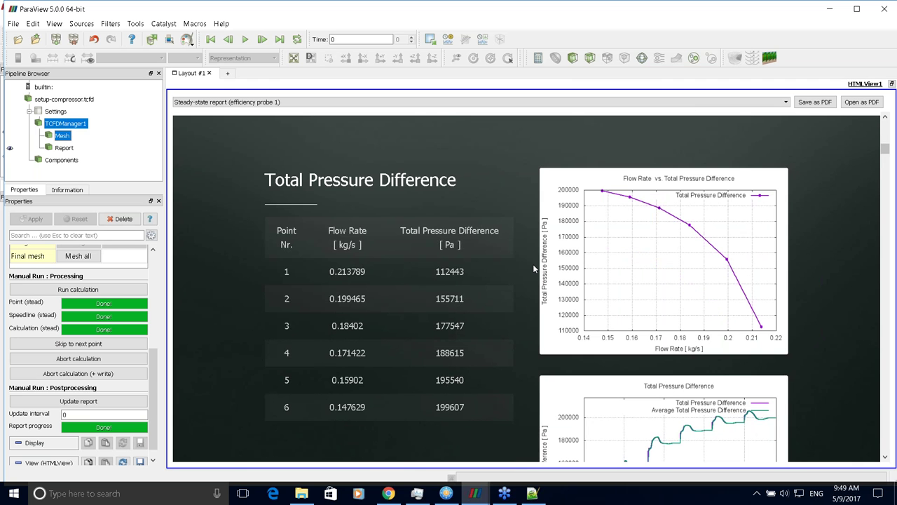
scroll(532, 268, down, 5)
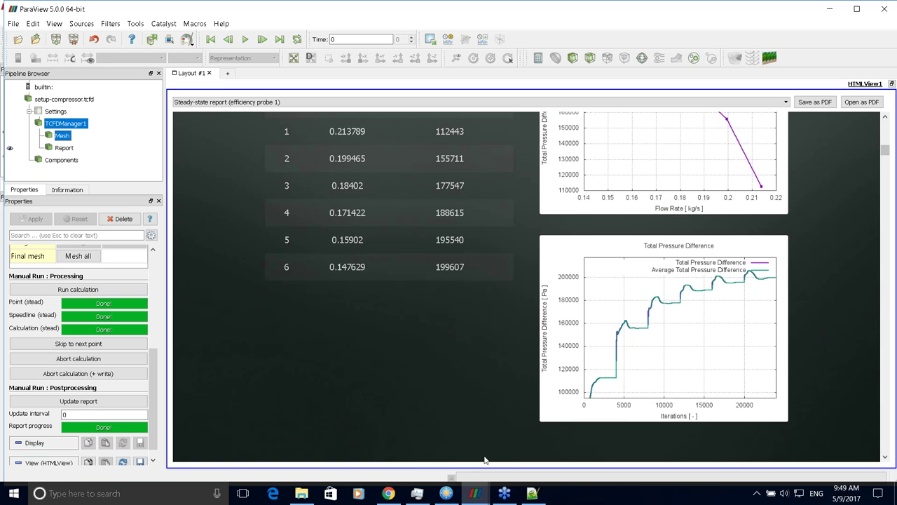
scroll(474, 354, down, 1)
scroll(474, 354, down, 1)
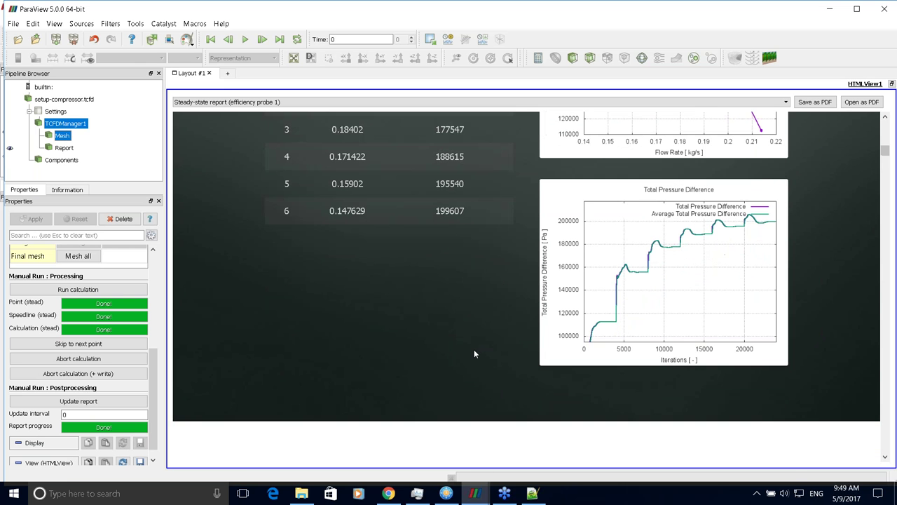
- Switch to the ParaView window with the compressor flow results and examine the temperature distribution on the volute and impeller in RenderView1
mouse_move(477, 494)
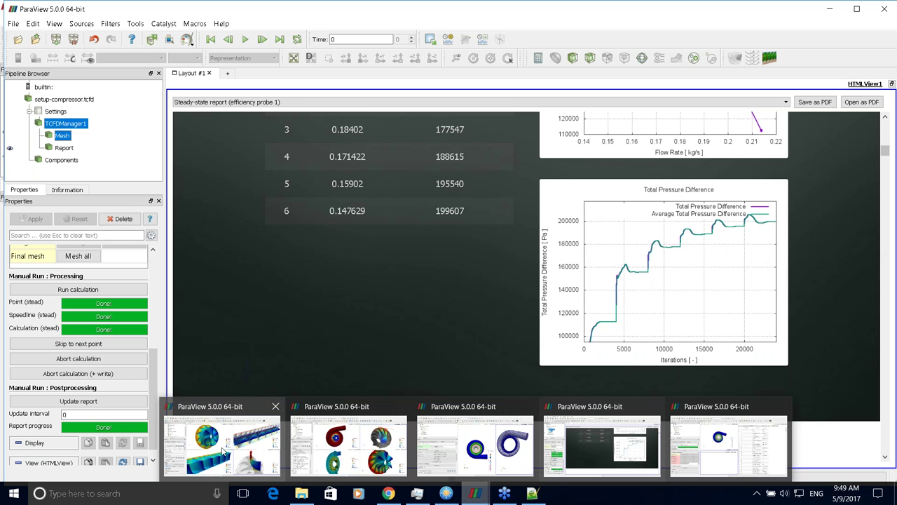
click(341, 452)
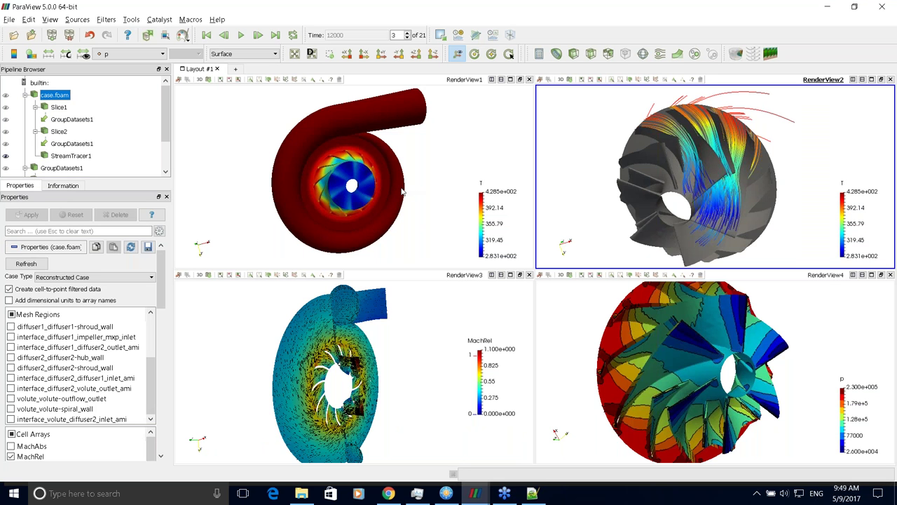
drag(398, 191, 440, 175)
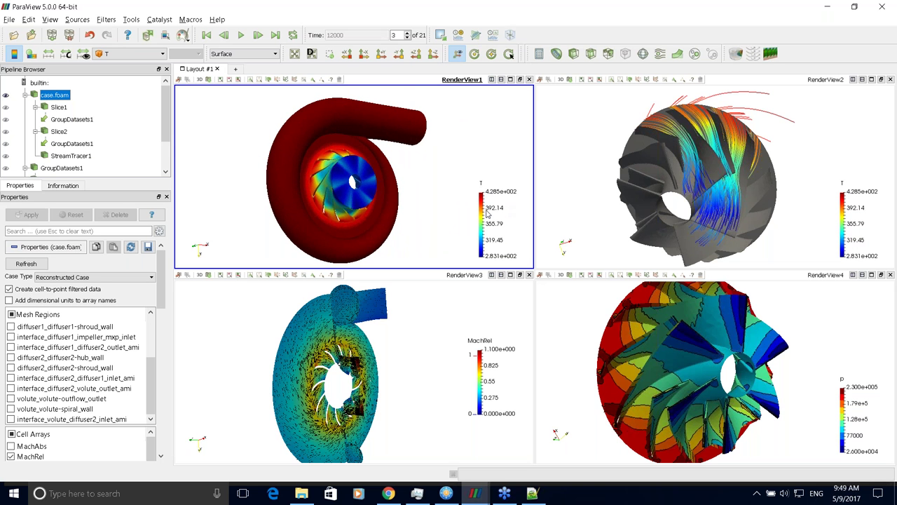
drag(373, 168, 336, 214)
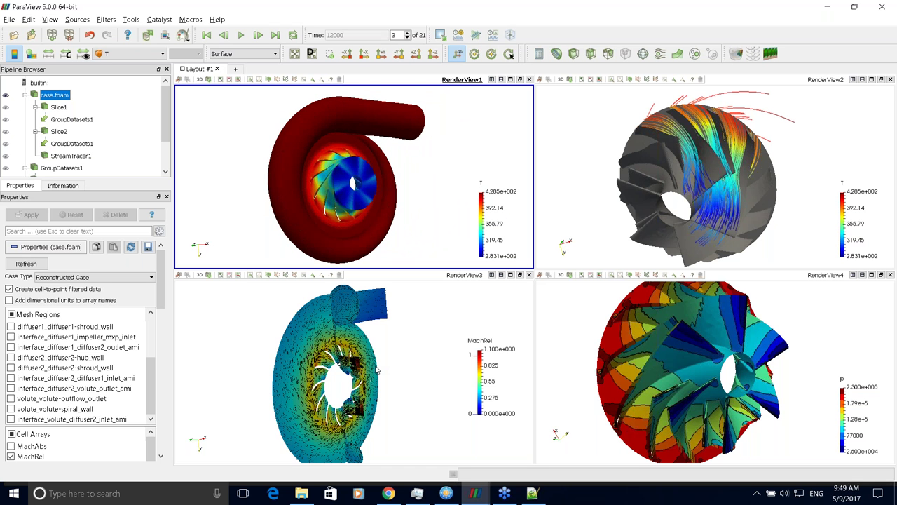
- Examine the relative Mach number slice and velocity vectors around the impeller blades in RenderView3, close up and from a distance
drag(349, 374, 398, 360)
scroll(358, 375, up, 5)
drag(394, 365, 344, 318)
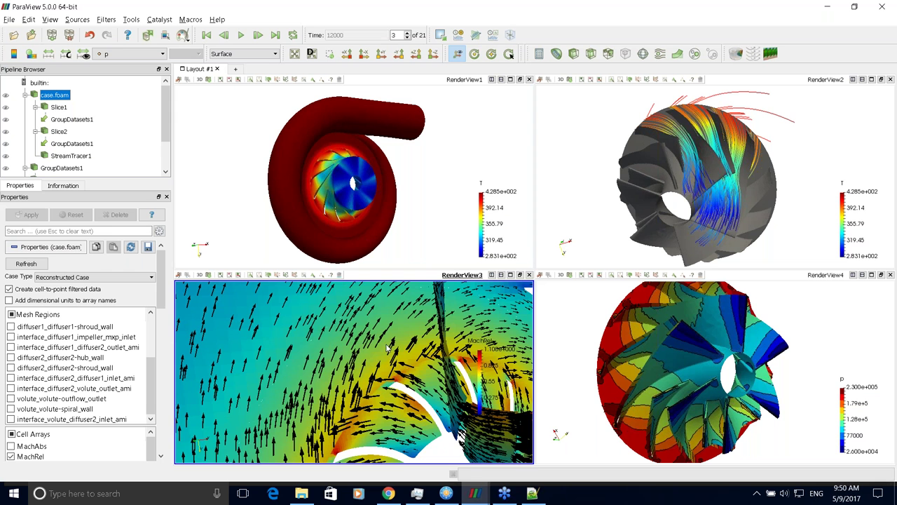
scroll(397, 353, down, 5)
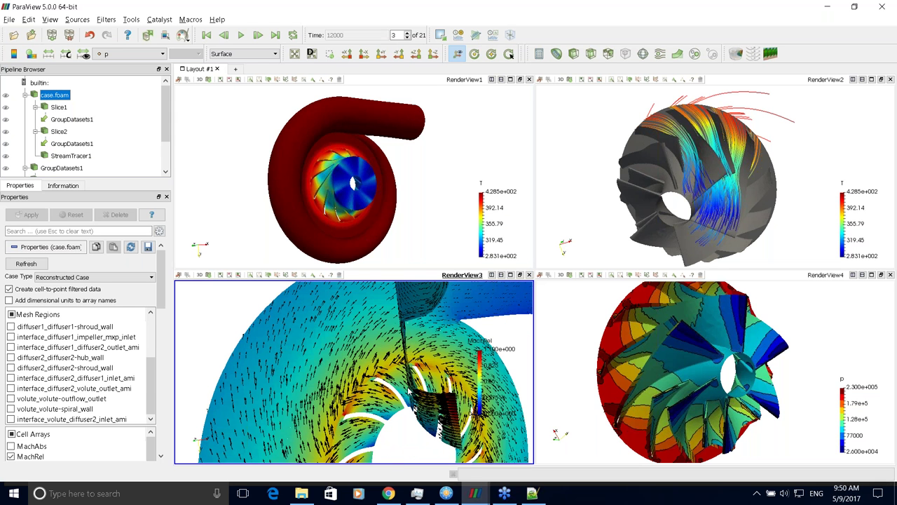
scroll(340, 366, up, 4)
scroll(372, 364, down, 4)
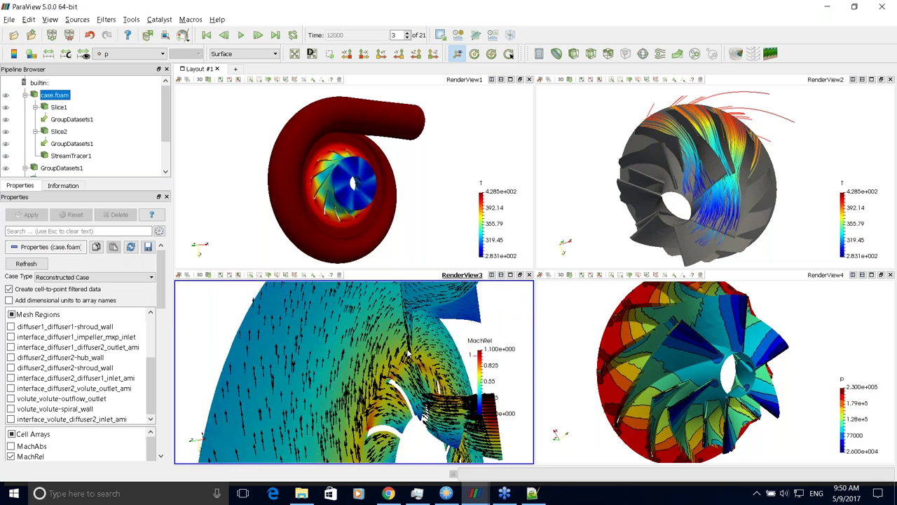
- Inspect the temperature-coloured streamlines through the impeller passages in RenderView2 from several angles
click(696, 216)
drag(696, 216, 713, 198)
scroll(714, 197, up, 4)
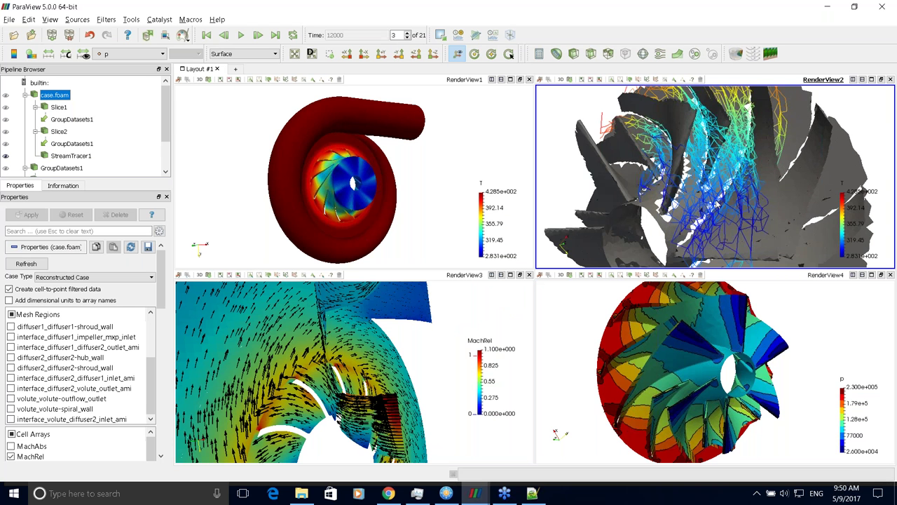
drag(715, 190, 708, 259)
- Inspect the pressure contours on the impeller blades in RenderView4, close up and from the front
click(652, 357)
drag(652, 357, 708, 354)
scroll(708, 355, up, 5)
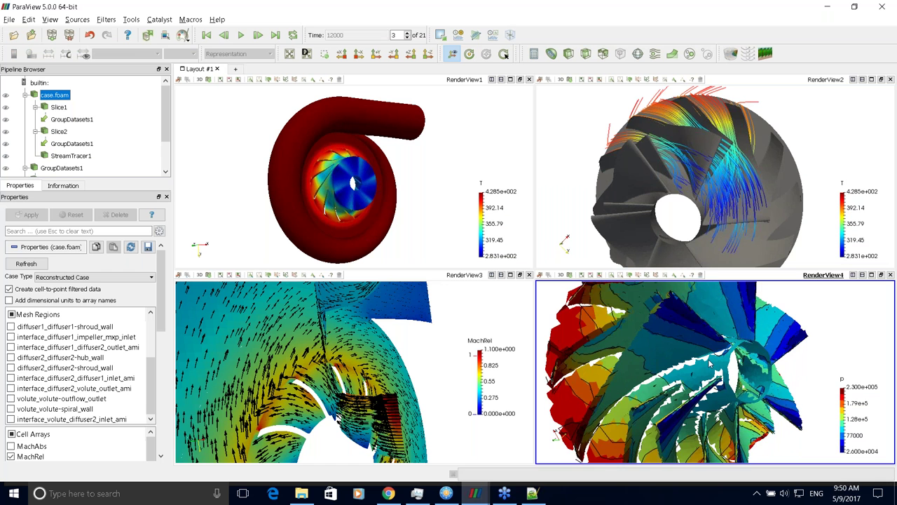
scroll(704, 361, down, 6)
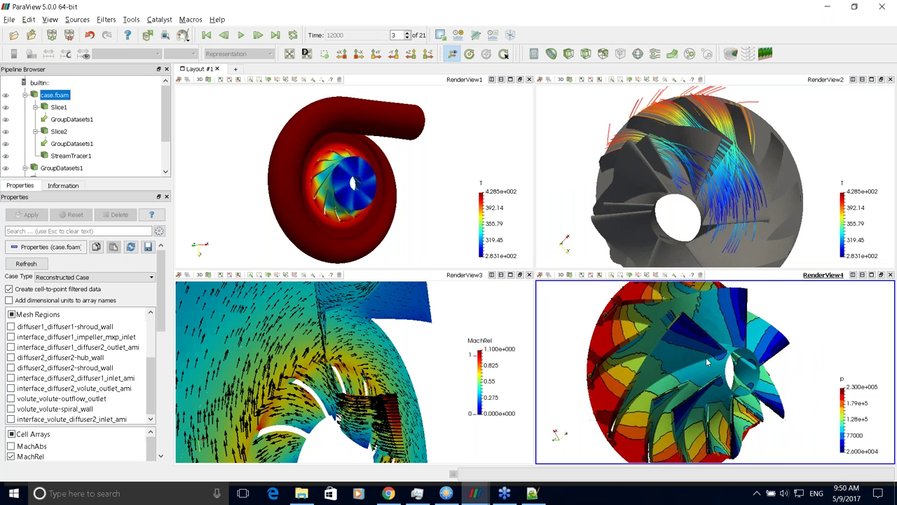
drag(665, 383, 647, 378)
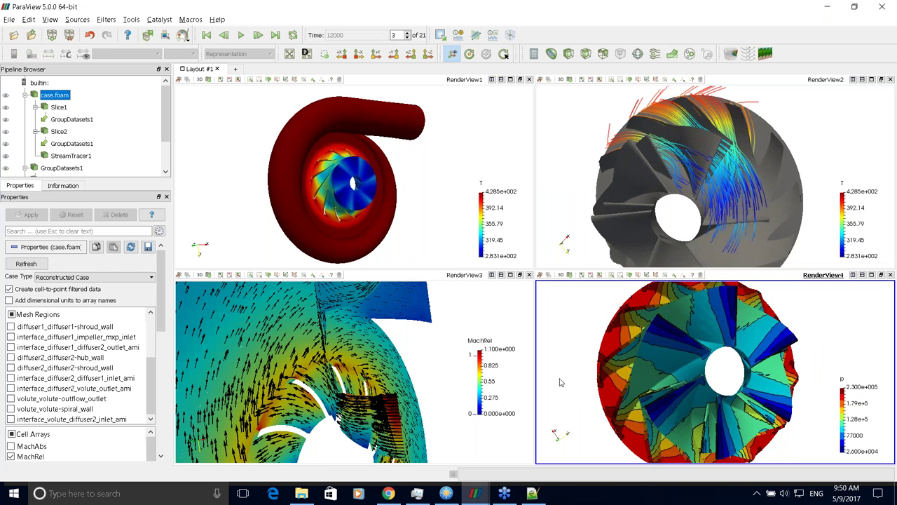
- Switch to the ParaView window with the TurboUnwrap and MeridionalAverage results and examine the impeller's surface pressure in RenderView2
click(467, 495)
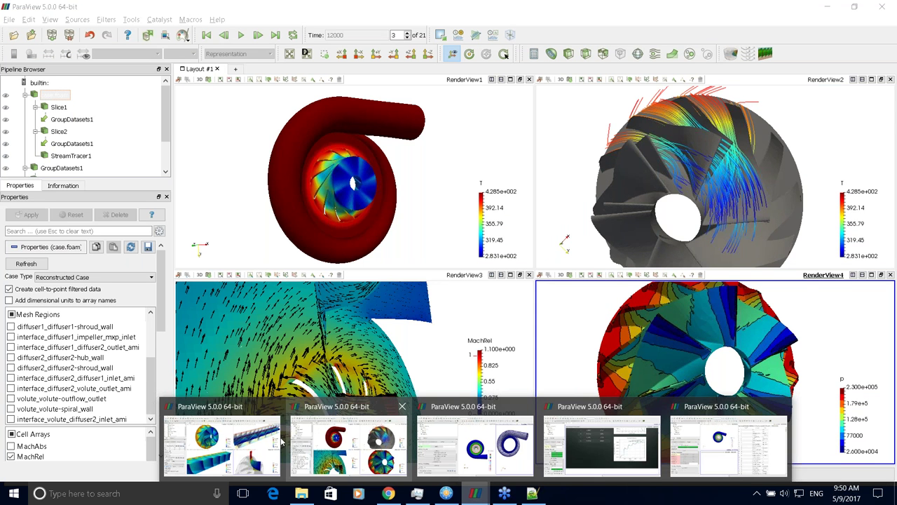
click(231, 436)
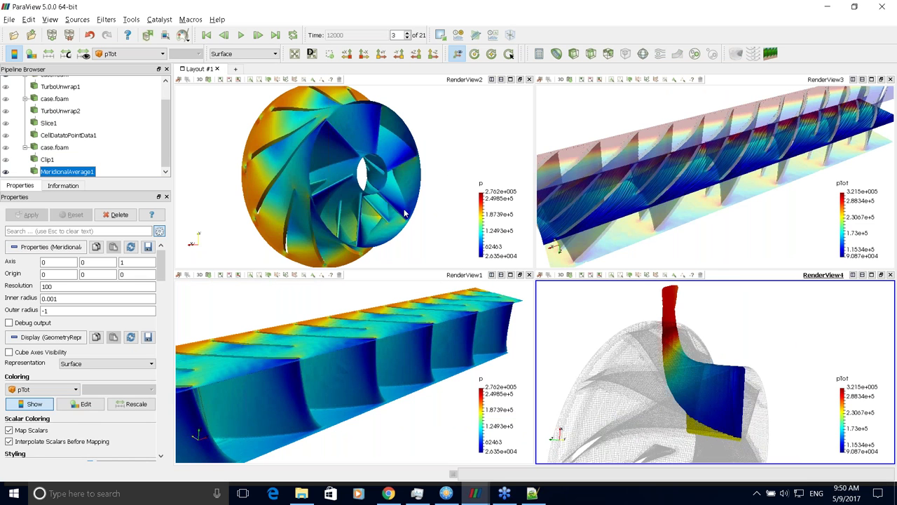
click(368, 201)
drag(369, 201, 382, 161)
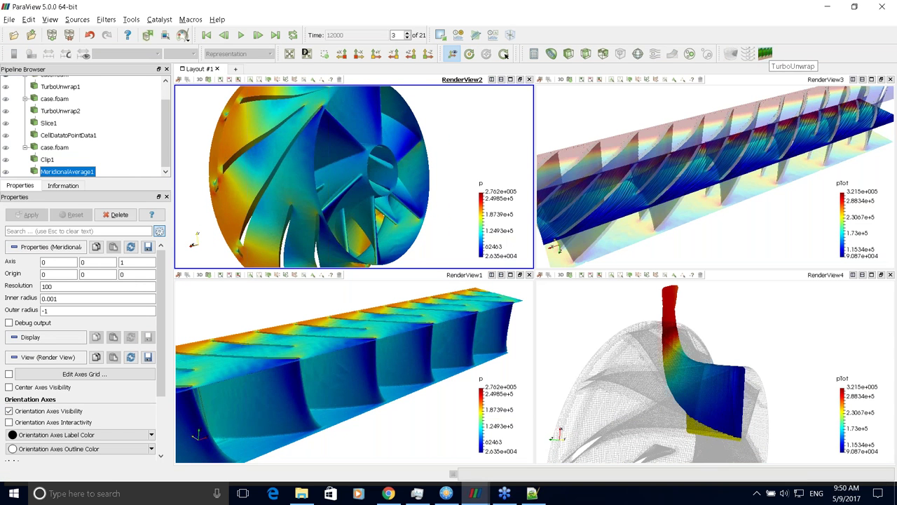
- Examine the pressure distribution on the unwrapped impeller blades in RenderView1 from different angles
click(331, 383)
drag(331, 384, 338, 356)
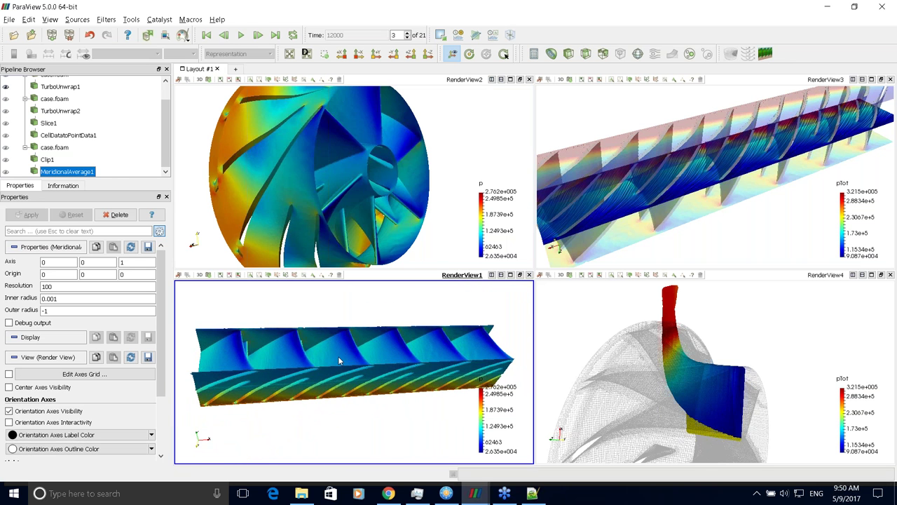
drag(338, 356, 419, 357)
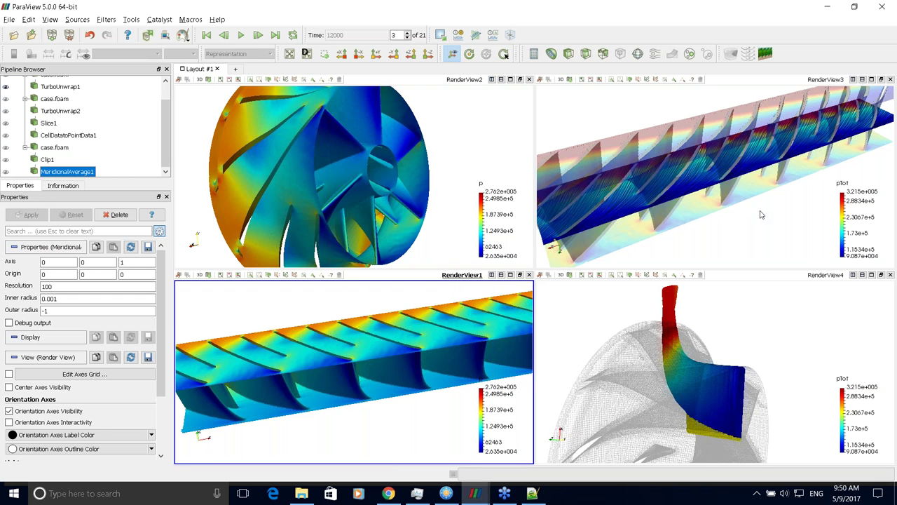
- Examine the unwrapped total pressure slice with flow lines in RenderView3 and the meridional average of total pressure in RenderView4
drag(762, 214, 764, 165)
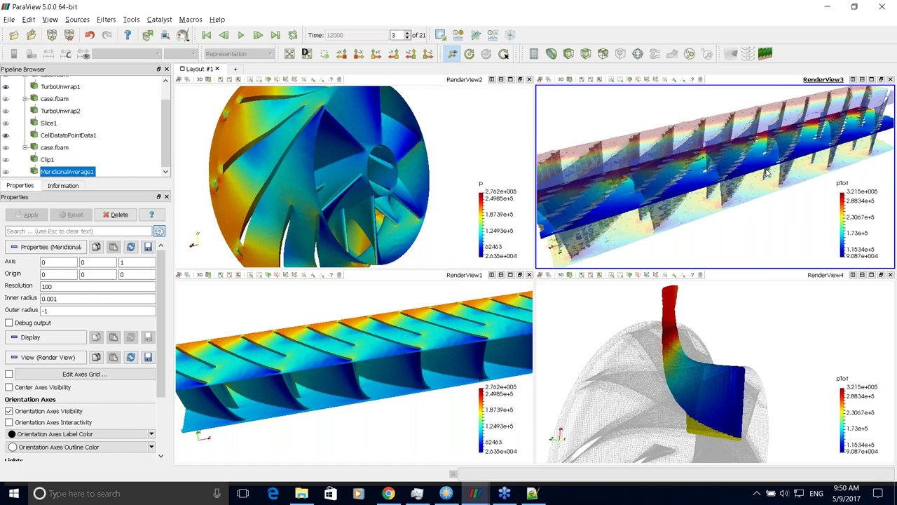
right_drag(767, 177, 772, 195)
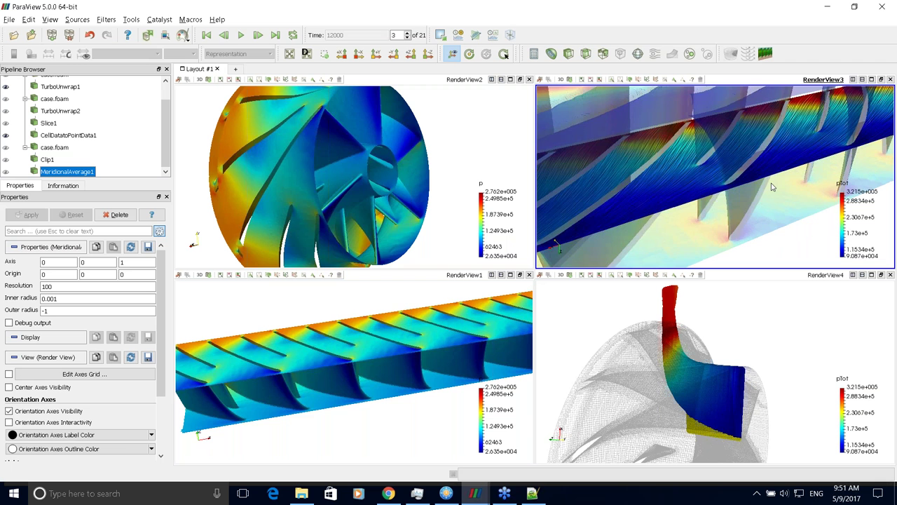
right_drag(774, 189, 790, 206)
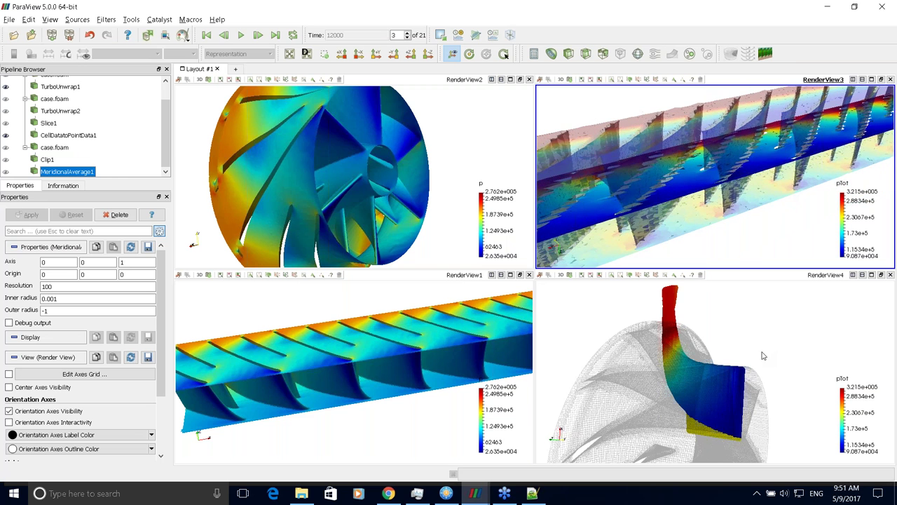
drag(764, 356, 757, 333)
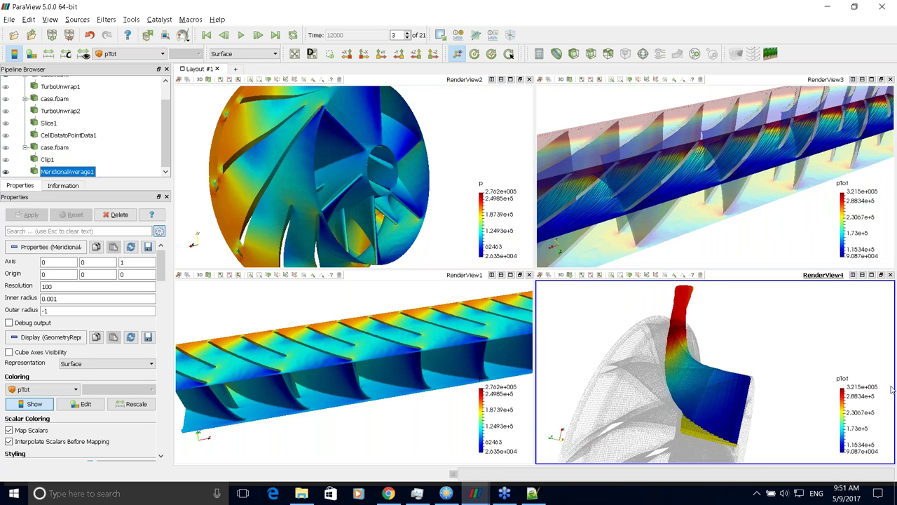
drag(781, 378, 781, 371)
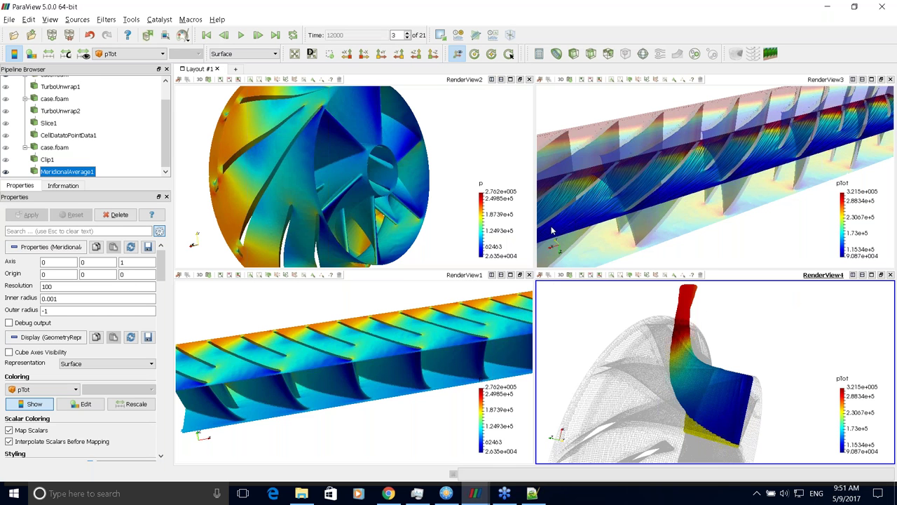
- Compare the impeller's surface pressure in RenderView2, seen from side to front, with the unwrapped total pressure view in RenderView3
click(397, 210)
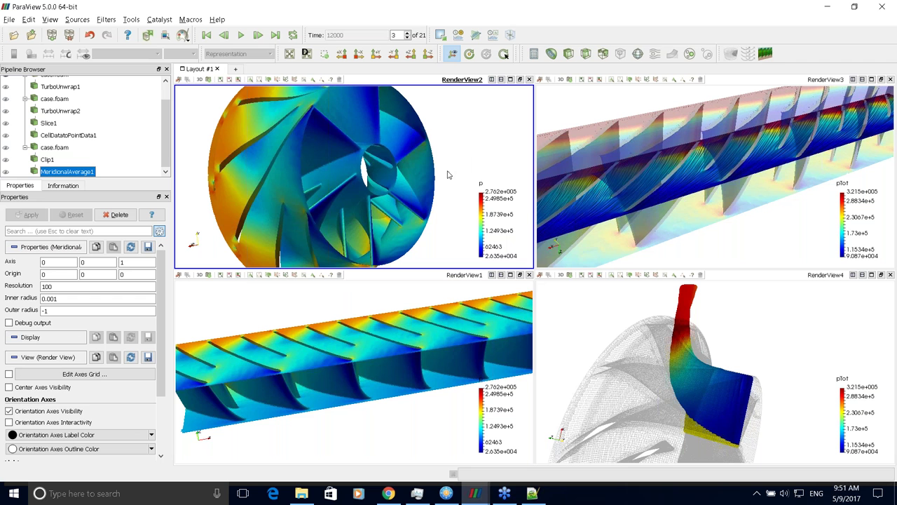
drag(425, 180, 403, 200)
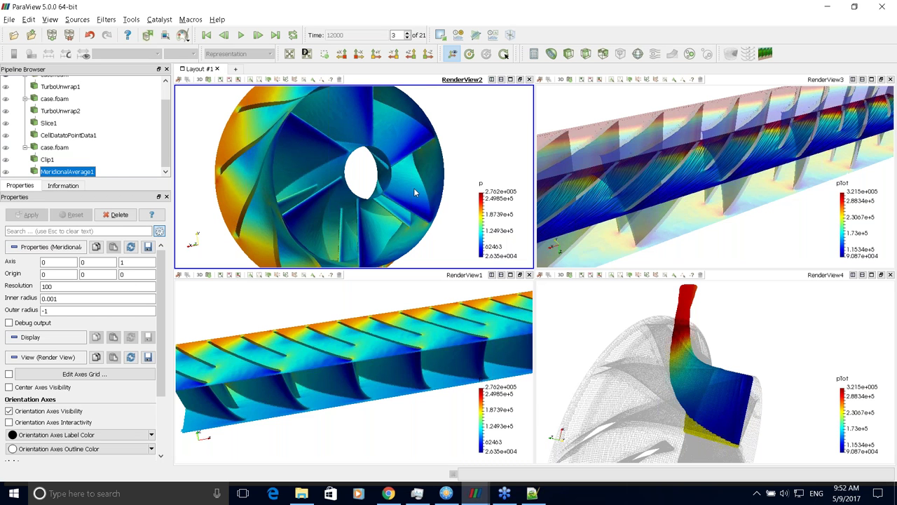
drag(412, 187, 404, 211)
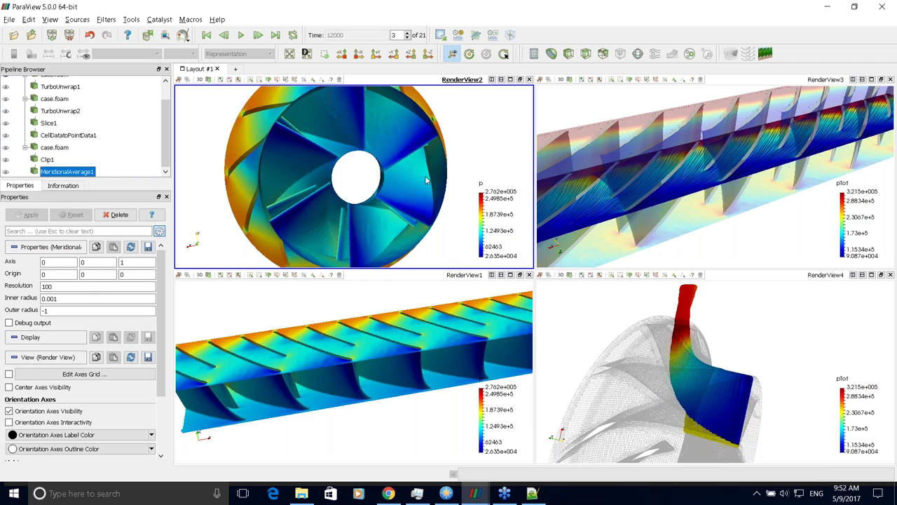
mouse_move(424, 181)
mouse_down()
mouse_move(404, 179)
mouse_move(421, 207)
mouse_move(421, 198)
mouse_up()
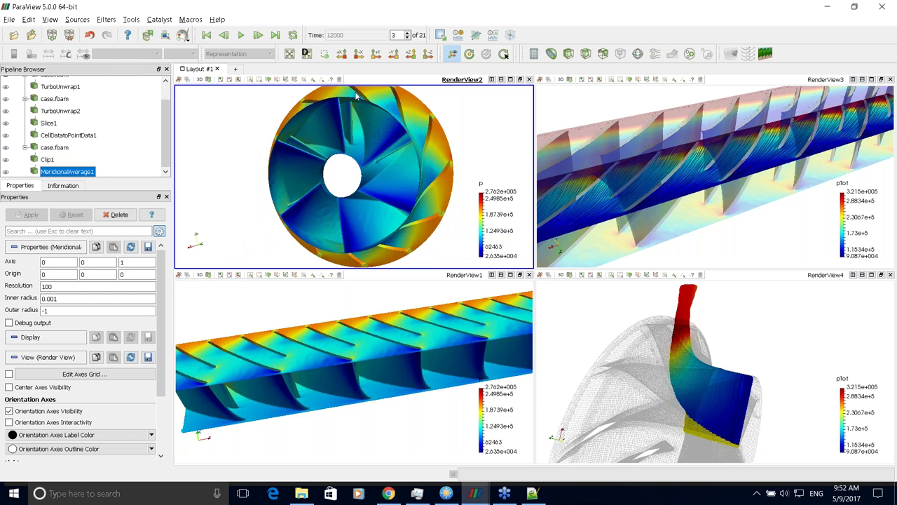
drag(662, 186, 841, 121)
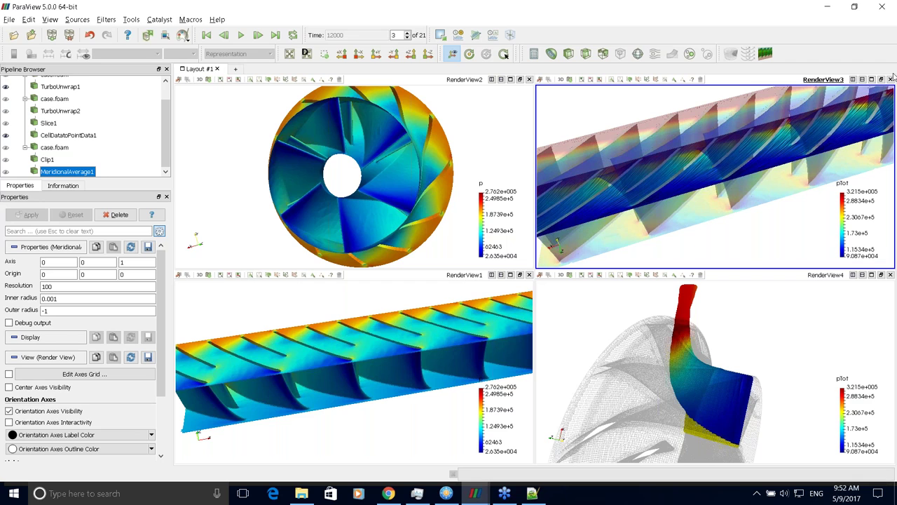
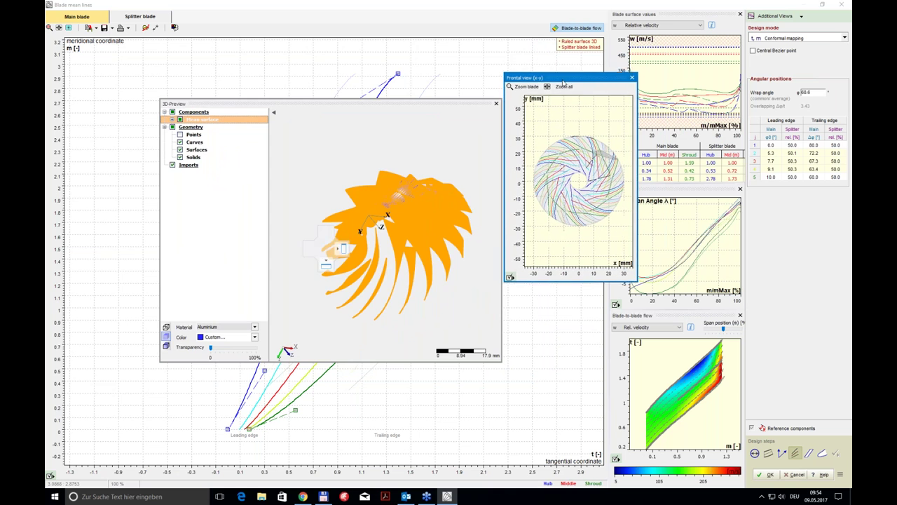
- In the Blade mean lines window, close the 3D preview, enlarge the Frontal view and restrict it to a single blade
click(496, 103)
drag(504, 129, 417, 131)
click(423, 279)
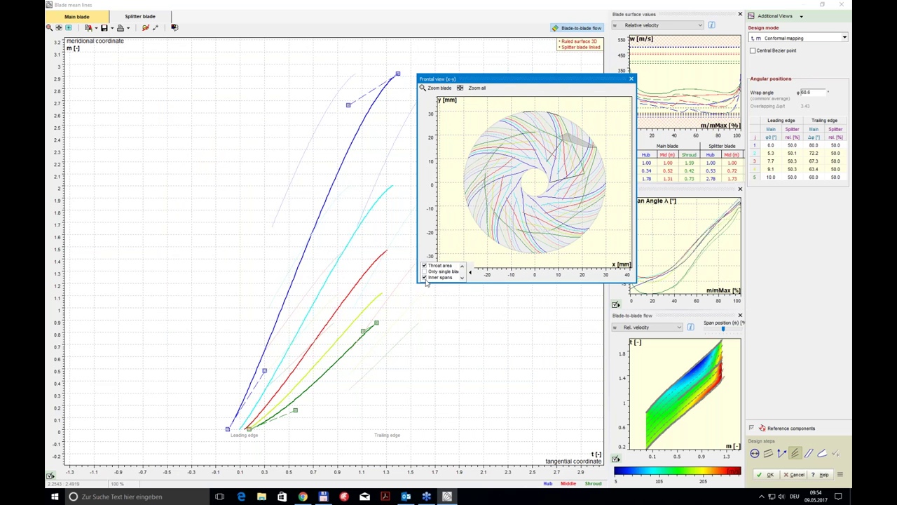
click(434, 271)
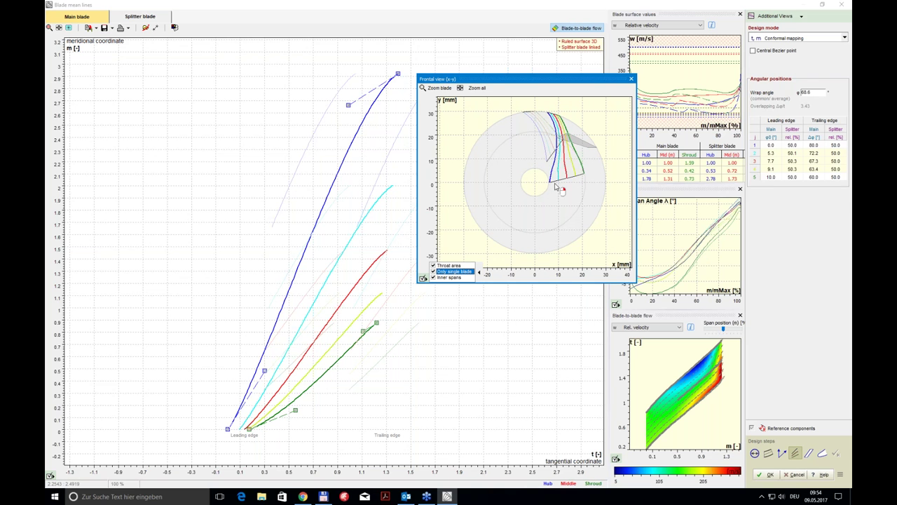
- Set the main blade's trailing edge angular position Δφ for span 1 to 40°
click(816, 145)
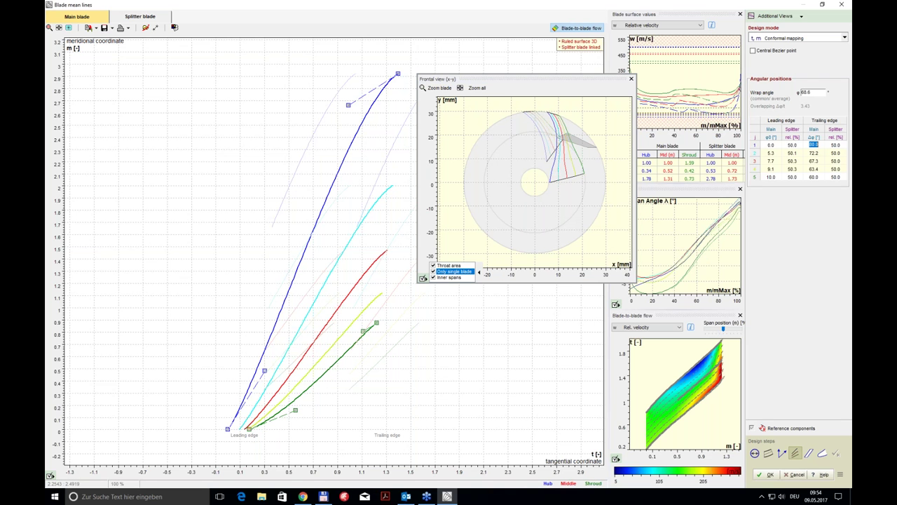
text(40)
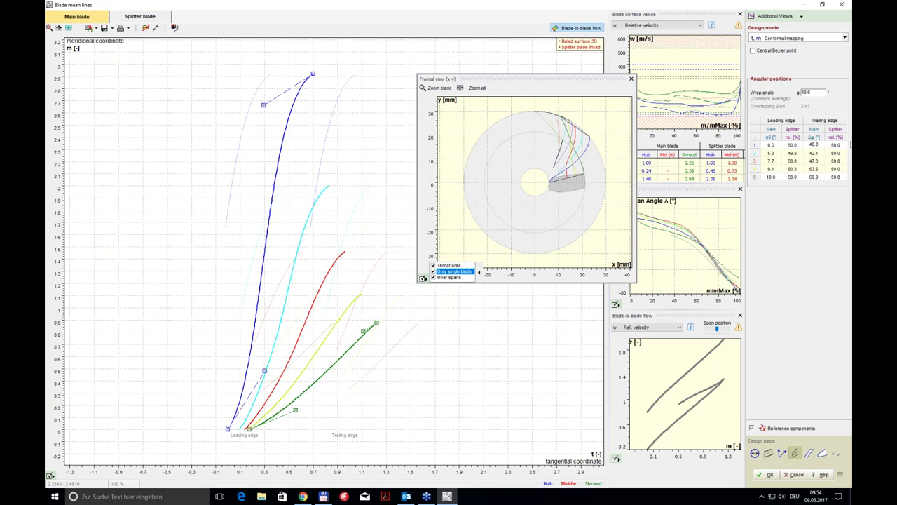
- Set the main blade's trailing edge angular position Δφ for span 1 to 140° and replace the Frontal view with the 3D preview
text(140)
key(Return)
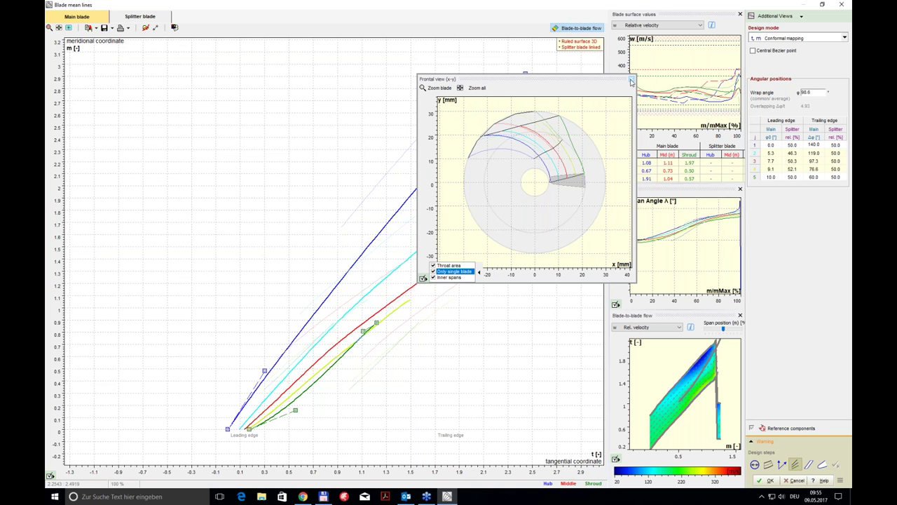
click(631, 81)
click(775, 15)
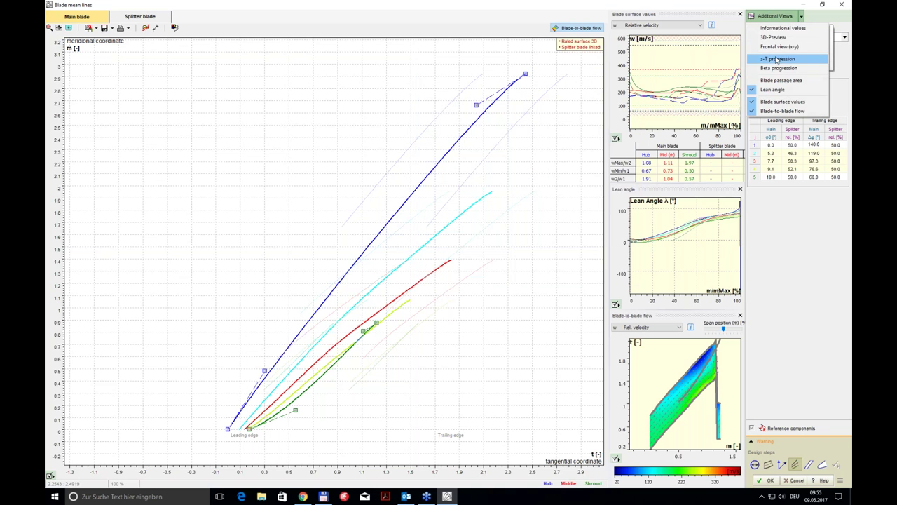
click(773, 37)
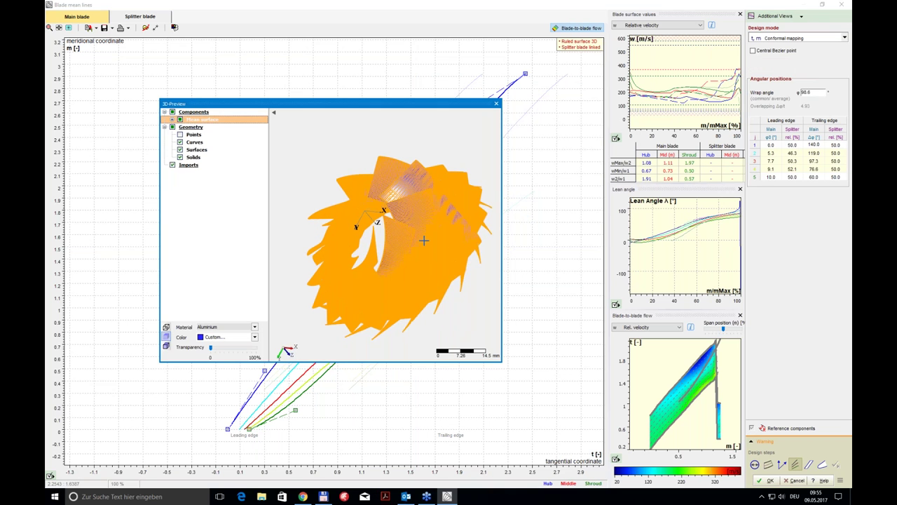
- Examine the mean surfaces of the impeller blades in the 3D preview, from the whole impeller to the trailing edges
click(190, 127)
drag(328, 214, 411, 202)
scroll(340, 201, up, 2)
drag(341, 200, 389, 209)
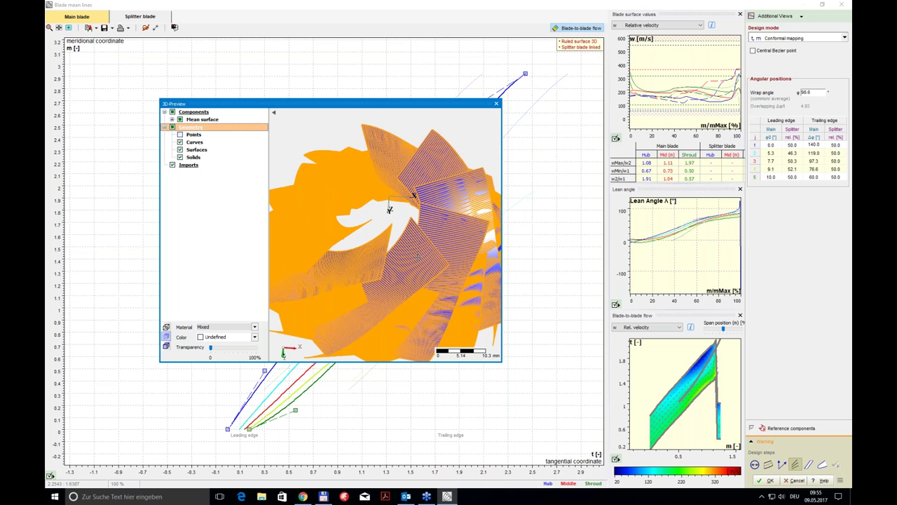
scroll(390, 209, up, 2)
drag(362, 131, 339, 285)
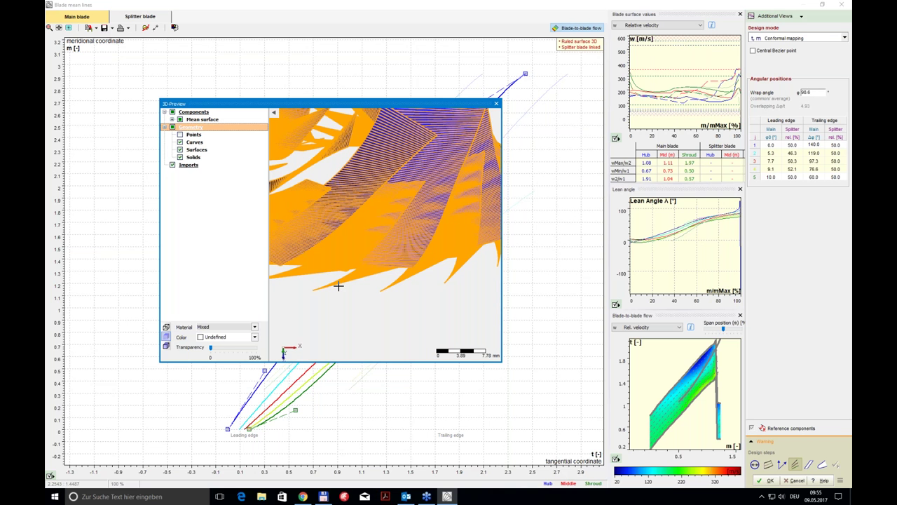
drag(342, 282, 382, 273)
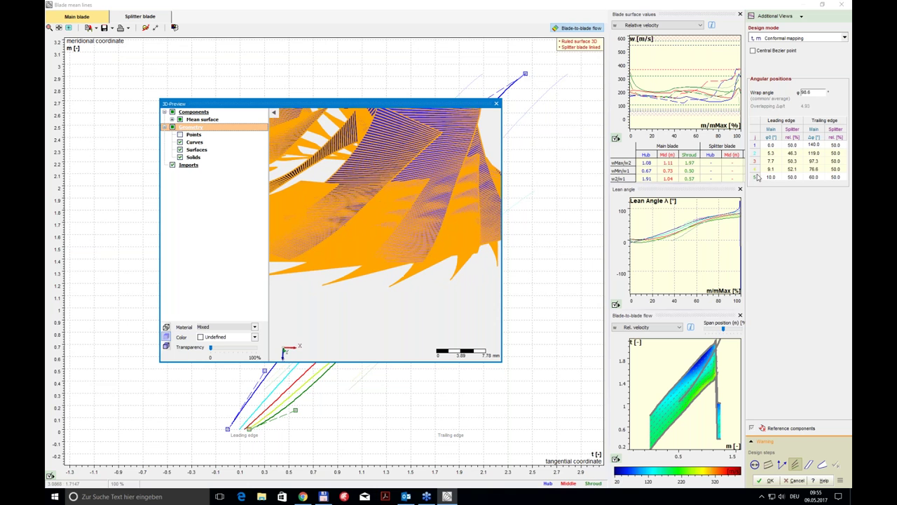
- Set the main blade's trailing edge angular position Δφ for span 1 to 80°
click(820, 145)
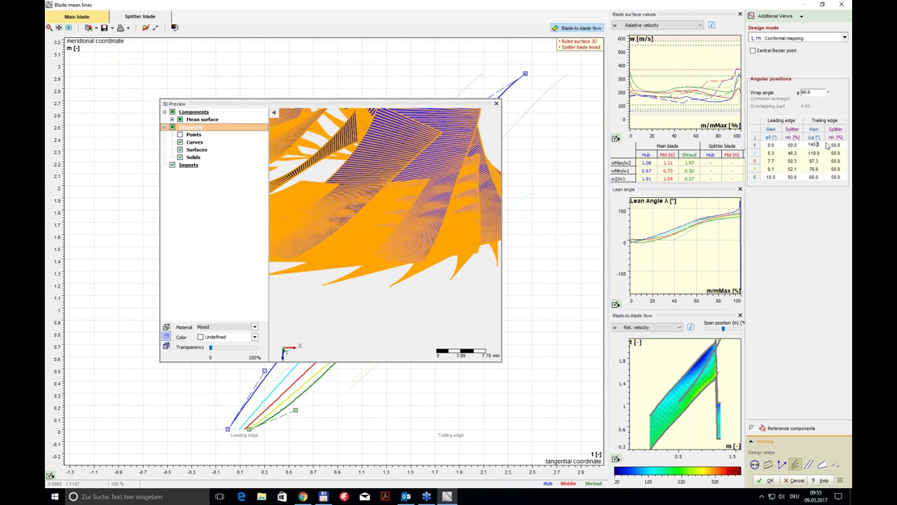
double_click(811, 144)
text(80)
key(Return)
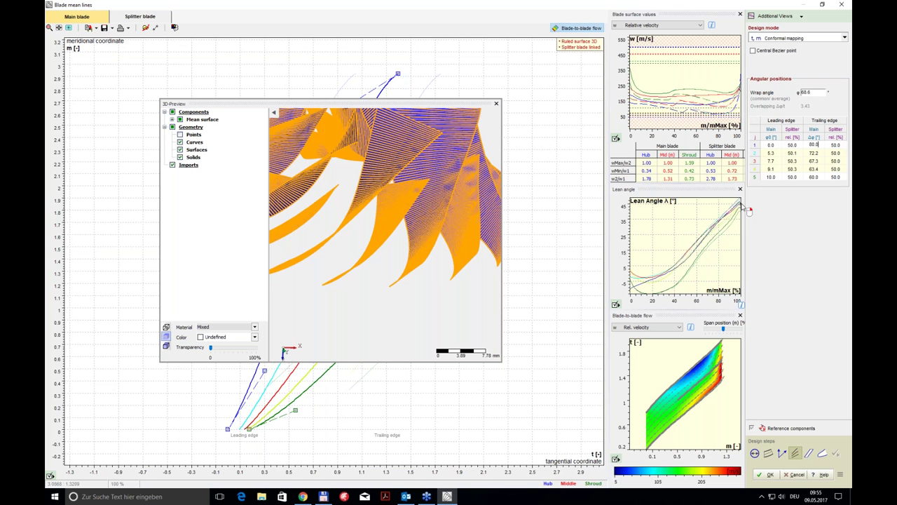
- Set the main blade's trailing edge Δφ for span 1 to 60° and inspect the blade mean surfaces in the 3D preview
drag(742, 207, 738, 219)
key(Return)
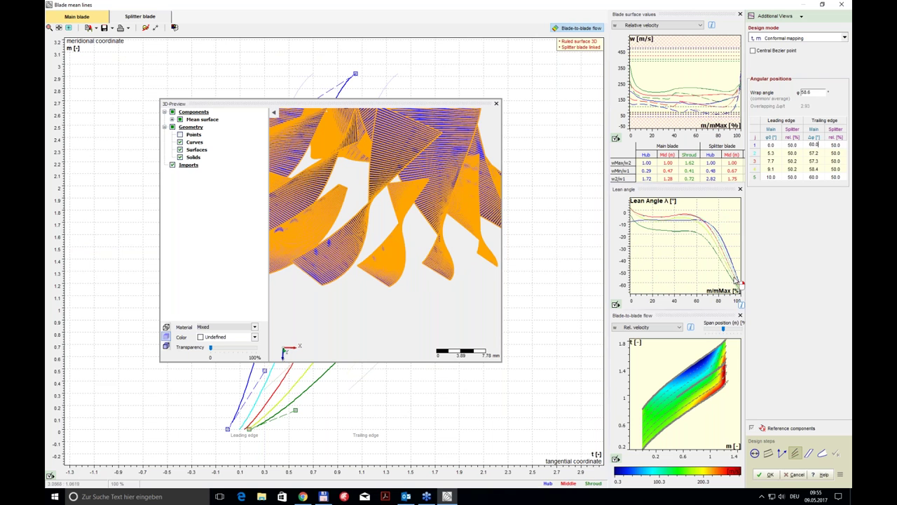
drag(349, 279, 348, 275)
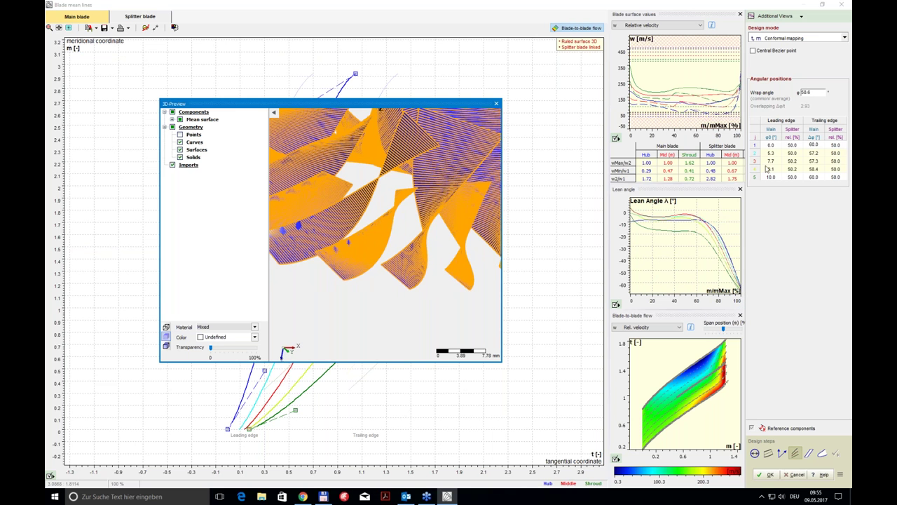
- Set the main blade's trailing edge Δφ for span 1 to 70° and inspect the trailing edges in the 3D preview
click(815, 145)
text(70)
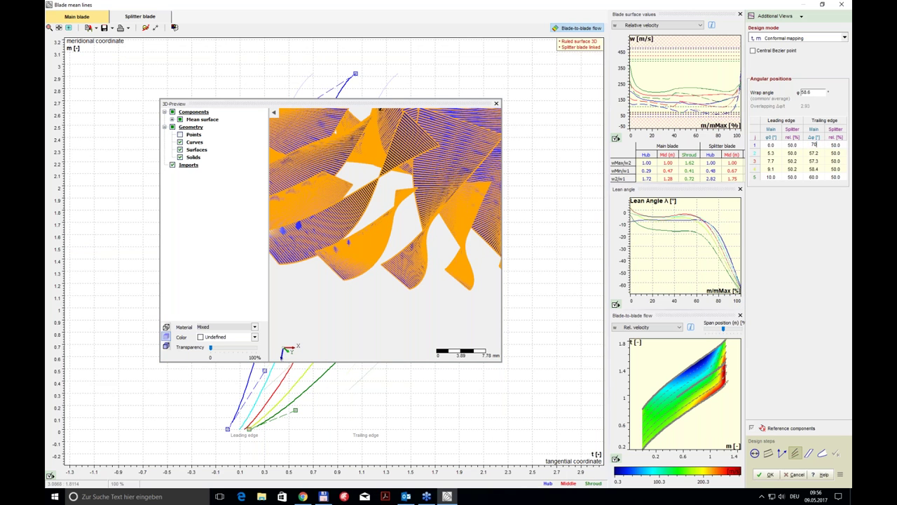
key(Return)
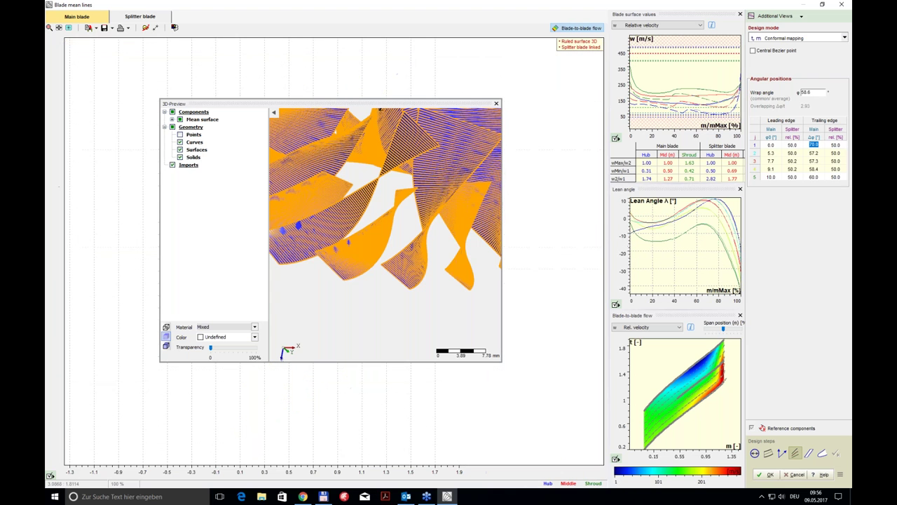
click(394, 272)
drag(394, 272, 389, 286)
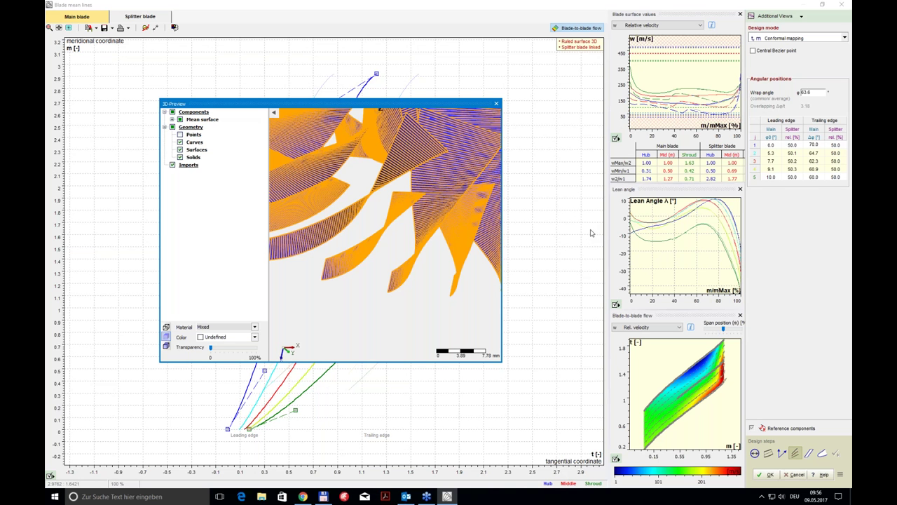
- Inspect the splitter blade's relative leading edge positions for spans 1 and 5, and discard the blade mean line changes
click(794, 145)
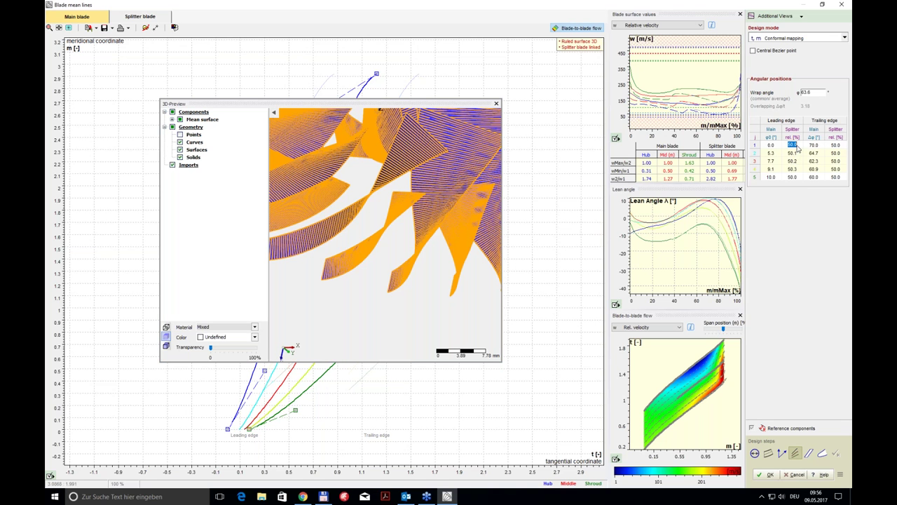
click(797, 179)
click(792, 475)
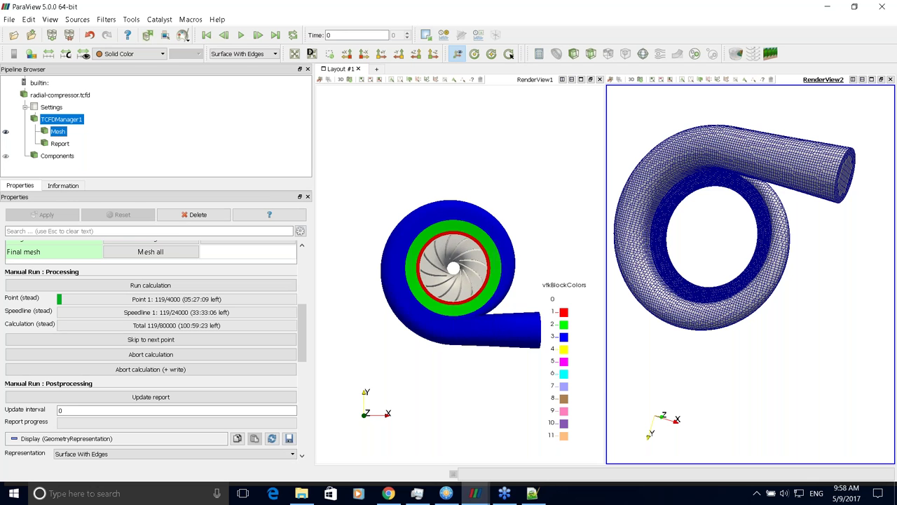
- In ParaView, show the case's Simulation settings and review the pressure, velocity, density and temperature limits
click(52, 107)
scroll(35, 309, down, 1)
scroll(21, 288, up, 4)
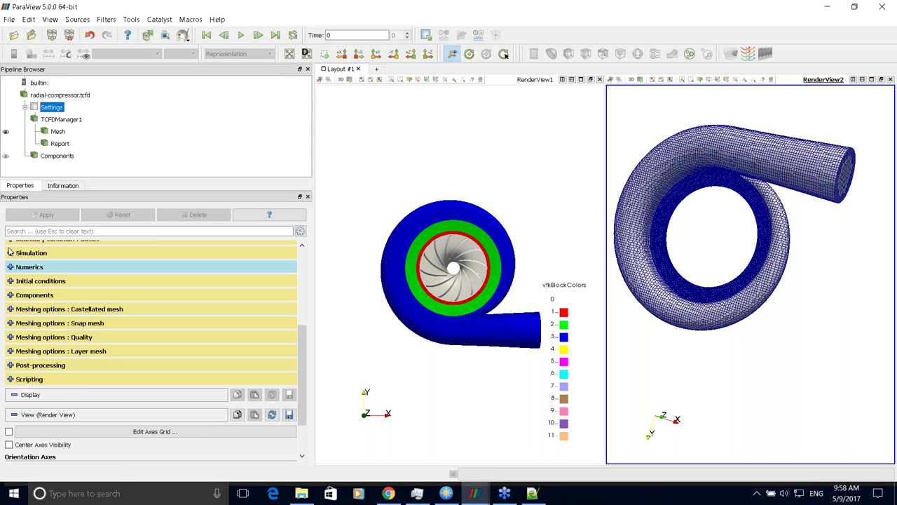
click(10, 253)
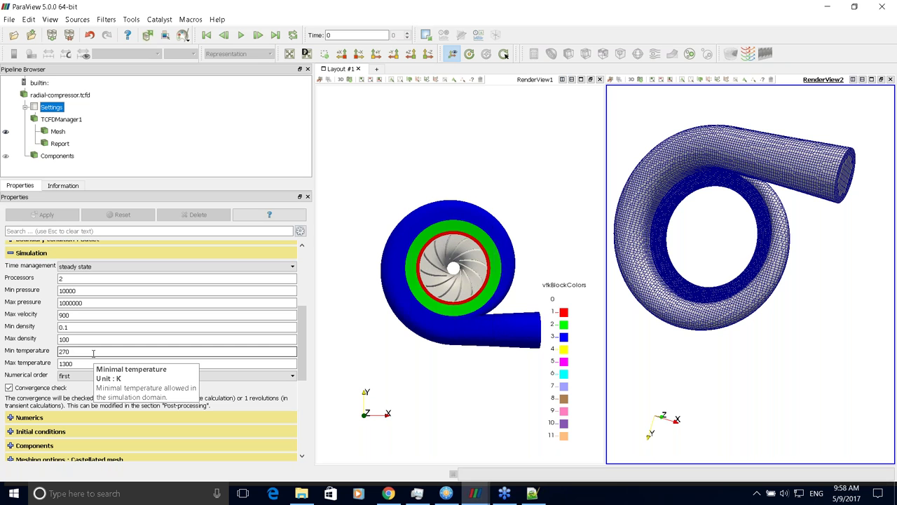
click(105, 315)
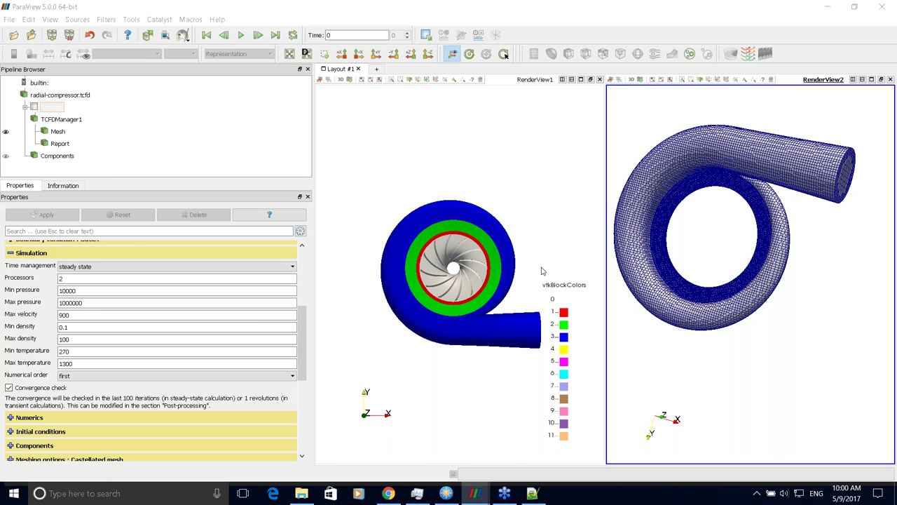
- Switch to FreeCommander and open the 1_Ux file from the radial-compressor case's logs folder in the text editor
click(446, 493)
double_click(13, 89)
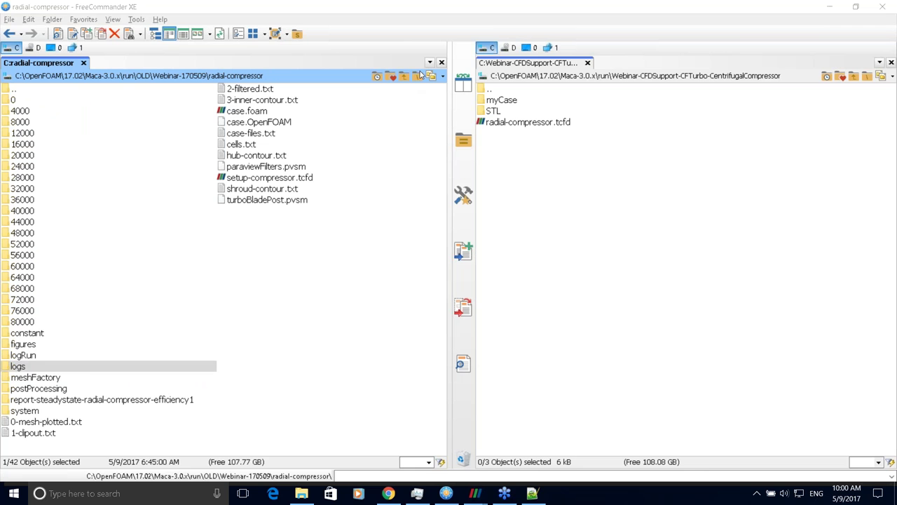
click(55, 367)
double_click(55, 367)
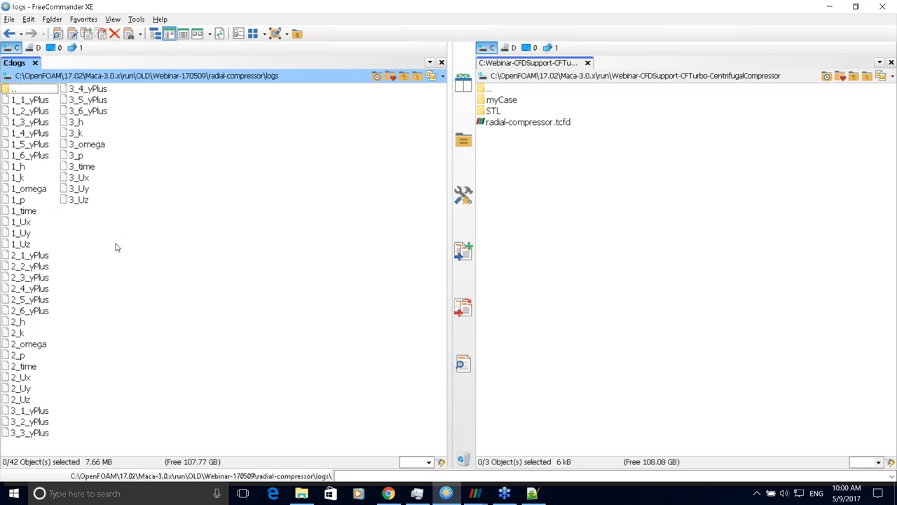
click(28, 223)
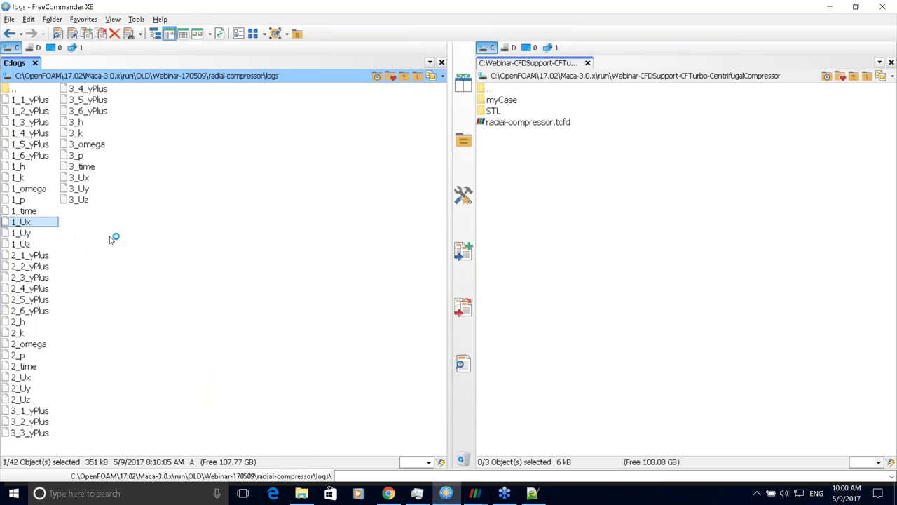
key(F4)
- Examine how the Ux residual values develop over the first several hundred iterations in the 1_Ux log
scroll(126, 218, down, 13)
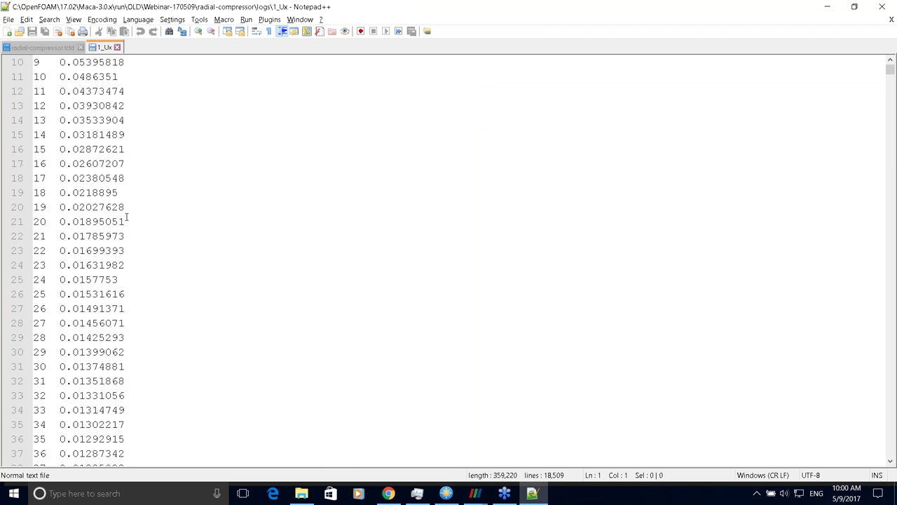
scroll(127, 219, down, 20)
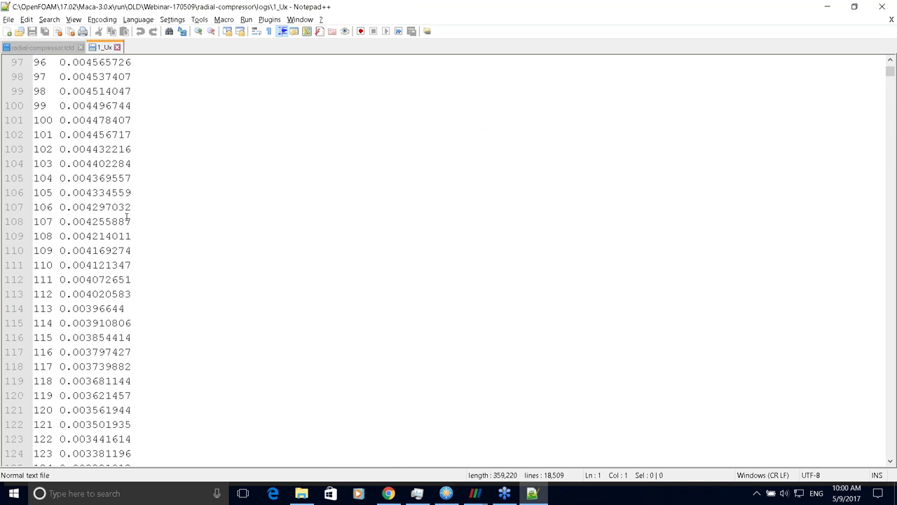
scroll(126, 218, down, 20)
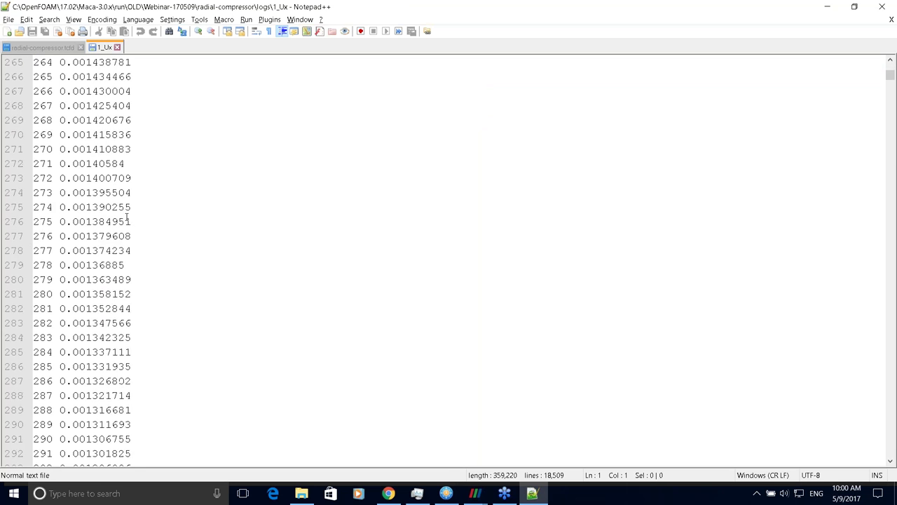
scroll(140, 216, down, 17)
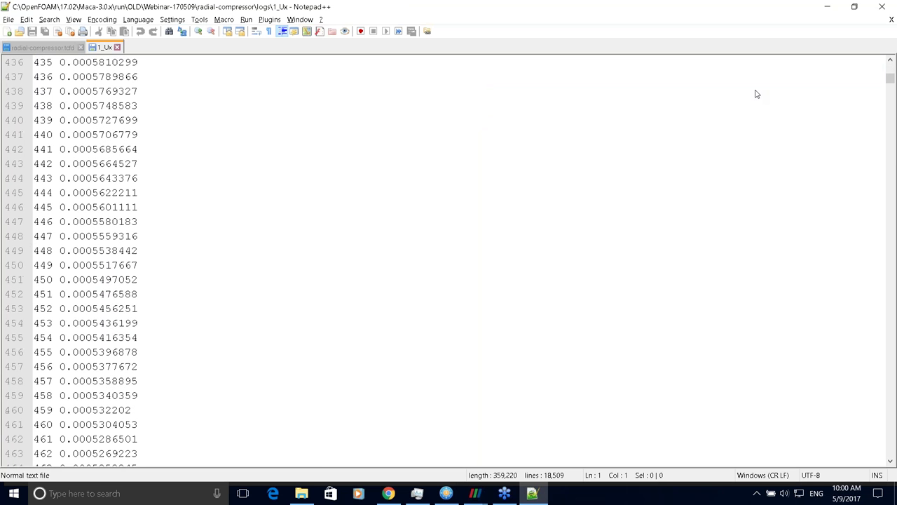
click(169, 192)
scroll(170, 170, up, 20)
scroll(170, 141, down, 8)
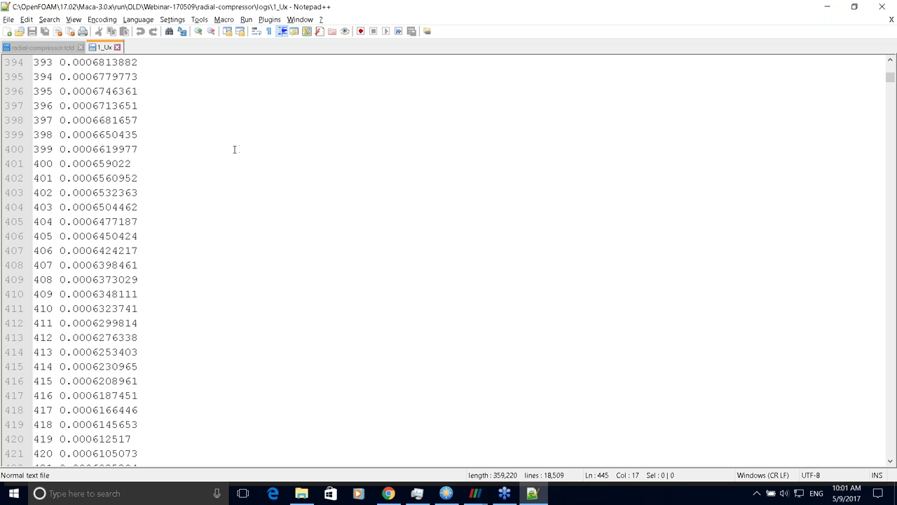
scroll(186, 131, down, 5)
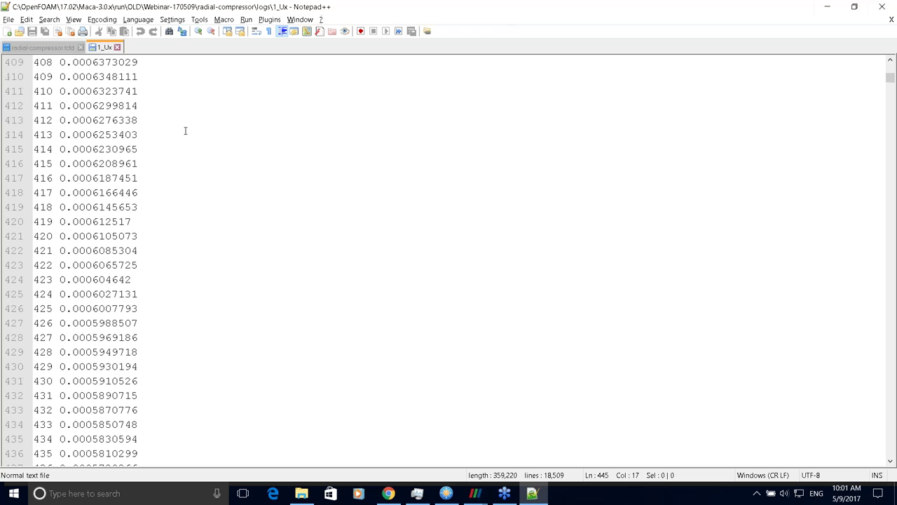
- Close the text editor and return from the logs folder to the radial-compressor case folder
click(880, 7)
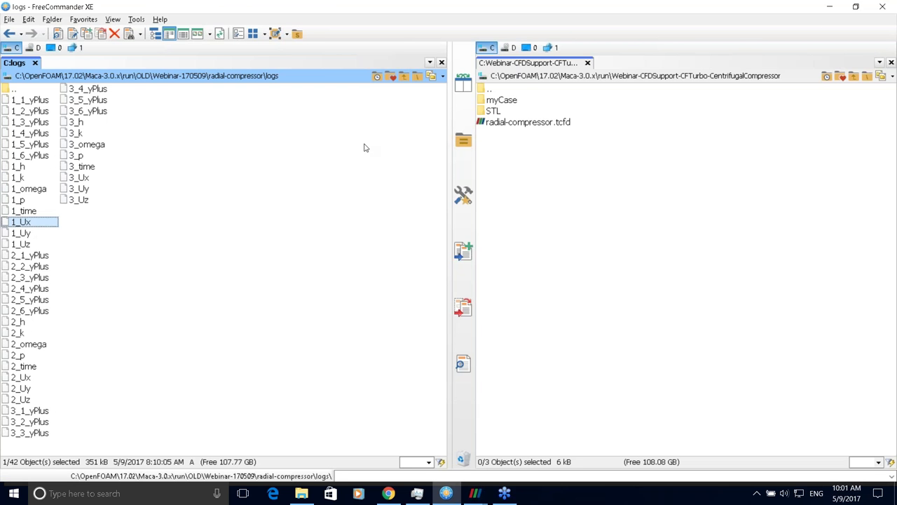
click(28, 91)
double_click(27, 91)
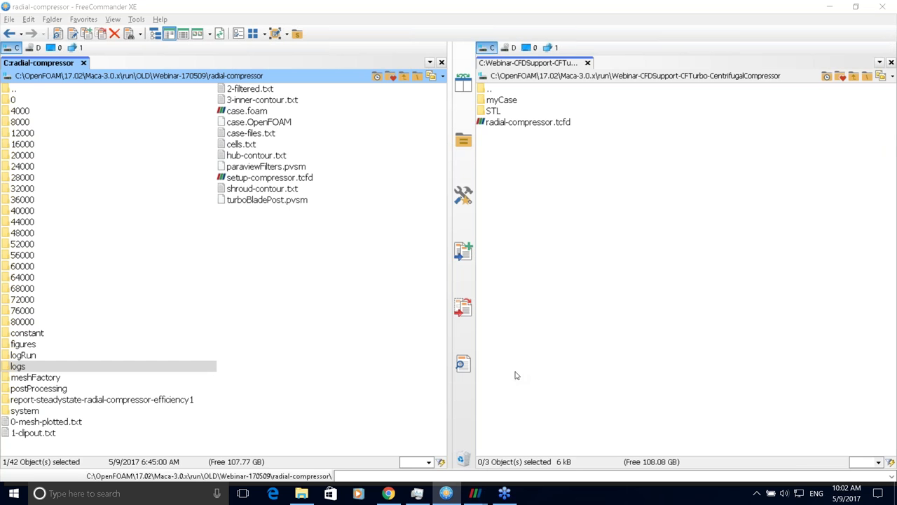
- Switch to the ParaView window with the compressor mesh, and from there to the ParaView window with four result views
mouse_move(471, 494)
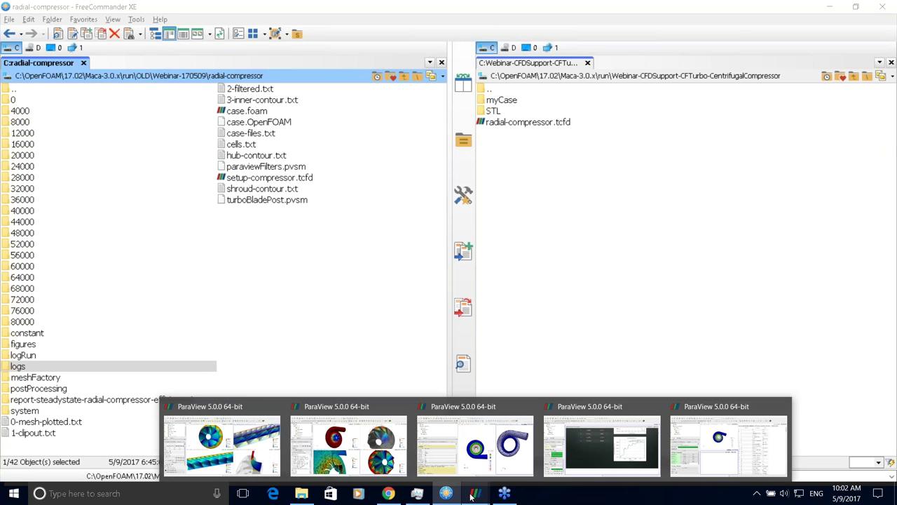
click(446, 460)
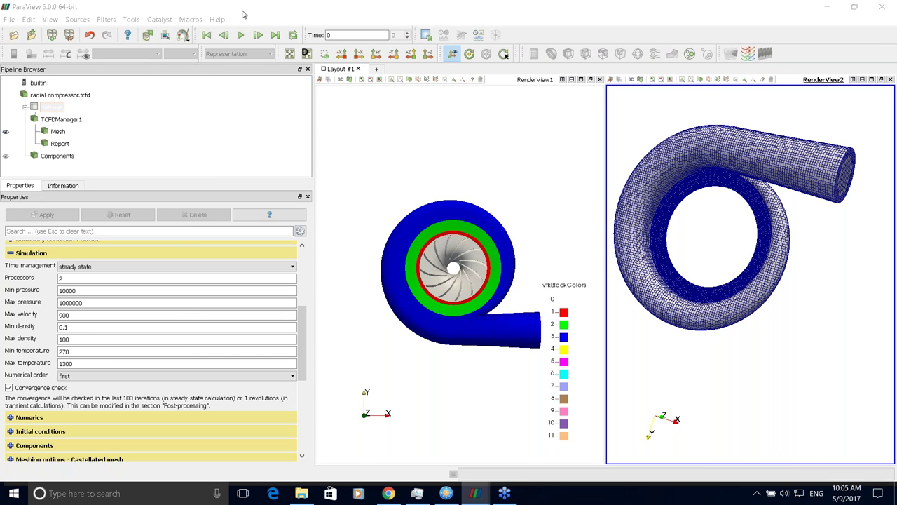
click(475, 493)
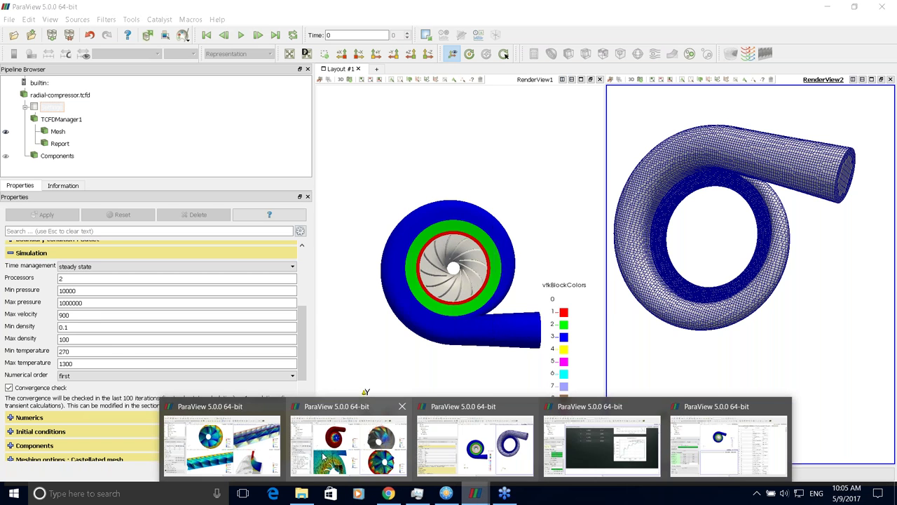
click(364, 448)
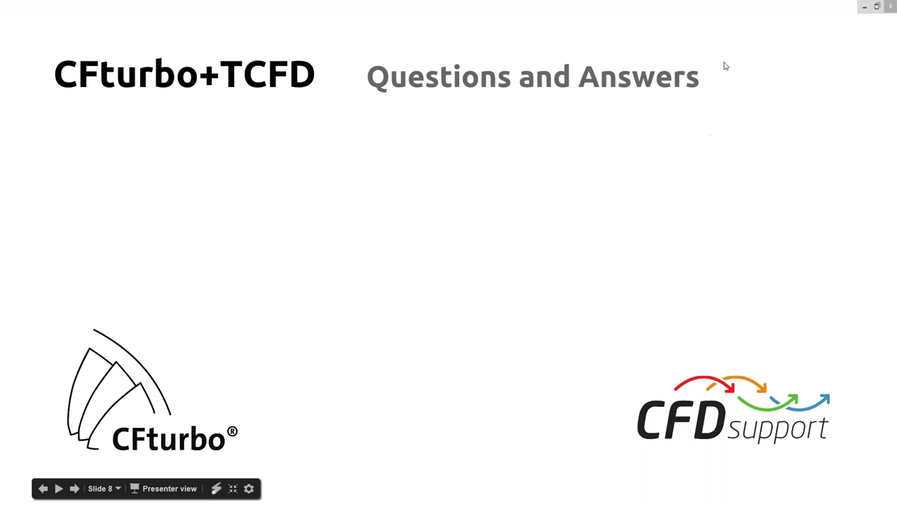
click(727, 26)
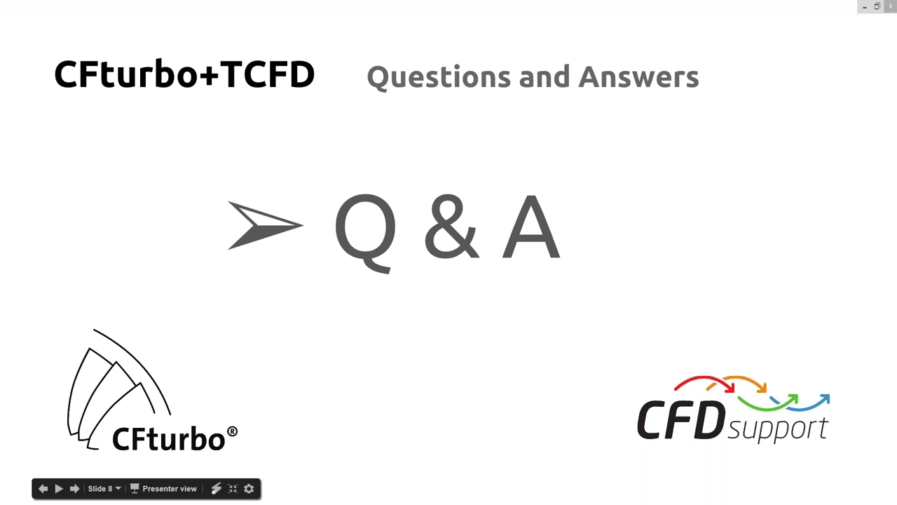
key(Right)
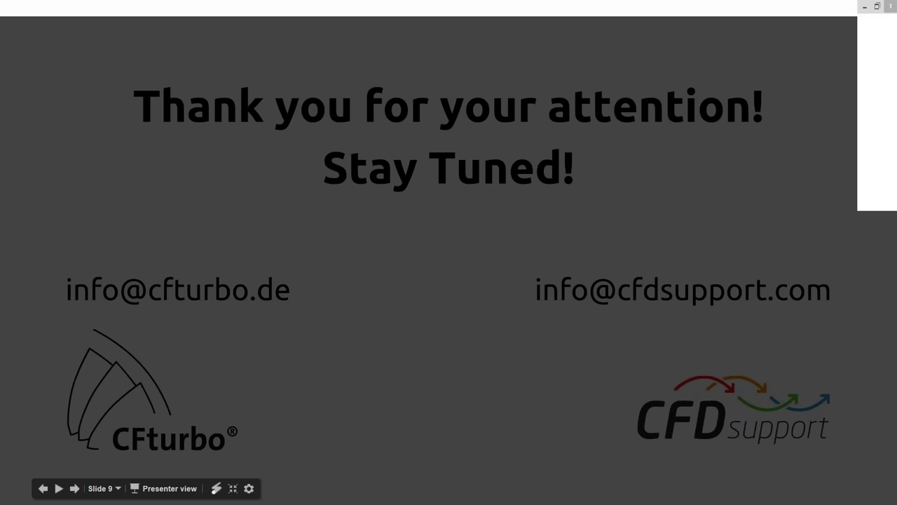